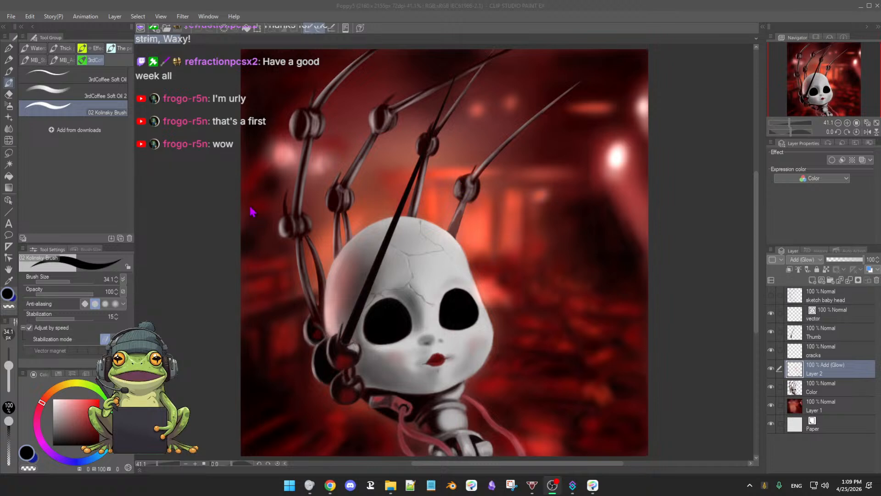
Step: Open the poppy-playtime-chapter-5 reference image and dock it side by side with the Poppy5 painting
click(411, 21)
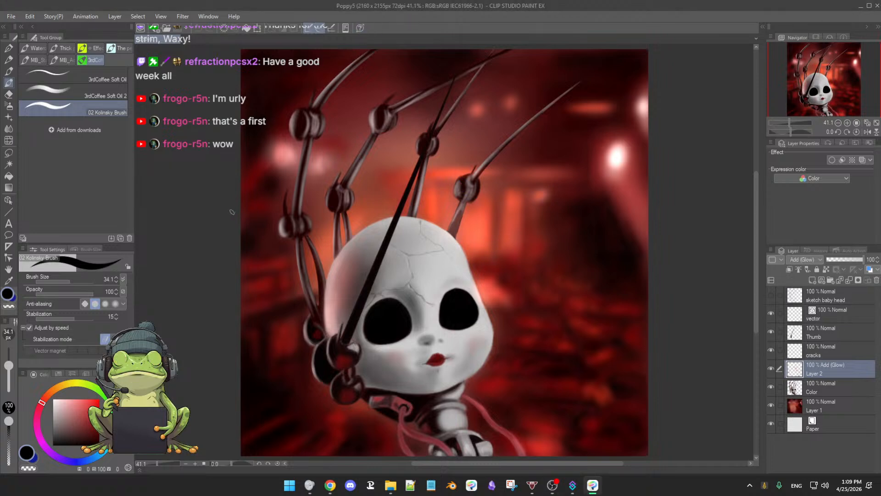
drag(222, 236, 219, 240)
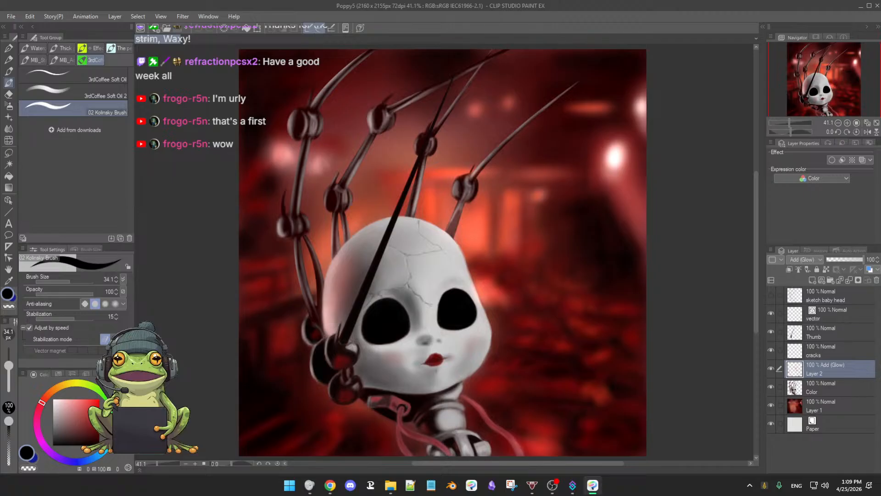
key(super+d)
key(super+d)
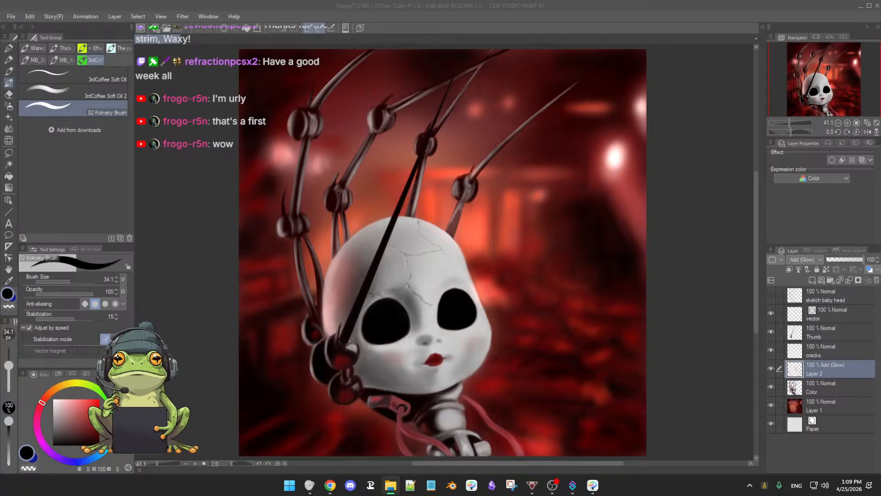
drag(663, 285, 655, 268)
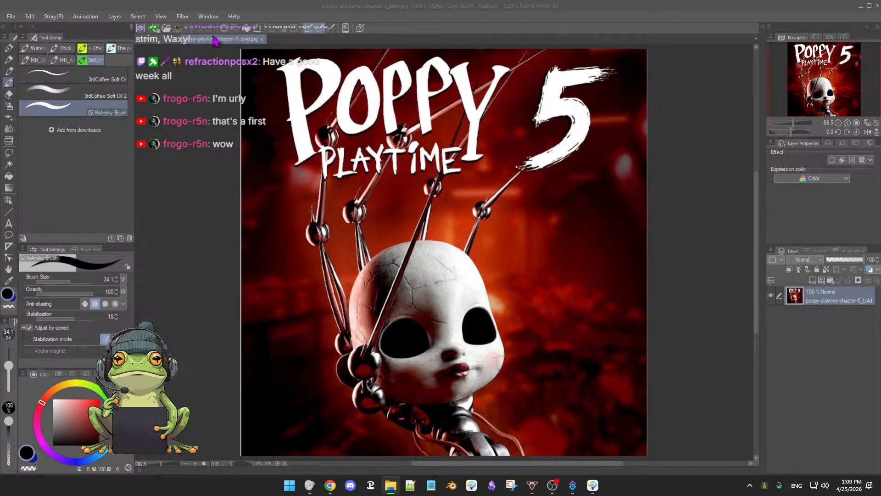
drag(217, 41, 134, 70)
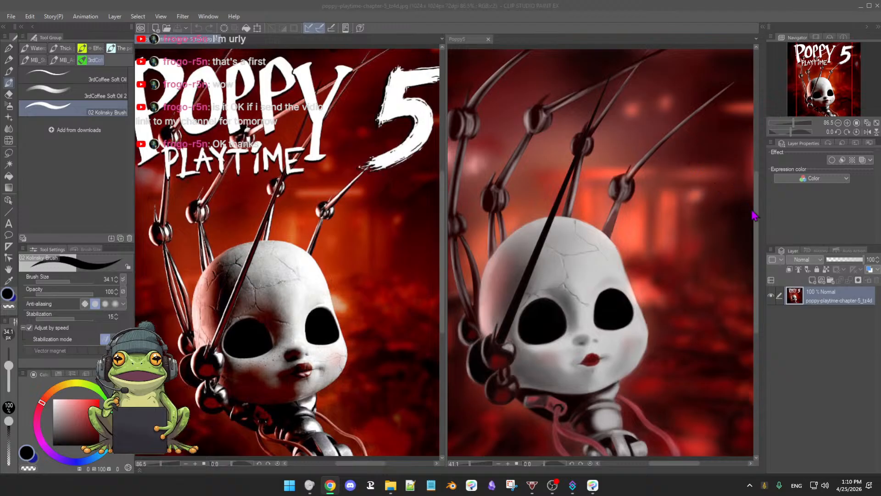
Step: Examine the full Poppy5 painting against the reference image at different magnifications
click(758, 227)
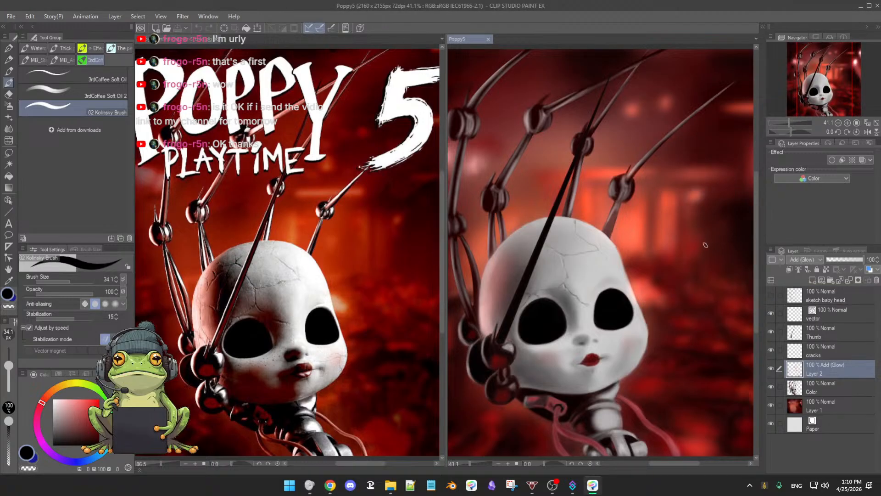
drag(692, 256, 688, 240)
scroll(689, 241, down, 1)
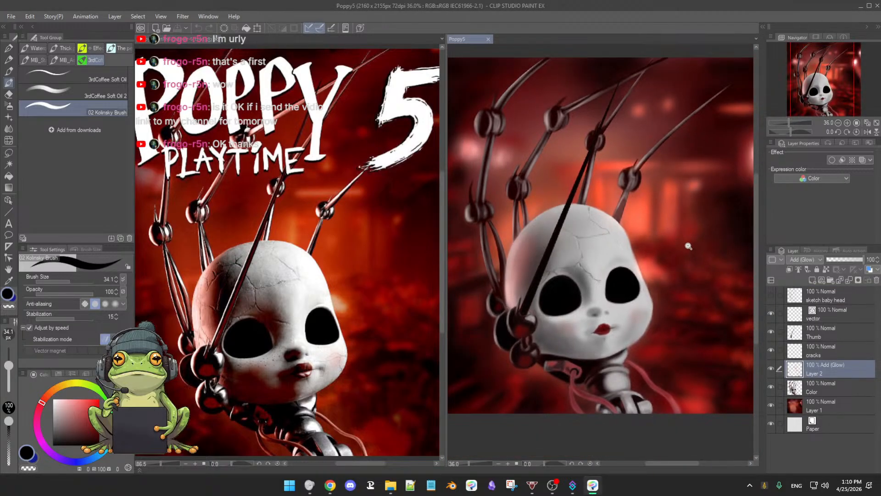
scroll(692, 249, down, 1)
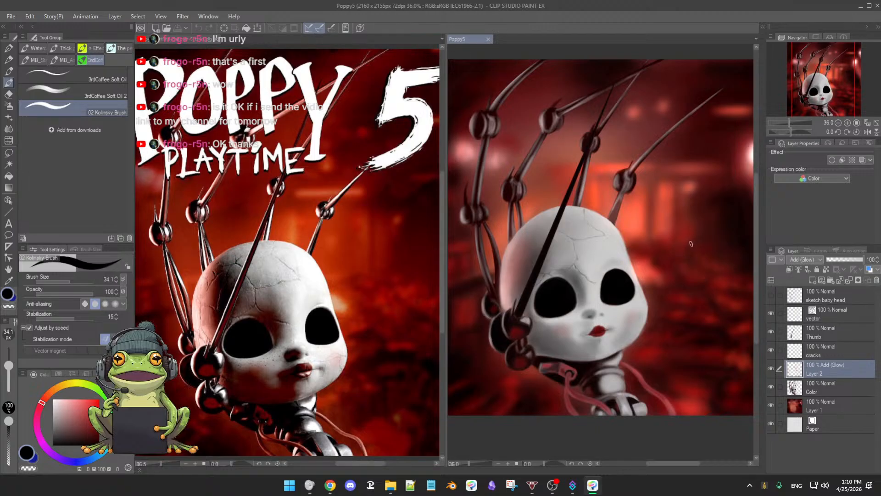
drag(691, 241, 689, 249)
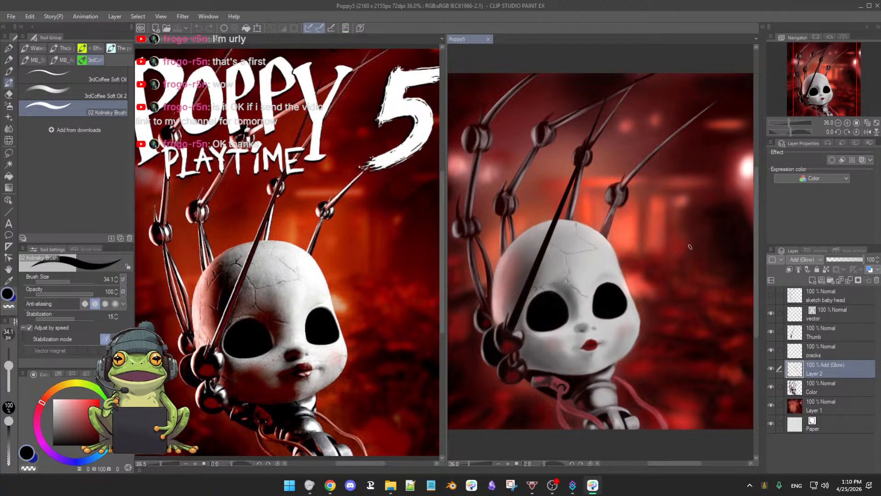
scroll(690, 248, down, 3)
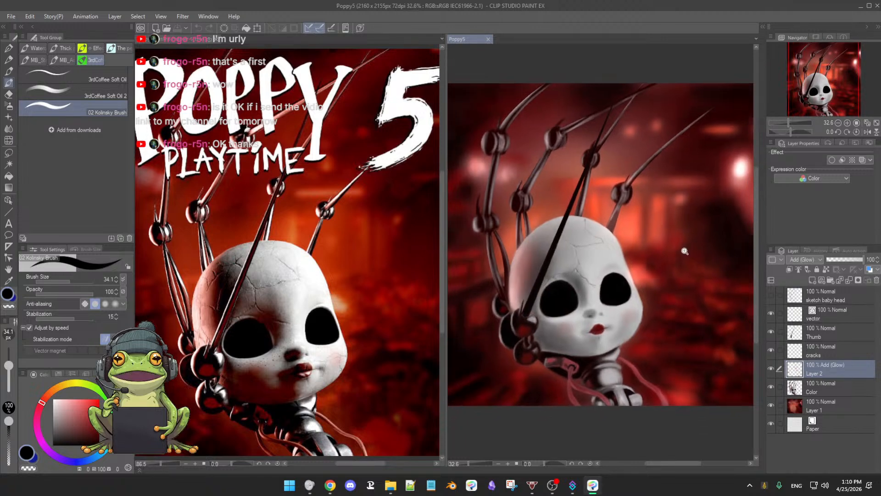
scroll(691, 252, down, 2)
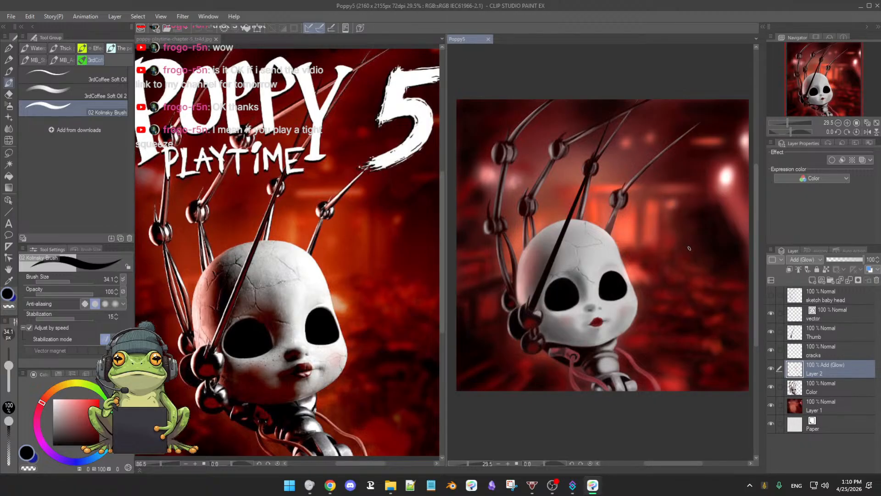
drag(690, 248, 689, 254)
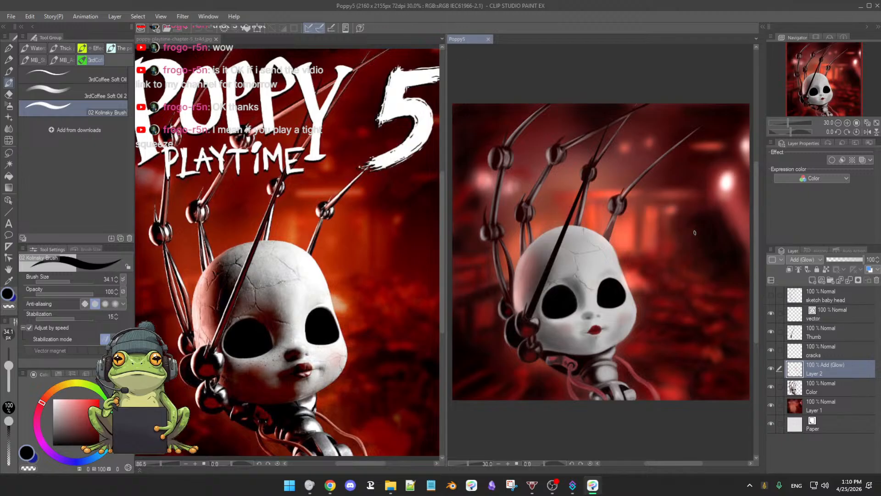
drag(570, 239, 608, 270)
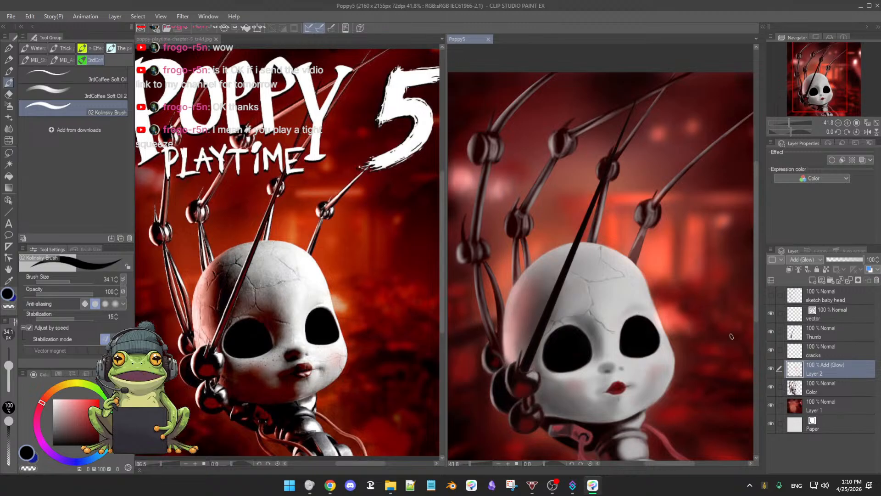
Step: Check what the Thumb layer contains by toggling its visibility, then select it and lock its transparent pixels
click(771, 332)
click(771, 333)
click(772, 332)
click(772, 333)
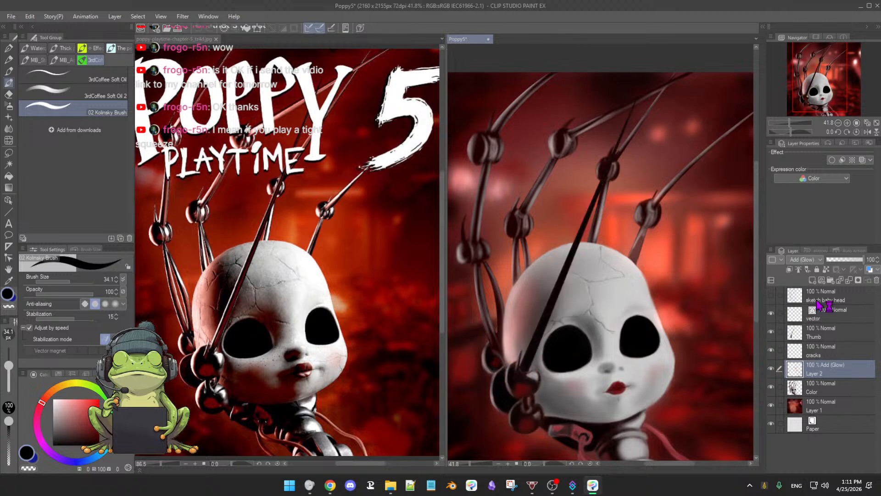
click(836, 338)
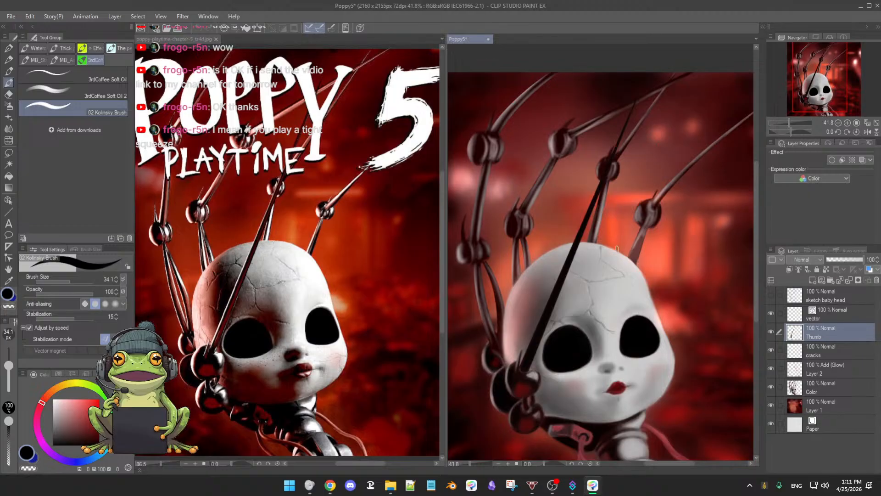
mouse_move(617, 249)
mouse_down()
mouse_move(639, 230)
mouse_move(614, 316)
mouse_move(603, 313)
mouse_move(608, 268)
mouse_up()
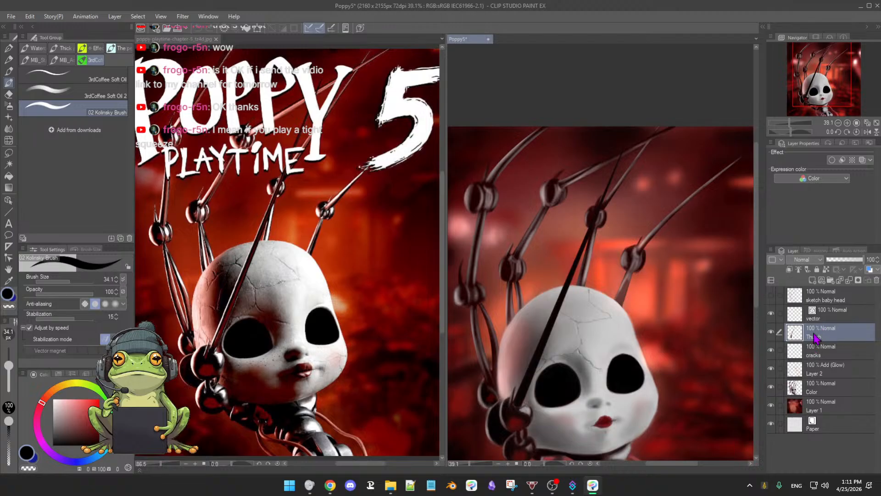
click(827, 272)
mouse_move(857, 260)
mouse_down()
mouse_move(835, 261)
mouse_move(868, 261)
mouse_up()
Step: Try to paint a highlight along the black thumb rod with 3rdCoffee Soft Oil 2, using a light grey sampled from the head
click(69, 93)
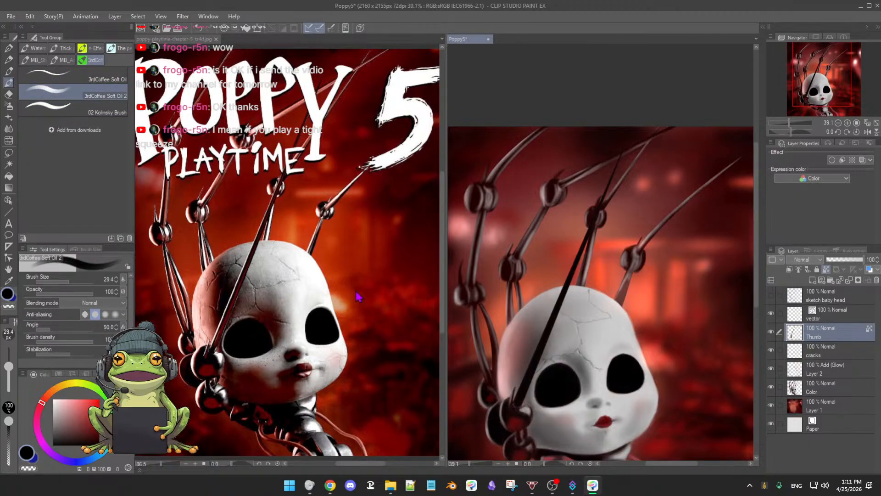
alt+click(582, 303)
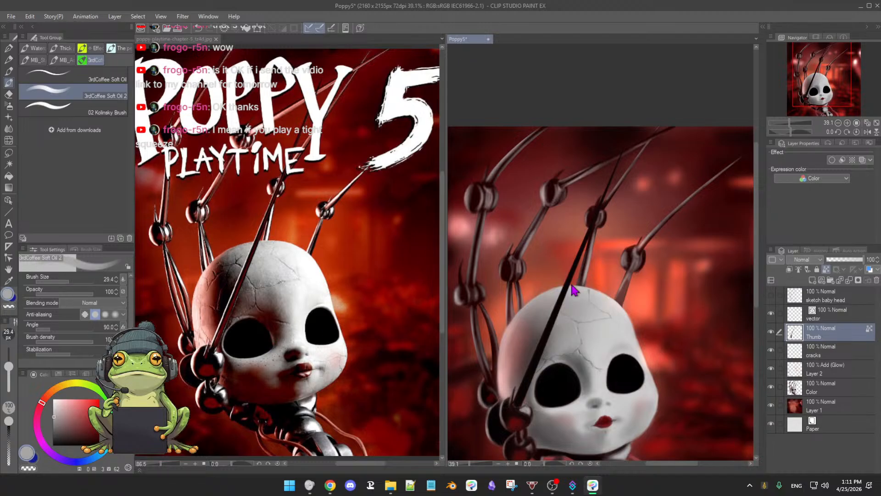
key(bracketright)
drag(568, 275, 551, 317)
key(ctrl+z)
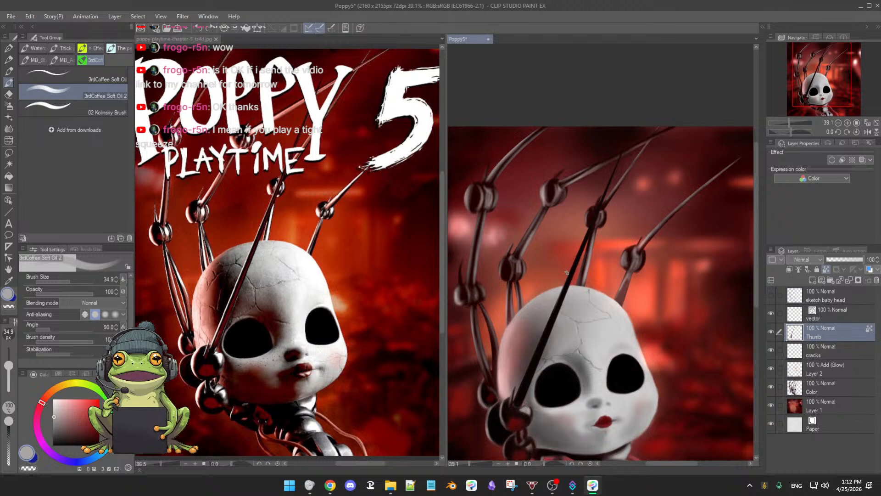
ctrl+click(569, 274)
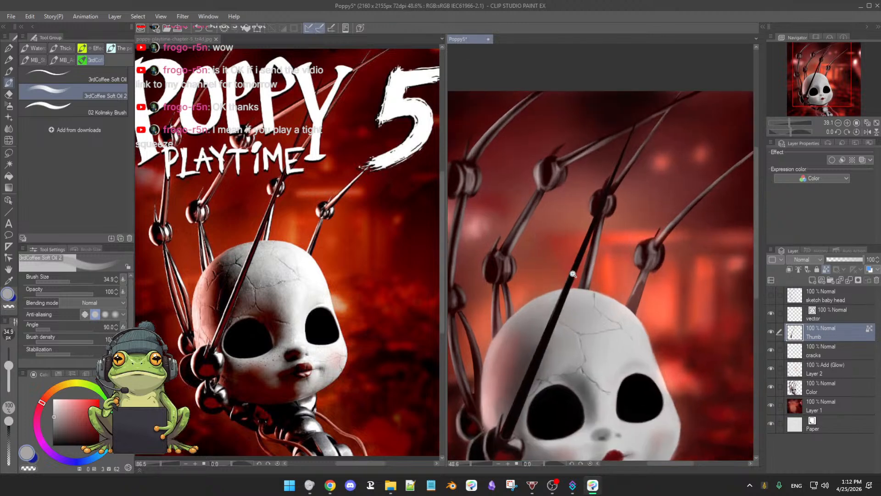
mouse_move(575, 282)
mouse_down()
mouse_move(614, 226)
mouse_move(596, 249)
mouse_up()
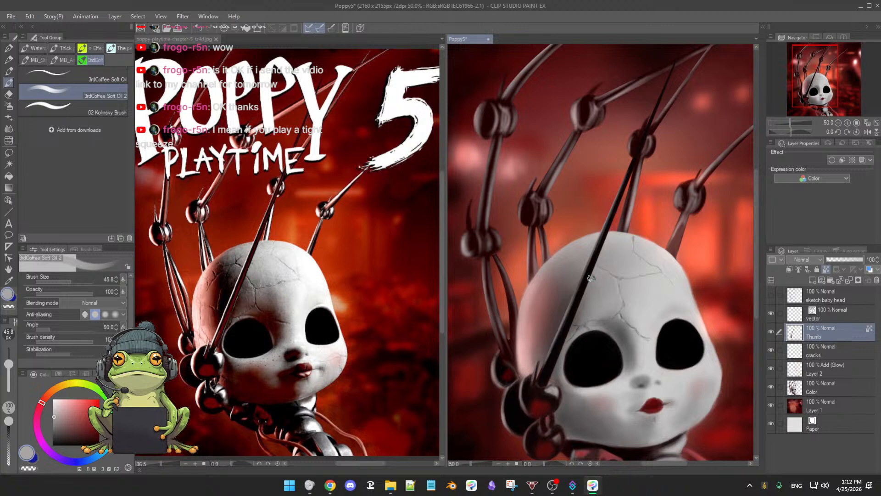
Step: Sample a dark red from the background, study the rod in the reference, and tint the thumb rod with the Soft airbrush
alt+click(478, 372)
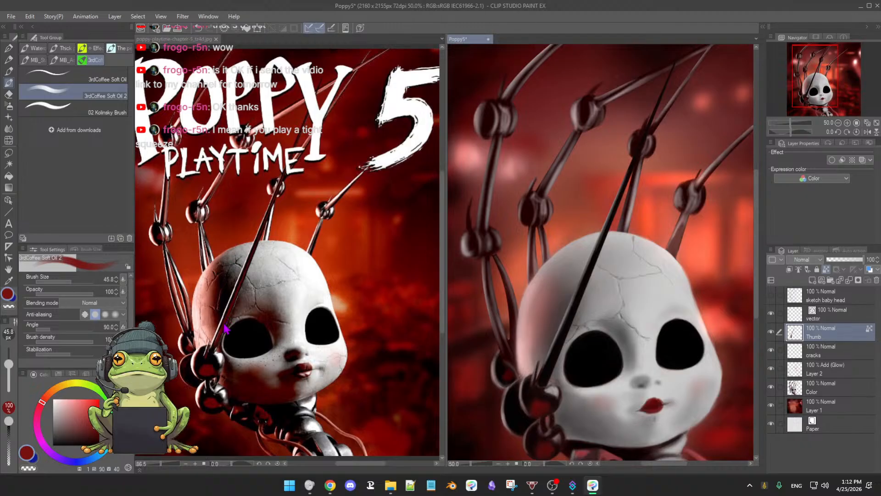
click(246, 323)
scroll(239, 326, up, 5)
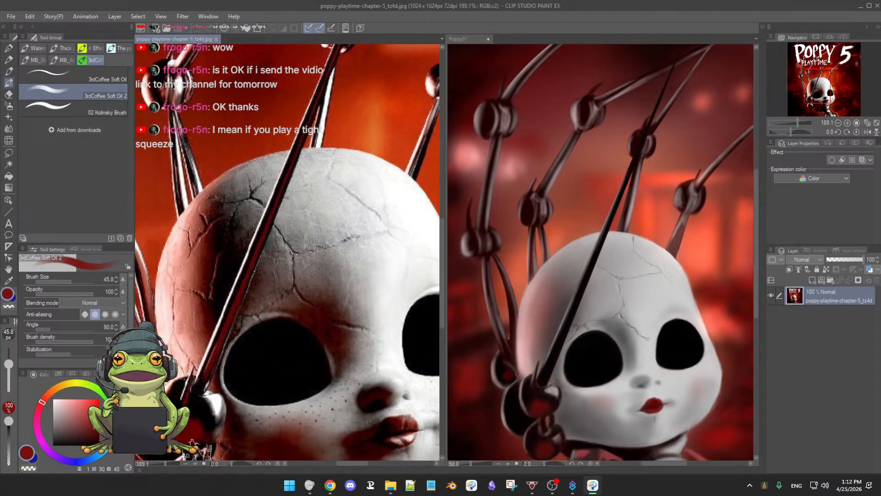
scroll(340, 350, down, 5)
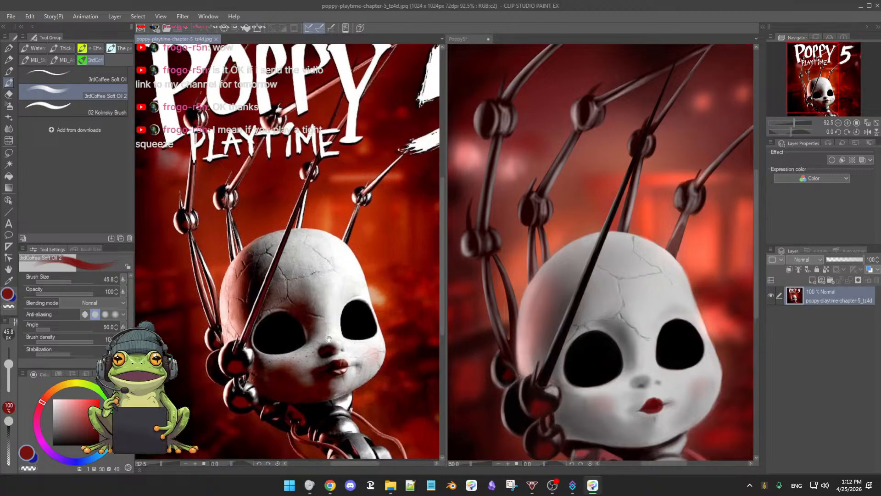
mouse_move(338, 350)
mouse_down()
mouse_move(358, 347)
mouse_move(334, 342)
mouse_up()
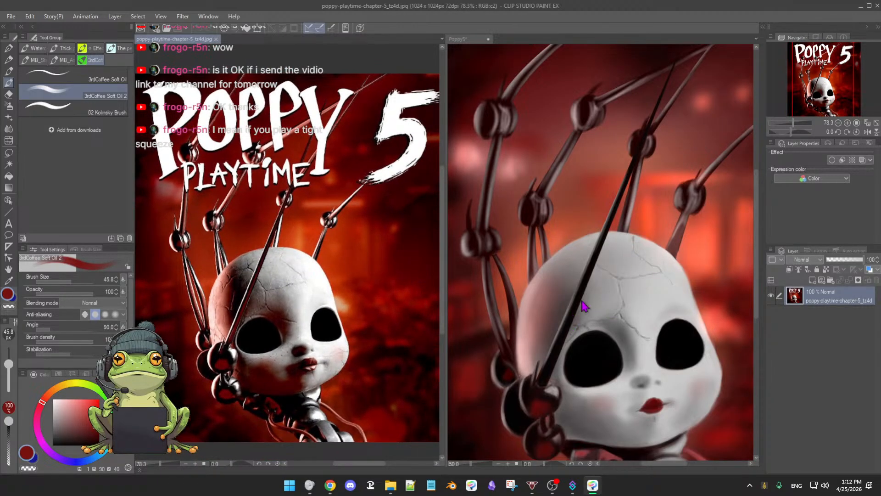
click(566, 318)
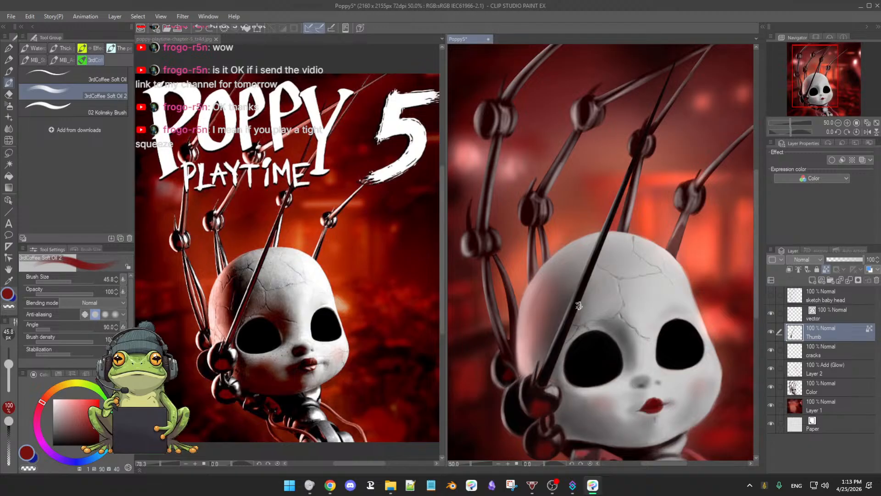
key(b)
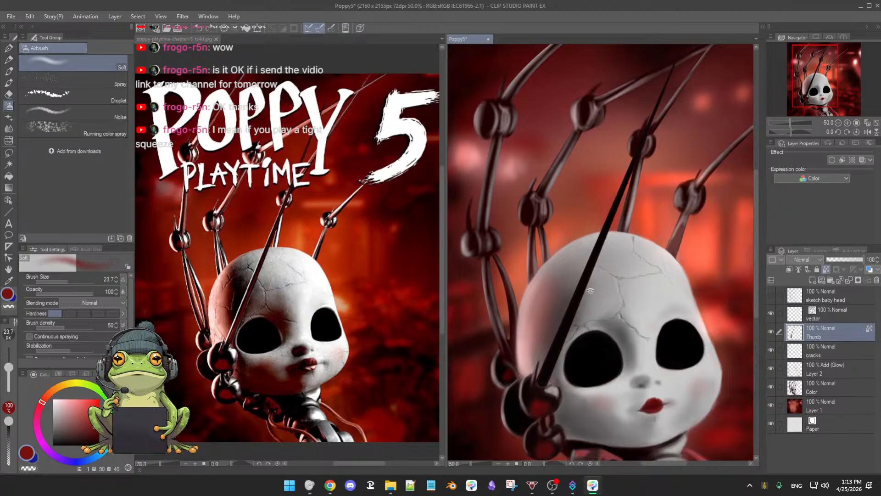
key(ctrl+z)
key(ctrl+y)
Step: Sample a light grey from the doll's head, brighten it to near-white, and set the Soft airbrush size to 43.9
scroll(600, 284, up, 1)
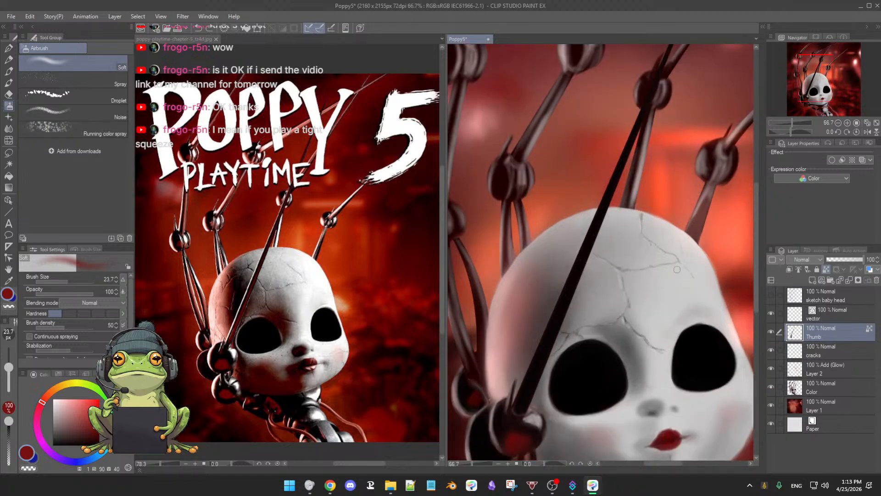
alt+click(591, 244)
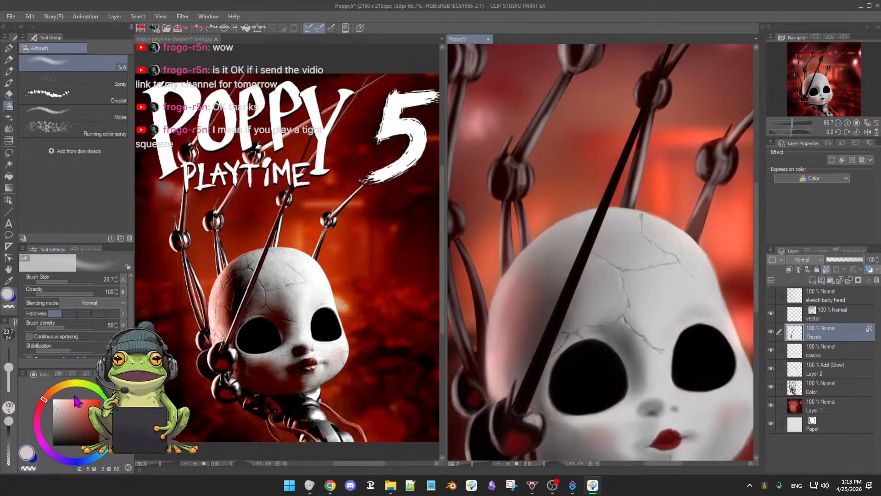
click(55, 405)
drag(55, 404, 54, 402)
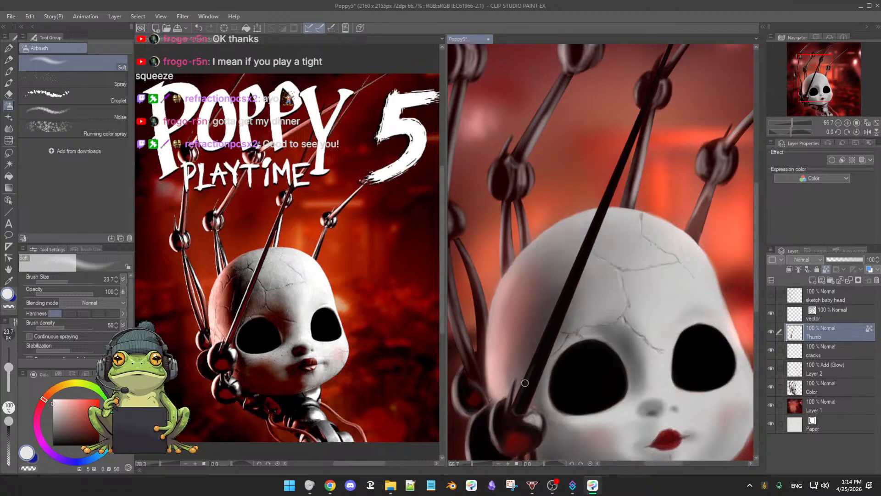
drag(522, 394, 527, 394)
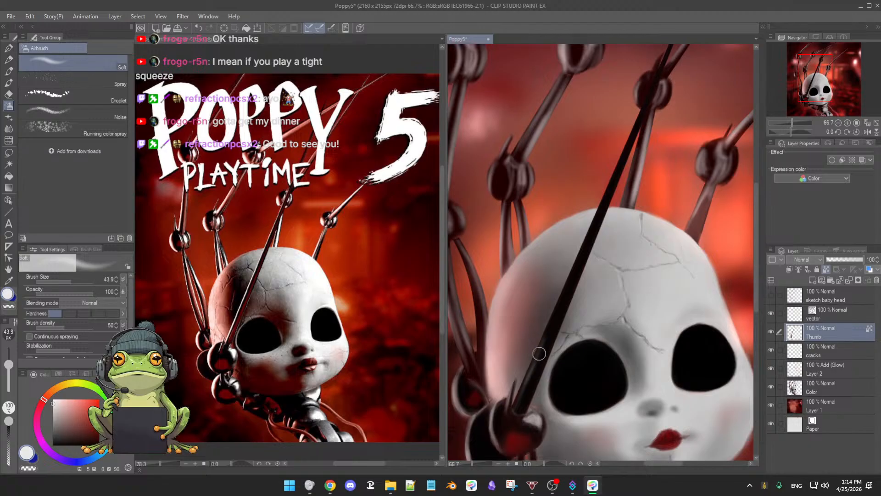
Step: Try to airbrush a soft near-white highlight along the lower half of the thumb rod
drag(559, 305, 525, 382)
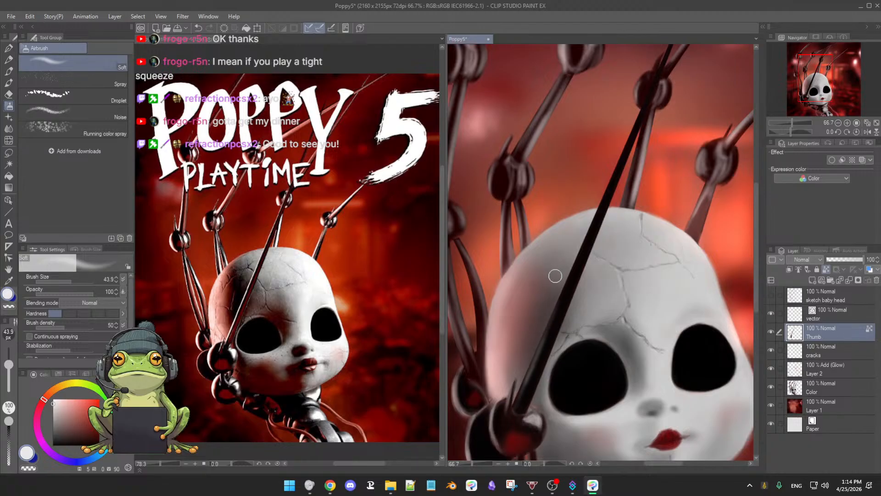
key(ctrl+z)
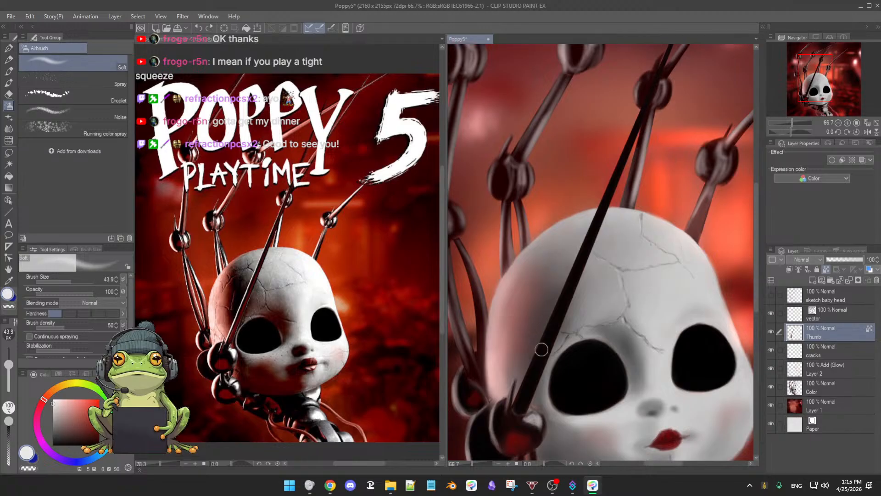
Step: Try to airbrush a soft near-white highlight down the thumb rod from the forehead to the joint beside the eye
drag(536, 354, 519, 394)
drag(551, 317, 531, 369)
drag(570, 267, 546, 332)
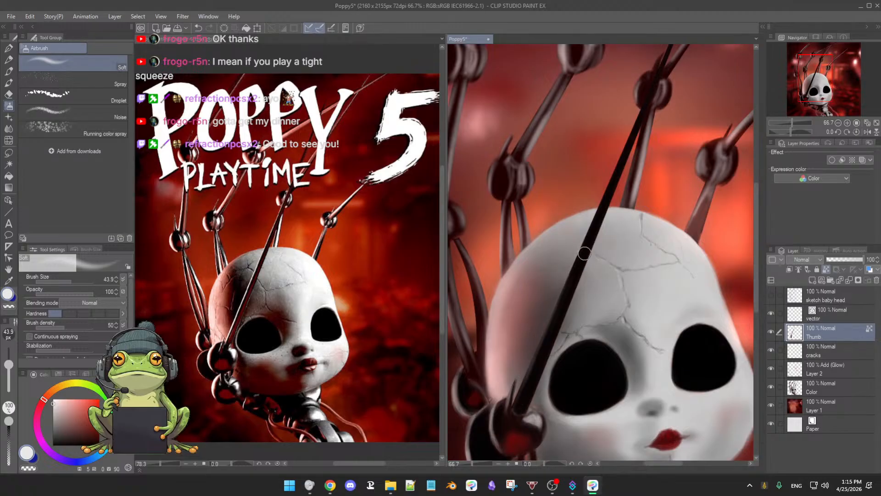
drag(584, 253, 514, 415)
drag(533, 372, 515, 406)
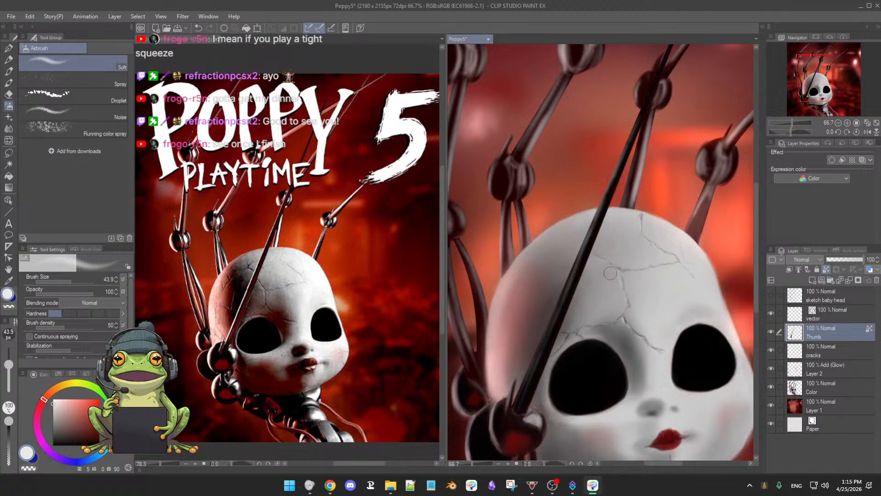
Step: Undo the airbrushed highlight strokes on the thumb rod, comparing the rod with and without them
key(ctrl+z)
key(ctrl+z)
key(ctrl+z)
key(ctrl+z)
key(ctrl+z)
key(ctrl+z)
key(ctrl+z)
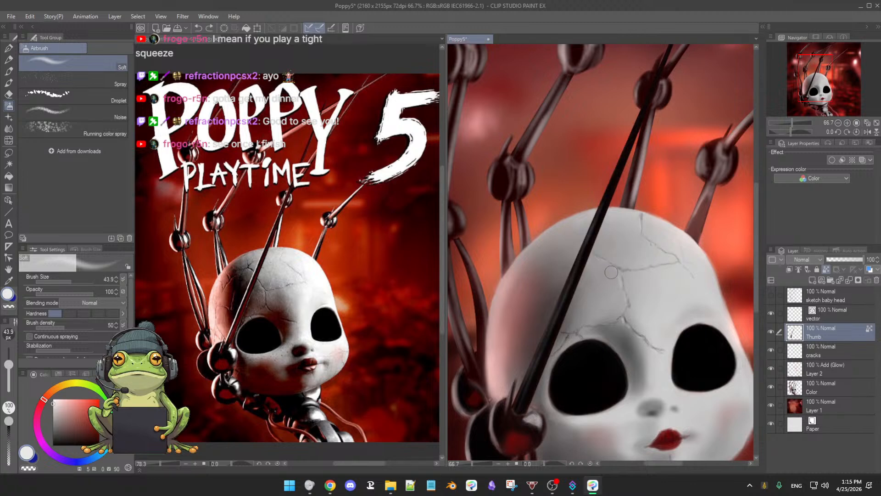
key(ctrl+z)
key(ctrl+z)
key(ctrl+z)
key(ctrl+z)
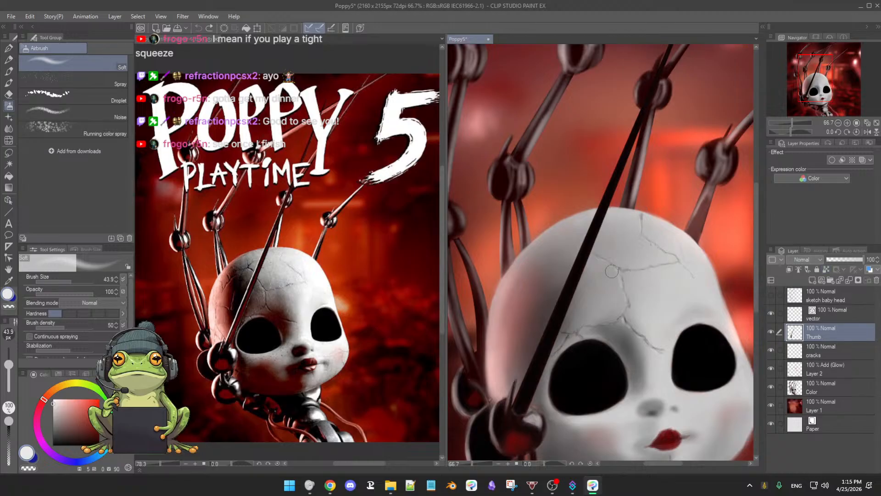
key(ctrl+y)
key(ctrl+y)
Step: Sample a warm light grey from the head and try 3rdCoffee Soft Oil 2 strokes on the rod's lower end
alt+click(655, 286)
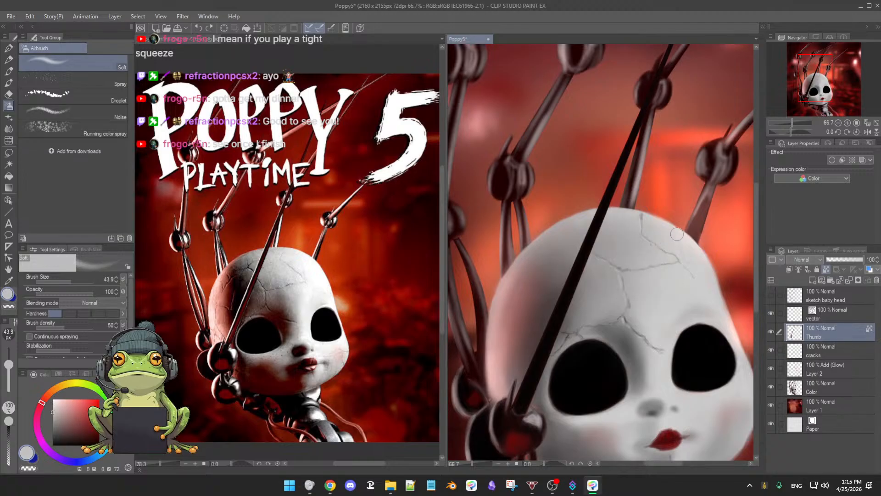
alt+click(691, 241)
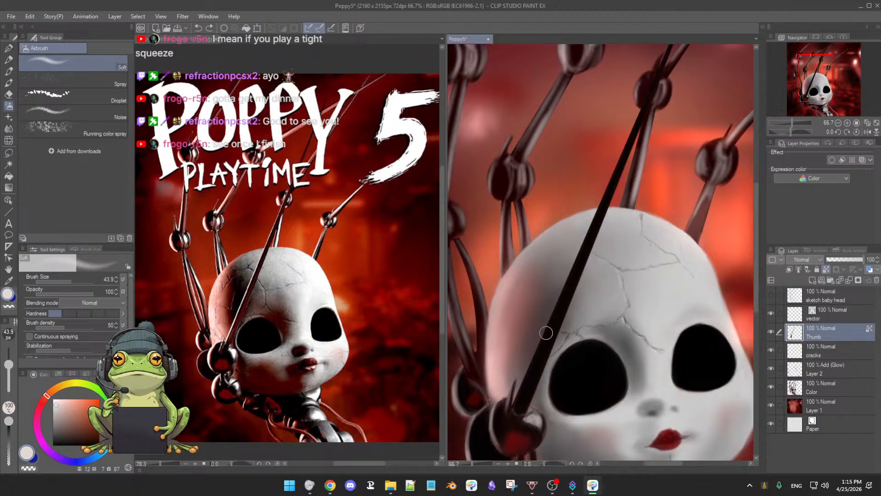
key(b)
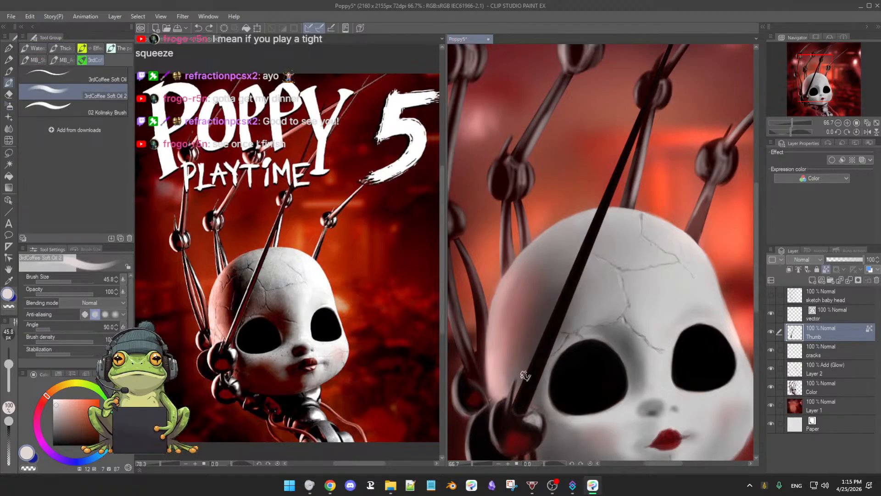
drag(527, 371, 510, 413)
drag(540, 342, 508, 417)
key(ctrl+z)
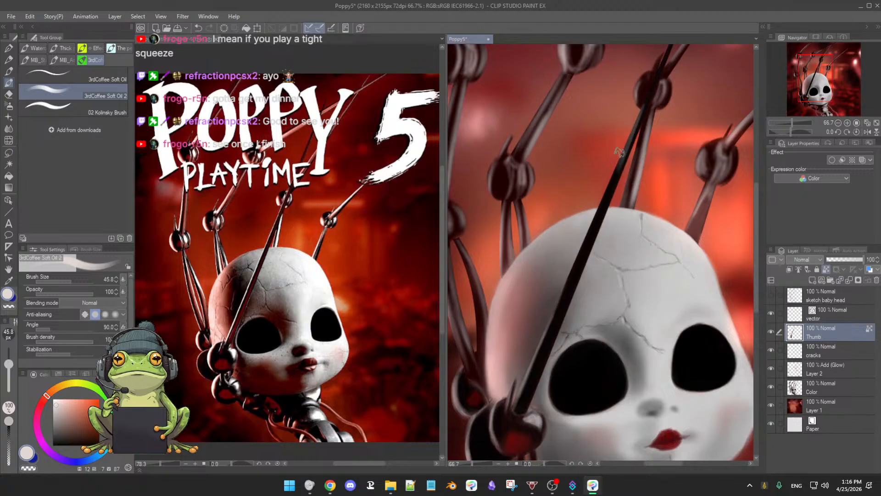
Step: Try to brush a long light grey highlight along the thumb rod, from below the upper joint down across the head
drag(619, 152, 566, 288)
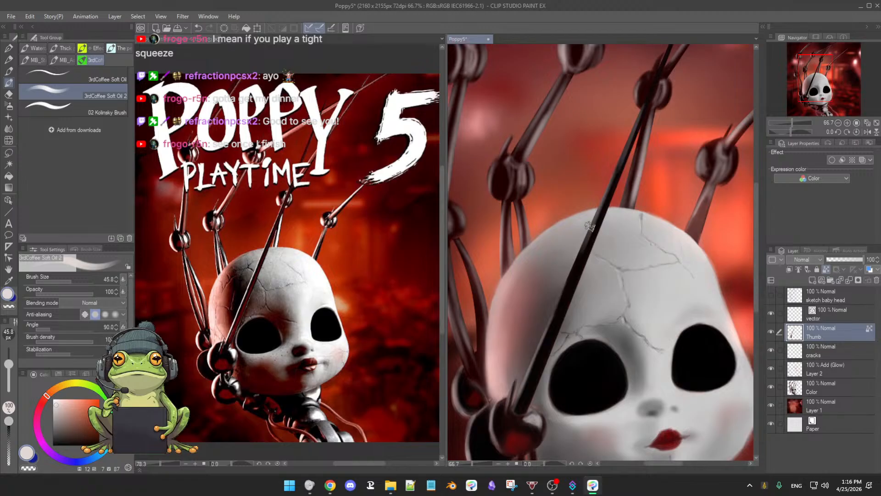
drag(590, 226, 549, 321)
drag(570, 269, 526, 371)
drag(546, 320, 519, 396)
mouse_move(606, 272)
mouse_down()
mouse_move(598, 295)
mouse_move(574, 314)
mouse_up()
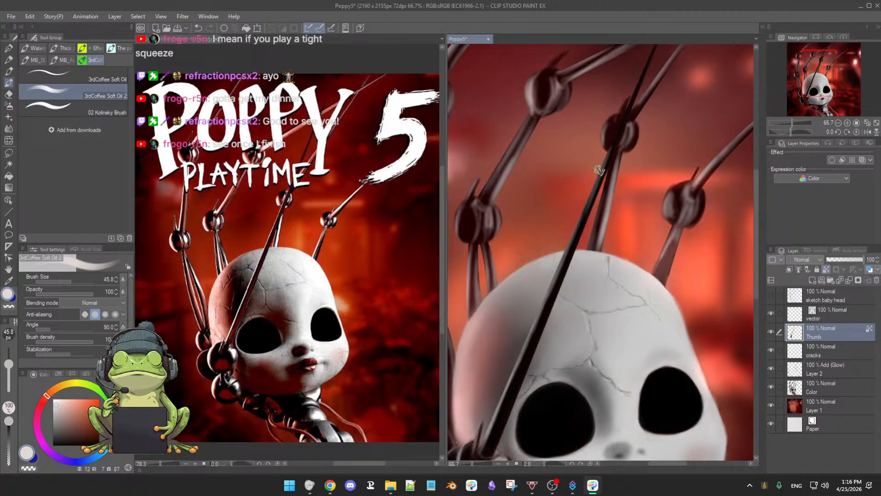
drag(602, 165, 572, 240)
drag(634, 172, 601, 249)
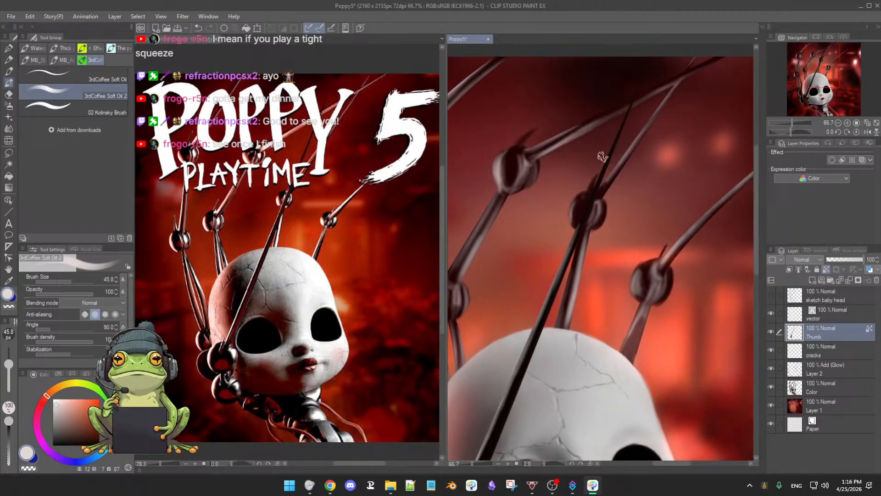
Step: Try to highlight the rod's thin upper tip above the joint, reducing the brush size to 24.7
drag(637, 85, 602, 174)
drag(621, 126, 594, 191)
key(ctrl+z)
mouse_move(628, 137)
ctrl+alt+mouse_down()
mouse_move(634, 149)
mouse_move(629, 141)
mouse_move(655, 151)
mouse_move(640, 187)
mouse_move(615, 108)
ctrl+alt+mouse_up()
drag(640, 156, 643, 114)
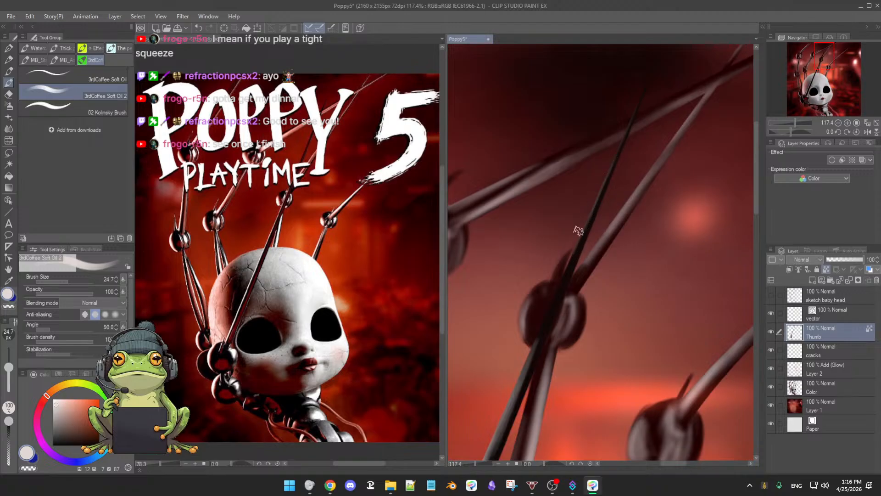
drag(579, 232, 573, 252)
drag(617, 214, 606, 213)
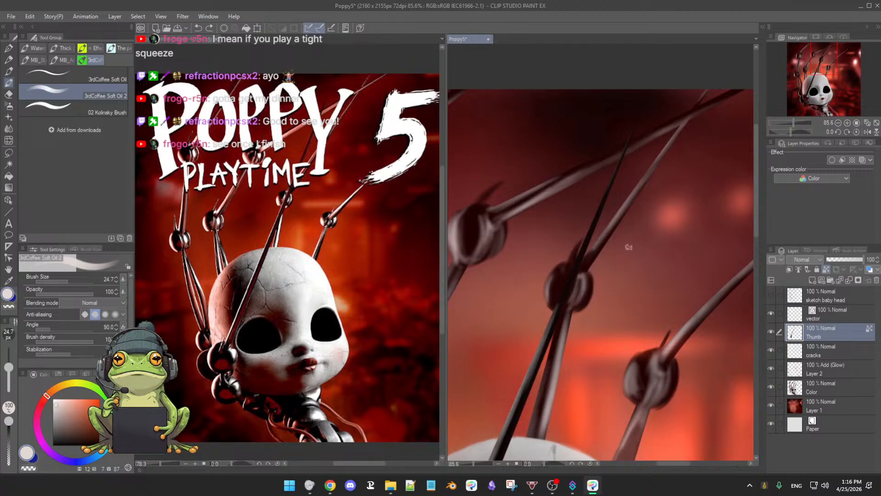
Step: Undo the oil-brush highlight strokes along the whole thumb rod, toggling them to compare the result
drag(613, 252, 627, 228)
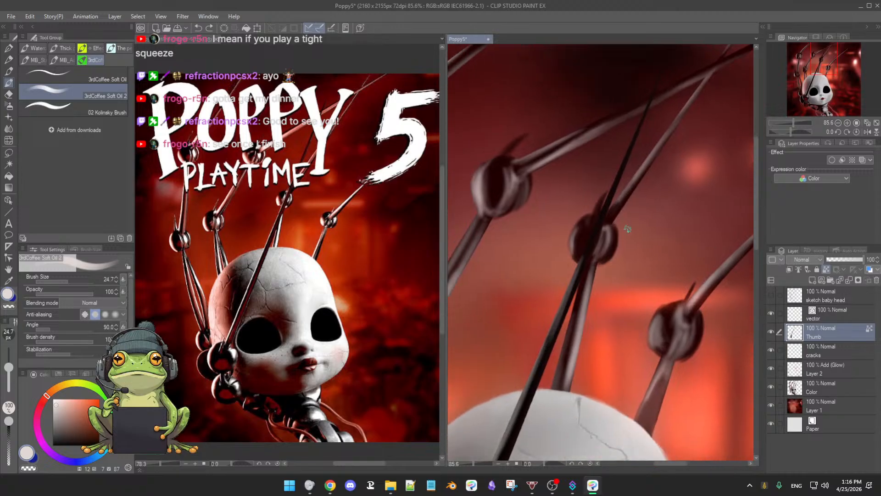
key(ctrl+z)
key(ctrl+z)
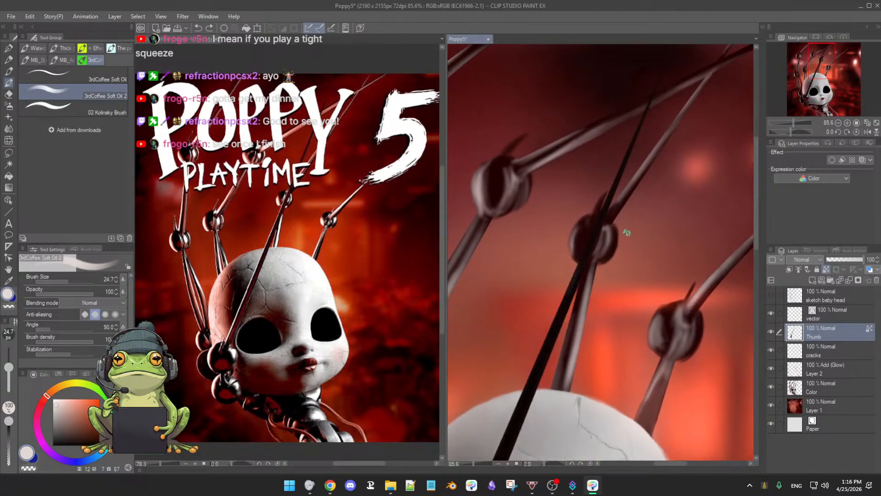
mouse_move(627, 251)
mouse_down()
mouse_move(618, 251)
mouse_move(629, 251)
mouse_up()
drag(605, 257, 674, 151)
drag(626, 228, 640, 153)
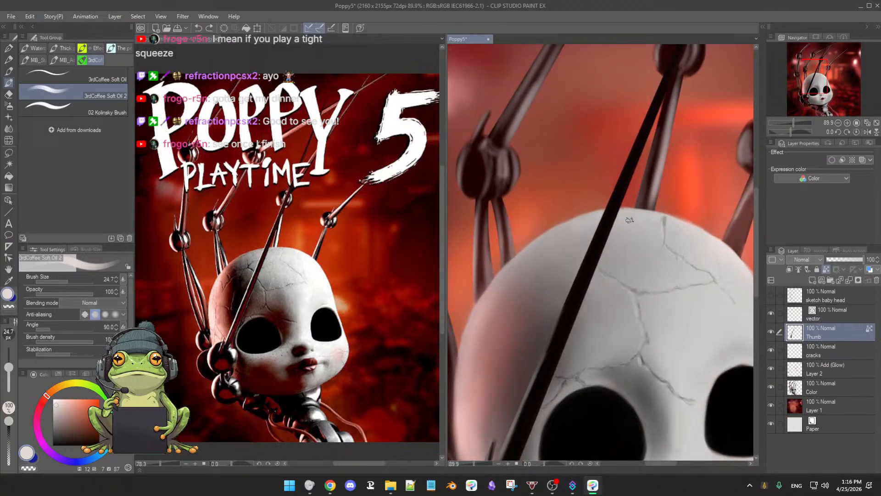
key(ctrl+z)
key(ctrl+z)
key(ctrl+z)
key(ctrl+z)
key(ctrl+z)
key(ctrl+y)
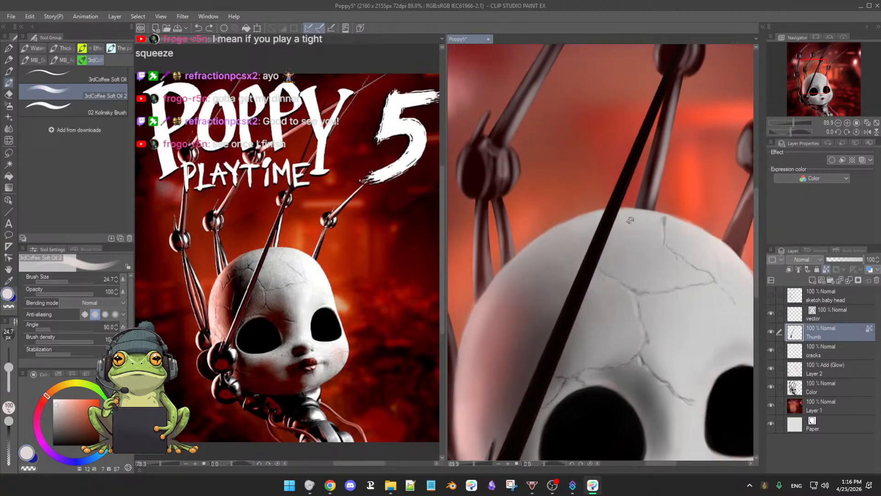
key(ctrl+y)
key(ctrl+z)
key(ctrl+z)
key(ctrl+y)
drag(592, 272, 606, 186)
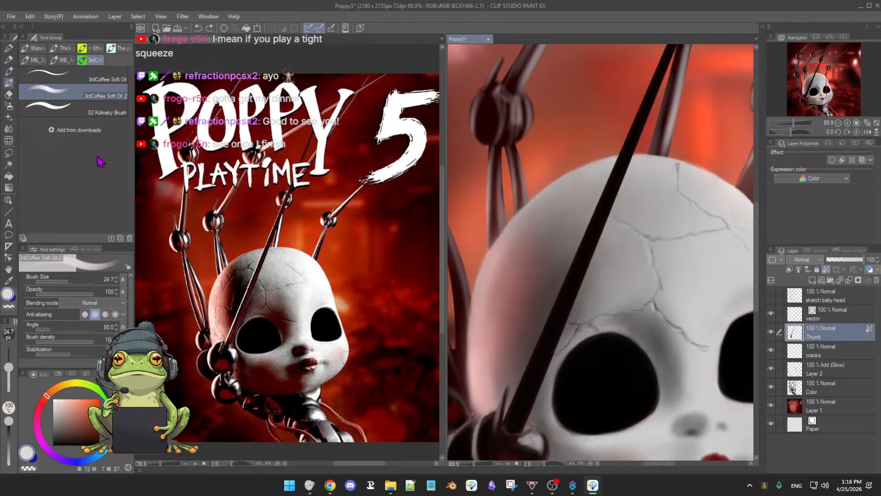
Step: Airbrush a faint highlight on the thumb rod across the head using Soft at size 40.3 in a brighter near-white
key(b)
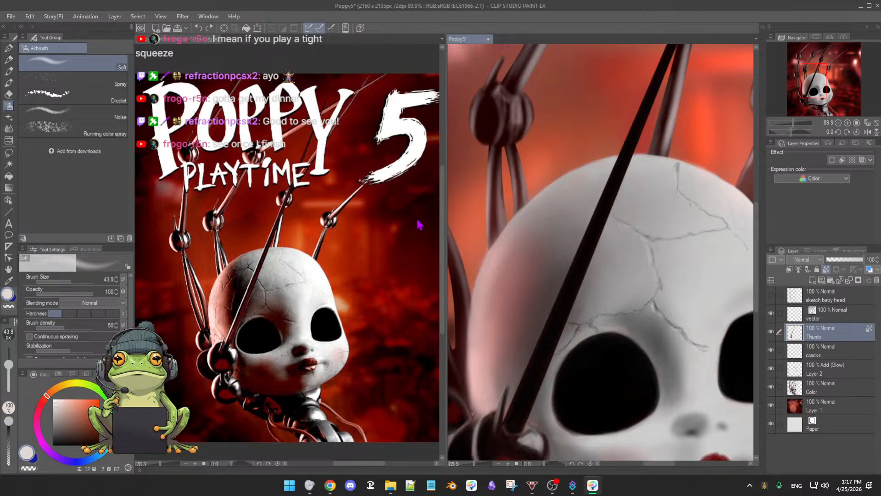
key(bracketleft)
click(54, 401)
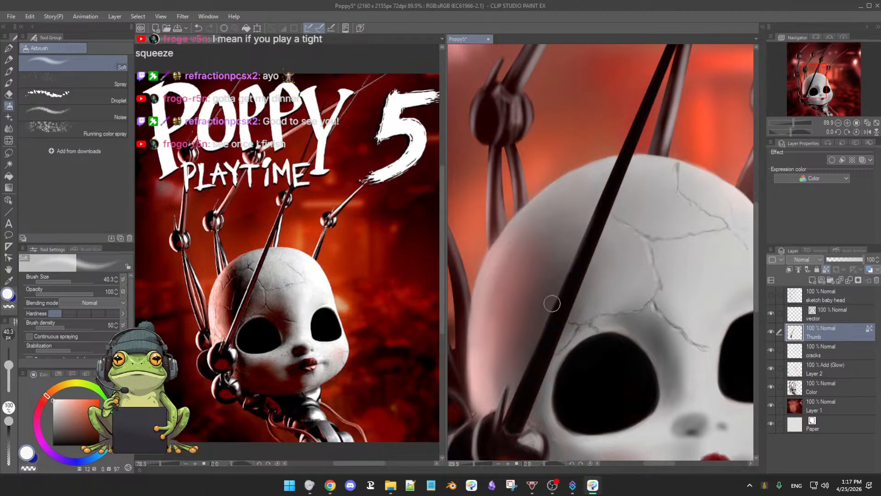
drag(606, 264, 576, 319)
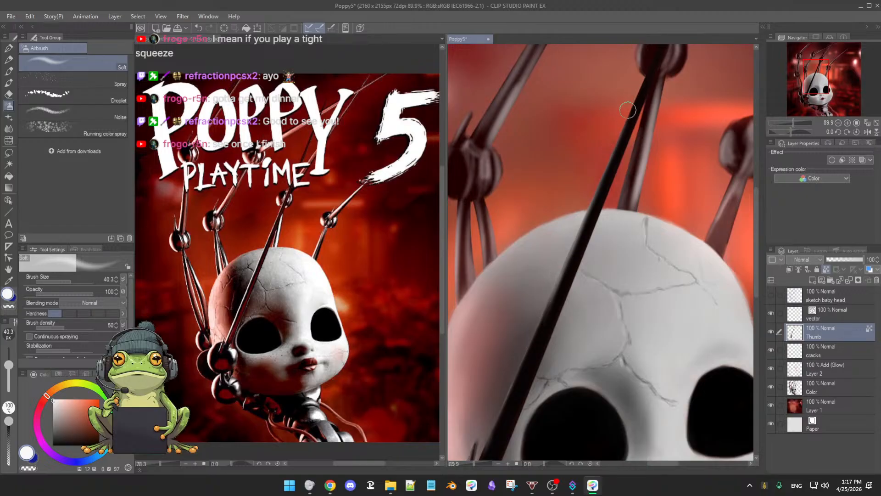
scroll(607, 225, up, 3)
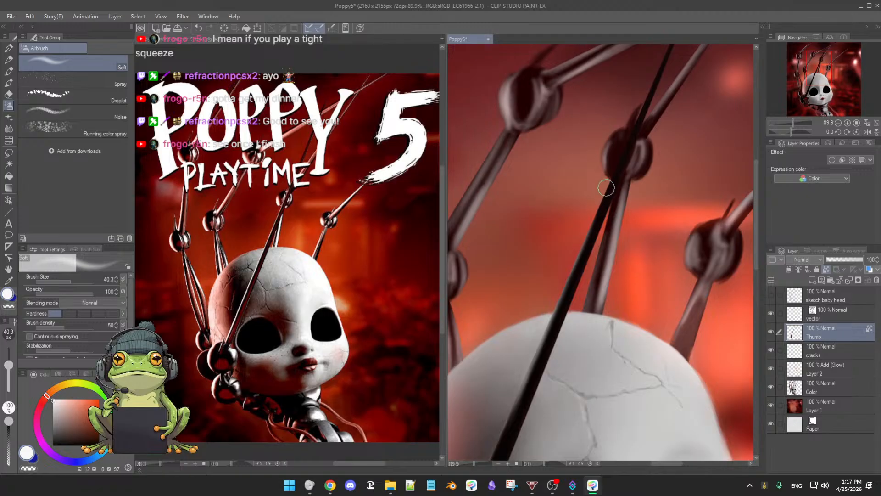
Step: Reduce the Soft airbrush size to 13.6 and add a thin highlight along the upper thumb rod, past the joint to its tip
mouse_move(645, 169)
mouse_down()
mouse_move(622, 198)
mouse_move(590, 207)
mouse_up()
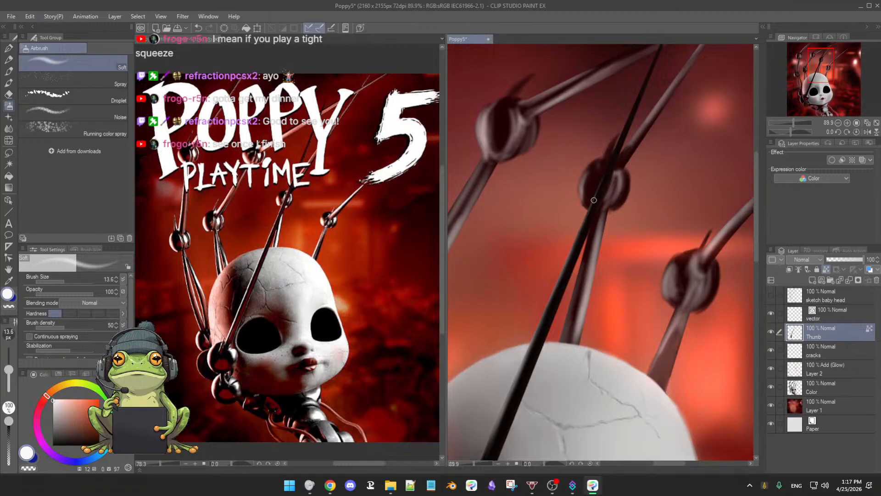
drag(636, 172, 622, 201)
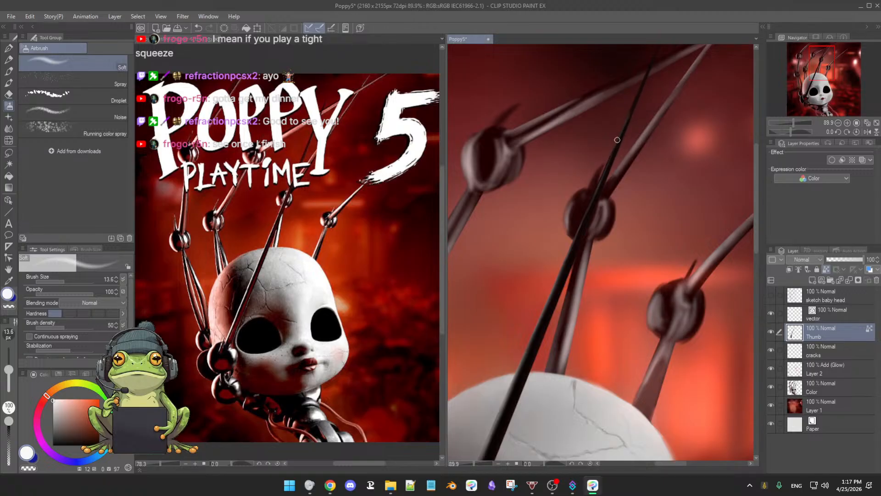
drag(650, 116, 624, 167)
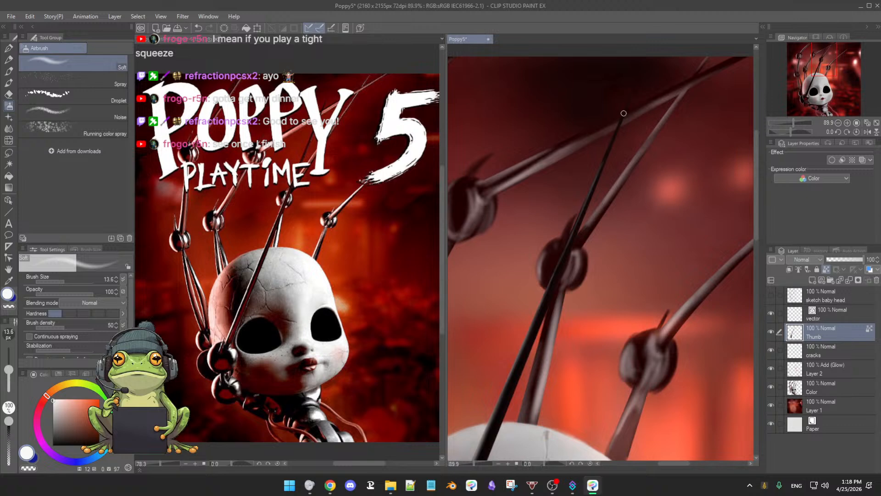
drag(638, 129, 630, 155)
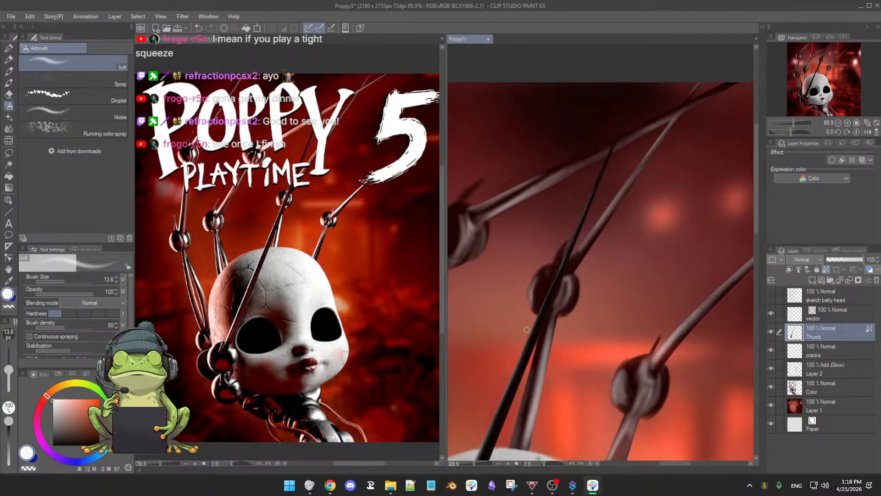
drag(550, 335, 558, 319)
Step: Extend the thin near-white highlight down the lower thumb rod, across the forehead to the joint beside the eye
scroll(554, 318, down, 1)
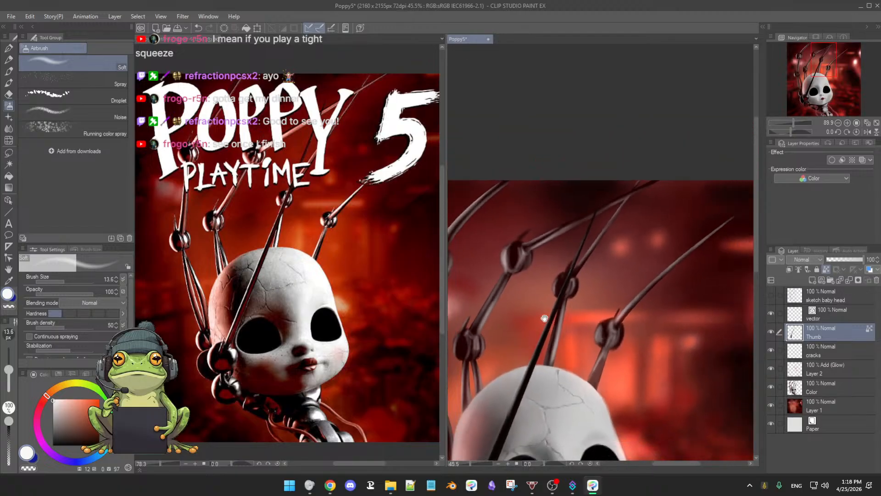
scroll(567, 315, down, 1)
scroll(567, 318, up, 4)
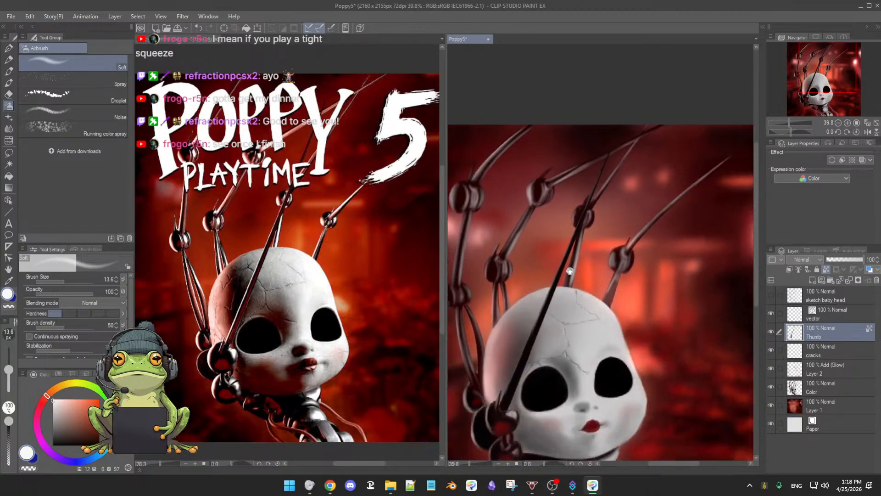
drag(558, 289, 566, 282)
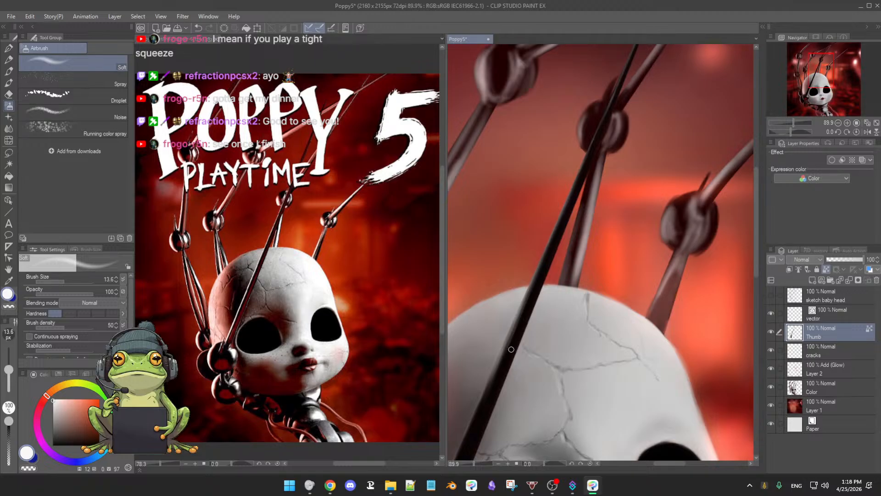
drag(511, 349, 516, 325)
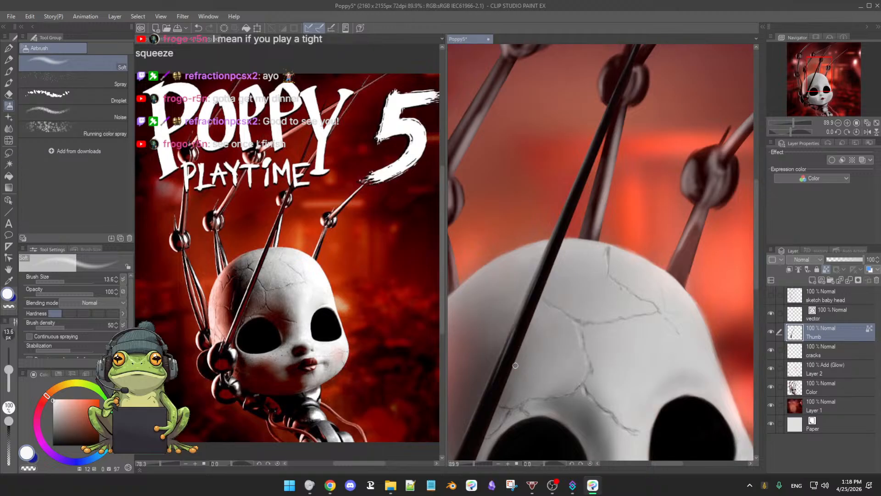
drag(516, 365, 519, 323)
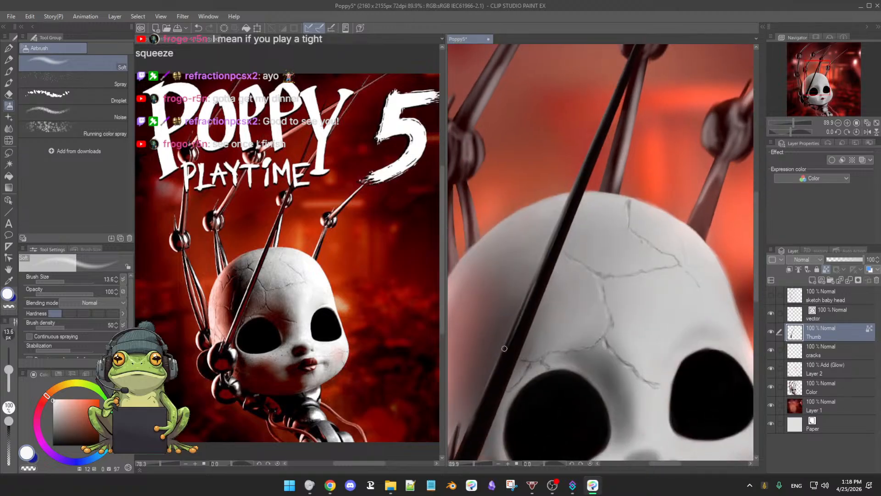
mouse_move(515, 342)
mouse_down()
mouse_move(514, 353)
mouse_move(520, 326)
mouse_up()
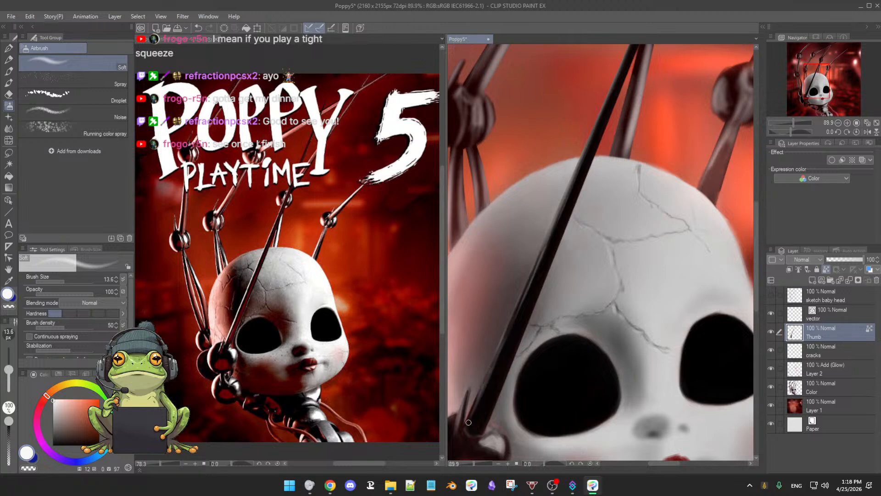
drag(504, 359, 543, 283)
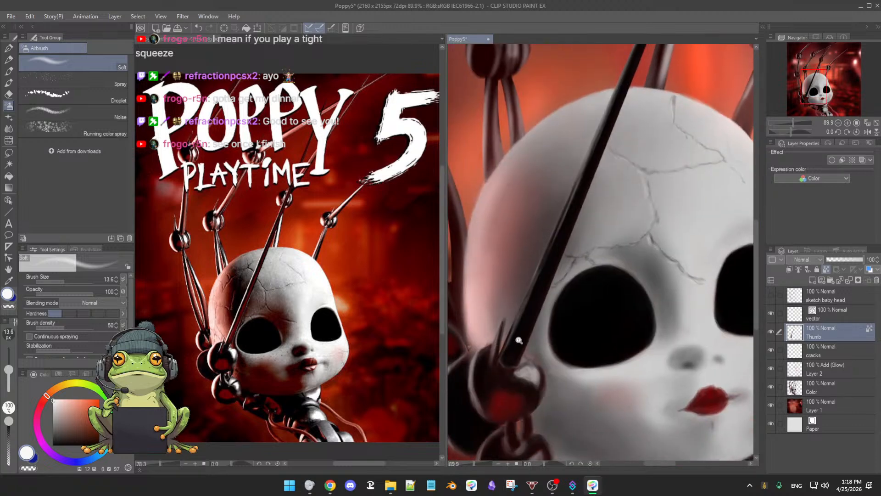
drag(518, 340, 481, 341)
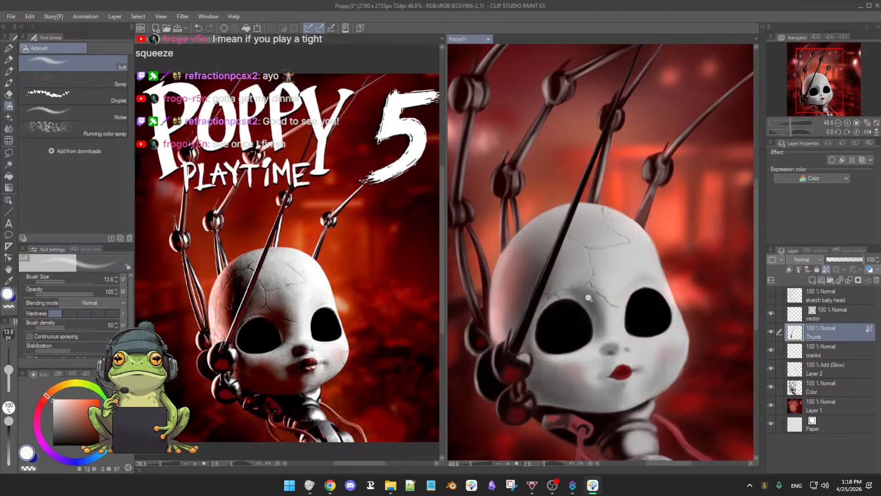
mouse_move(589, 298)
mouse_down()
mouse_move(575, 298)
mouse_move(596, 291)
mouse_up()
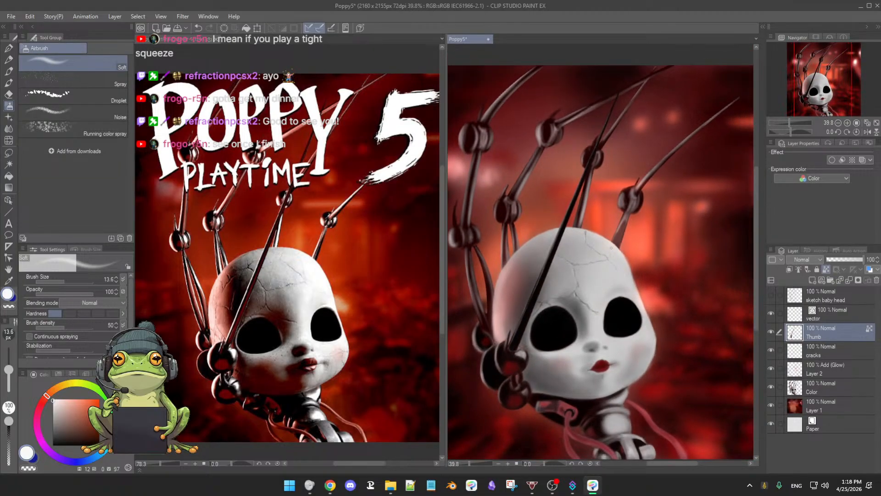
Step: Try a dark red reflection sampled from the joint along the thumb rod, using the Soft airbrush at size 23.2
alt+click(513, 366)
scroll(557, 330, up, 3)
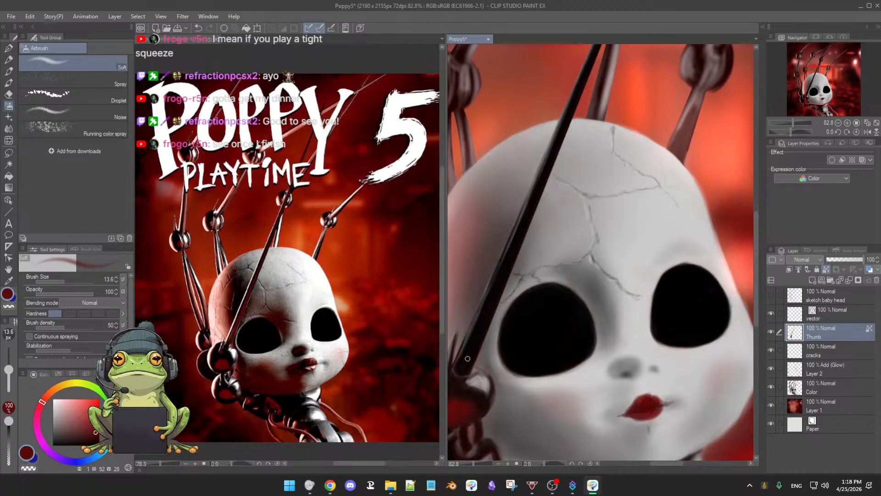
key(])
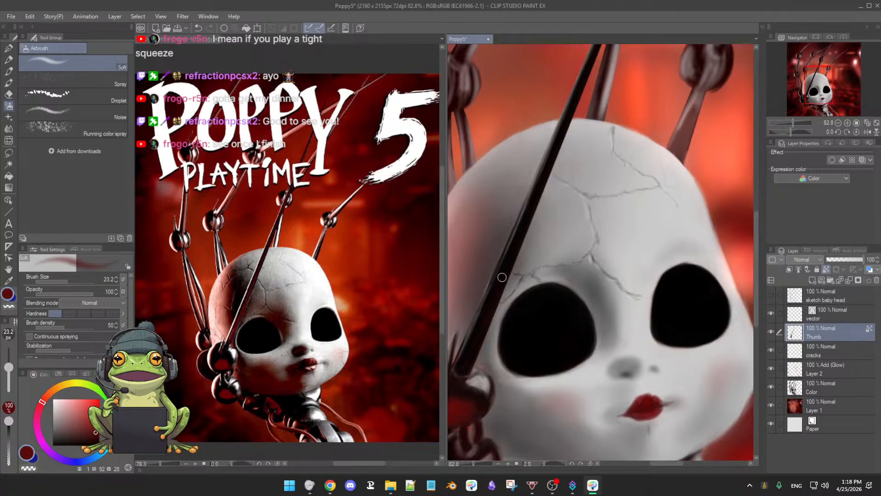
drag(531, 258, 553, 257)
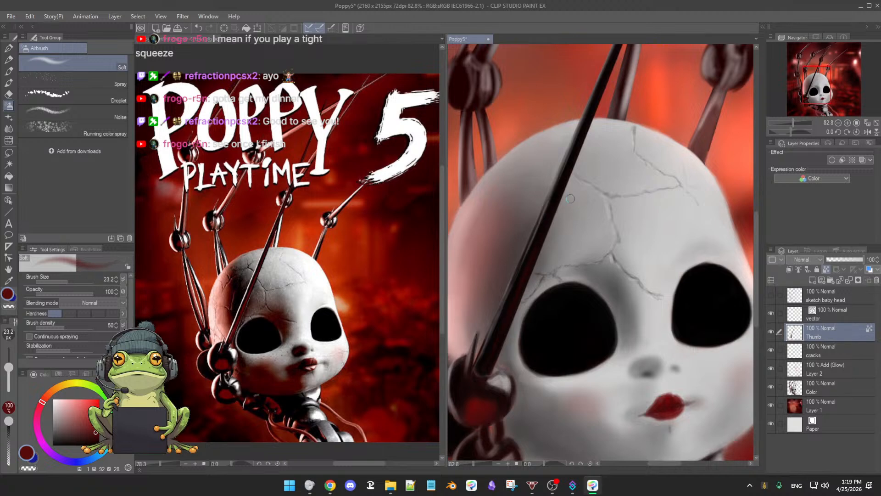
scroll(570, 199, down, 3)
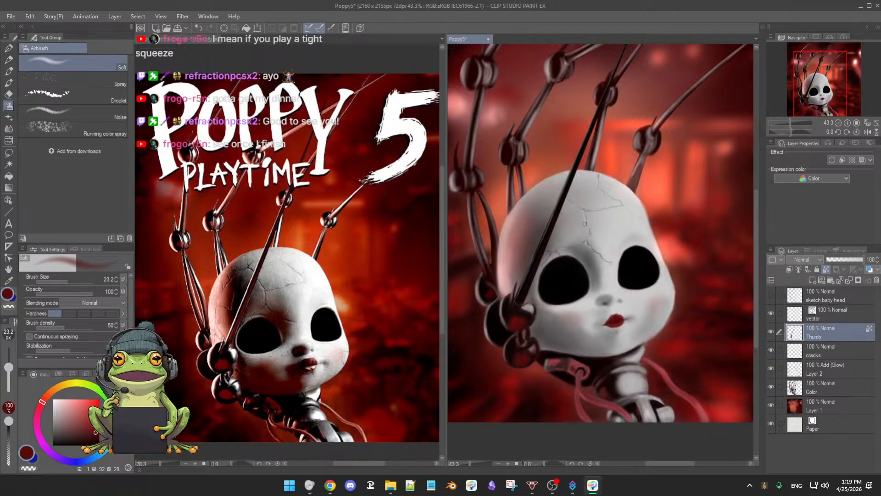
key(ctrl+z)
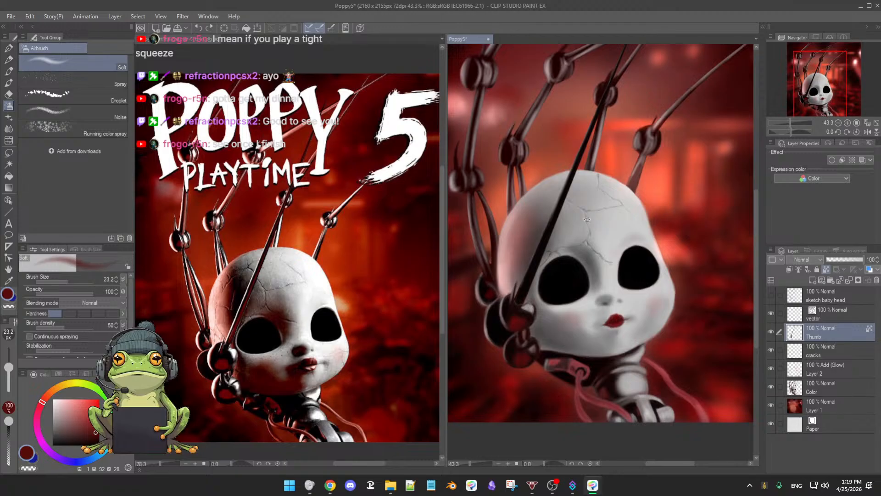
Step: Airbrush a subtler dark red tint along the thumb rod across the head with Soft at size 23.2
mouse_move(592, 209)
mouse_down()
mouse_move(576, 214)
mouse_move(580, 230)
mouse_move(576, 207)
mouse_move(574, 237)
mouse_move(617, 237)
mouse_up()
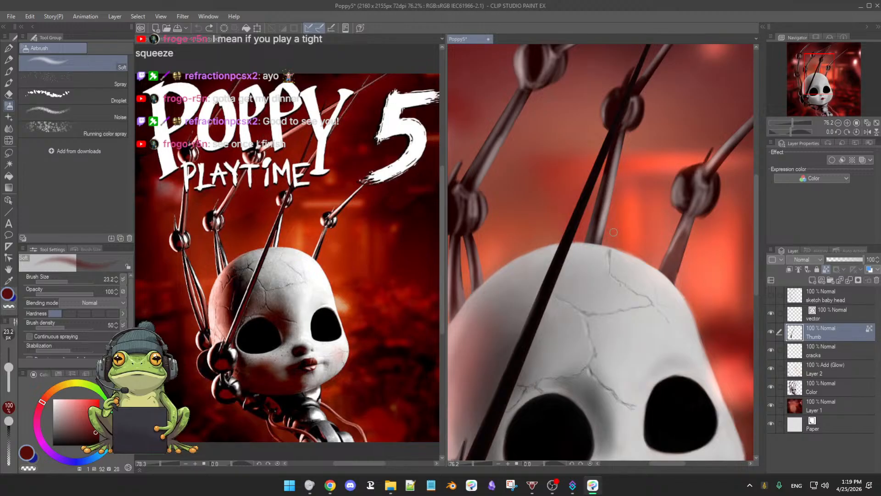
mouse_move(624, 220)
mouse_down()
mouse_move(600, 250)
mouse_move(615, 220)
mouse_move(569, 309)
mouse_move(611, 248)
mouse_up()
scroll(611, 234, down, 2)
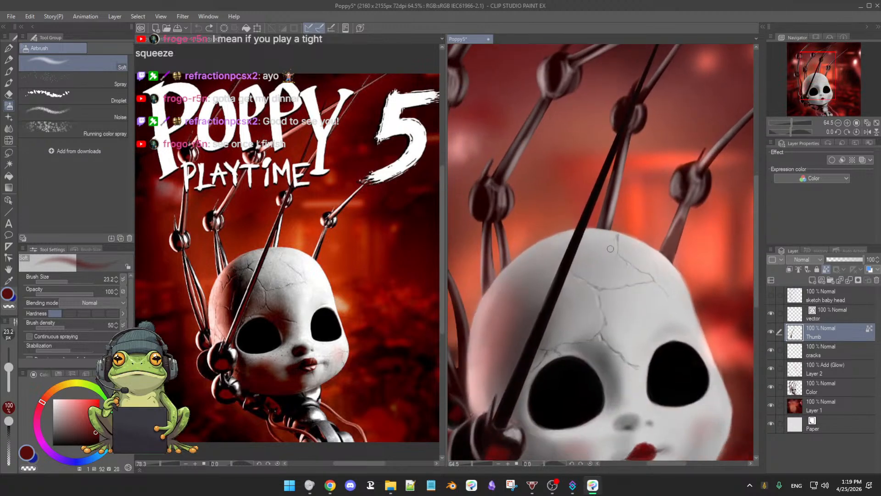
drag(602, 250, 608, 220)
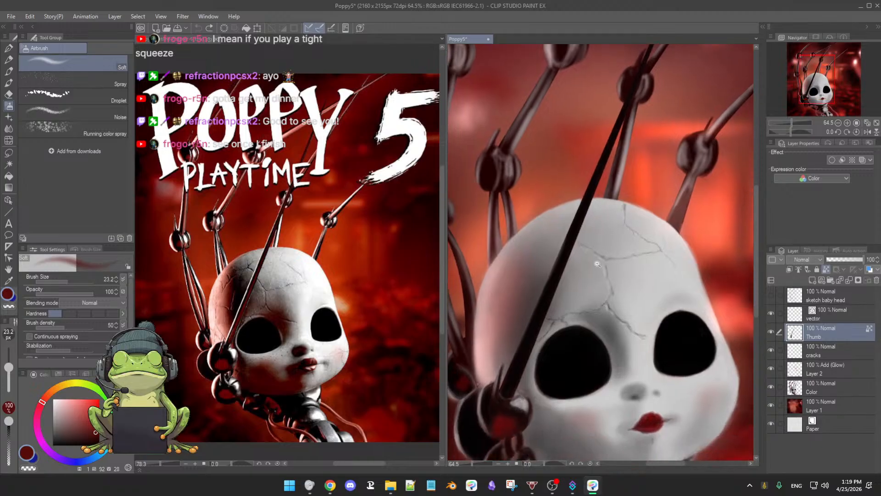
scroll(597, 262, up, 2)
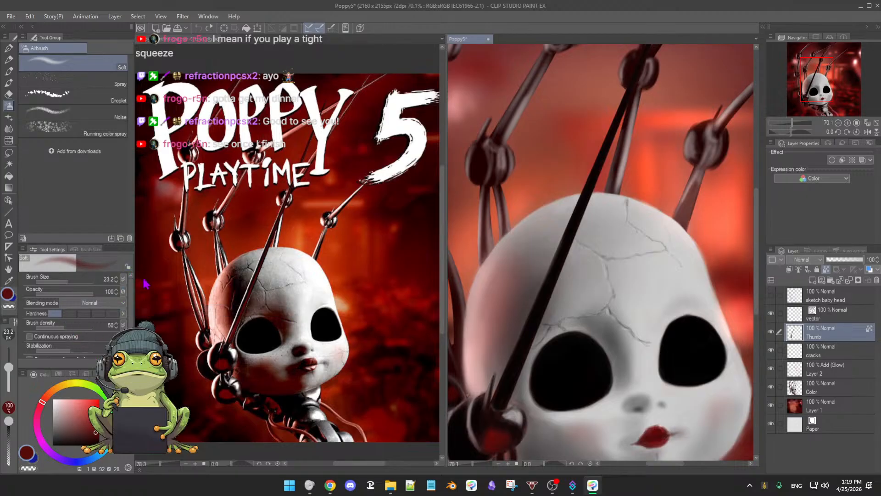
Step: Sample light grey from the head and airbrush a highlight along the lower thumb rod beside the eye at size 23.2
alt+click(613, 212)
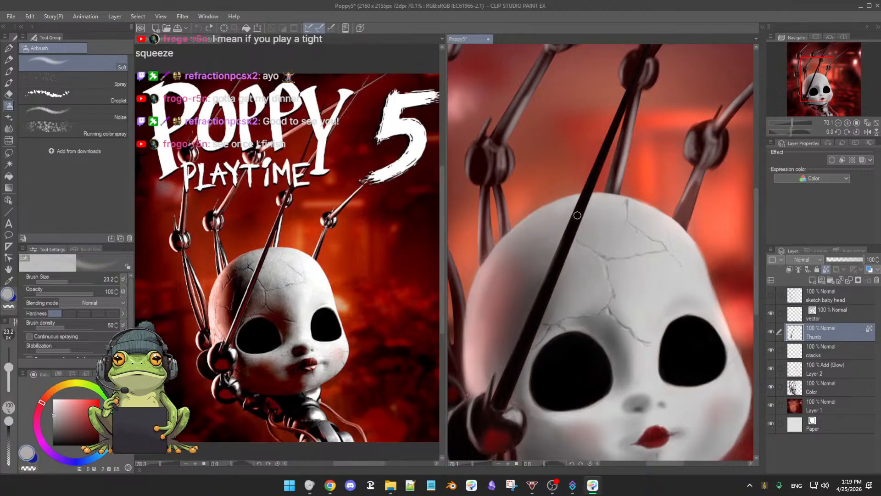
click(123, 291)
click(123, 279)
drag(530, 318, 512, 365)
drag(543, 290, 530, 332)
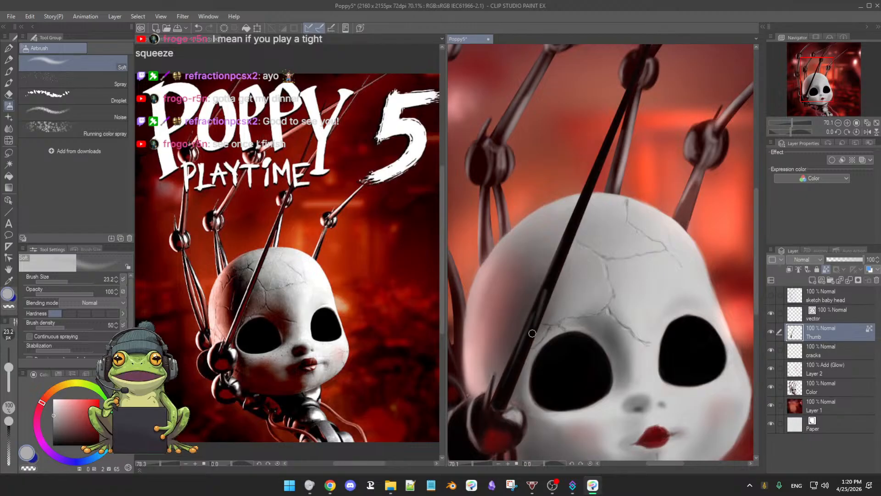
drag(552, 277, 534, 336)
mouse_move(552, 277)
mouse_down()
mouse_move(504, 413)
mouse_move(526, 357)
mouse_up()
mouse_move(547, 271)
mouse_down()
mouse_move(493, 403)
mouse_move(542, 281)
mouse_up()
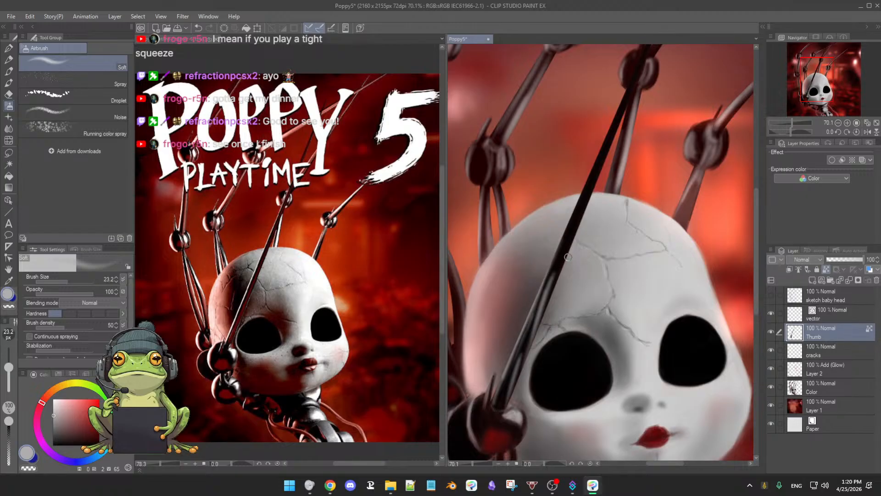
Step: Undo the light grey airbrush strokes on the lower thumb rod
key(ctrl+z)
key(ctrl+z)
key(ctrl+z)
key(ctrl+z)
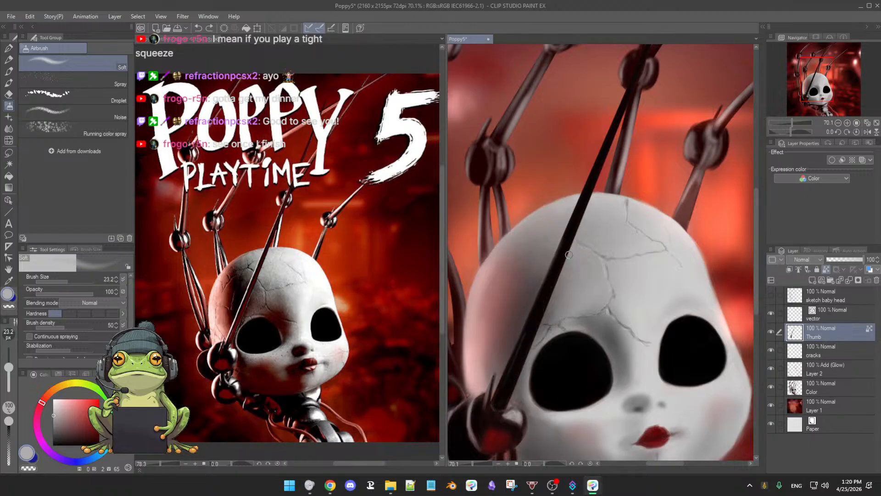
key(ctrl+z)
Step: Darken the thumb rod across the head with near-black, using 3rdCoffee Soft Oil 2 at size 24.7
scroll(547, 257, up, 3)
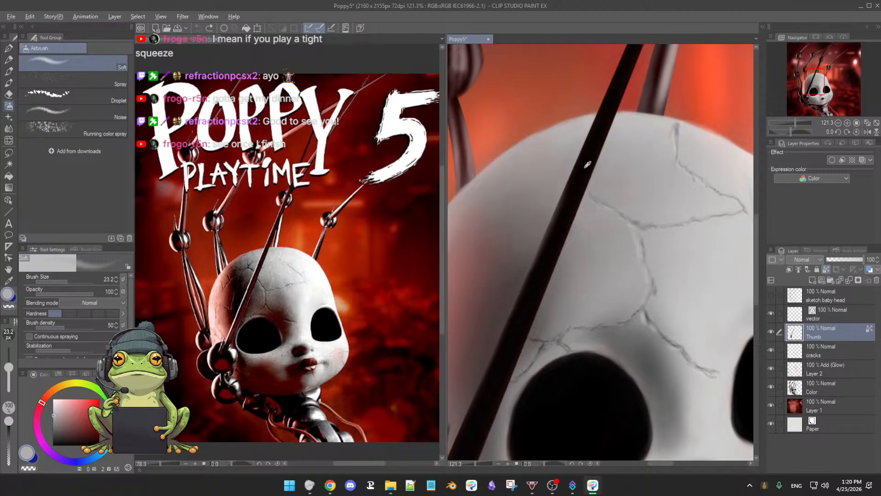
key(e)
key(b)
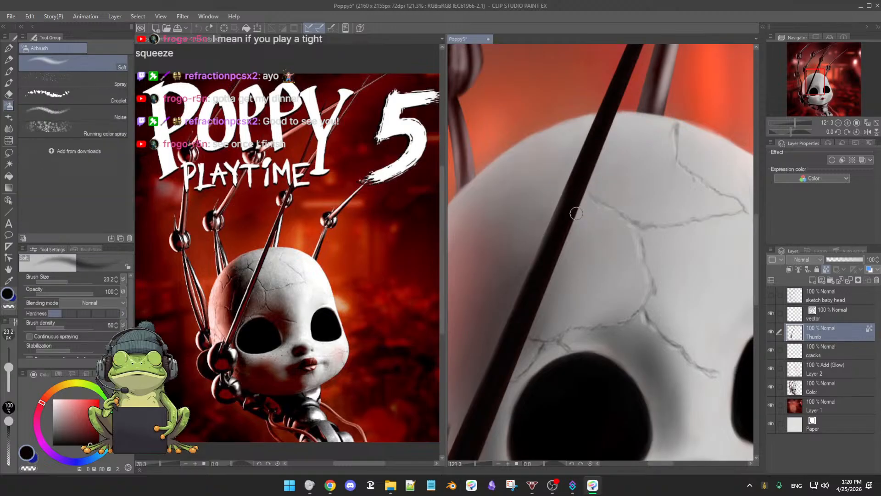
key(b)
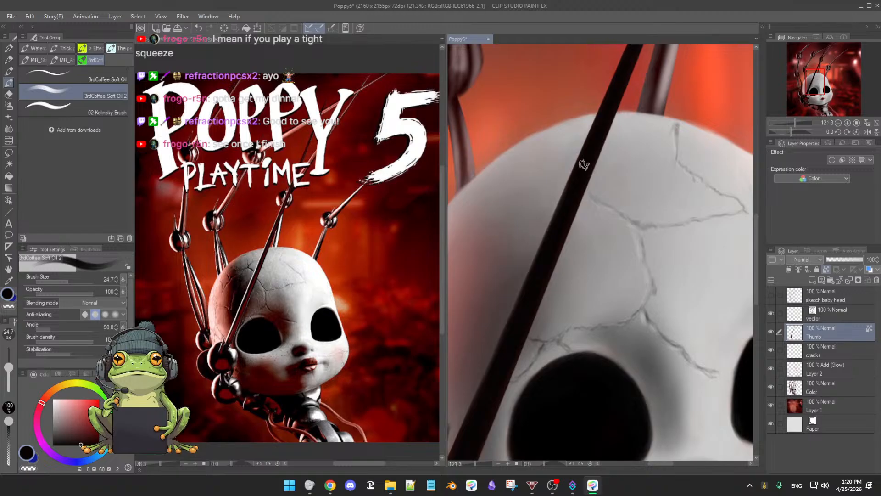
mouse_move(580, 245)
mouse_down()
mouse_move(558, 246)
mouse_move(583, 255)
mouse_up()
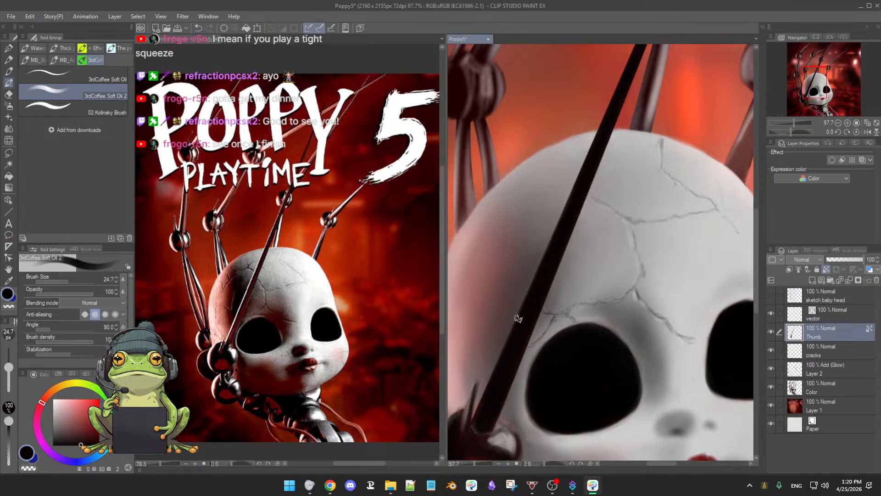
drag(574, 200, 546, 254)
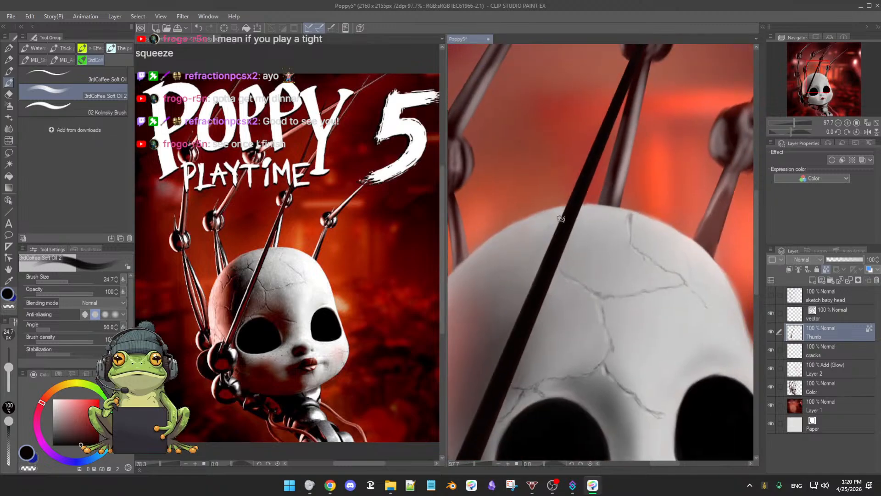
mouse_move(572, 206)
mouse_down()
mouse_move(593, 157)
mouse_move(617, 162)
mouse_up()
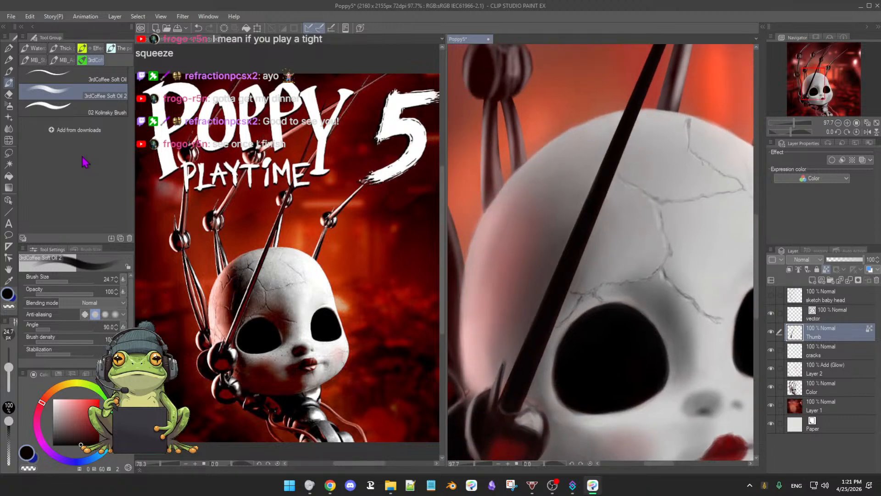
Step: Choose a near-white for 3rdCoffee Soft Oil 2 and lower the pen-pressure minimum value of its brush size
key(b)
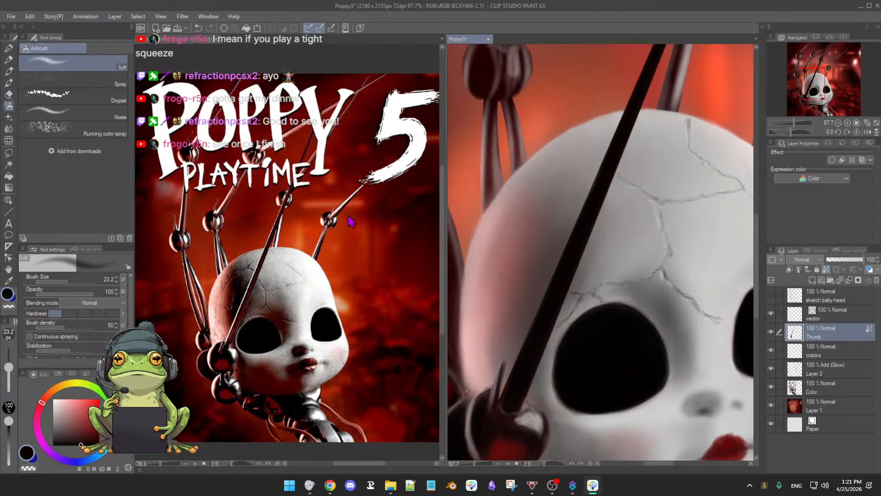
key(b)
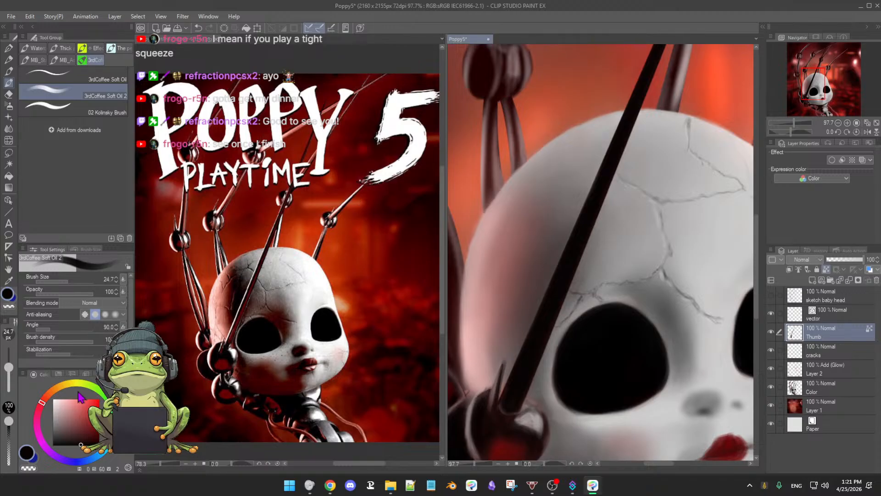
click(53, 401)
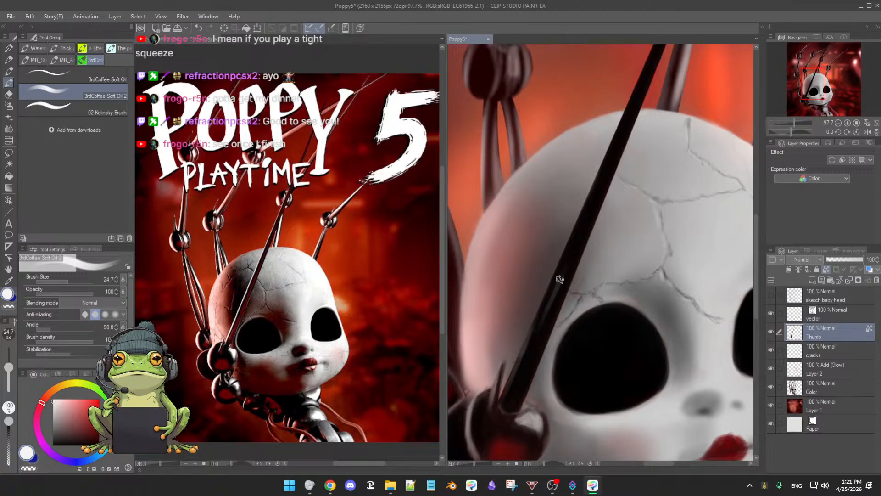
click(123, 280)
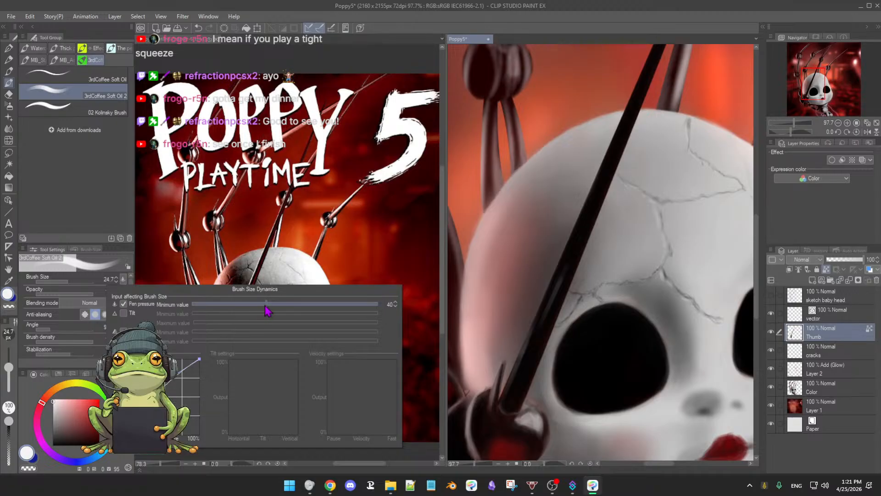
drag(262, 306, 251, 305)
drag(240, 304, 220, 303)
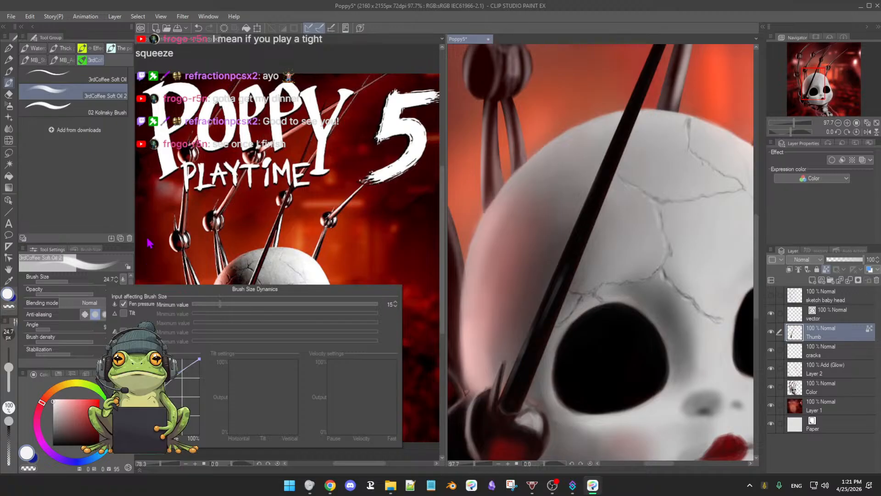
click(501, 282)
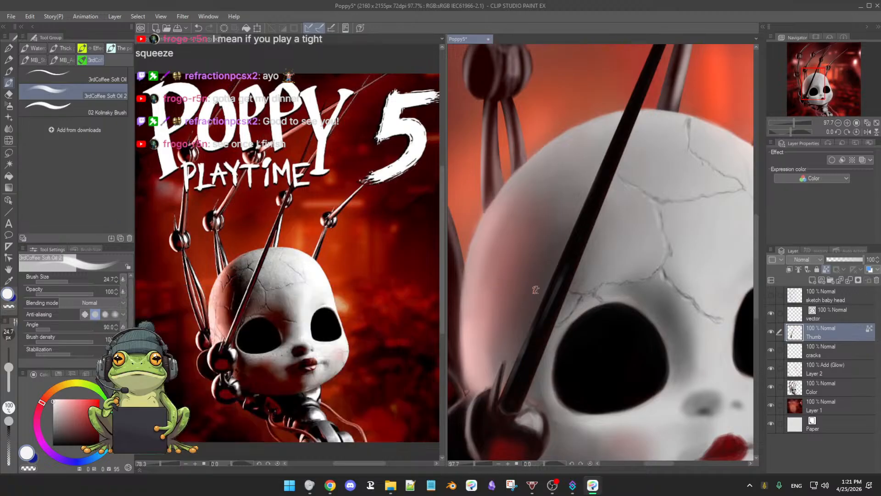
Step: Paint tapered near-white highlights along the thumb rod, from beside the eye up to the top of the head
drag(582, 237, 558, 291)
drag(580, 236, 547, 325)
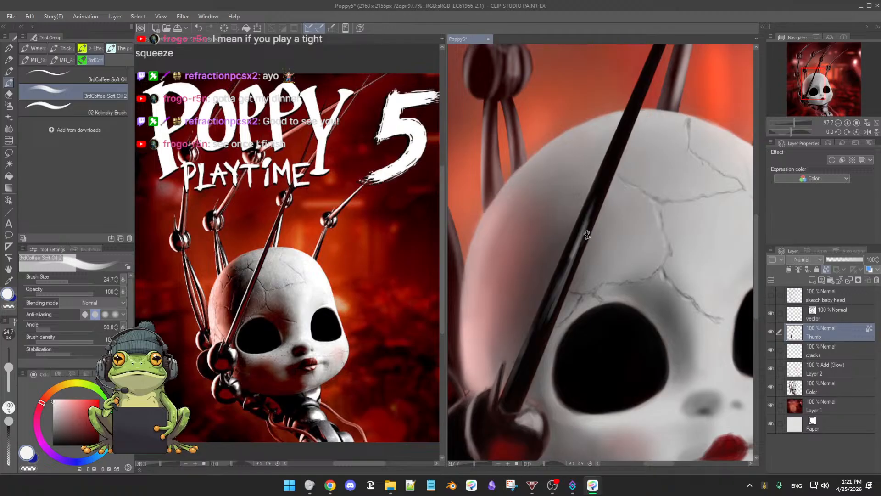
mouse_move(602, 192)
mouse_down()
mouse_move(582, 241)
mouse_move(586, 234)
mouse_up()
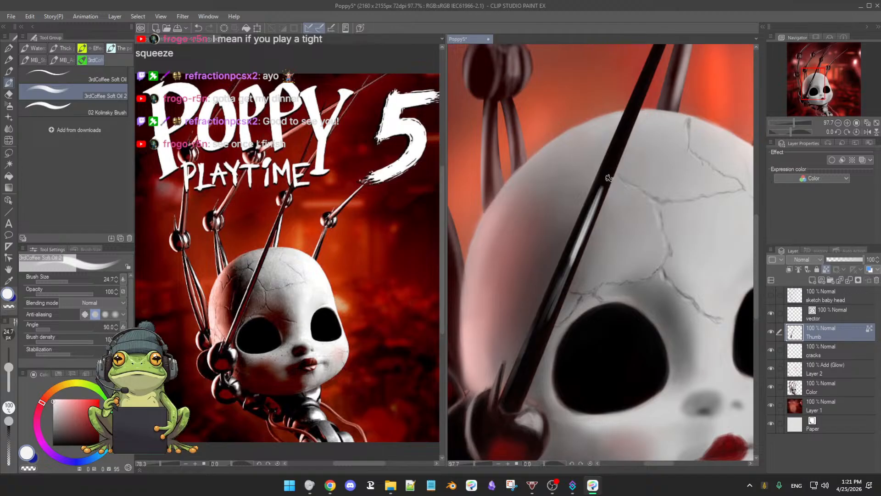
drag(617, 147, 594, 205)
drag(630, 118, 607, 175)
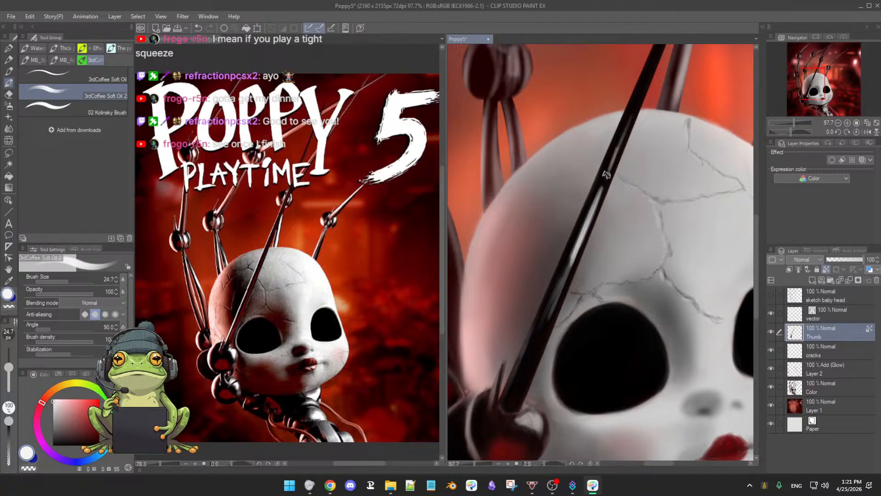
Step: Undo all the near-white oil-brush highlights on the thumb rod
key(ctrl+z)
key(ctrl+z)
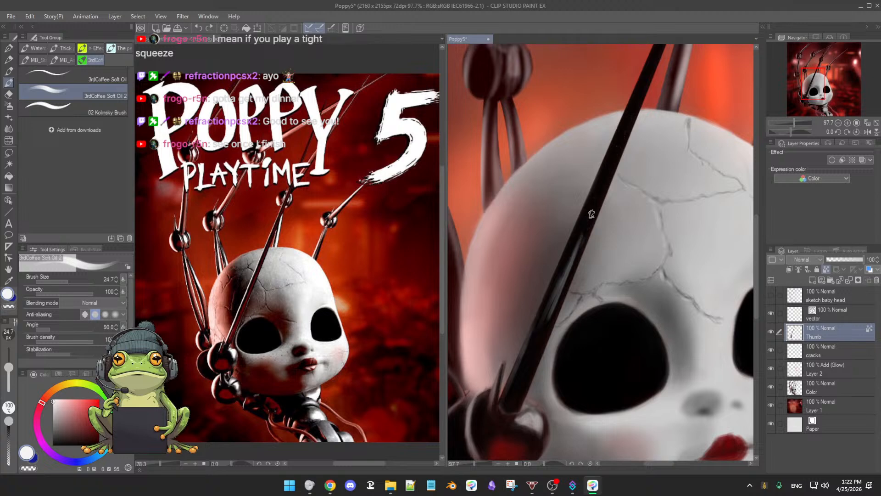
key(ctrl+z)
key(ctrl+z)
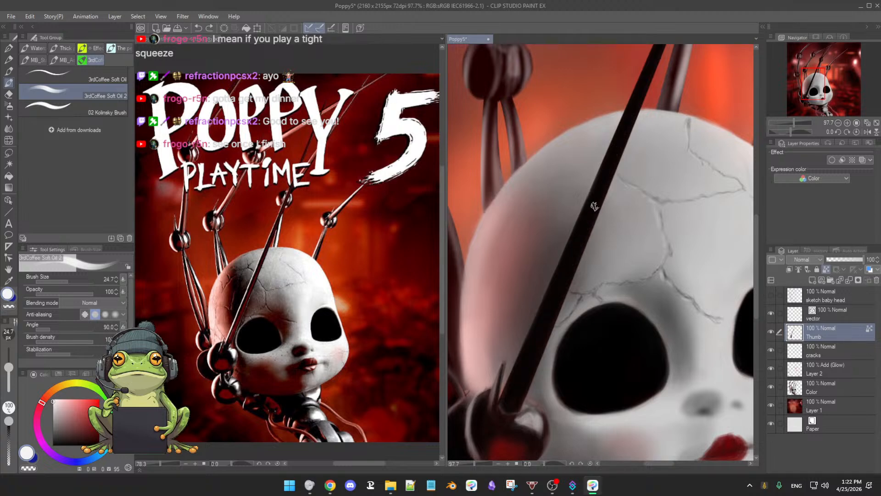
Step: Sample dark red from the ball joint at the thumb's base and paint a red reflection on the rod beside the eye
drag(592, 232, 600, 193)
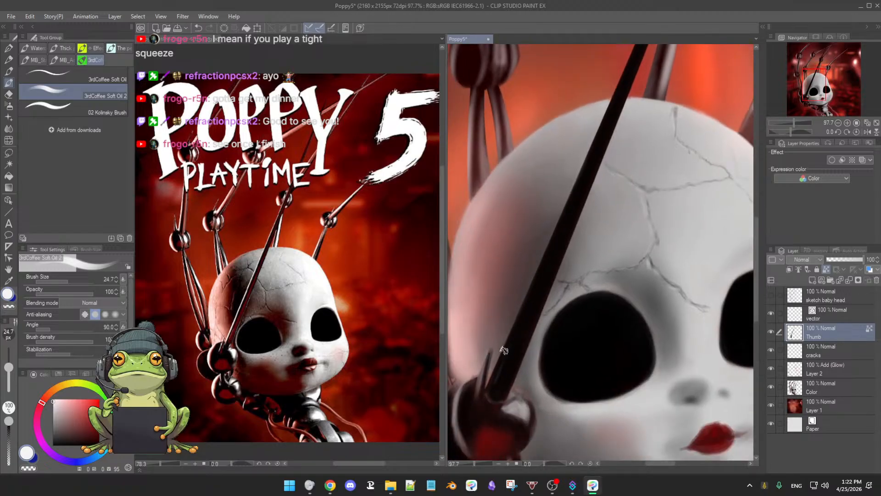
scroll(545, 324, down, 4)
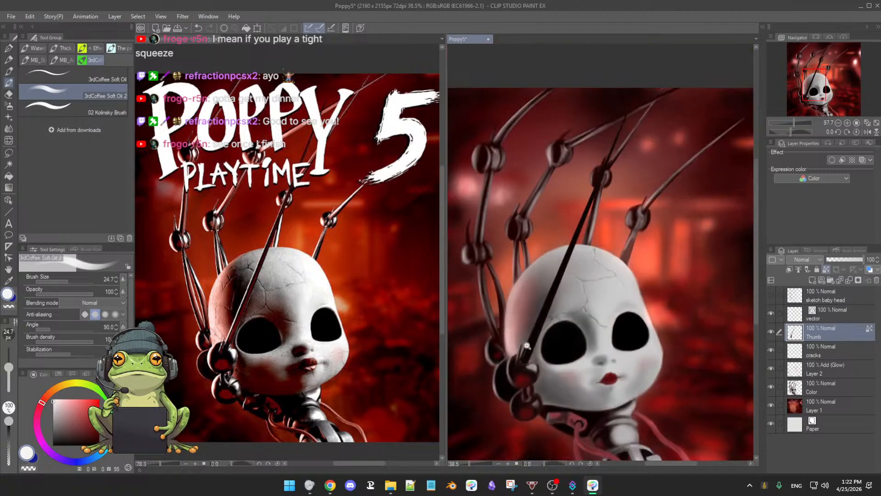
scroll(560, 338, up, 1)
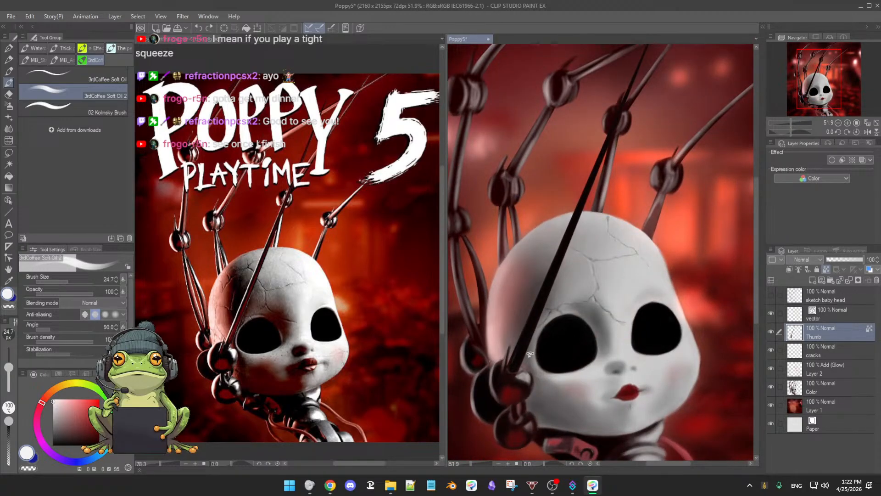
scroll(537, 348, up, 1)
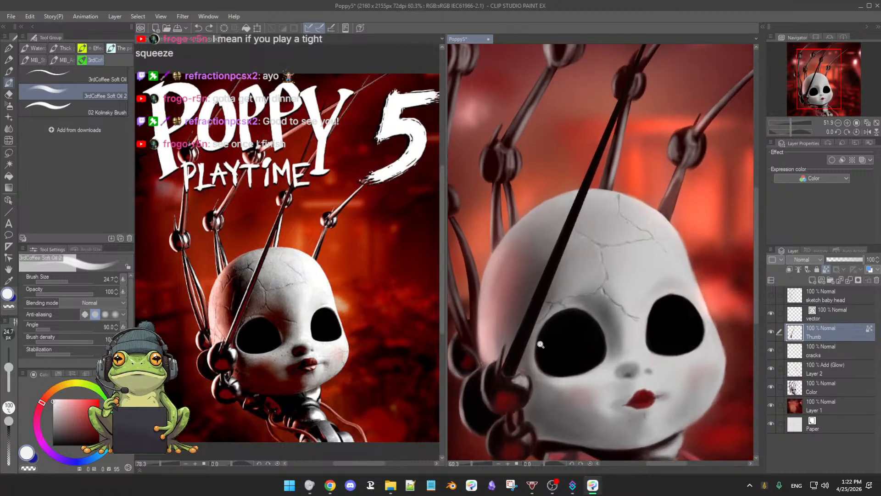
alt+click(510, 398)
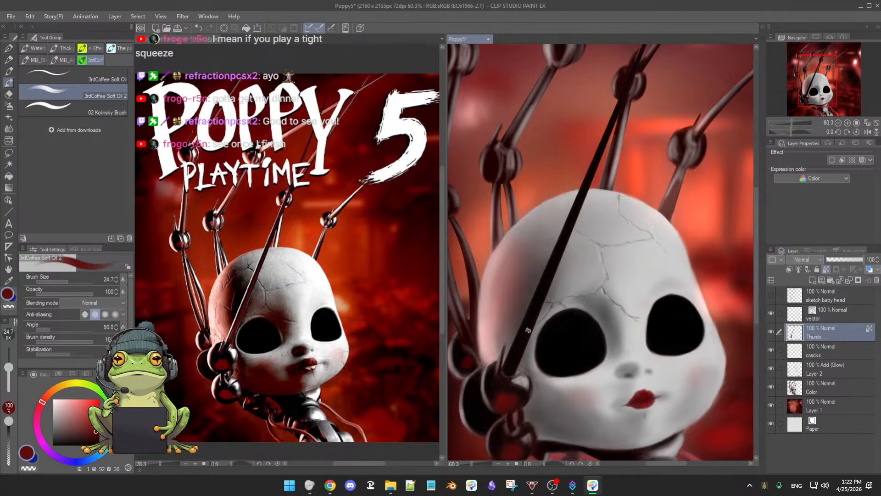
drag(563, 281, 560, 283)
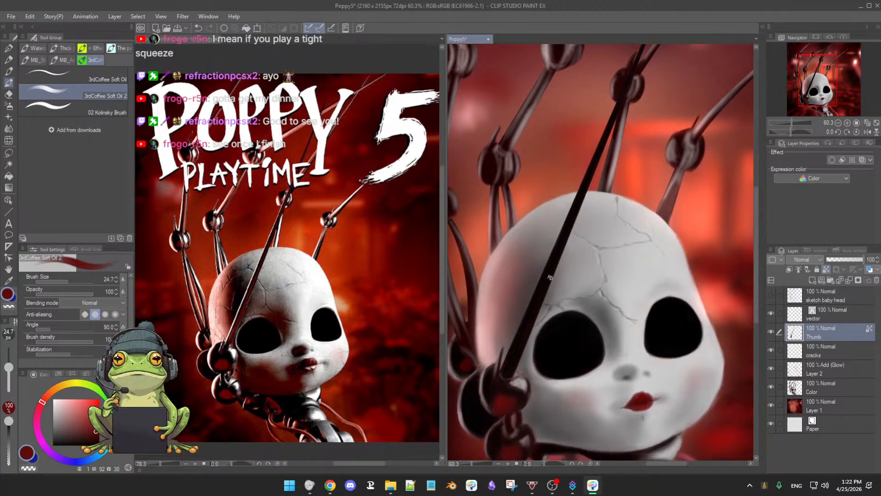
scroll(571, 260, up, 3)
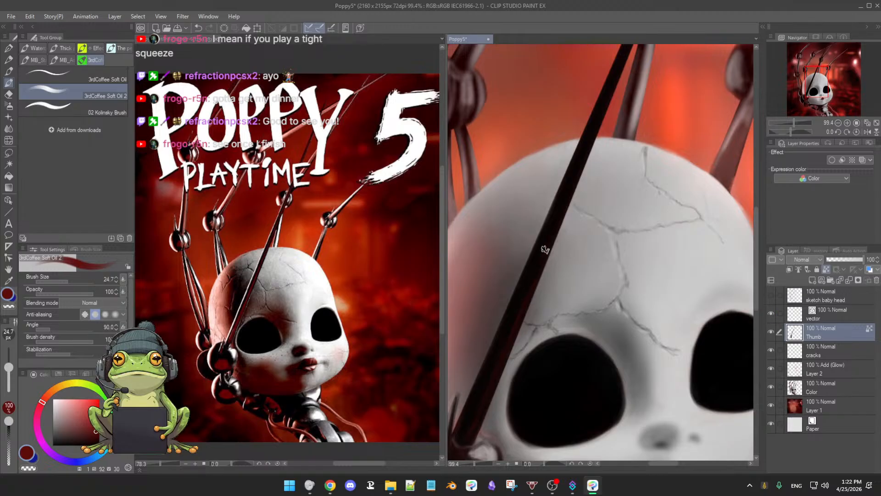
Step: Extend the dark red reflection along the thumb rod's edge, from the thumb's base up across the forehead
drag(587, 224, 559, 309)
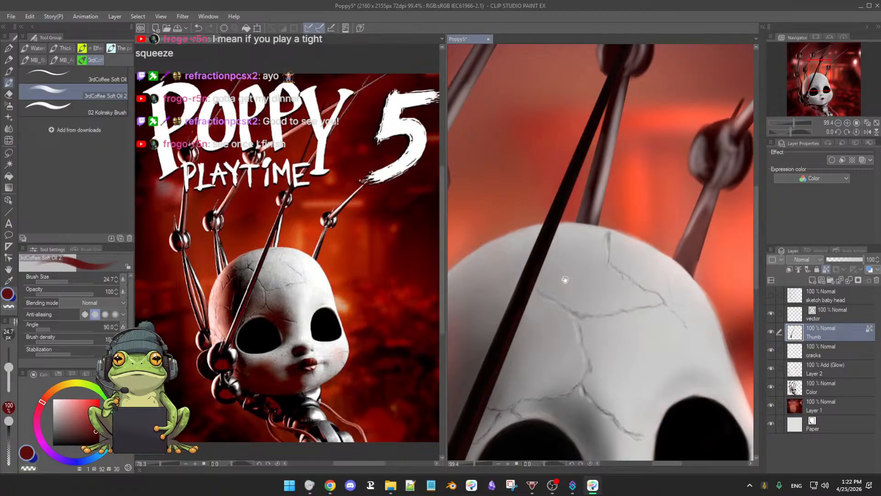
drag(565, 279, 579, 253)
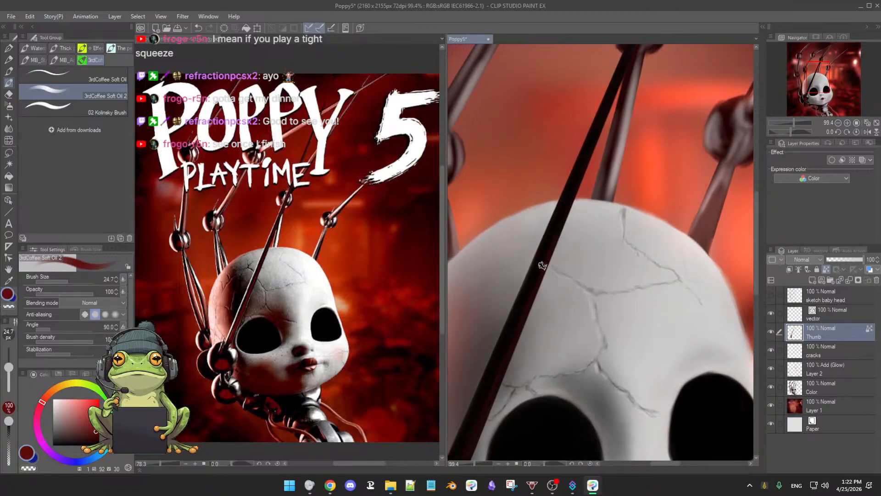
drag(588, 272, 590, 268)
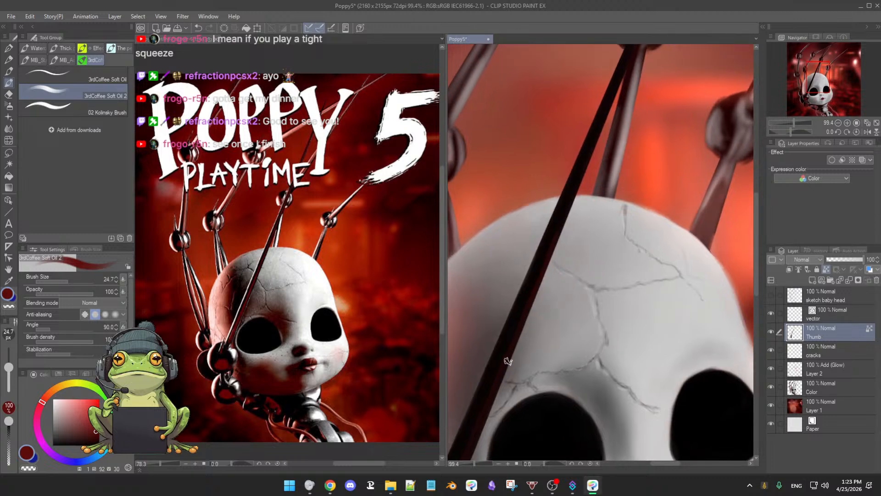
drag(505, 385, 546, 286)
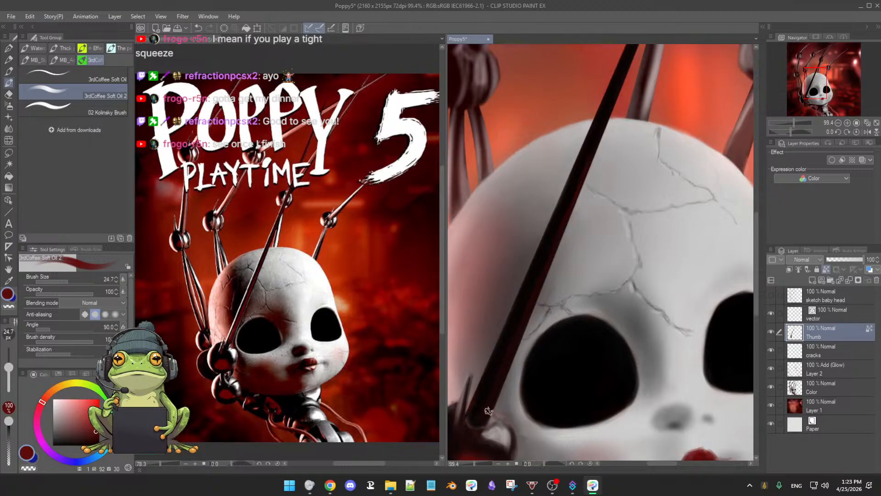
scroll(489, 410, down, 4)
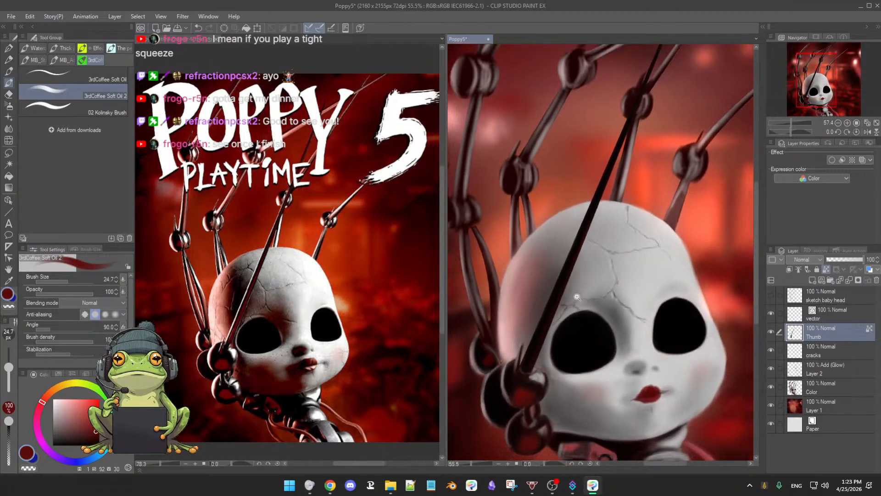
Step: Strengthen the dark red streak along the thumb rod where it crosses the head, keeping its edges near-black
scroll(576, 296, up, 3)
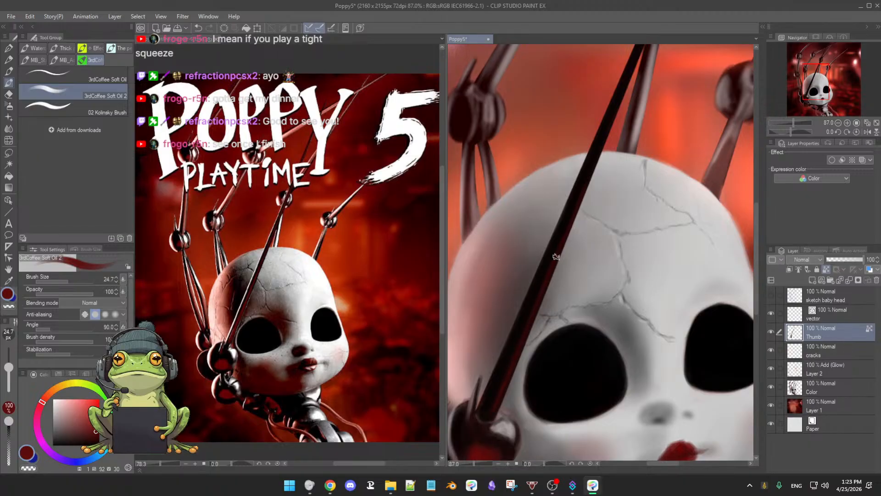
drag(597, 194, 567, 248)
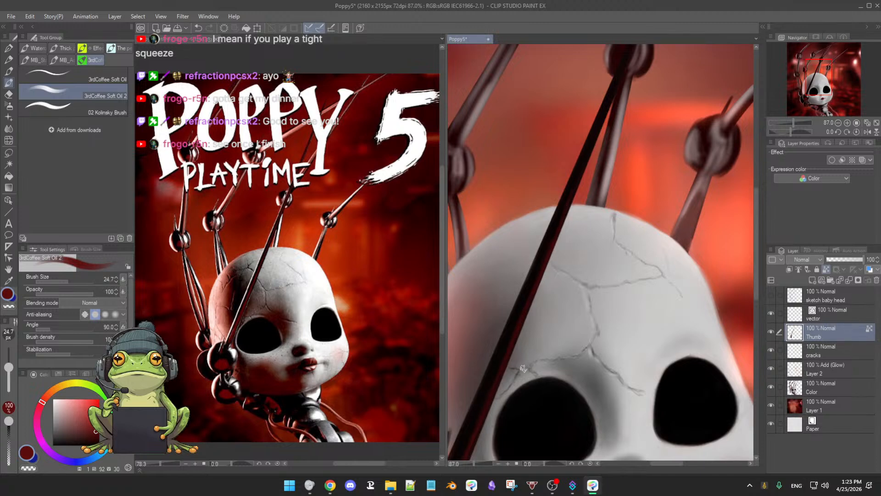
scroll(571, 323, down, 3)
scroll(570, 319, up, 2)
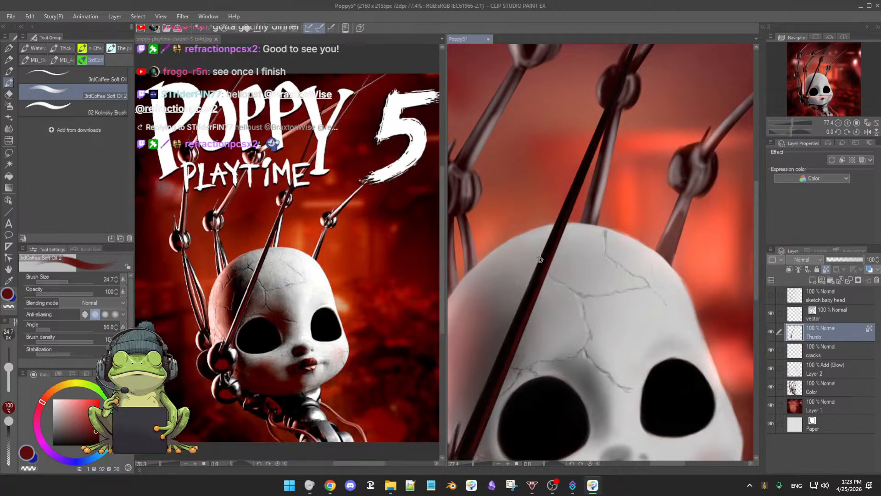
drag(566, 257, 565, 246)
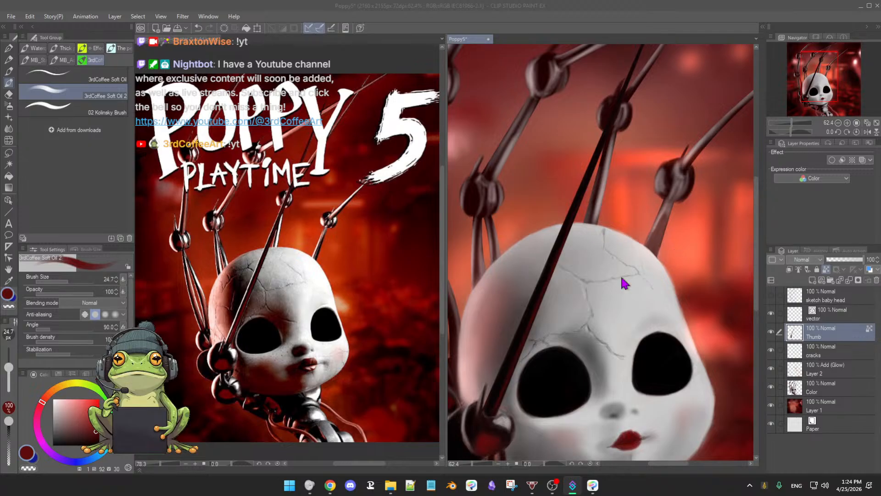
click(608, 292)
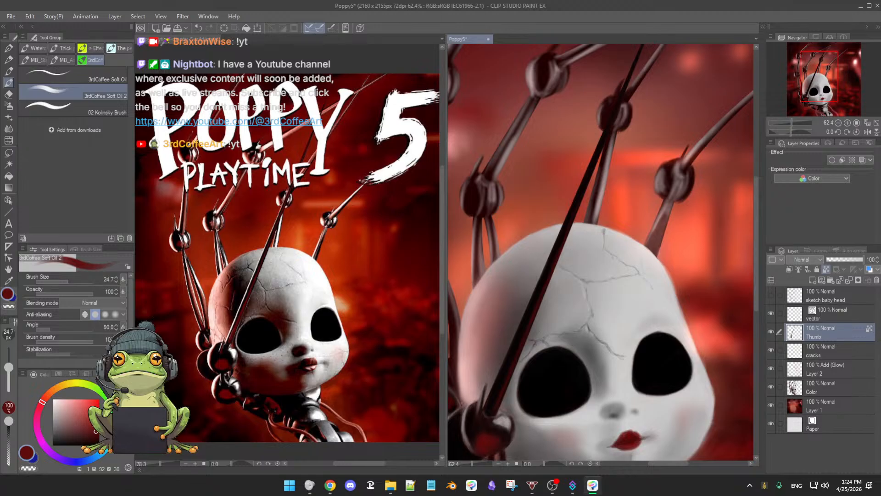
Step: Paint a thin near-white highlight down the thumb rod and refine its edges with sampled near-black at brush size 24.8
click(56, 401)
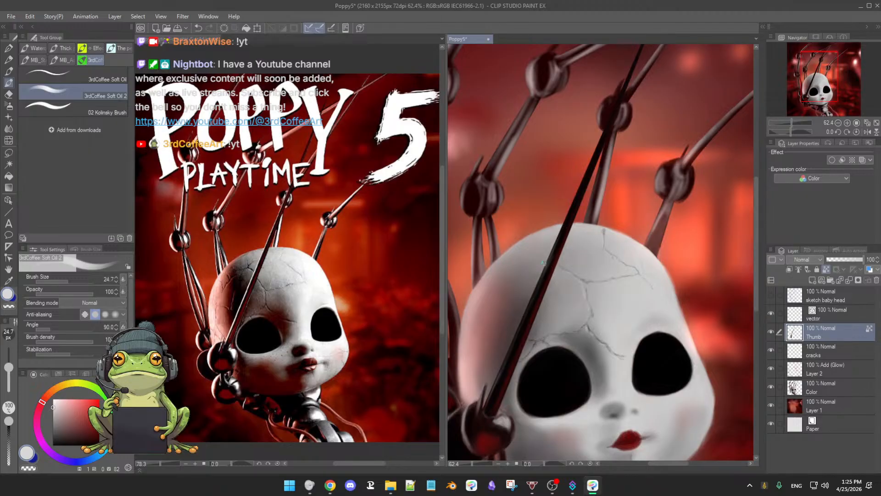
key(bracketright)
key(bracketright)
key(bracketright)
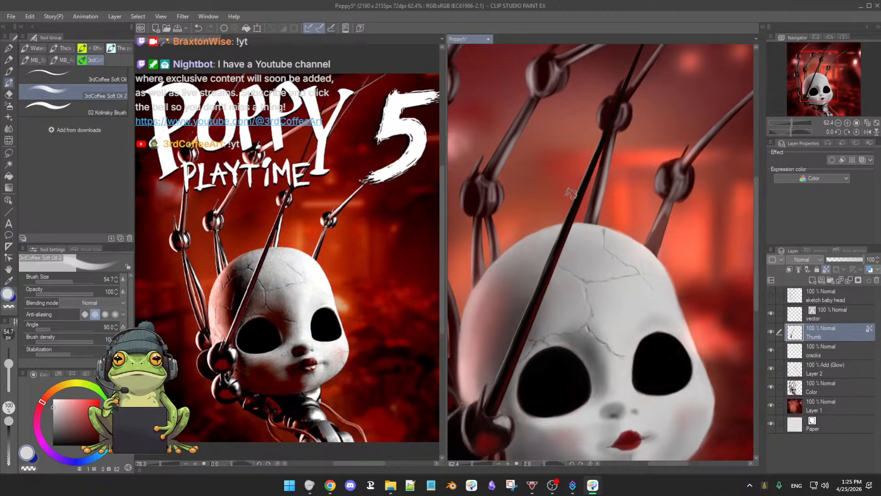
alt+click(538, 298)
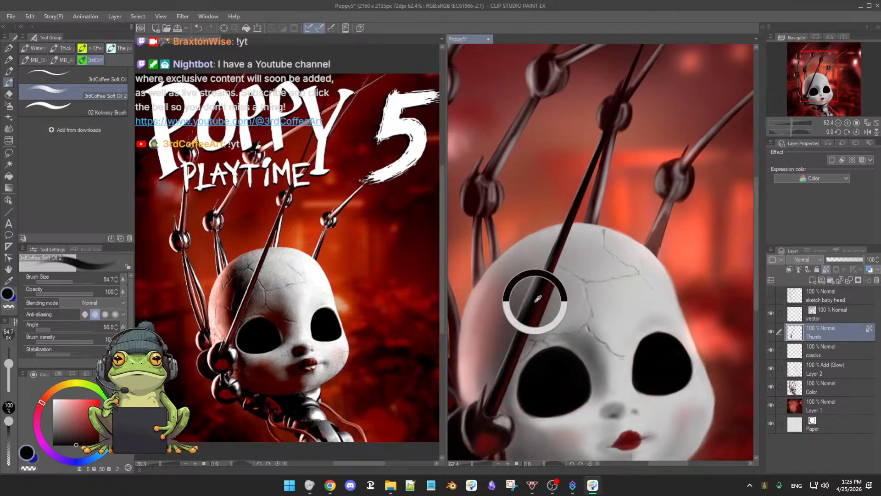
drag(538, 299, 542, 286)
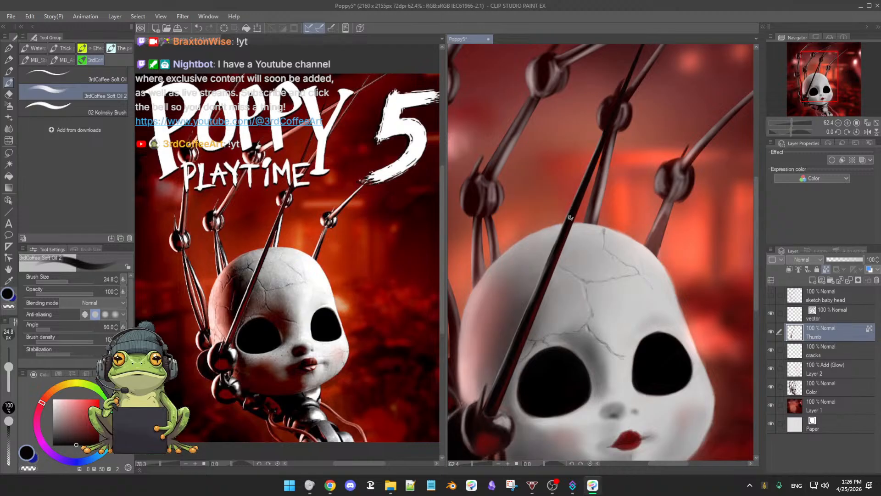
scroll(534, 306, down, 4)
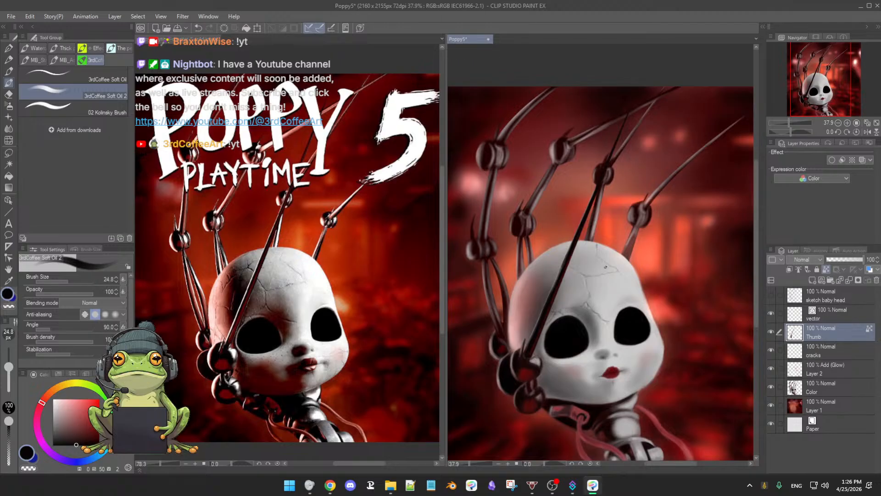
scroll(606, 266, up, 4)
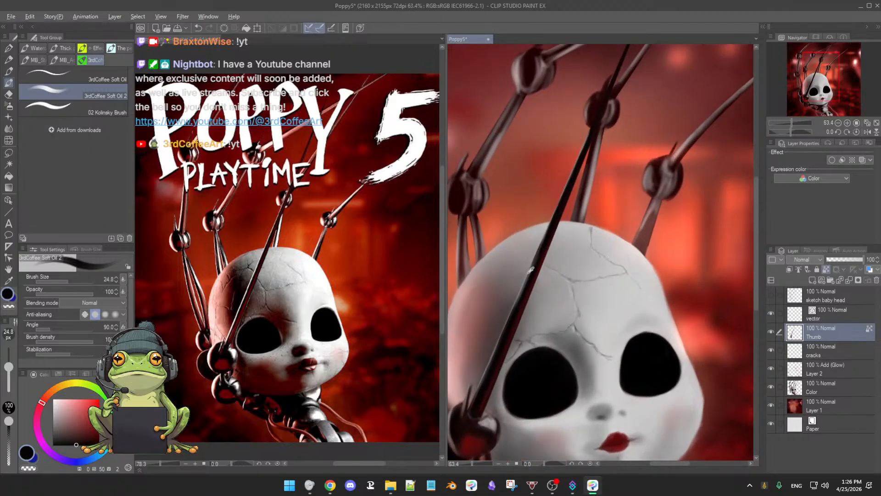
Step: Sample the head's light grey, lighten it to near-white, brighten the highlight on the lower thumb rod, and save the painting
alt+click(583, 246)
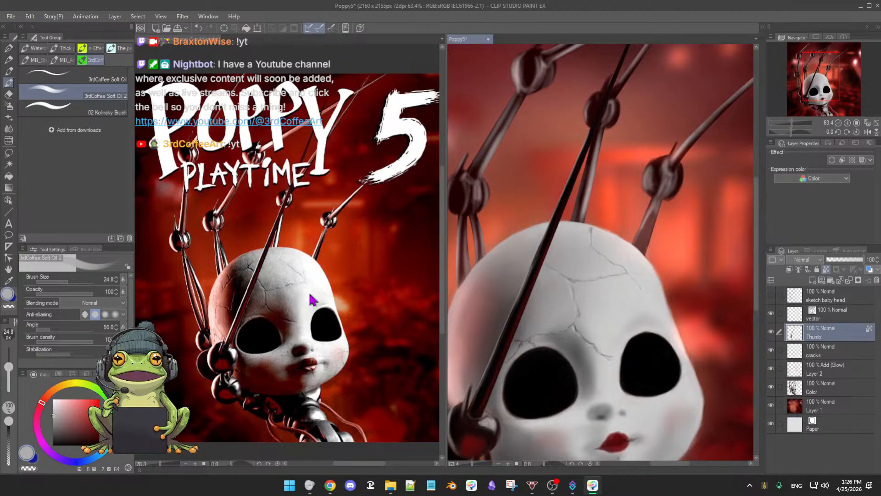
drag(52, 414, 53, 405)
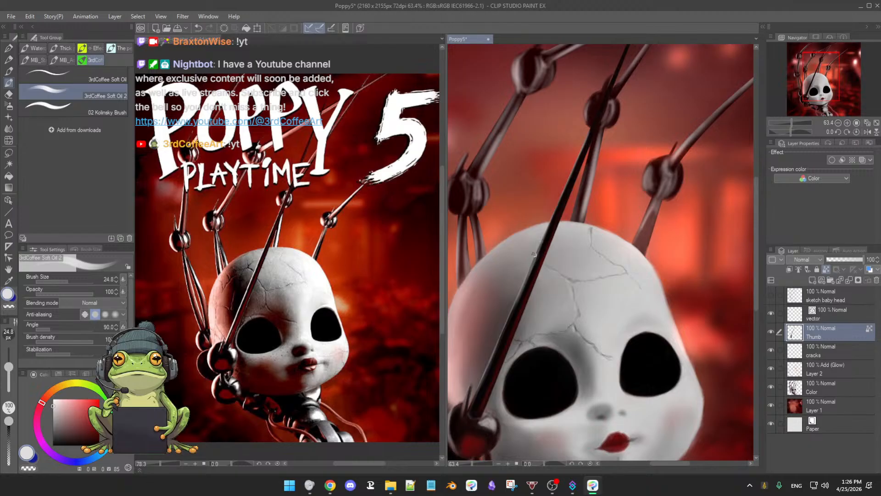
mouse_move(541, 243)
mouse_down()
mouse_move(494, 347)
mouse_move(497, 336)
mouse_up()
drag(538, 287, 528, 304)
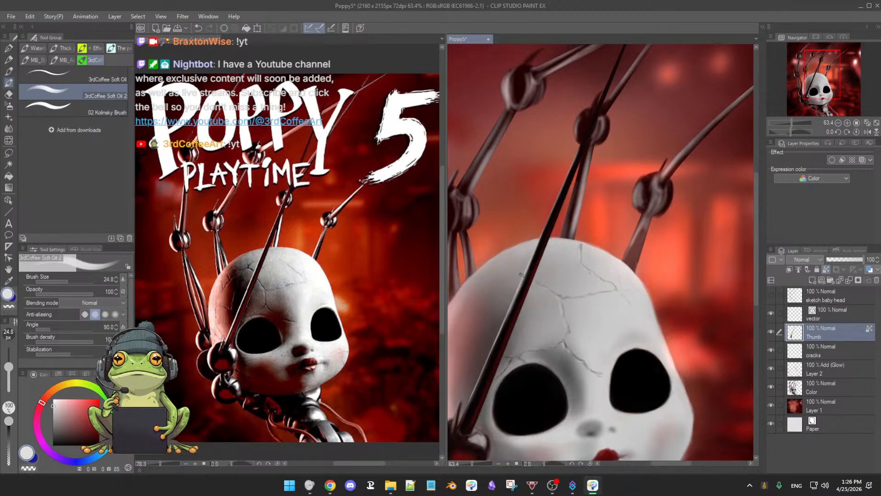
key(ctrl+s)
Step: Extend the near-white highlight up the thumb rod above the head toward the knuckle, working on a rotated canvas, and reset the rotation
drag(543, 223, 527, 269)
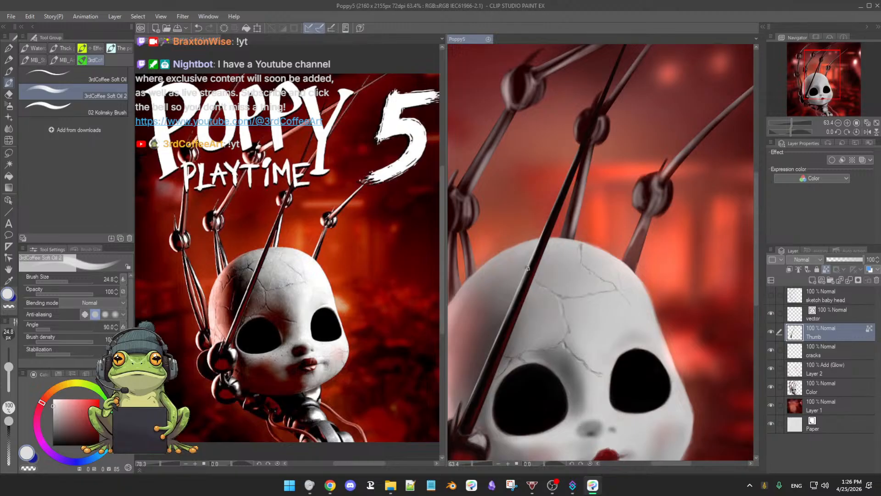
mouse_move(543, 225)
mouse_down()
mouse_move(530, 294)
mouse_move(612, 349)
mouse_move(573, 299)
mouse_up()
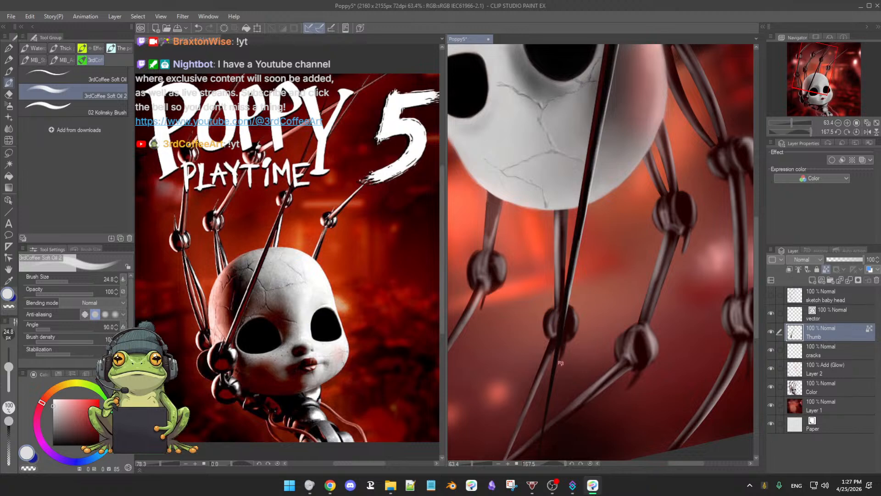
key(ctrl+@)
scroll(616, 325, down, 4)
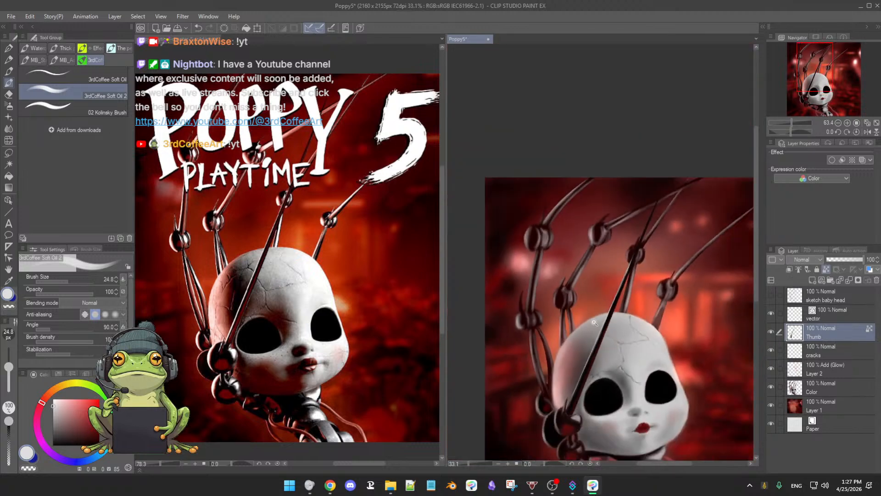
scroll(629, 325, up, 2)
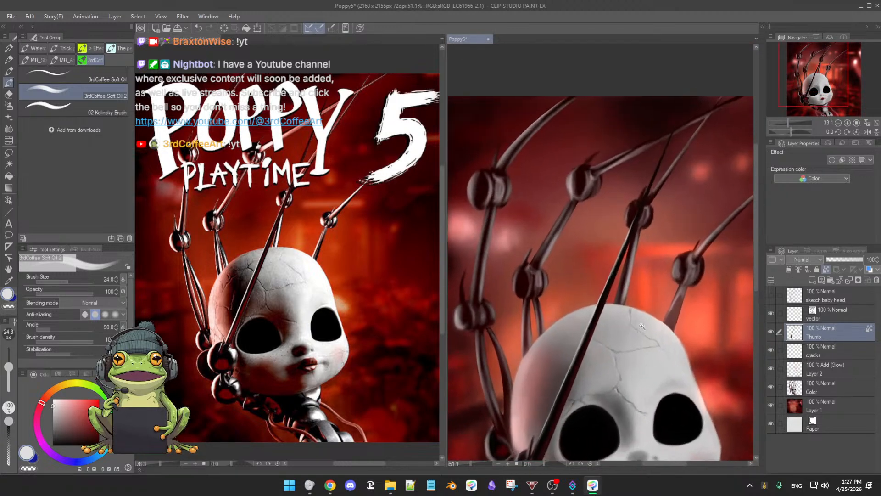
drag(635, 349, 634, 261)
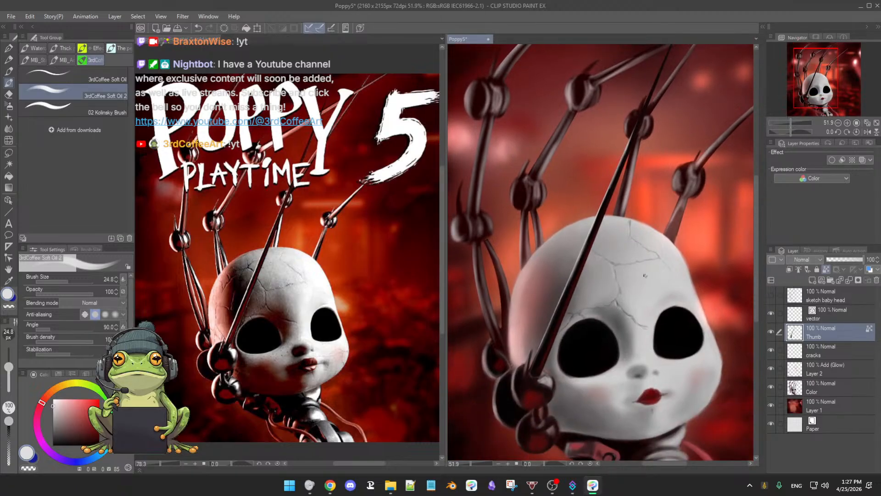
scroll(642, 277, down, 1)
scroll(619, 298, up, 2)
scroll(615, 299, down, 3)
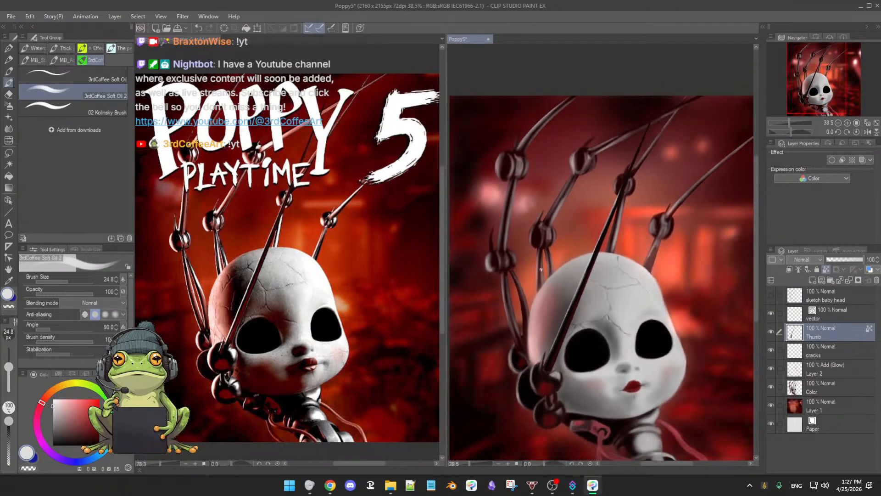
Step: Check the visibility of the Thumb, Layer 2 and Color layers to find the mechanical fingers, and make the Color layer active
alt+click(522, 389)
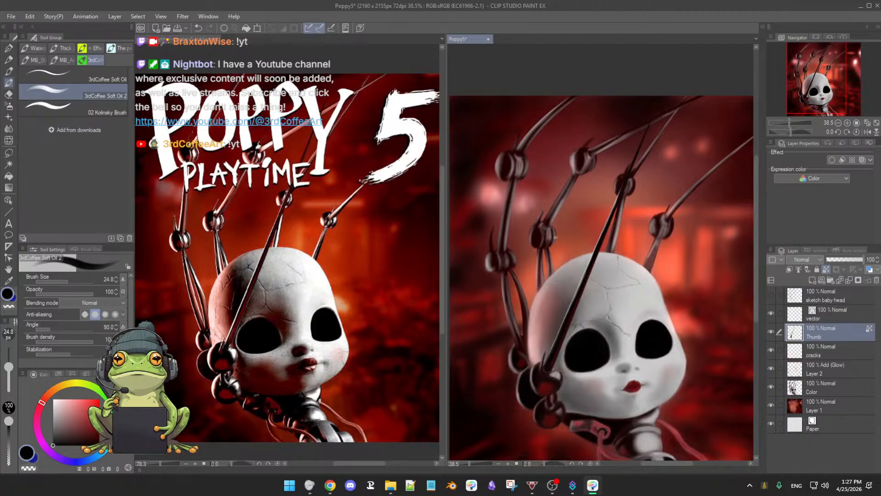
alt+click(531, 195)
scroll(530, 223, up, 3)
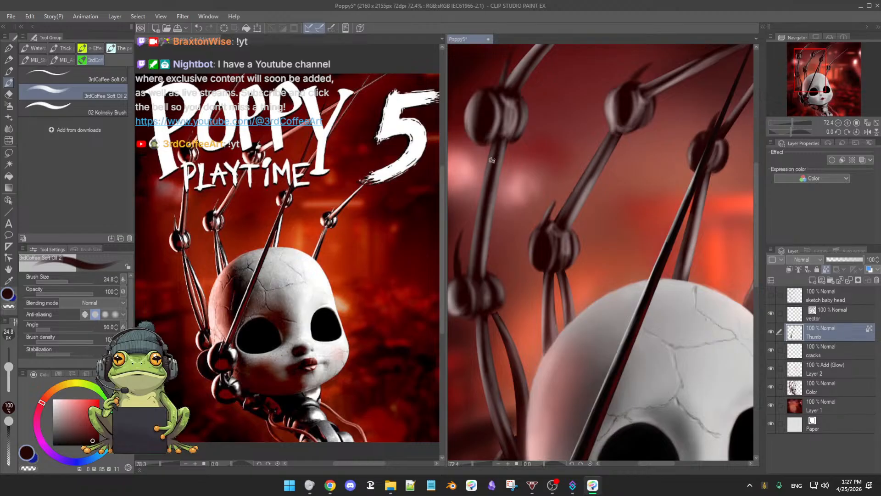
click(771, 332)
click(771, 332)
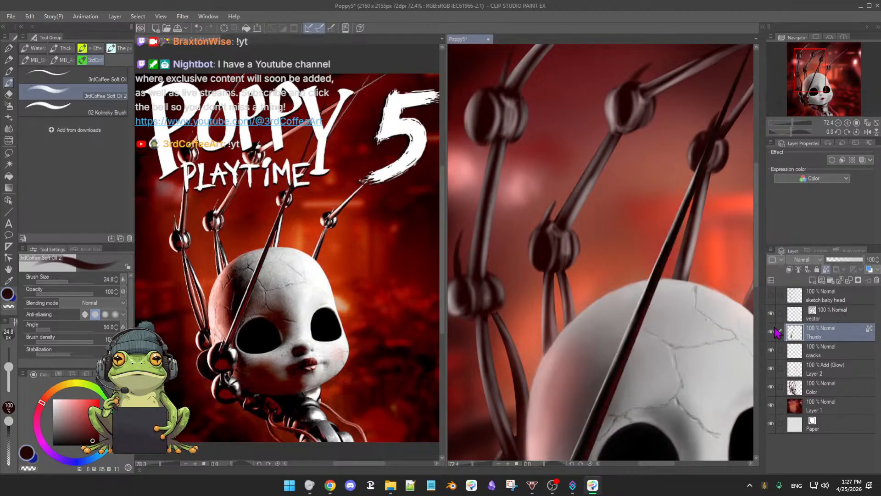
click(828, 357)
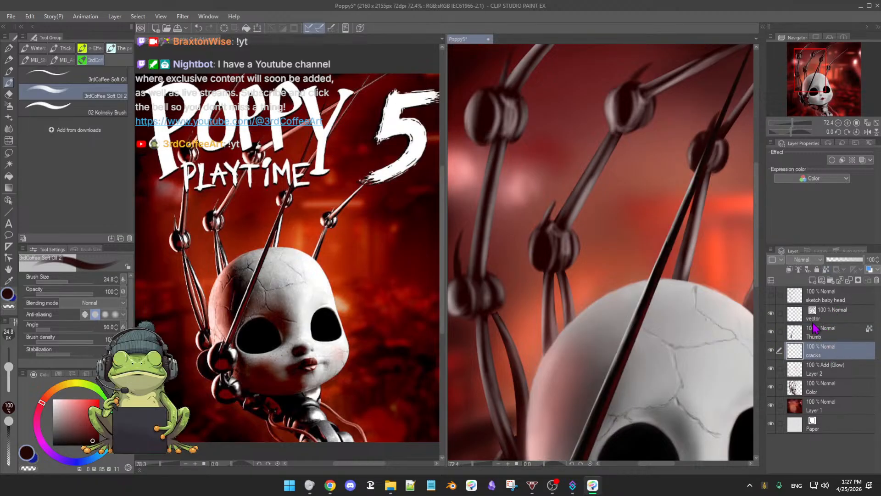
click(831, 377)
click(772, 368)
click(772, 368)
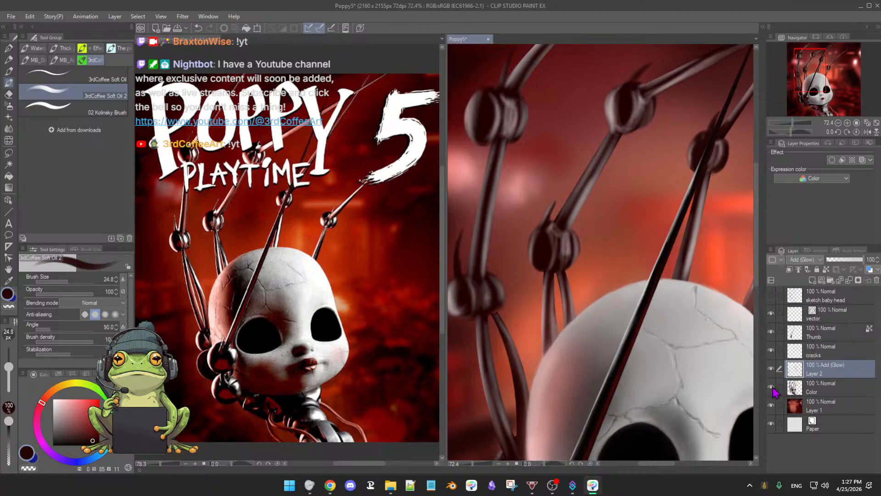
click(772, 386)
click(772, 387)
click(772, 387)
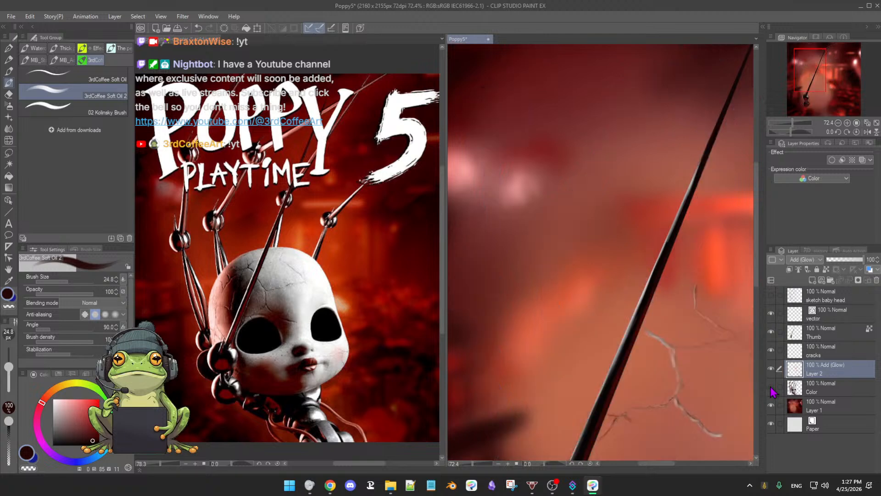
click(772, 387)
click(837, 387)
Step: Deepen the leftmost finger's middle rod with near-black strokes and lock the Color layer's transparent pixels
drag(571, 285, 554, 260)
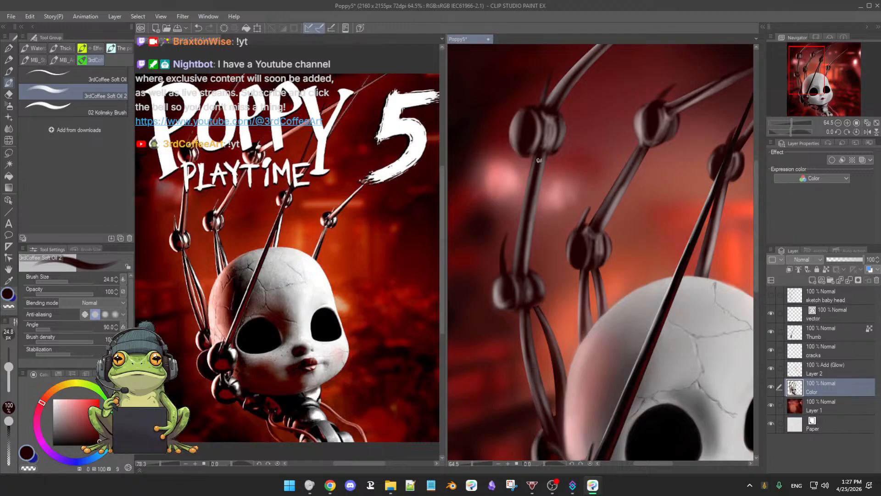
drag(540, 160, 523, 249)
drag(534, 190, 525, 248)
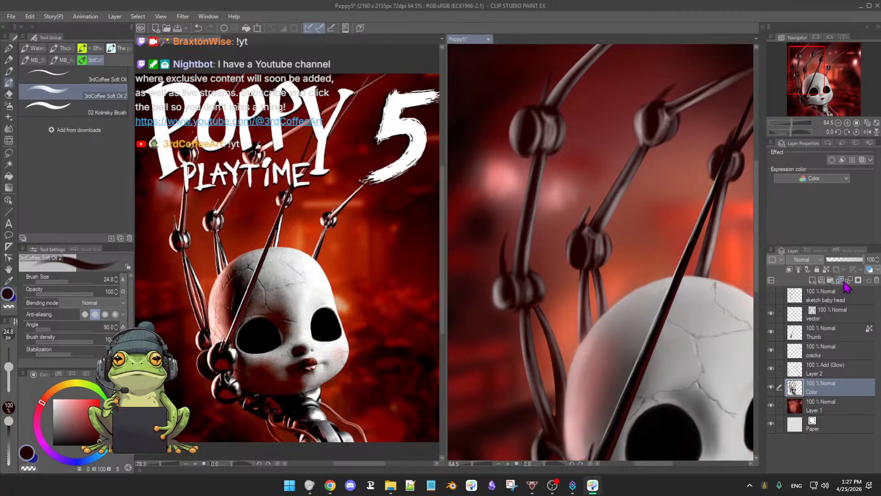
click(827, 270)
Step: Paint a near-white highlight down the outer edge of the leftmost finger's middle rod
key(x)
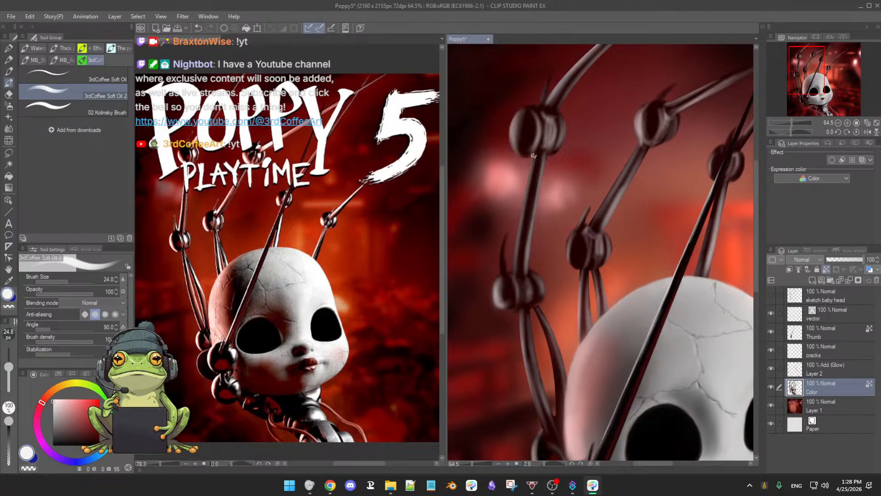
drag(531, 168, 514, 239)
drag(522, 202, 513, 263)
drag(518, 220, 513, 276)
Step: Shade the leftmost finger's lower rod with near-black and a dark red tint, working on a rotated canvas
scroll(538, 288, down, 2)
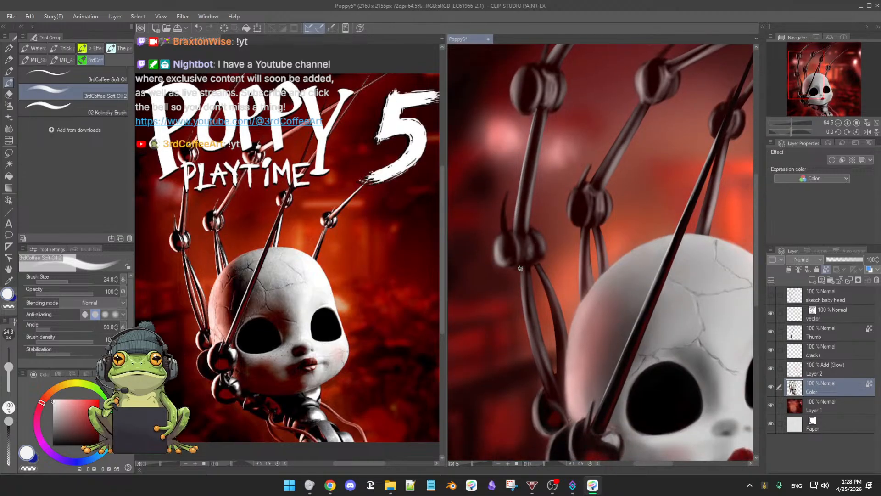
drag(570, 348, 533, 325)
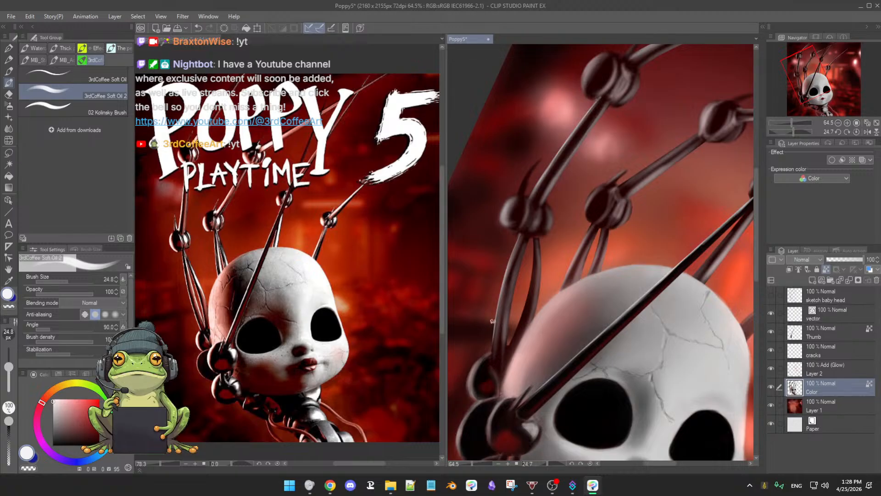
alt+click(502, 354)
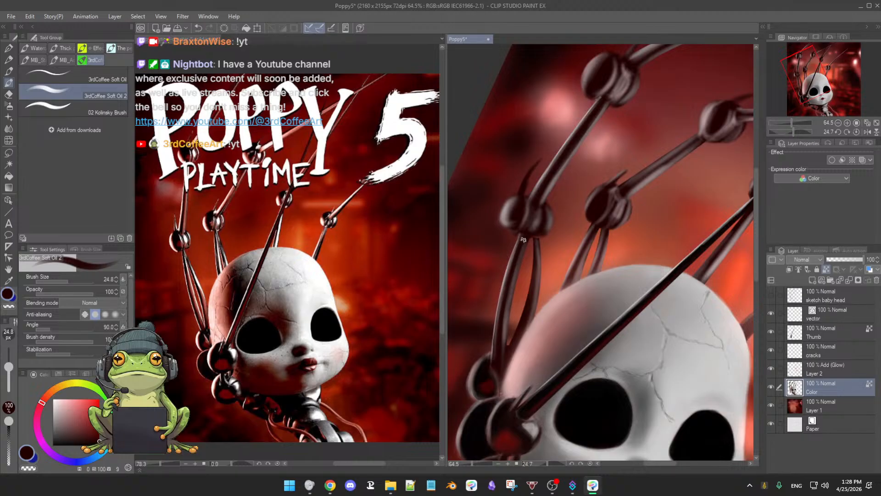
drag(514, 269, 502, 333)
drag(510, 293, 500, 362)
alt+click(479, 285)
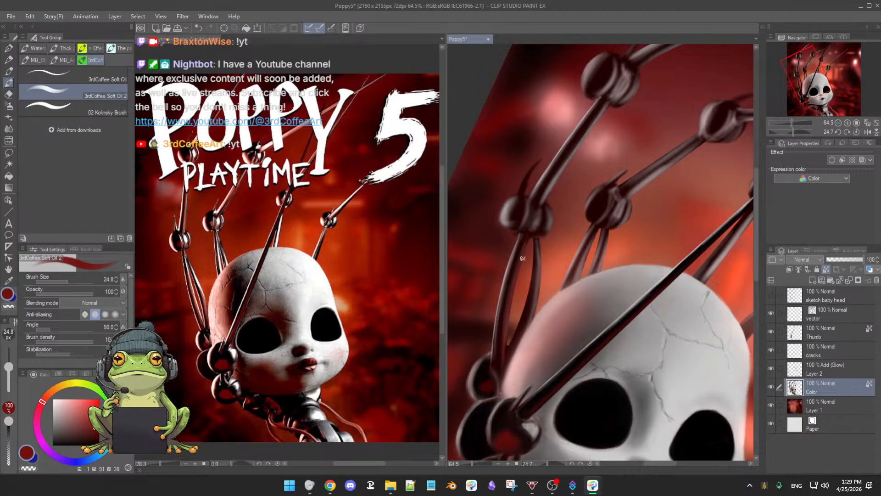
Step: Add light grey to the leftmost finger's lower knuckle and define its two balls with near-black
drag(556, 231, 550, 257)
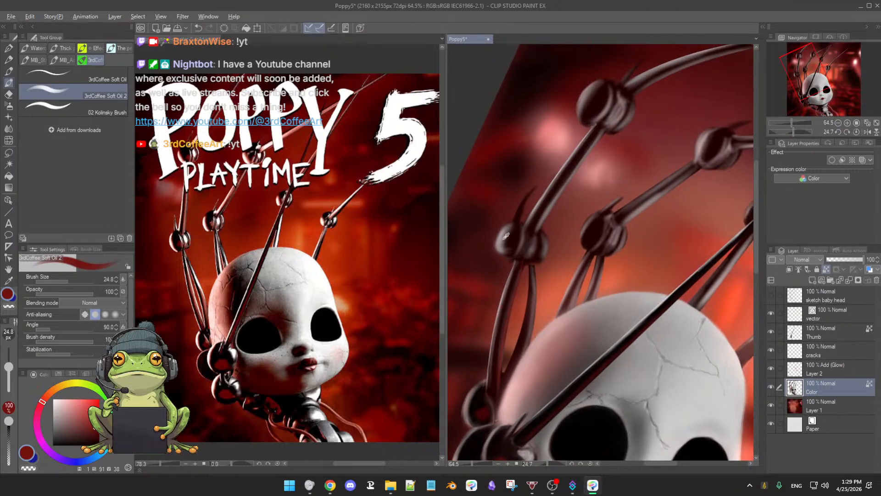
alt+click(535, 249)
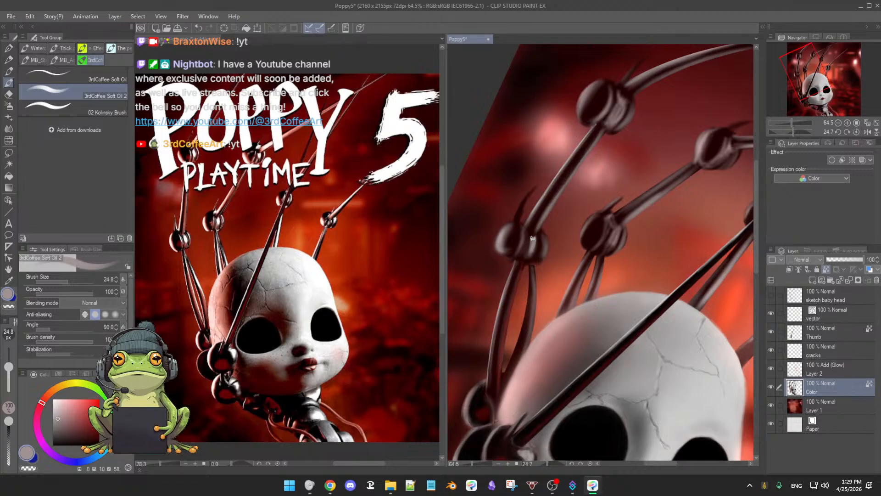
drag(531, 249, 532, 252)
alt+click(509, 230)
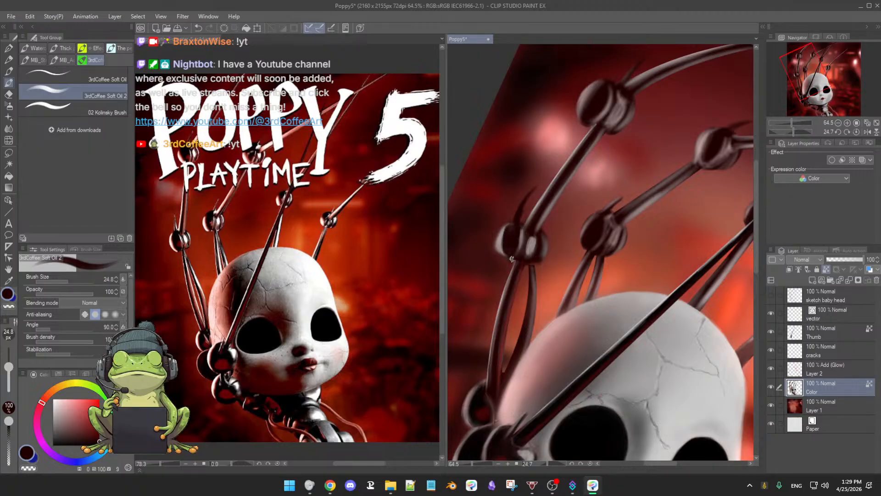
Step: Lighten the sampled grey to near-white and highlight the lower knuckle's spike and right ball, raising the brush size to 33.1
alt+click(533, 246)
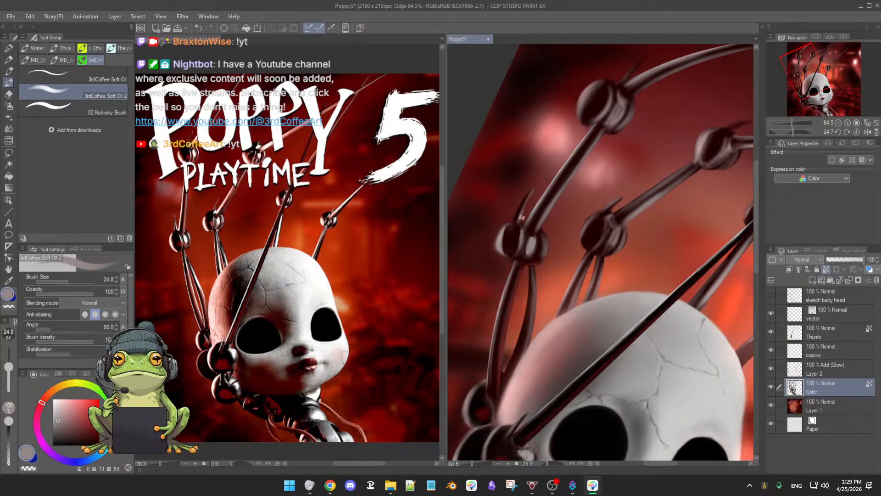
click(53, 403)
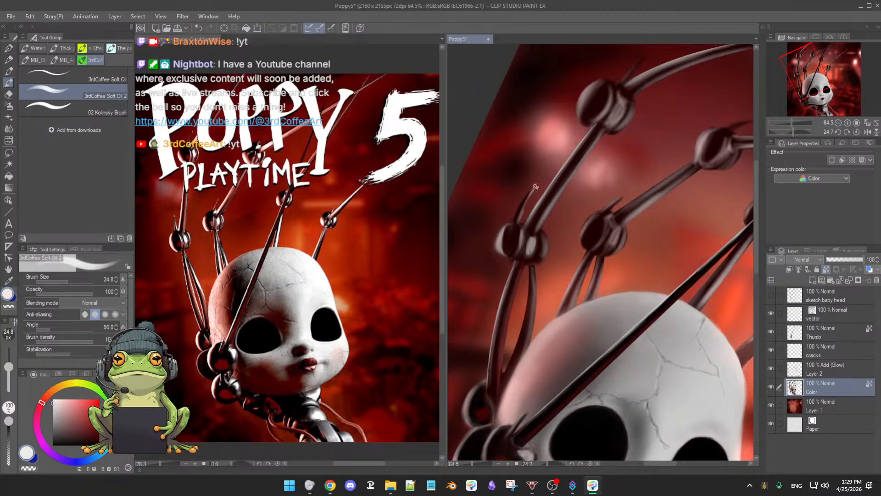
scroll(564, 229, down, 5)
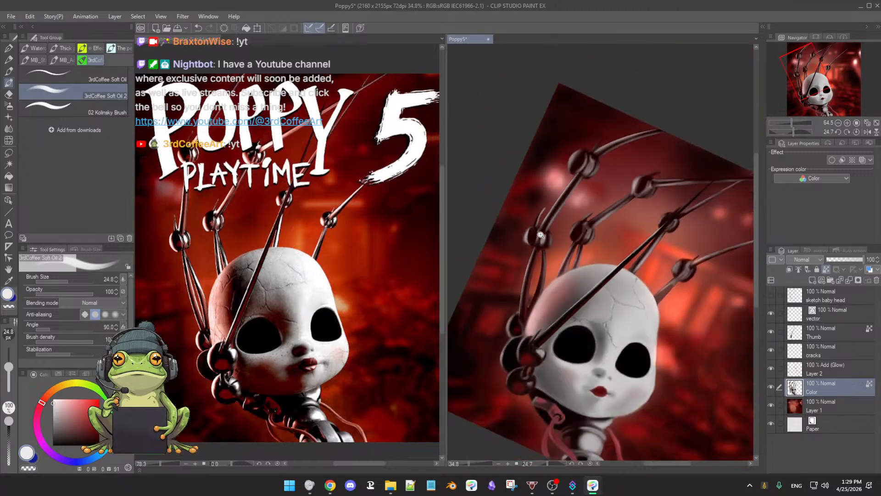
scroll(561, 233, up, 6)
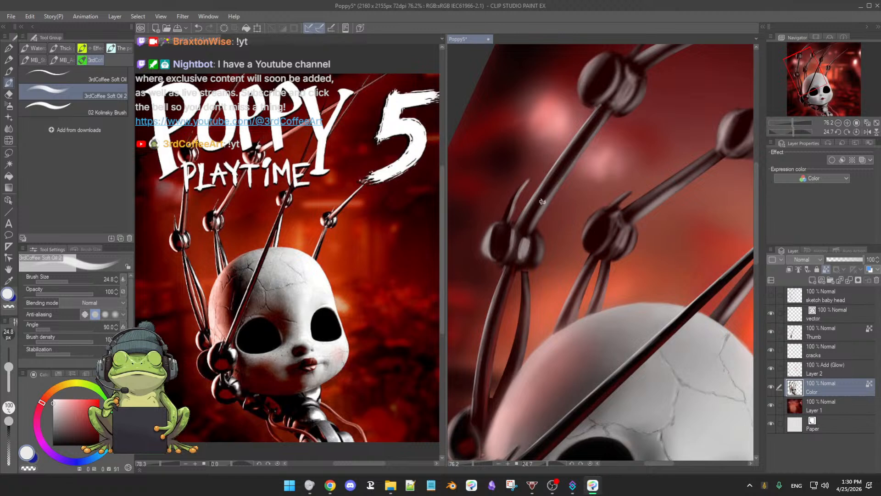
drag(574, 233, 565, 242)
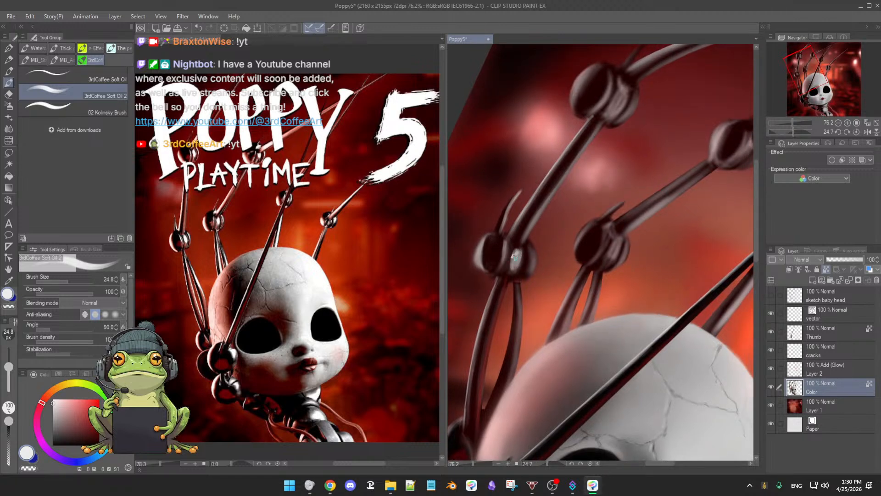
key(])
drag(514, 260, 518, 251)
Step: Darken the lower knuckle's left ball with sampled near-black and tint the surrounding metal with dark red
alt+click(491, 245)
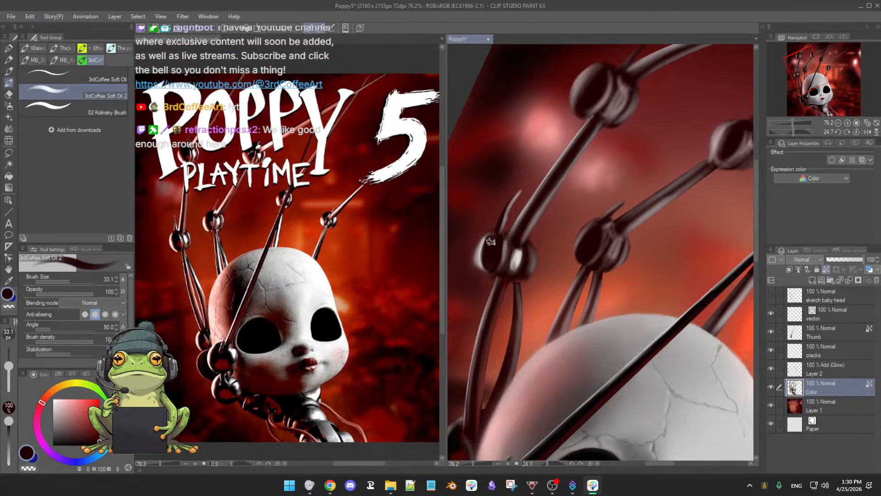
mouse_move(489, 243)
mouse_down()
mouse_move(485, 270)
mouse_move(484, 252)
mouse_up()
mouse_move(555, 233)
mouse_down()
mouse_move(540, 258)
mouse_move(564, 226)
mouse_up()
alt+click(495, 329)
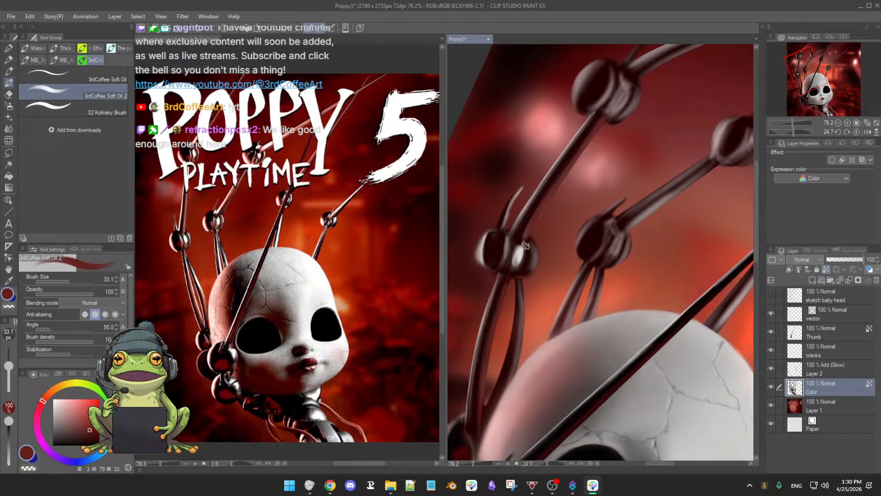
alt+click(554, 178)
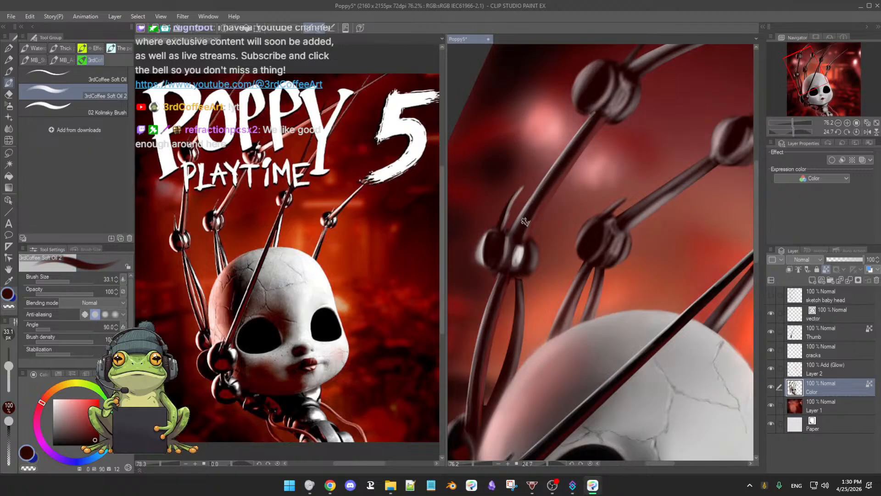
Step: Sample the light grey of the lower knuckle's highlight and brighten the edges of both its balls
scroll(558, 213, down, 2)
drag(555, 218, 556, 217)
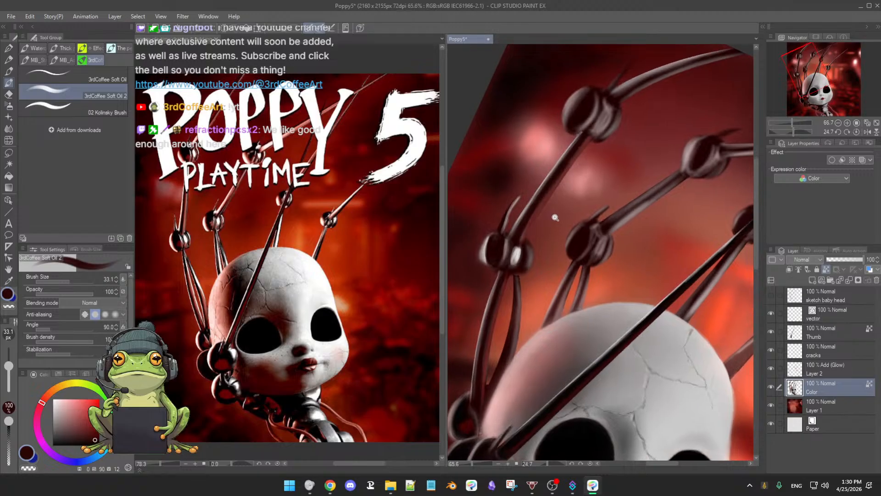
alt+click(517, 253)
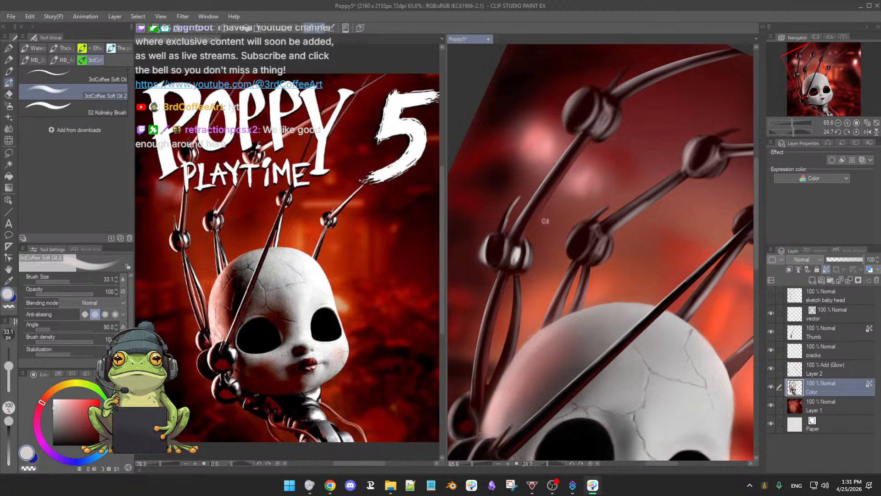
Step: Darken the left ball of the leftmost finger's upper knuckle with near-black at brush size 41.2, and reset the canvas rotation
scroll(573, 195, up, 2)
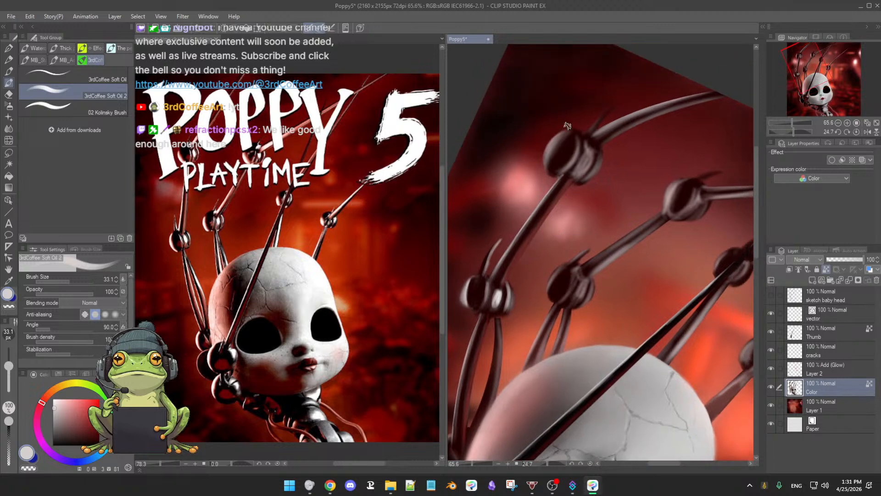
scroll(588, 207, up, 2)
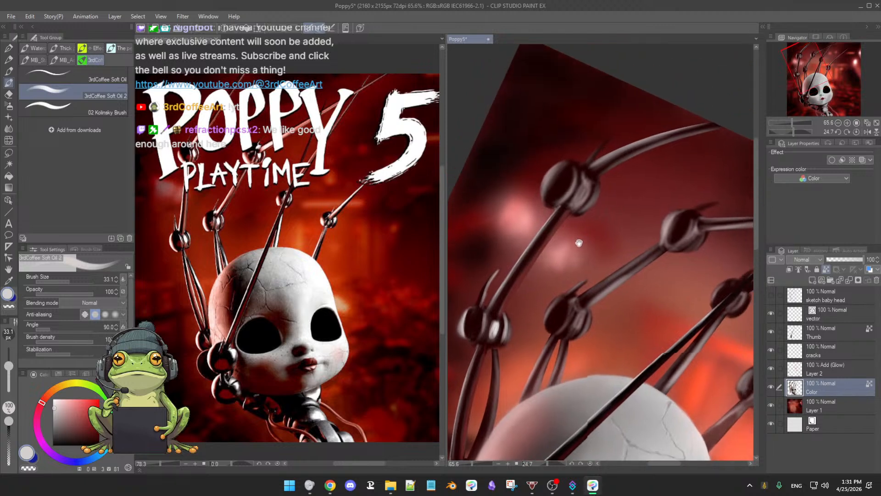
alt+click(567, 184)
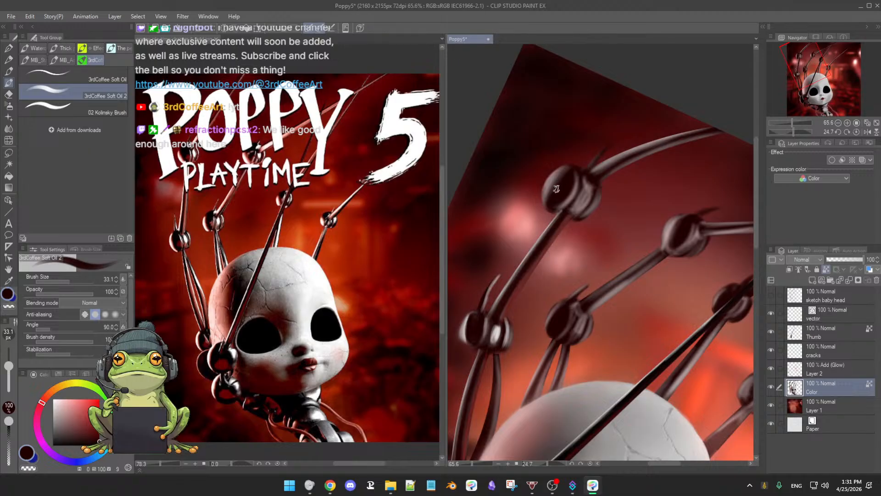
ctrl+alt+drag(562, 181, 565, 191)
key(ctrl+@)
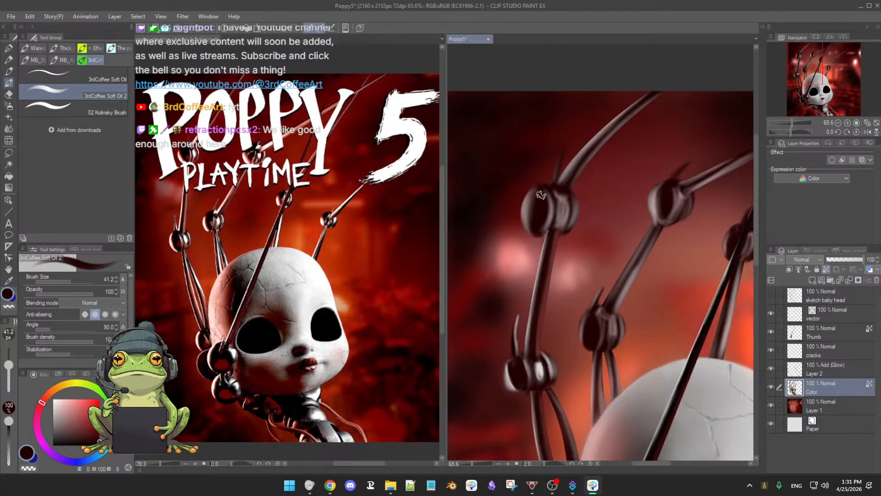
mouse_move(539, 194)
mouse_down()
mouse_move(542, 217)
mouse_move(525, 216)
mouse_move(525, 223)
mouse_up()
alt+click(541, 204)
Step: Paint a near-white rim highlight along the outer edge of the upper knuckle's left ball
alt+click(541, 368)
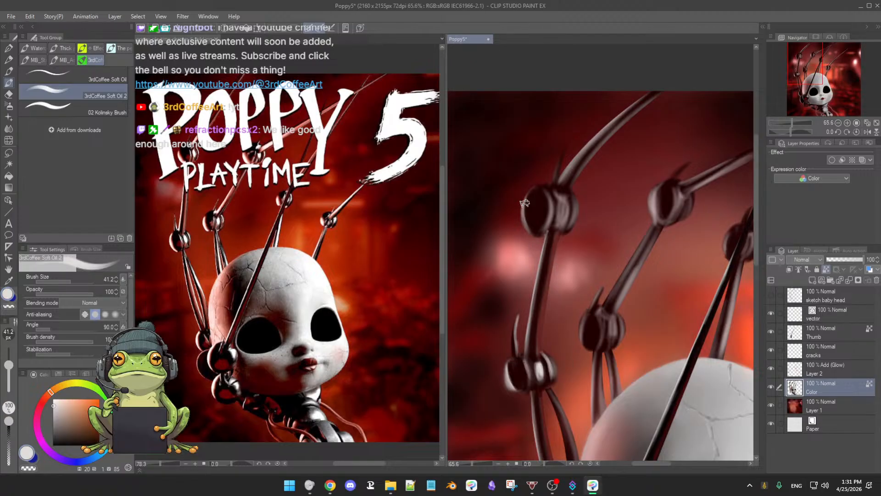
mouse_move(527, 200)
mouse_down()
mouse_move(537, 235)
mouse_move(529, 230)
mouse_up()
drag(584, 257, 569, 282)
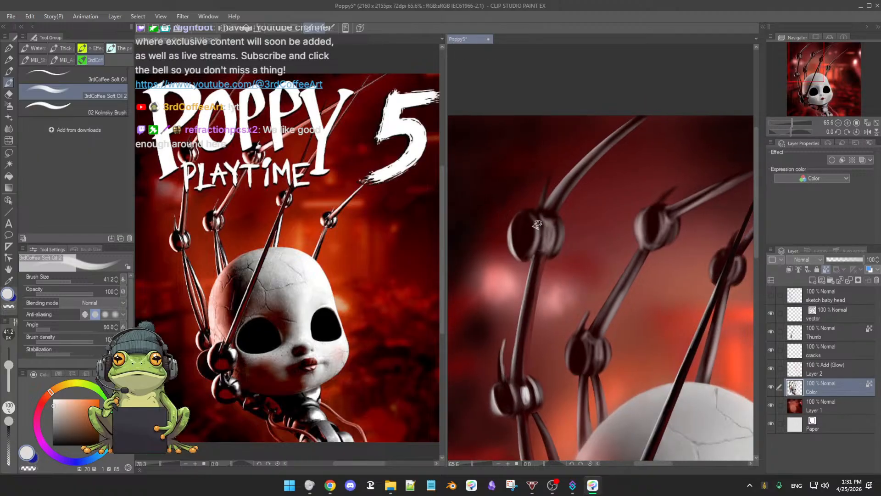
Step: Shade the upper knuckle's right ball with near-black and add a near-white highlight, reducing the brush size to 29.3
alt+click(527, 213)
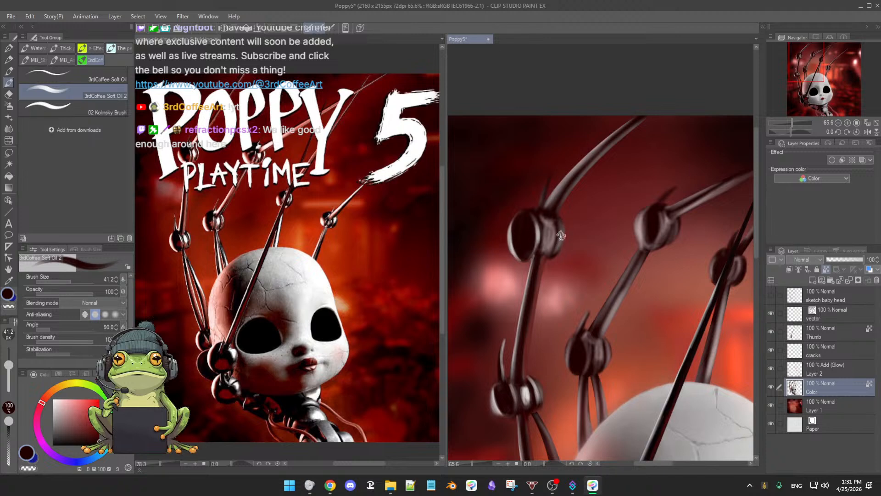
alt+click(530, 390)
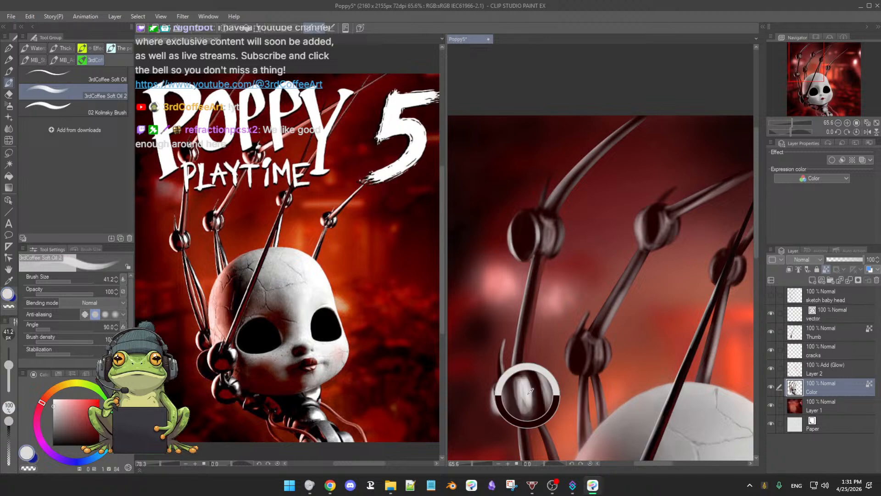
alt+click(560, 227)
alt+click(560, 229)
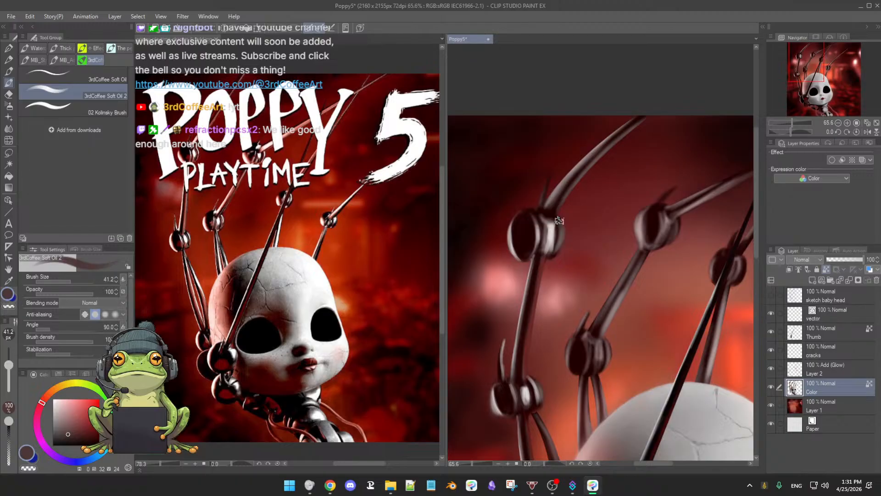
key(bracketleft)
alt+click(561, 224)
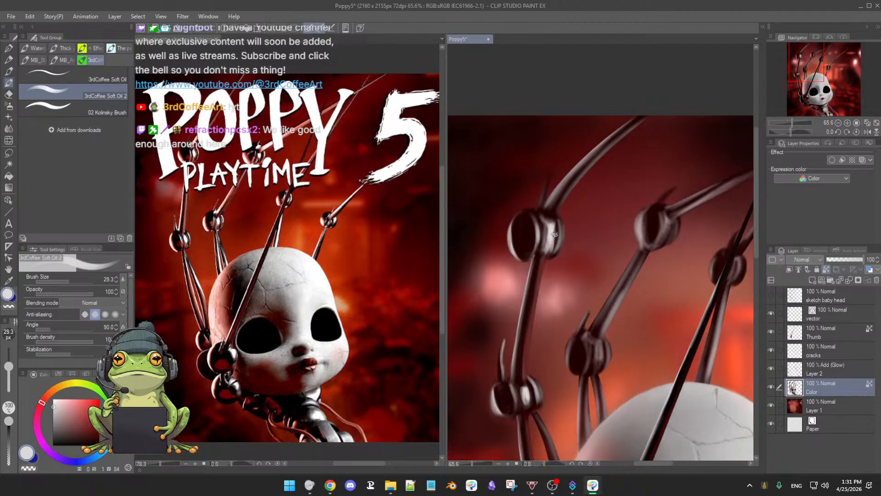
key(e)
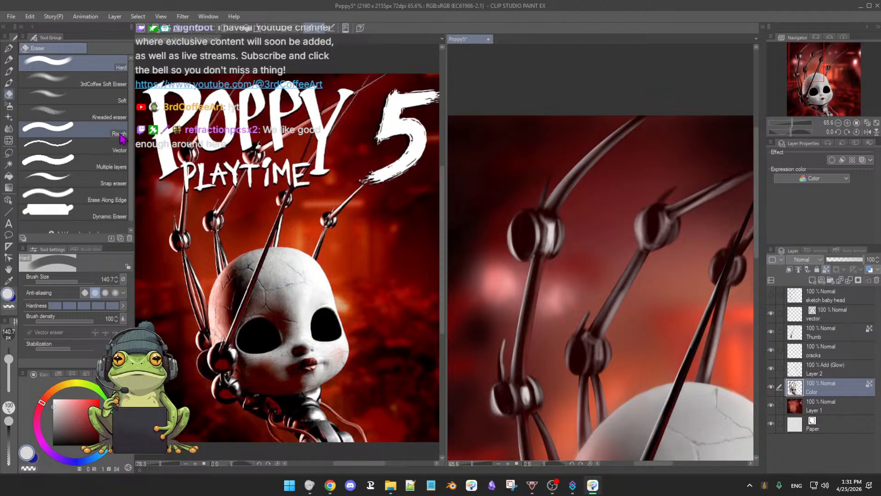
click(96, 80)
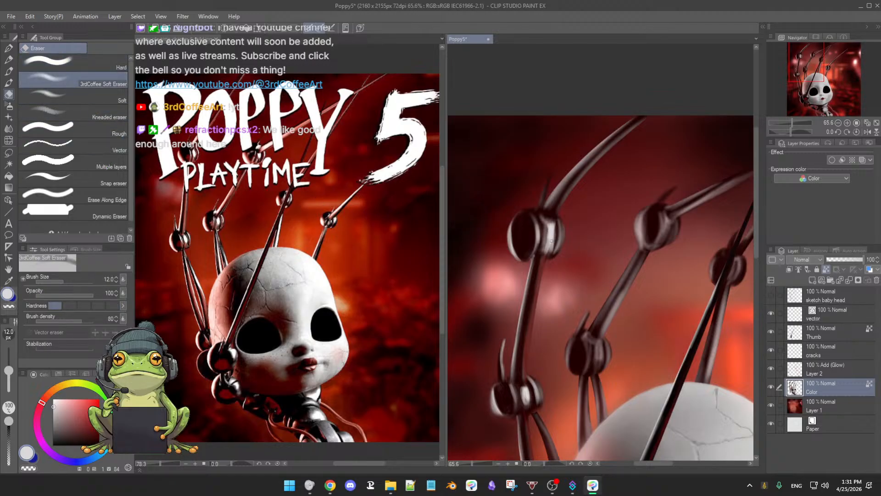
key(b)
Step: Refine the right ball of the leftmost finger's upper knuckle with near-black, near-white and muted brown, setting the brush size to 26.4
alt+click(549, 221)
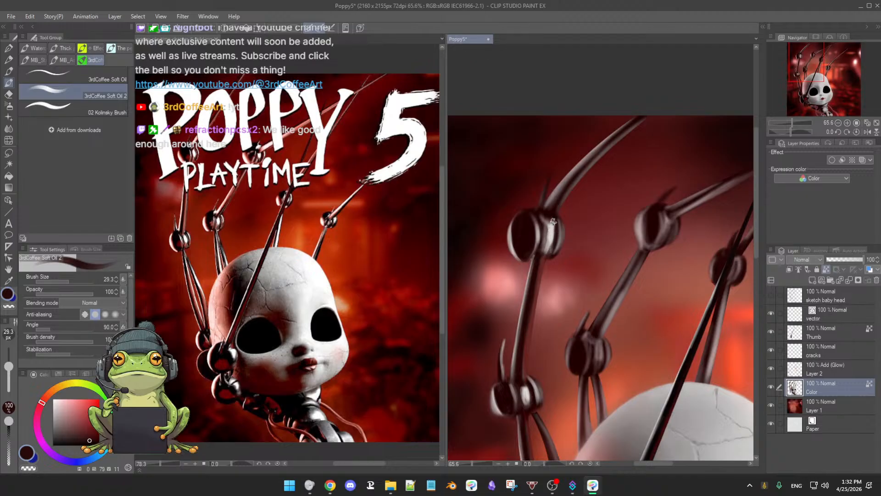
drag(555, 228, 552, 223)
alt+click(551, 232)
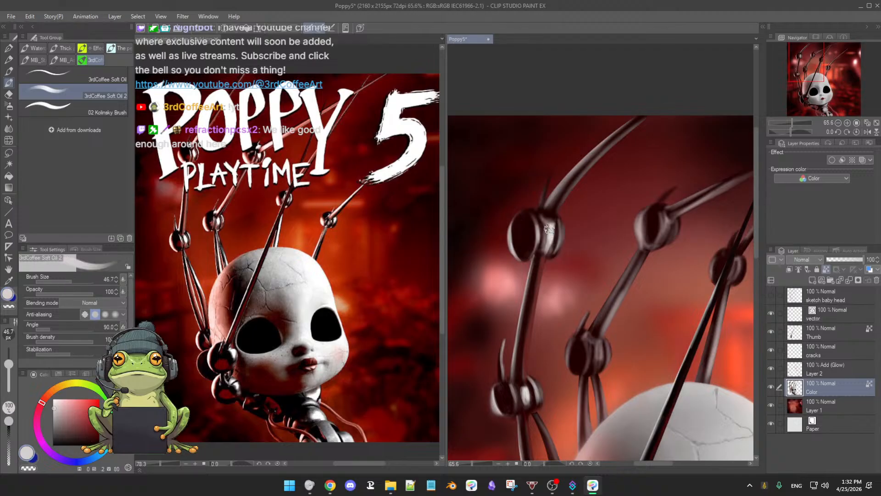
mouse_move(546, 228)
mouse_down()
mouse_move(547, 237)
mouse_move(548, 221)
mouse_move(549, 245)
mouse_up()
alt+click(554, 244)
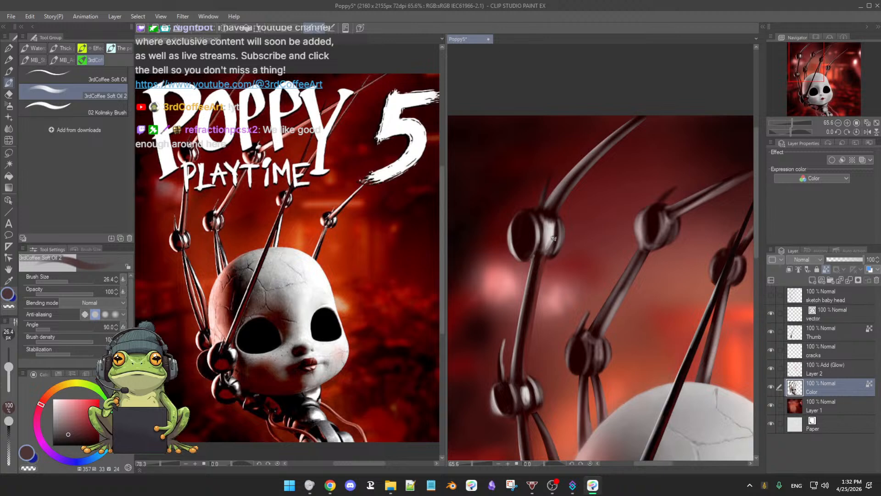
alt+click(522, 256)
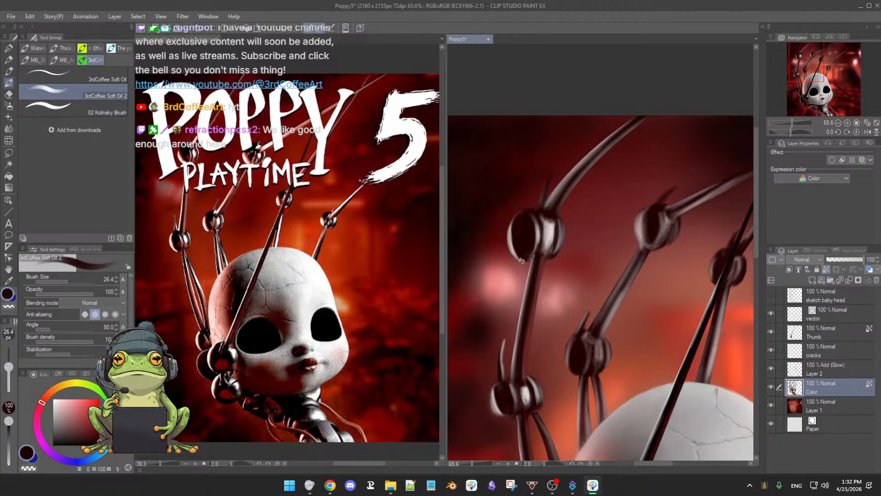
Step: Highlight the thin spike above the leftmost finger's upper knuckle and the base of its top rod with near-white
drag(595, 216, 555, 255)
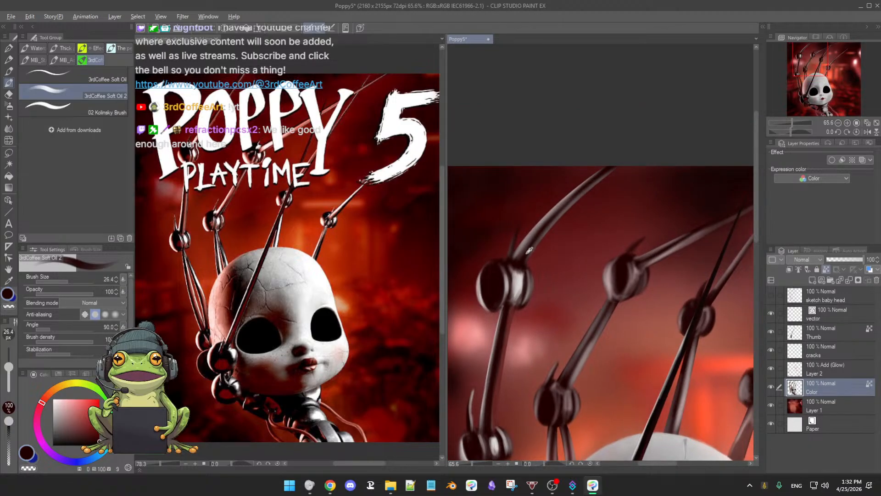
alt+click(531, 250)
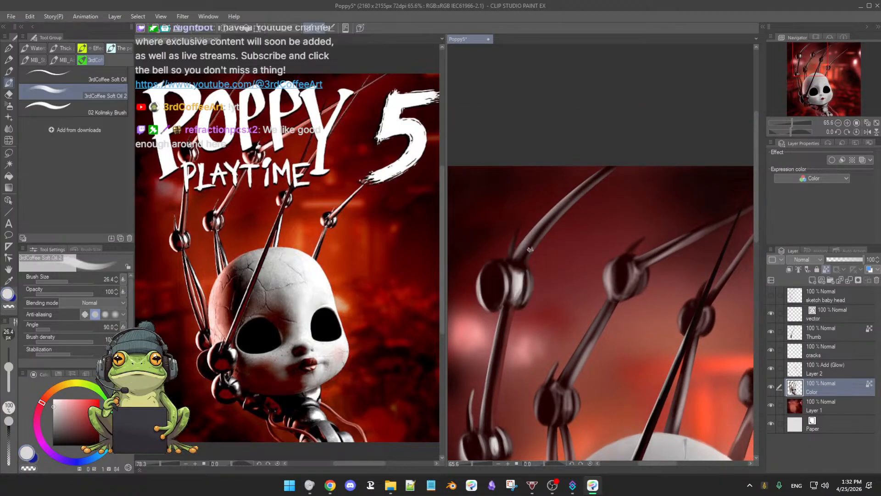
scroll(558, 242, down, 1)
drag(561, 241, 578, 280)
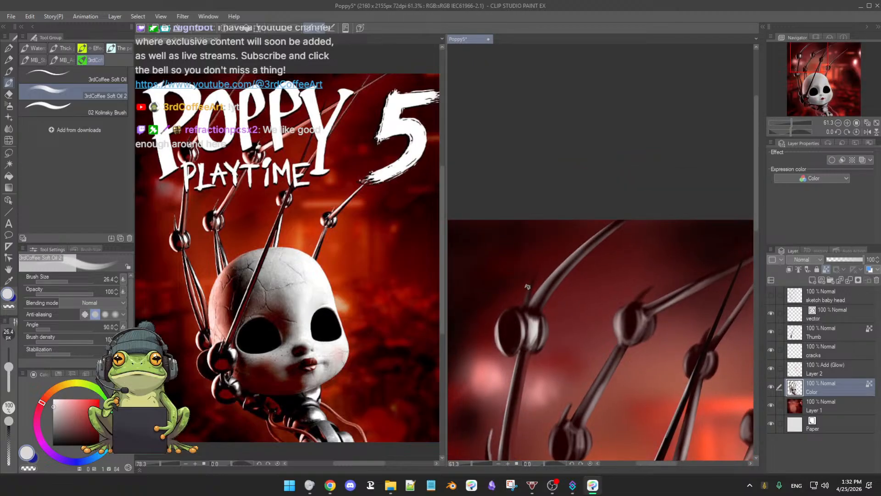
drag(523, 304, 533, 275)
drag(607, 242, 587, 261)
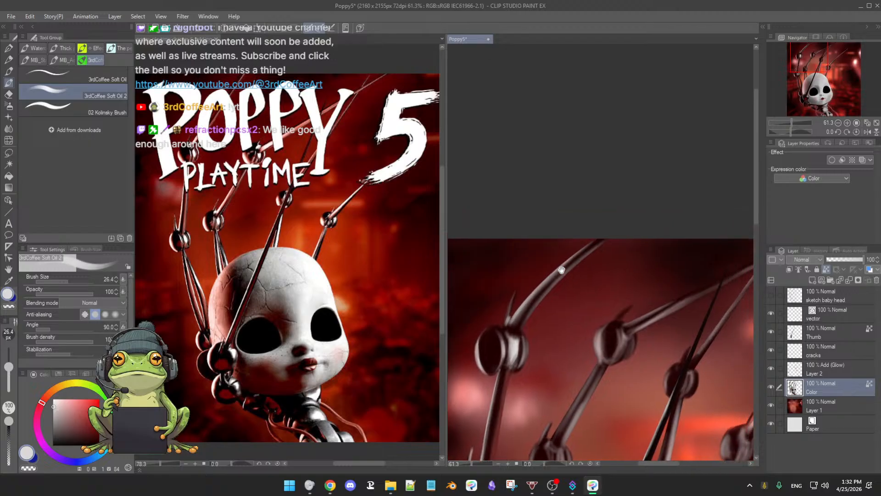
Step: Shade the leftmost finger's curved top rod with near-black and dark red
alt+click(590, 248)
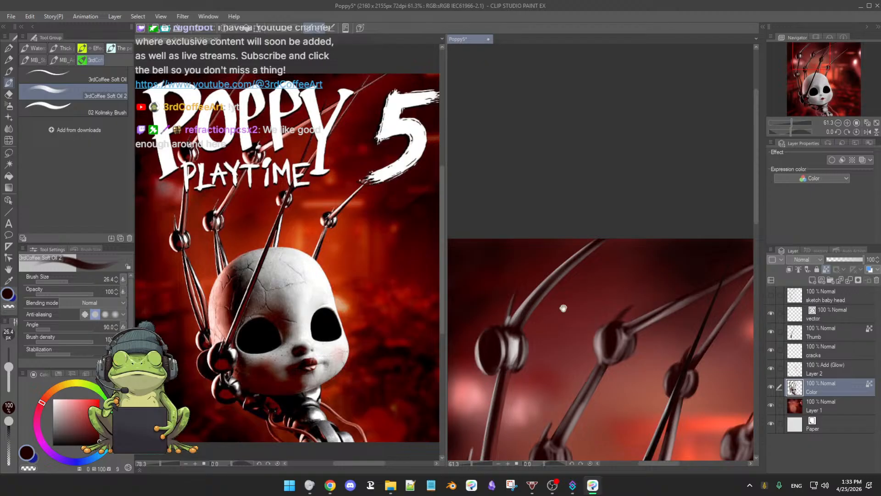
drag(563, 306, 575, 282)
alt+click(569, 266)
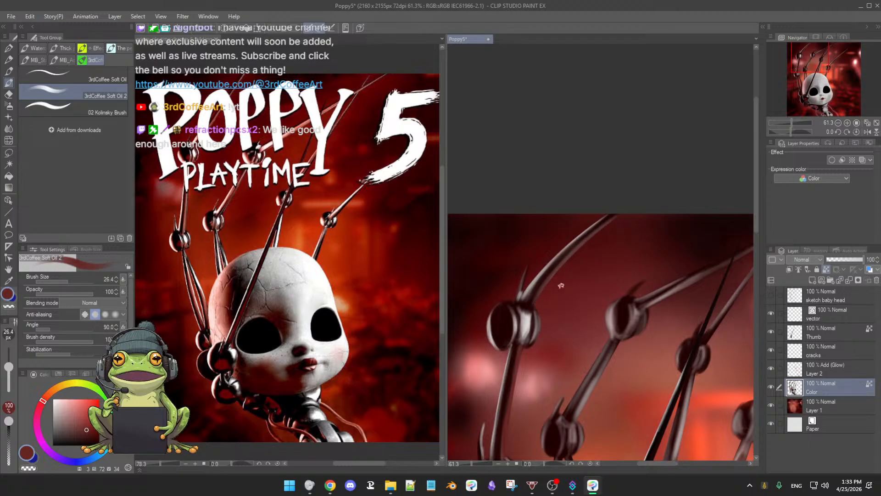
Step: Sample near-black from the leftmost finger's rod and darken the left ball of the second finger's lower knuckle
scroll(572, 269, down, 3)
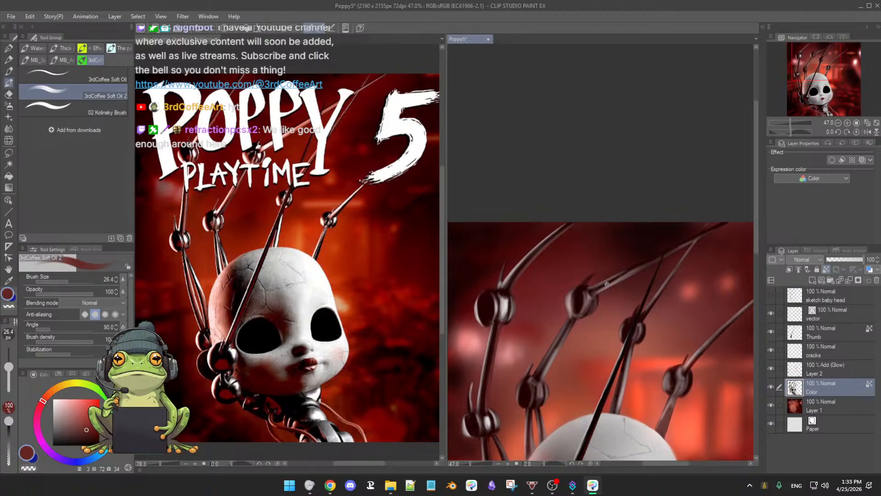
scroll(546, 294, down, 5)
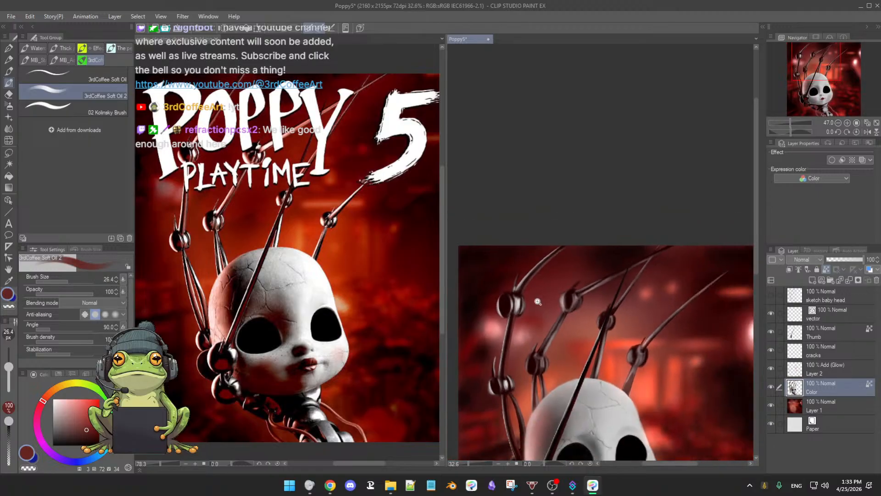
drag(557, 359, 554, 287)
scroll(549, 287, up, 5)
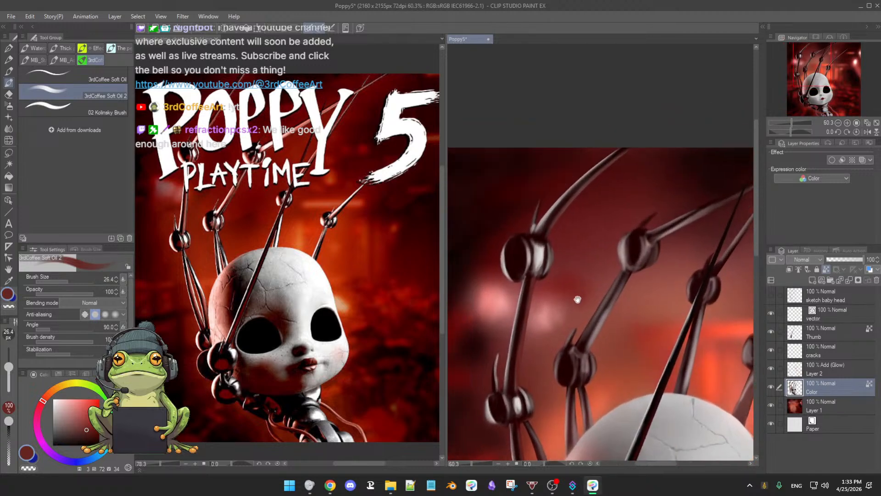
drag(563, 269, 583, 289)
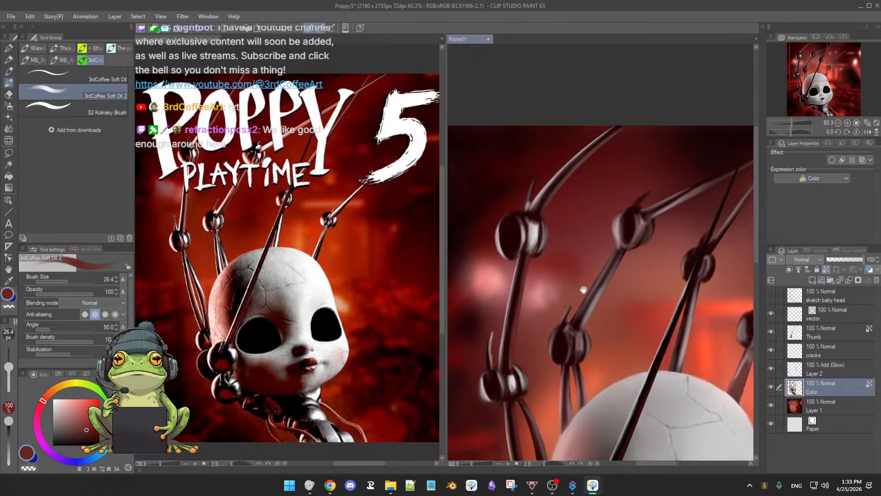
alt+click(518, 297)
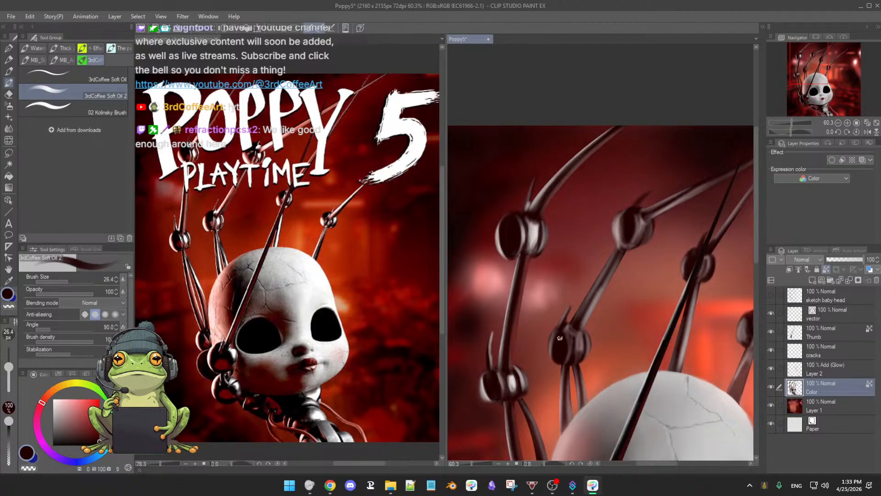
drag(560, 331, 563, 350)
Step: Paint a light grey rim on that left ball and shade its spike with near-black at size 42.0, reducing the brush to 38.4
alt+click(549, 303)
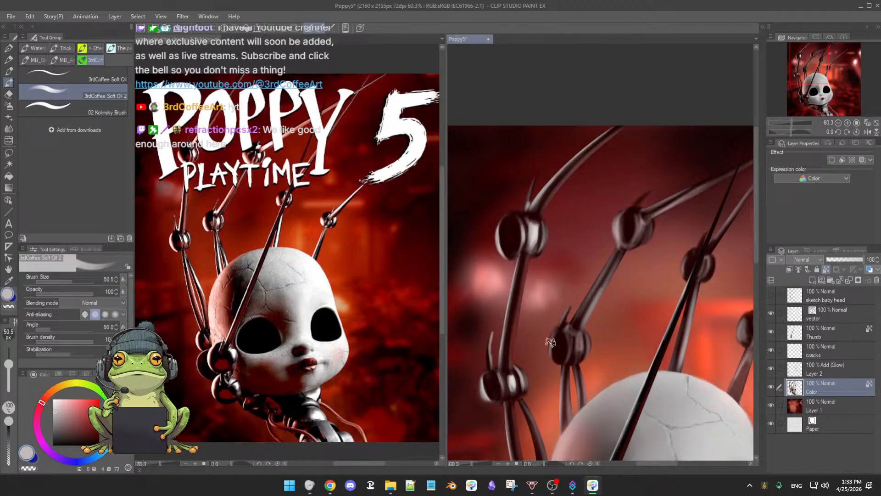
key([)
alt+click(563, 338)
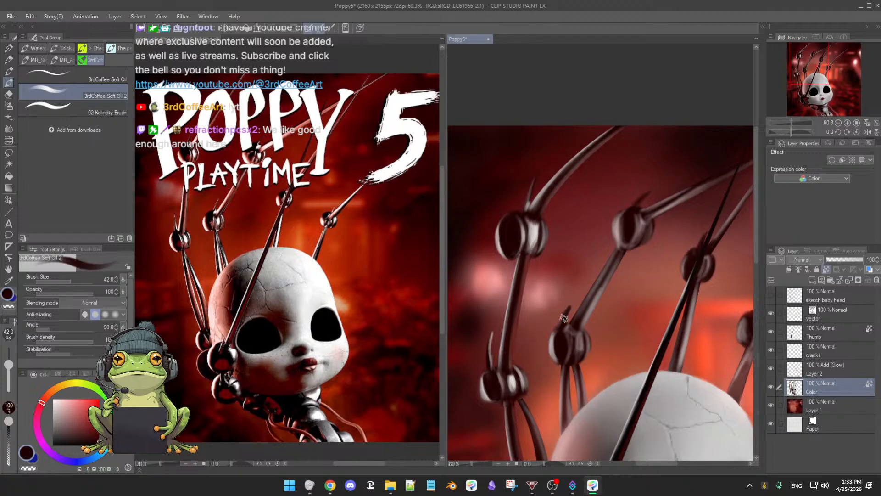
alt+click(556, 345)
key(bracketleft)
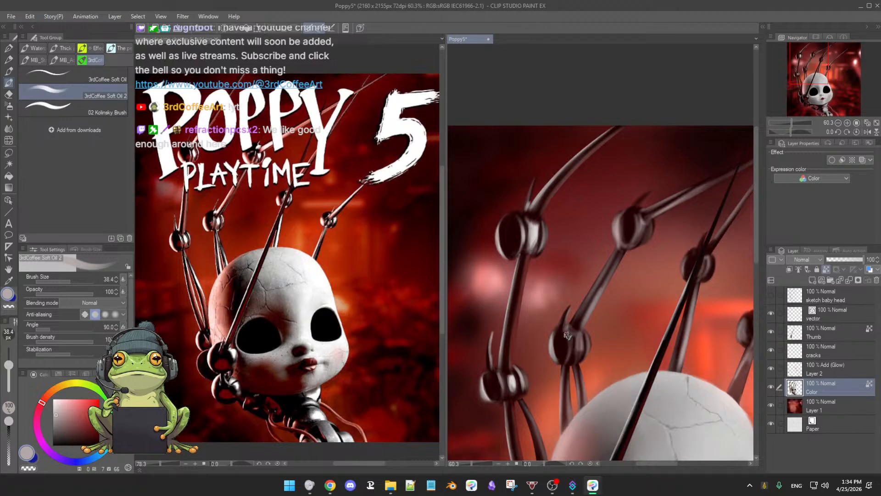
Step: Shade the right ball of the second finger's lower knuckle with light grey, muted brown and near-black, reducing the brush size to 25.7
scroll(583, 337, down, 2)
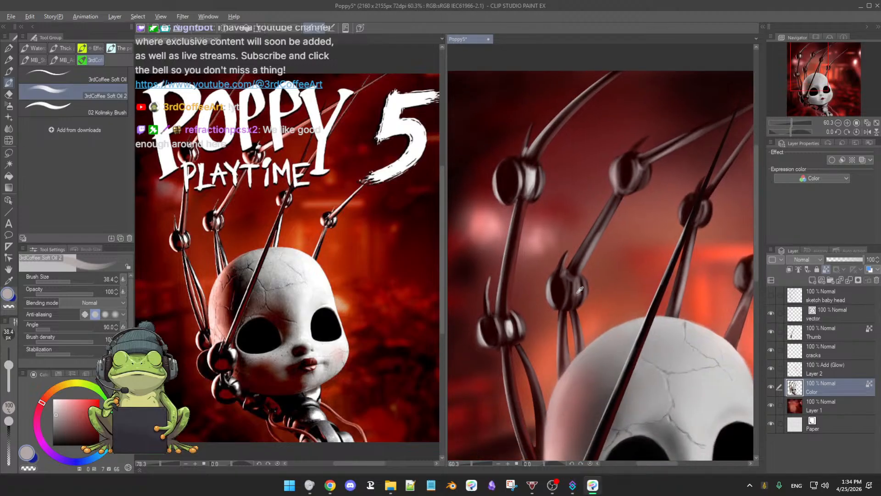
alt+click(580, 290)
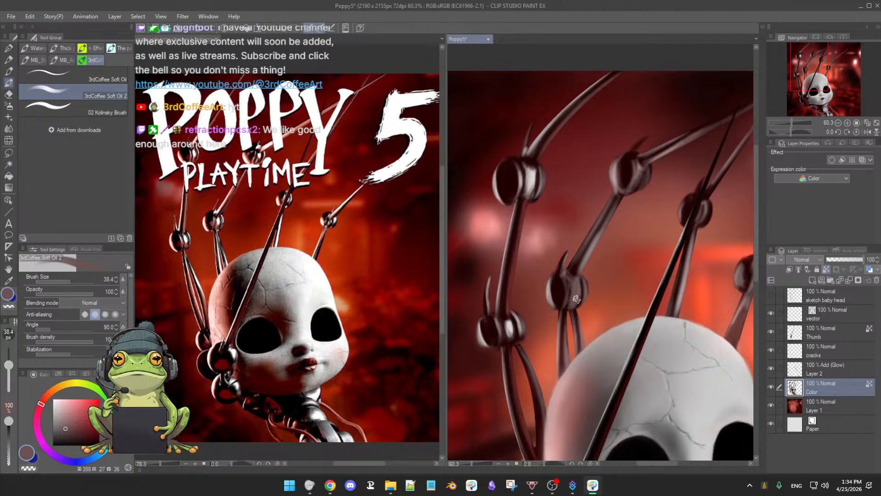
key(bracketleft)
alt+click(574, 273)
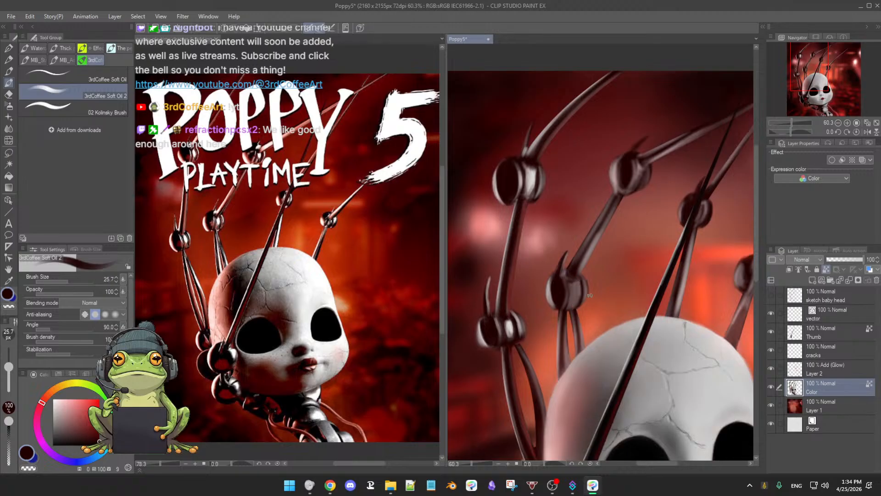
Step: Sample near-white from the leftmost finger's lower knuckle and paint a highlight on the second finger's lower right ball
key(alt)
alt+click(511, 325)
drag(580, 281, 574, 298)
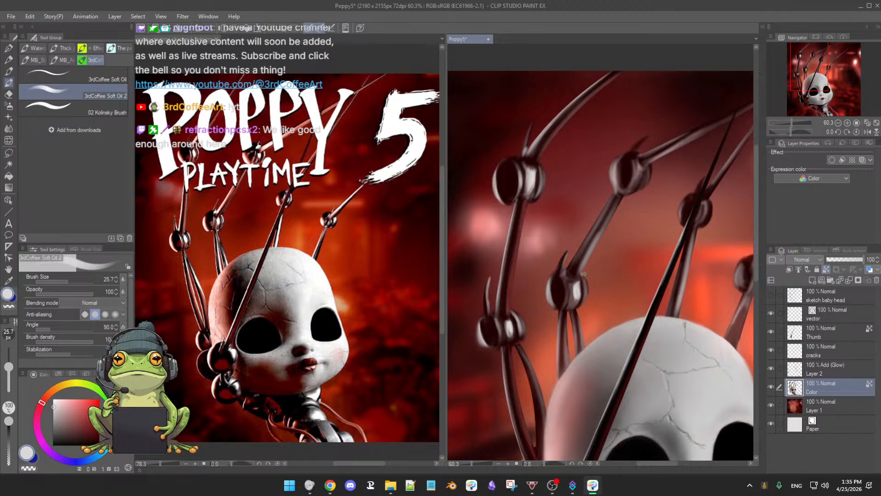
Step: Touch up the right balls of the second and leftmost fingers' lower knuckles with near-black and light grey at brush size 25.7
alt+click(583, 281)
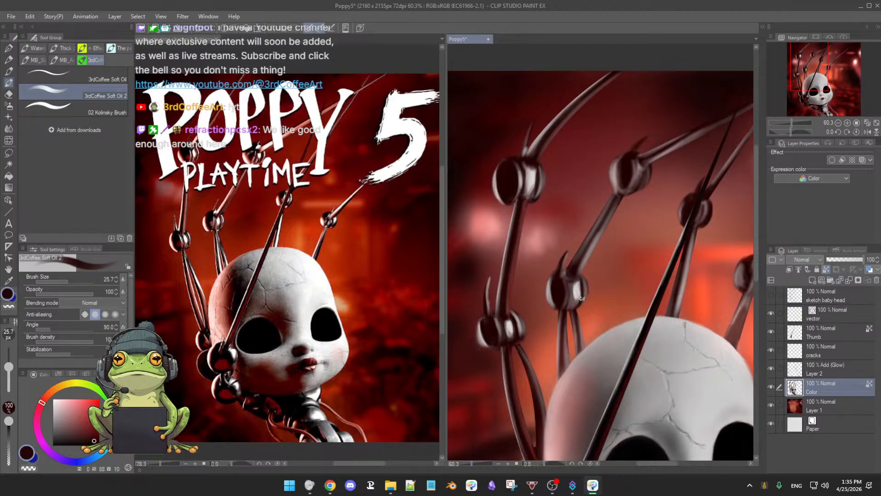
alt+click(583, 290)
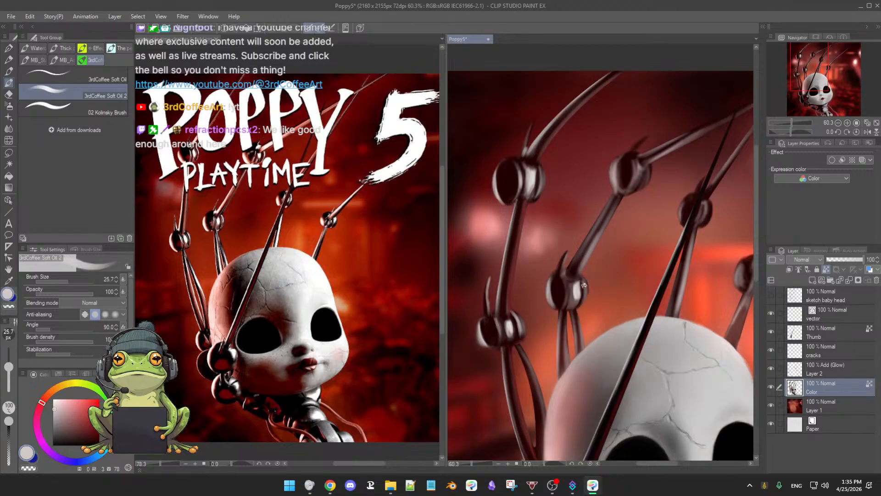
drag(609, 252, 598, 272)
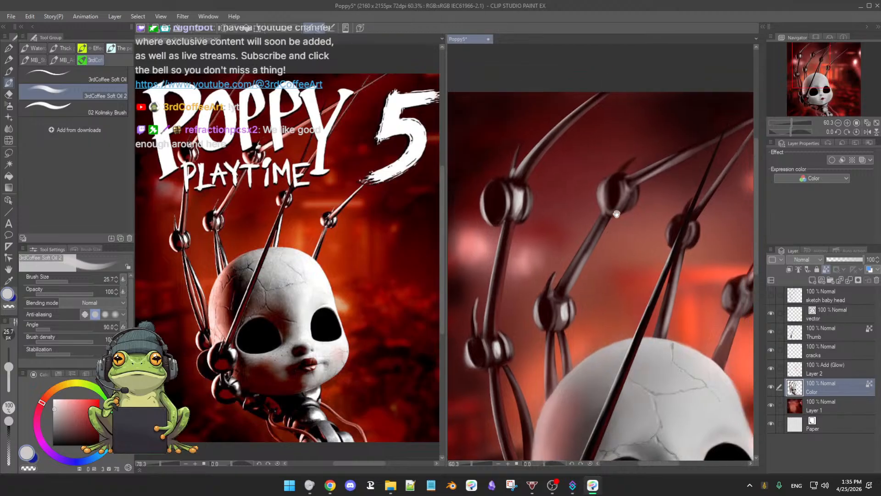
scroll(619, 298, down, 4)
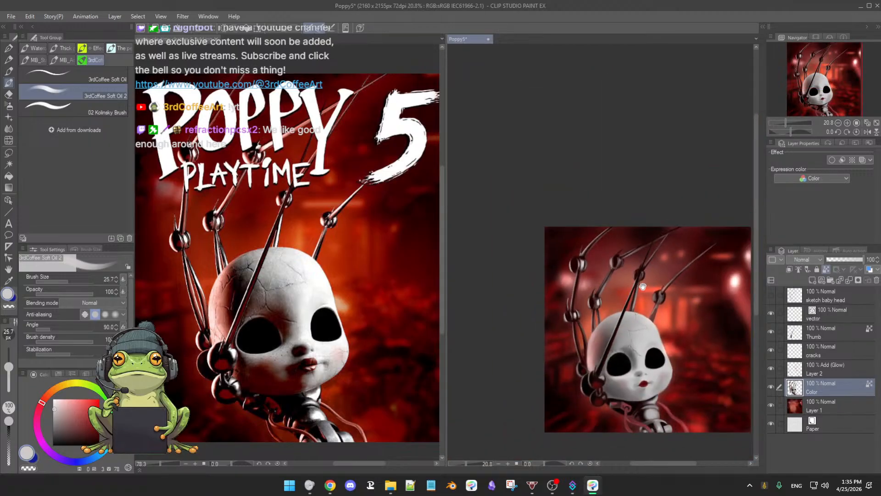
scroll(616, 296, up, 3)
scroll(598, 289, up, 2)
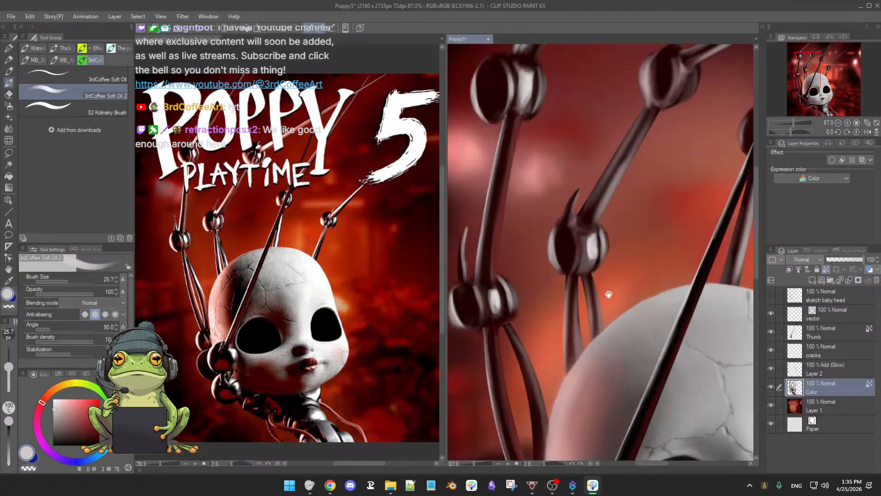
alt+click(495, 293)
alt+click(495, 291)
drag(492, 295, 496, 300)
Step: Shade the two thin rods below the second finger's lower knuckle with light grey, dark brown and near-black
drag(574, 302, 572, 284)
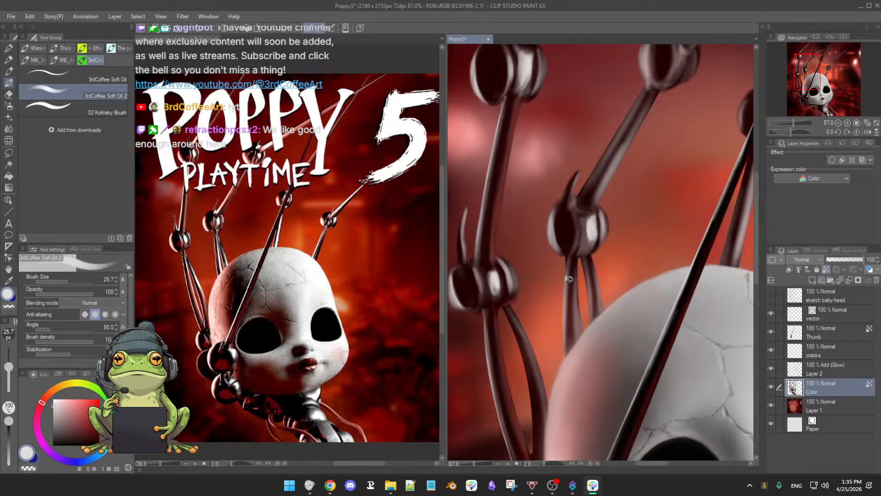
alt+click(573, 296)
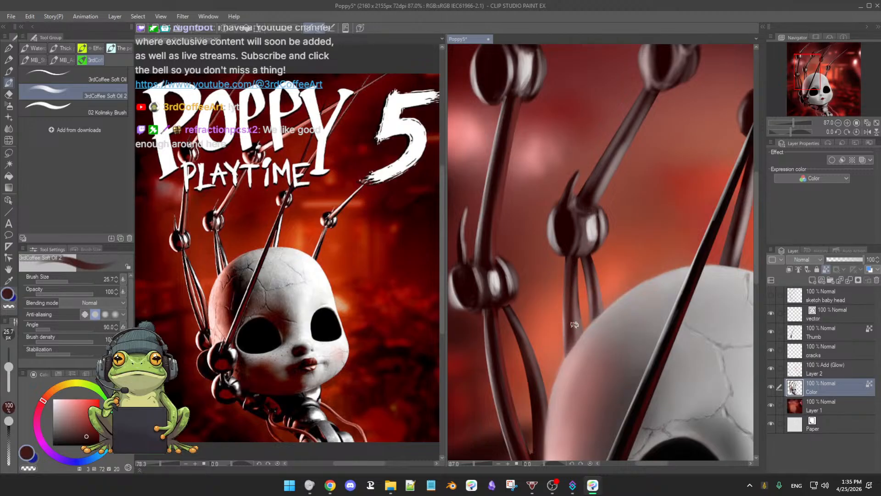
alt+click(592, 265)
alt+click(574, 225)
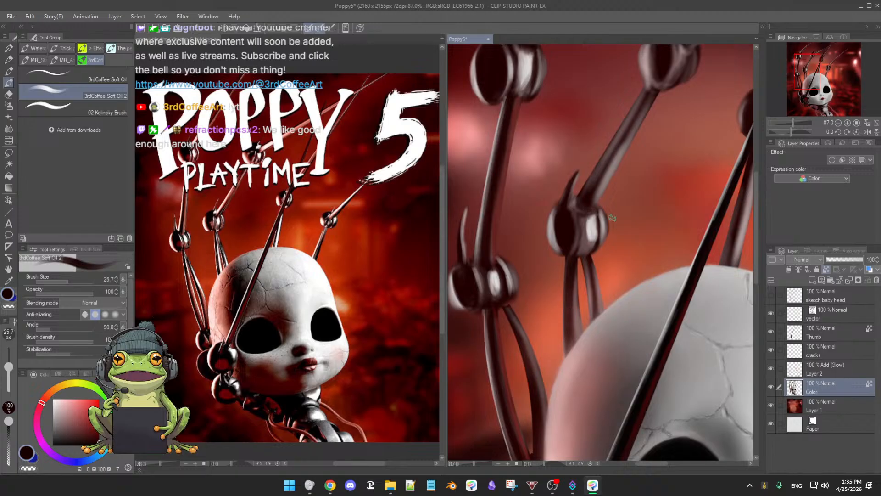
key(x)
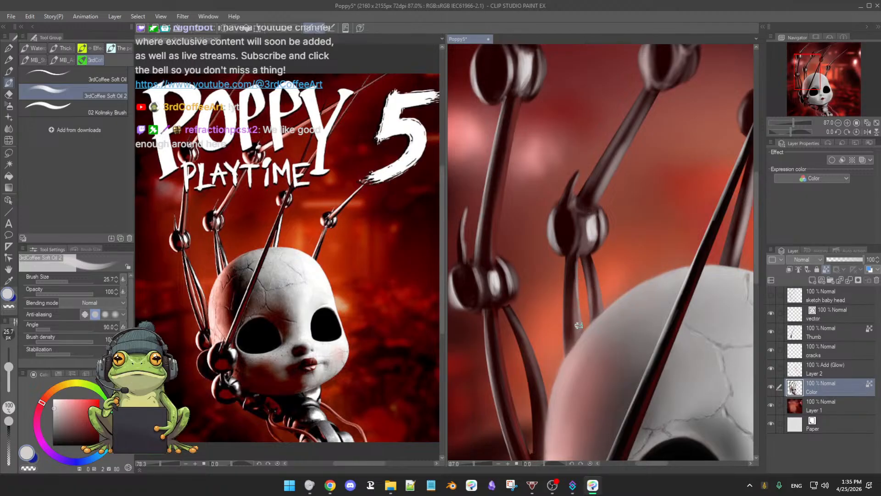
alt+click(591, 265)
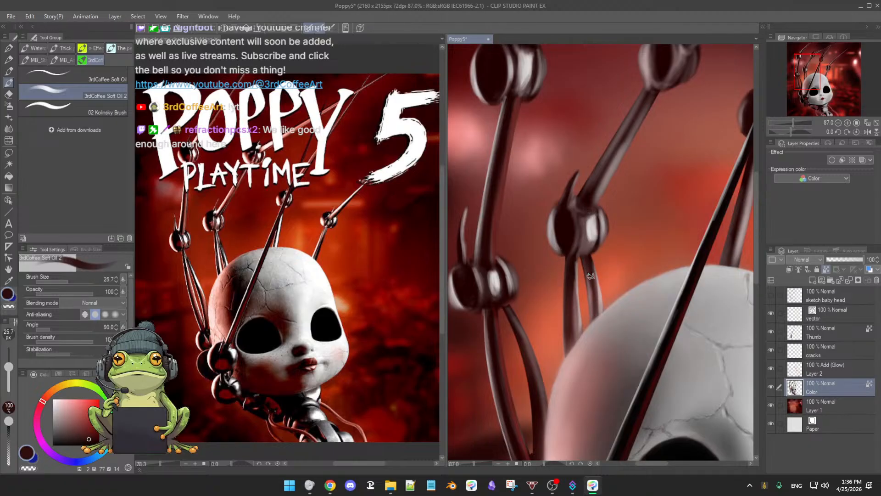
mouse_move(589, 268)
mouse_down()
mouse_move(594, 320)
mouse_move(592, 305)
mouse_up()
drag(584, 266, 590, 324)
alt+click(602, 319)
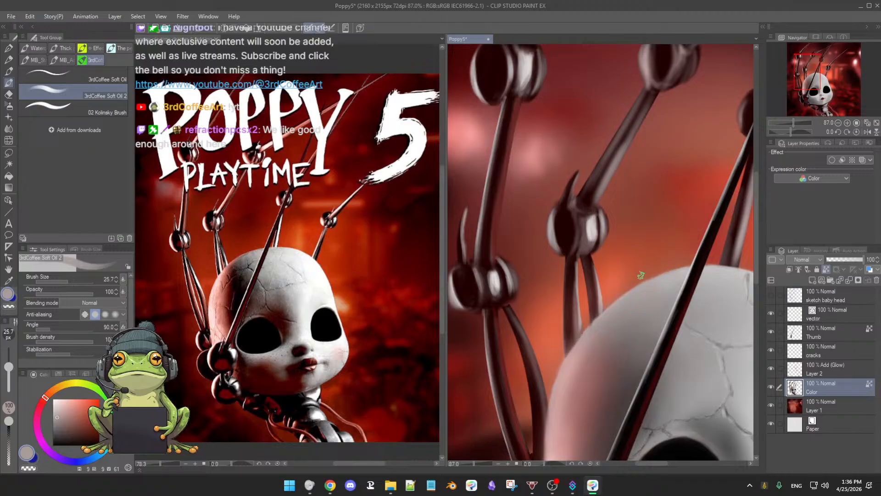
Step: Refine the rod between the second finger's two knuckles with near-black and light grey sampled from its lower knuckle
scroll(582, 337, down, 3)
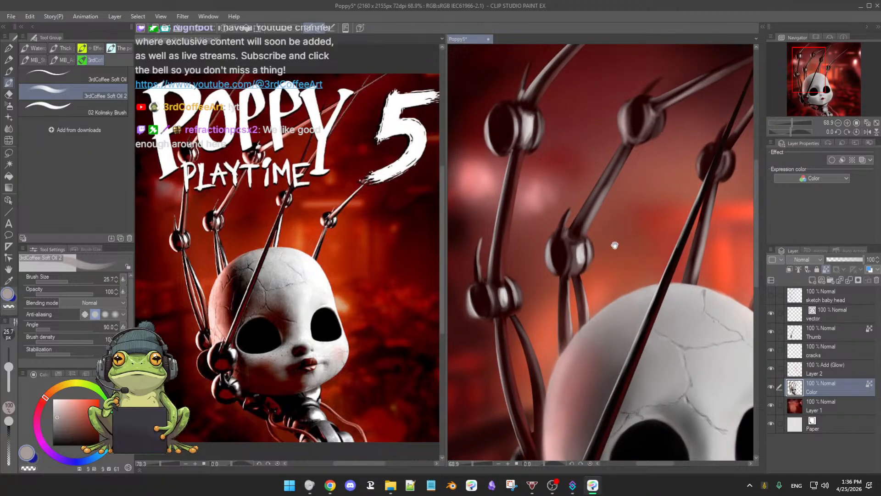
drag(615, 245, 609, 272)
alt+click(556, 276)
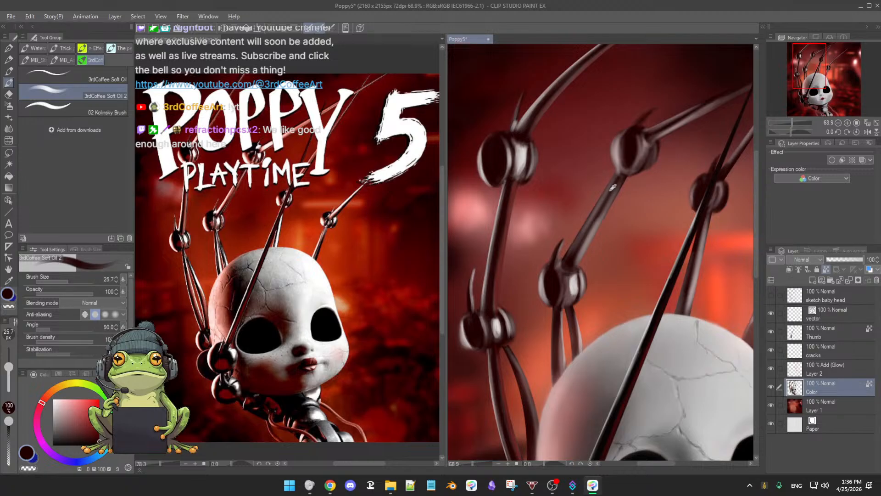
key(alt)
key(alt)
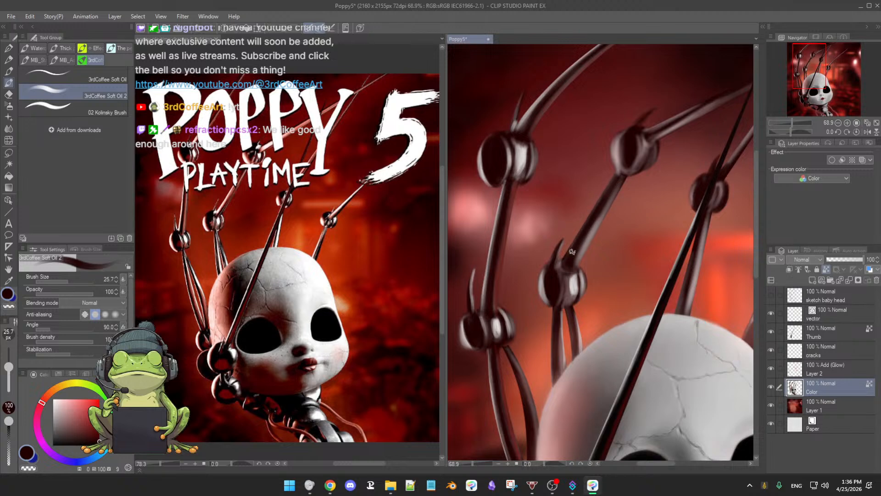
alt+click(580, 277)
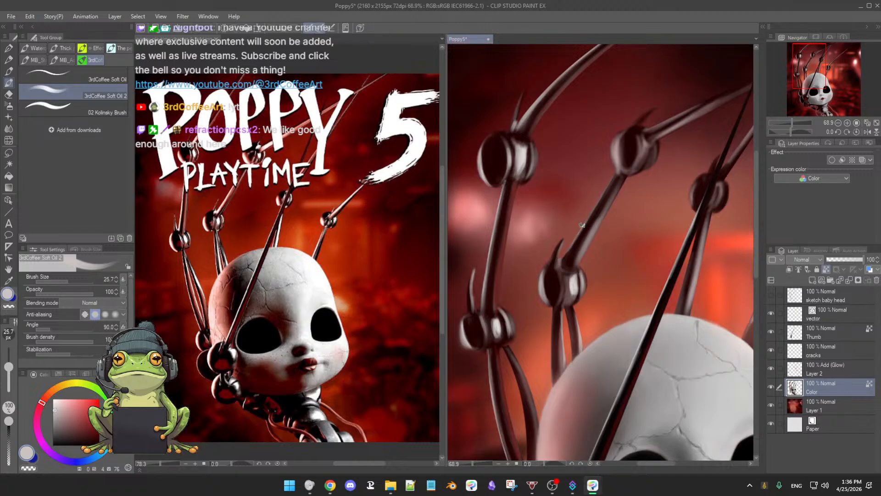
alt+click(502, 276)
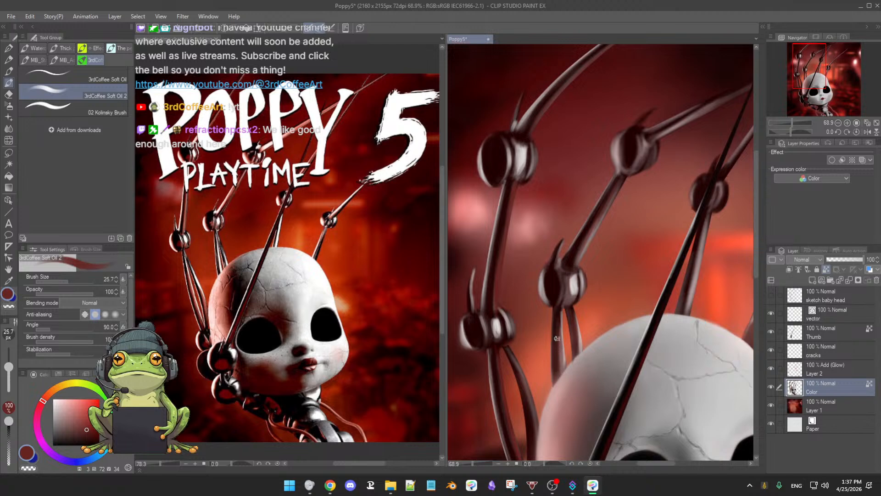
Step: Darken the left ball of the second finger's upper knuckle with near-black, enlarging the brush to 41.3
scroll(609, 282, down, 3)
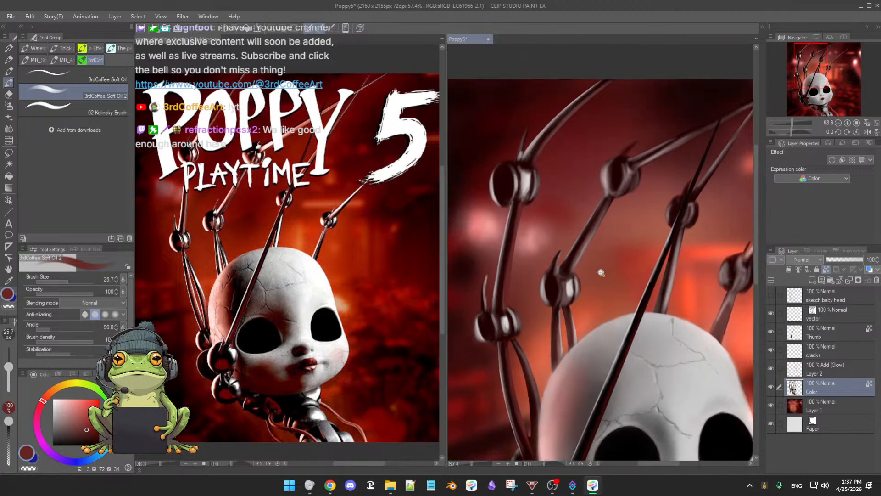
scroll(606, 279, up, 5)
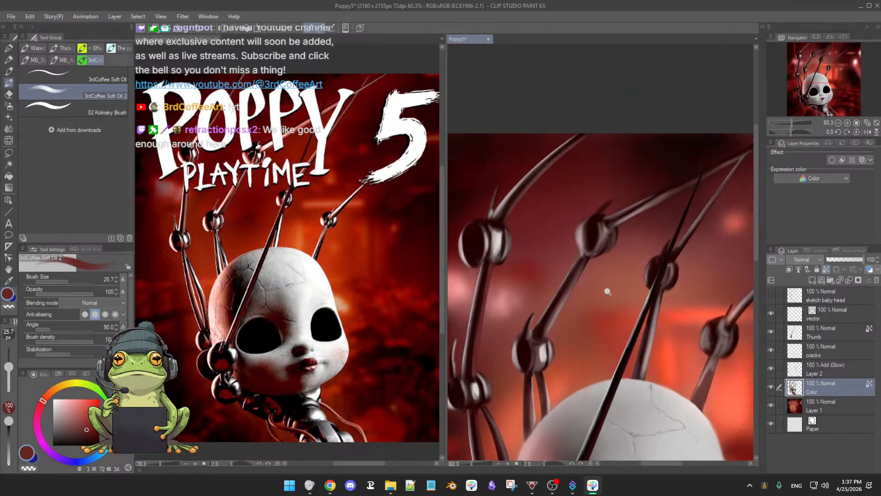
drag(600, 294, 585, 317)
alt+click(572, 227)
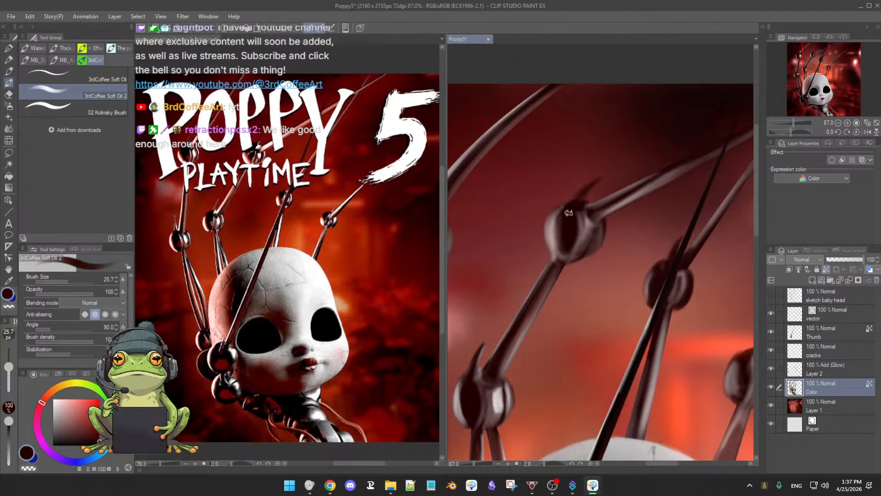
key(])
key(])
key(])
Step: Shade the right ball of that upper knuckle with muted brown and near-black, and highlight it in light grey at brush size 16.0
alt+click(591, 232)
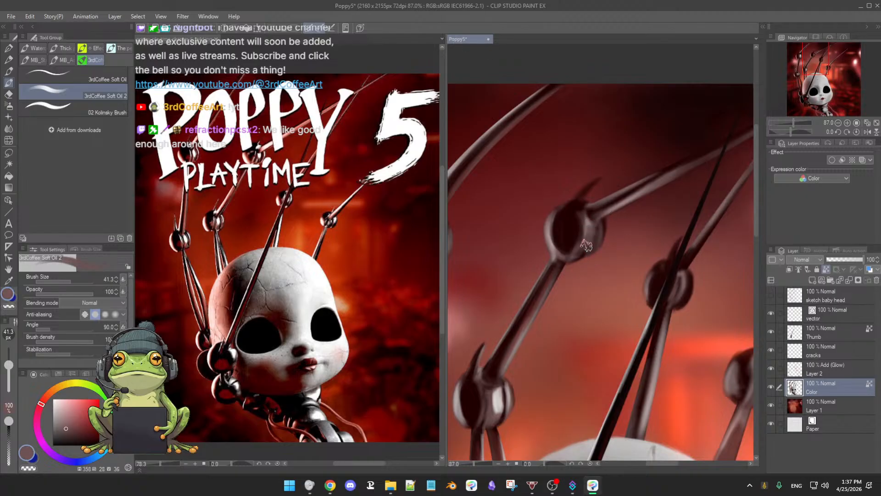
mouse_move(587, 246)
mouse_down()
mouse_move(591, 231)
mouse_move(594, 242)
mouse_up()
alt+click(587, 230)
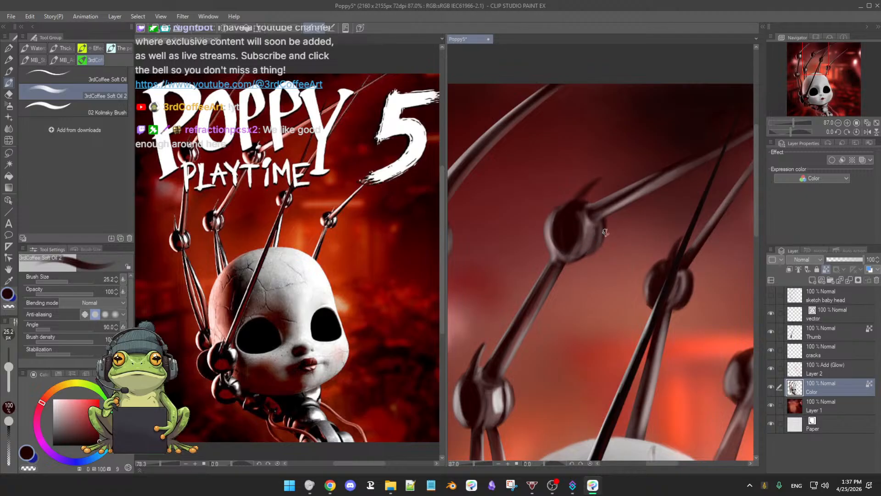
drag(604, 234, 595, 243)
alt+click(497, 398)
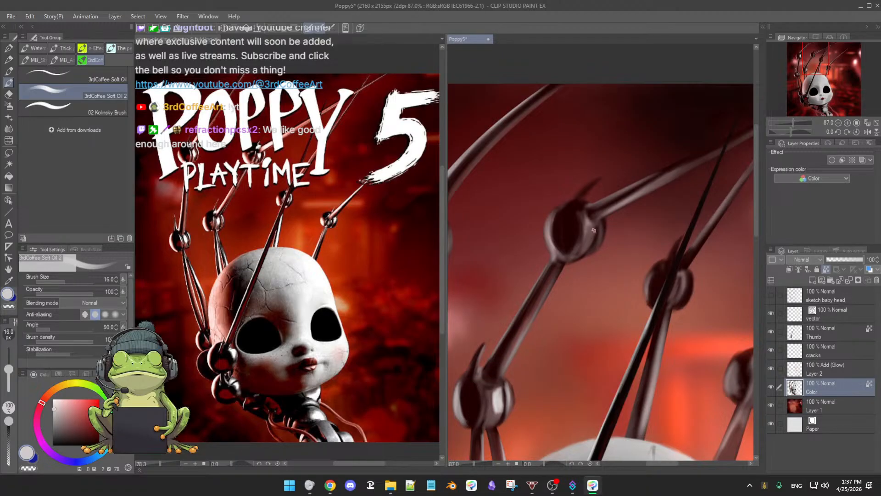
drag(592, 228, 596, 228)
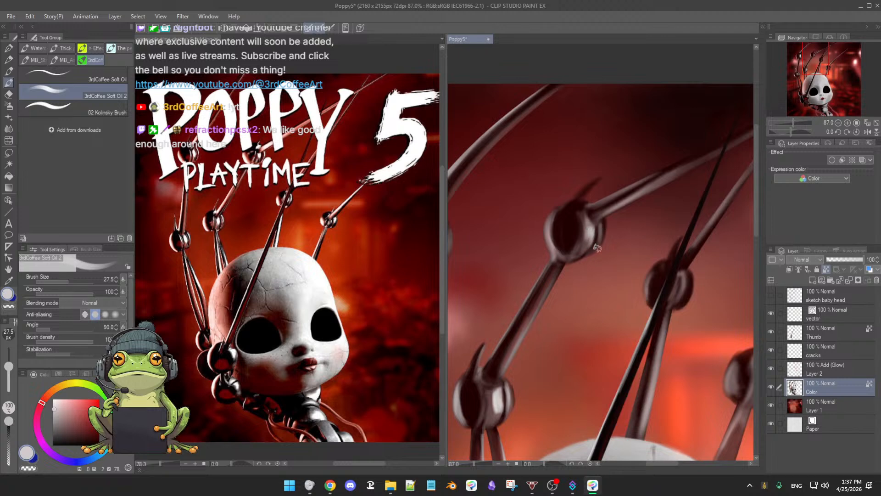
Step: Paint a light grey highlight on the second finger's upper spike at brush size 17.2 and darken its base with near-black
scroll(613, 233, down, 4)
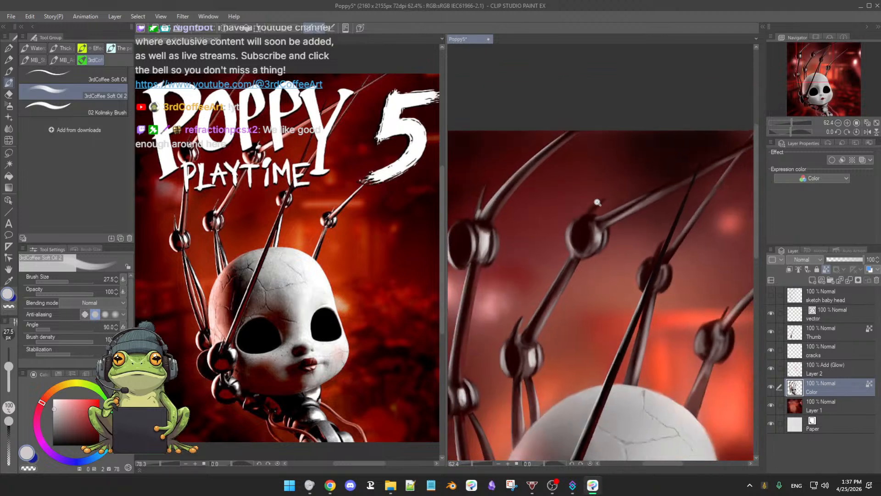
scroll(608, 202, up, 5)
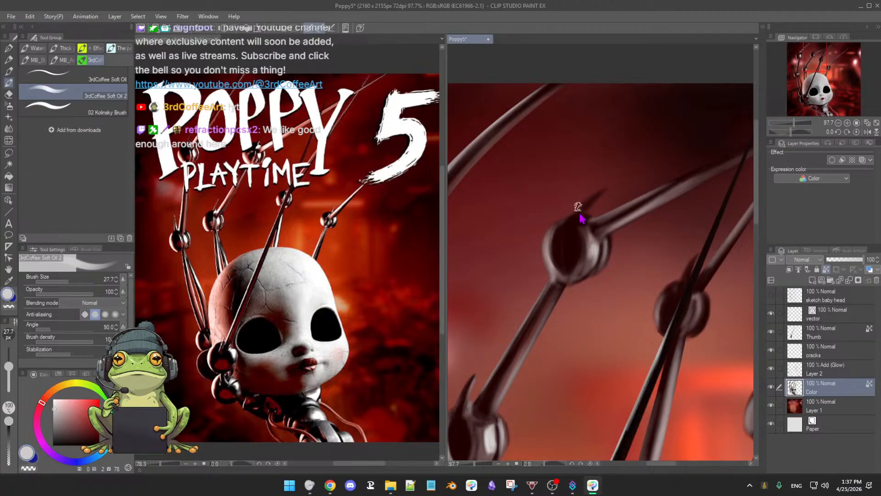
mouse_move(580, 207)
mouse_down()
mouse_move(602, 193)
mouse_move(586, 214)
mouse_move(591, 206)
mouse_up()
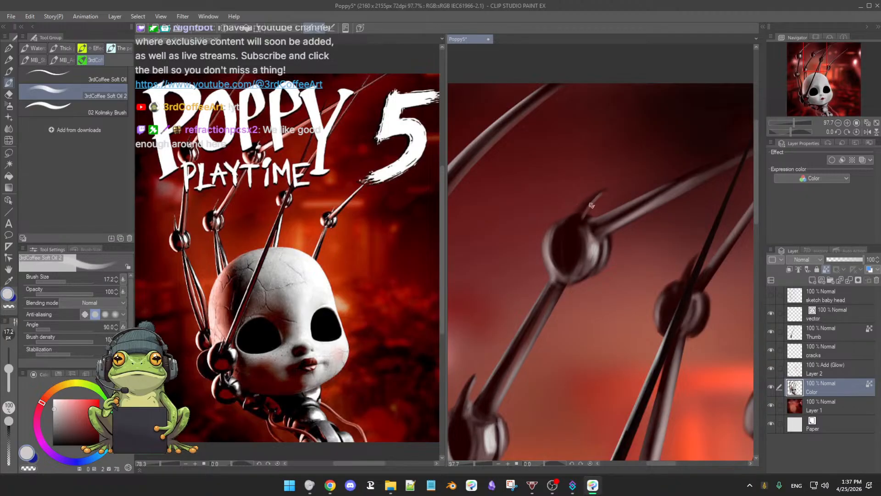
alt+click(585, 218)
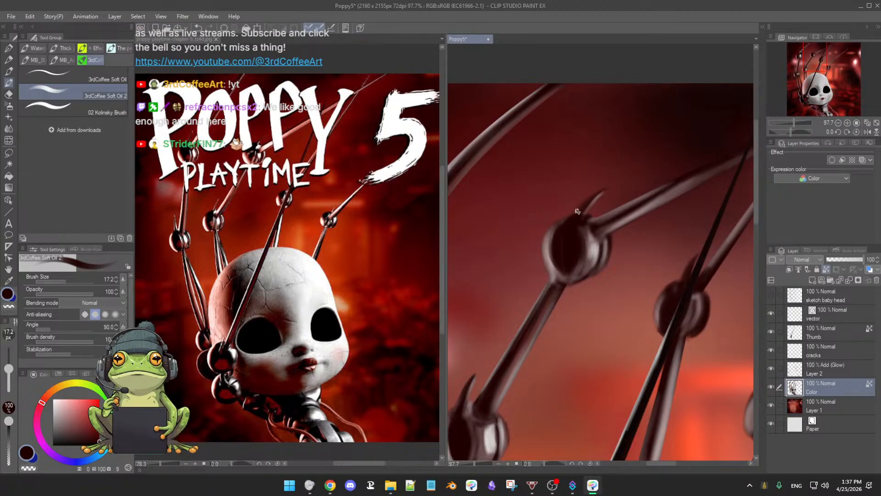
Step: Sample near-black from the leftmost finger and deepen the shading on its upper knuckle's right ball at brush size 17.2
scroll(586, 201, down, 2)
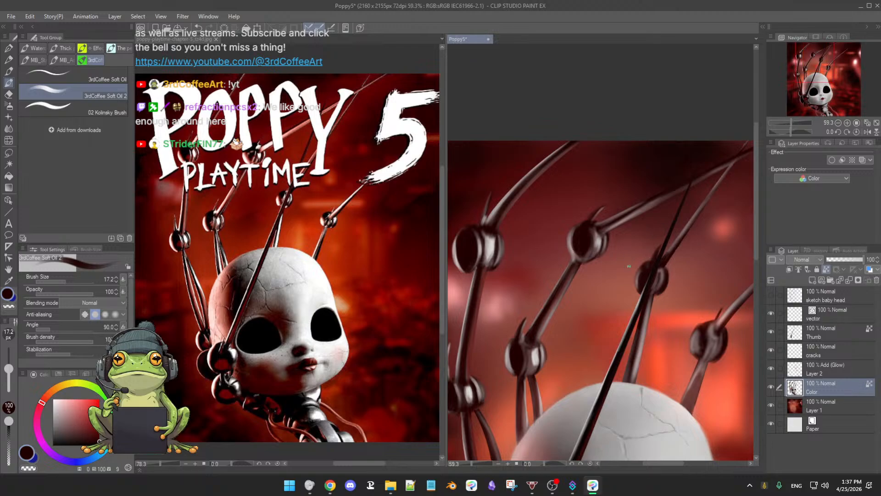
drag(608, 254, 596, 245)
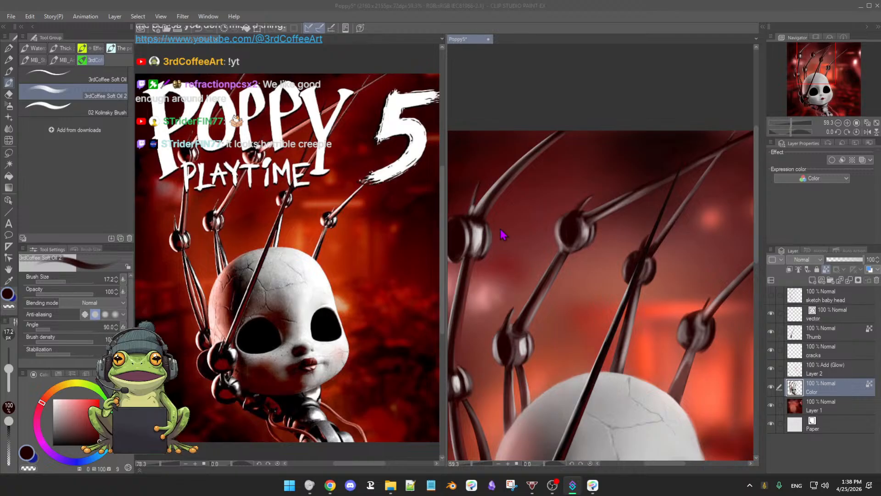
click(529, 86)
scroll(505, 248, down, 3)
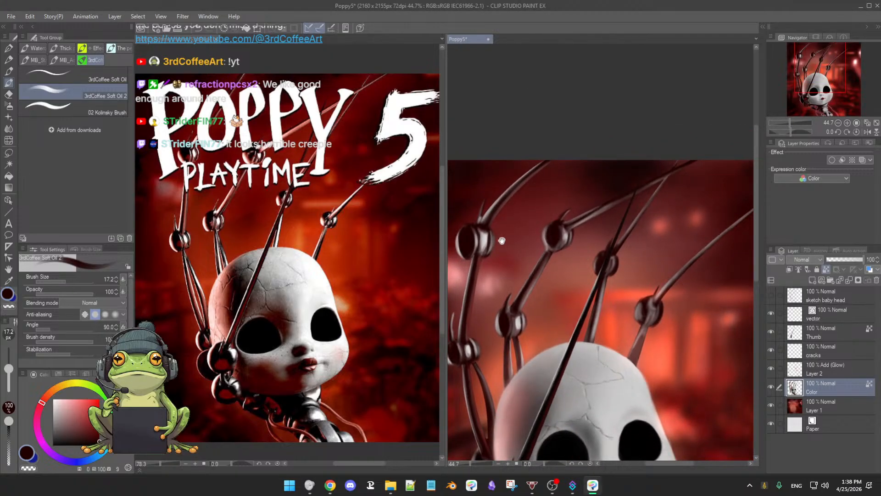
drag(502, 240, 525, 255)
click(535, 264)
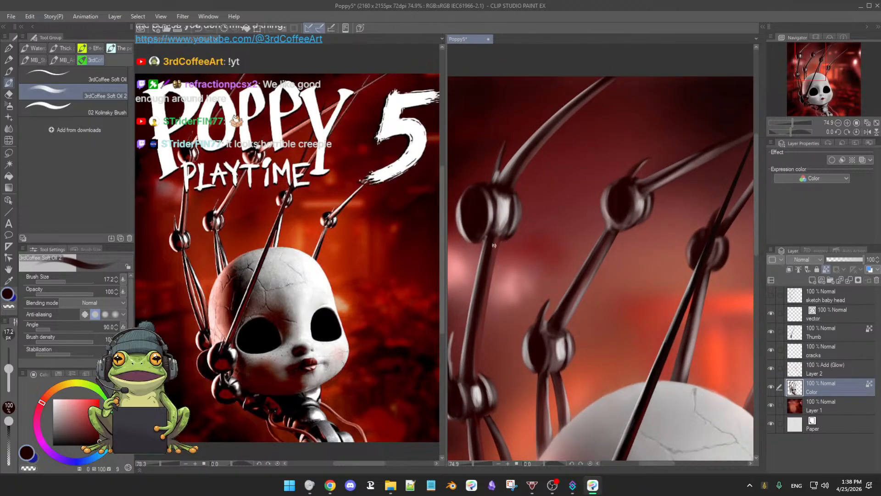
scroll(499, 243, down, 3)
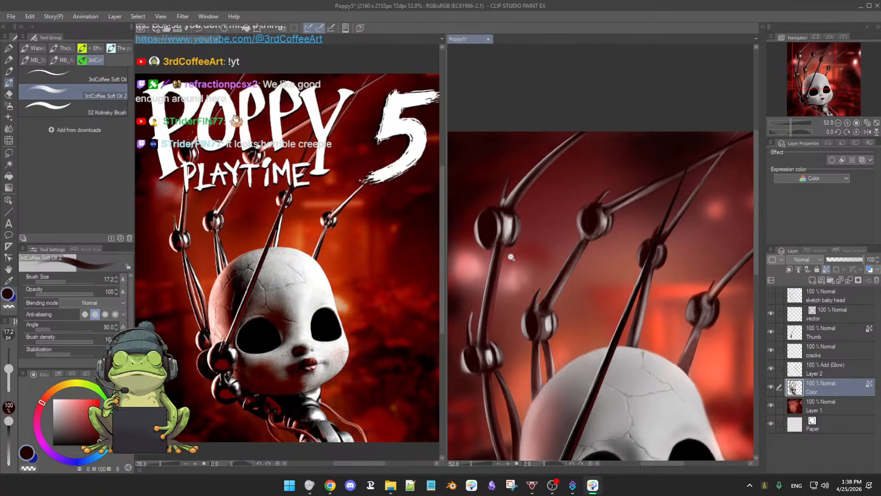
alt+click(499, 257)
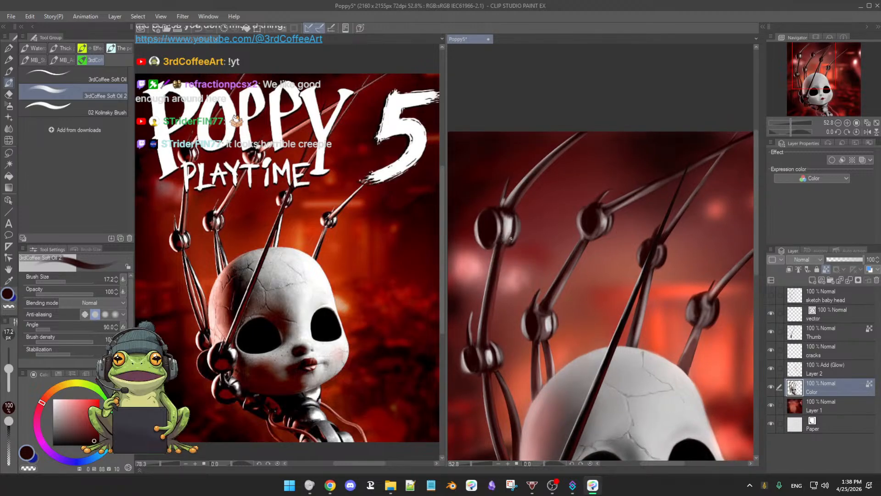
alt+click(513, 232)
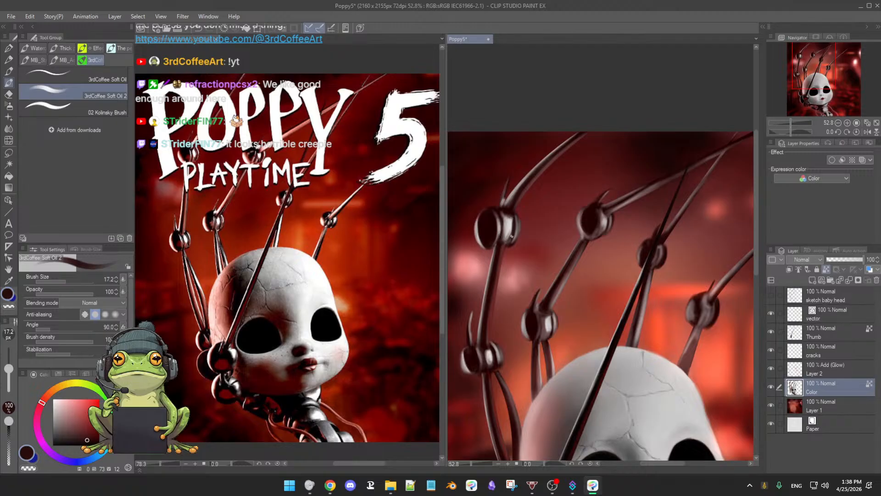
scroll(532, 220, down, 1)
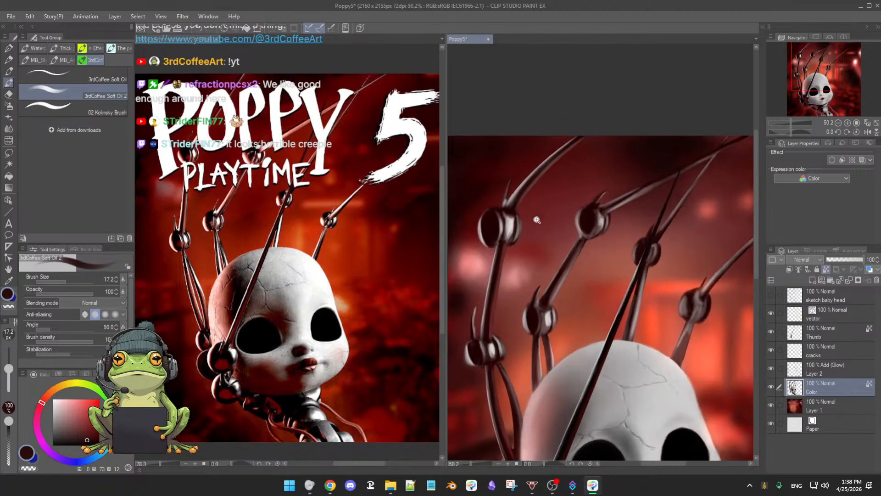
Step: Deepen the second finger's upper knuckle with near-black at brush size 17.2 and touch in light grey highlights
scroll(549, 241, up, 1)
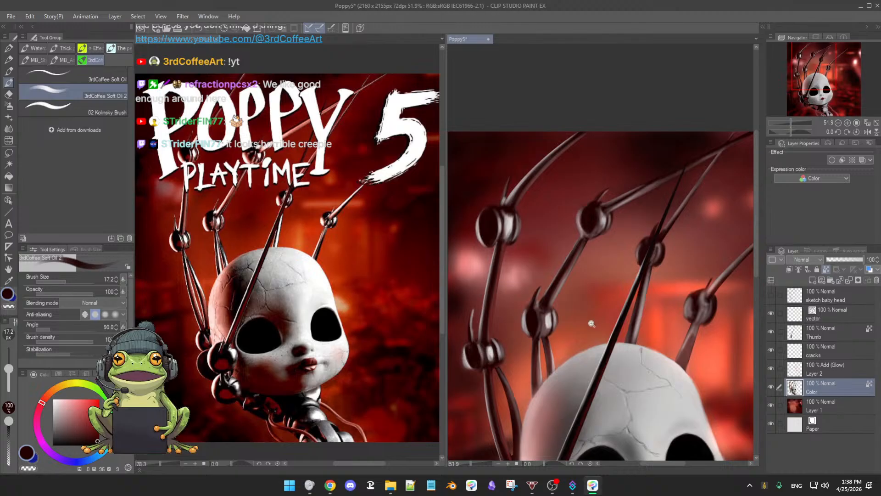
scroll(593, 324, down, 2)
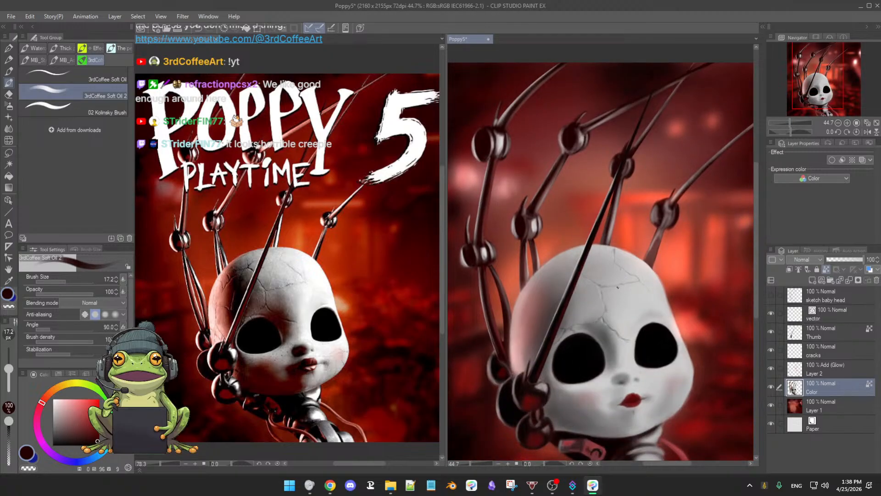
mouse_move(614, 280)
mouse_down()
mouse_move(579, 279)
mouse_move(588, 297)
mouse_move(618, 304)
mouse_move(603, 279)
mouse_move(615, 289)
mouse_up()
drag(601, 280, 618, 287)
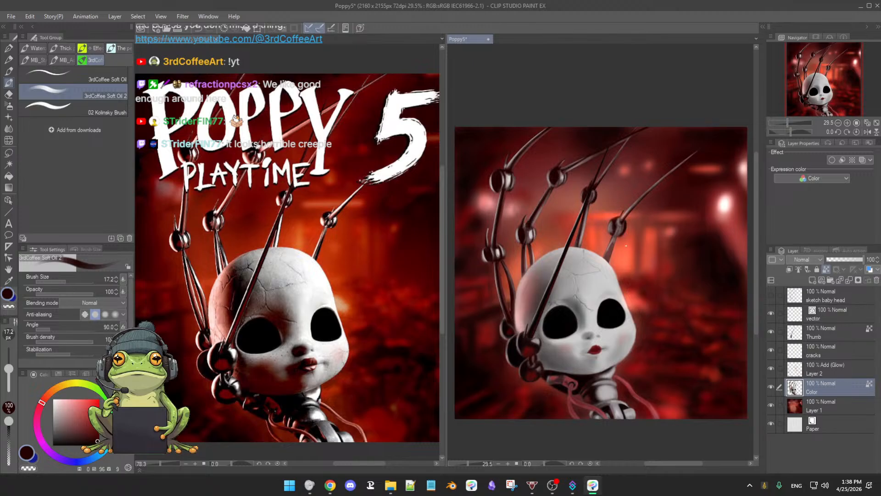
click(575, 213)
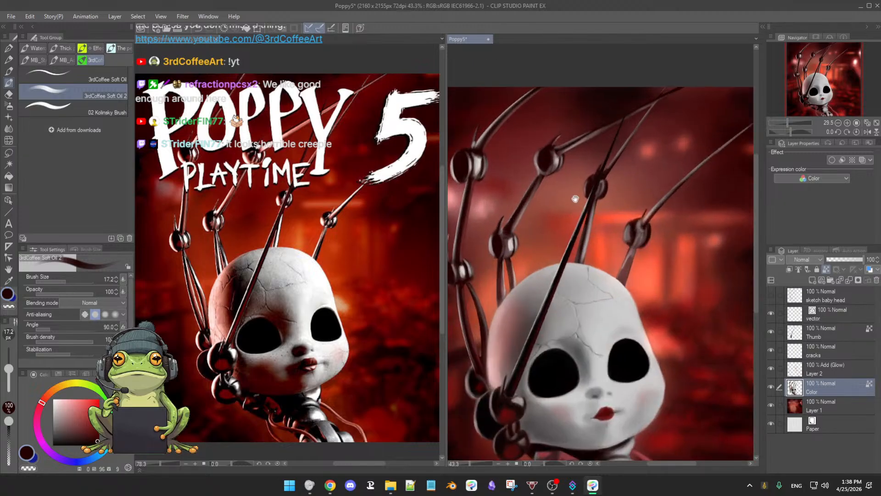
drag(574, 202, 589, 168)
drag(589, 168, 580, 277)
alt+click(525, 255)
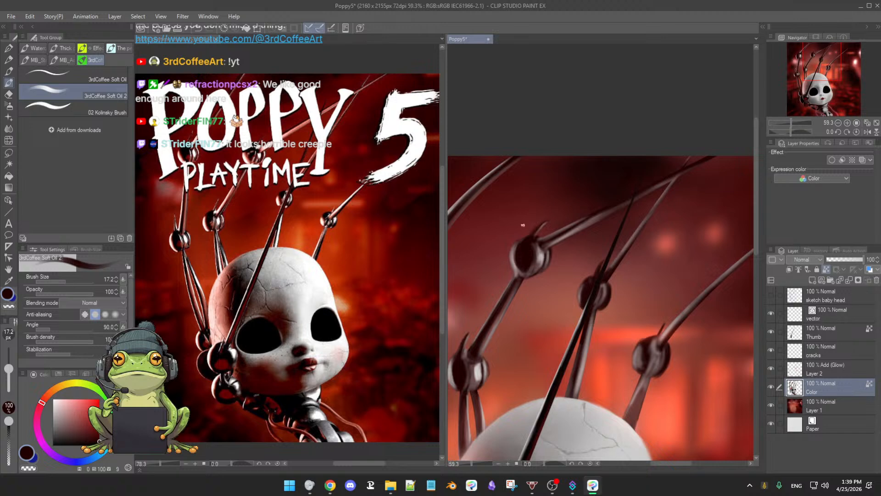
alt+click(521, 254)
alt+click(528, 253)
alt+click(536, 248)
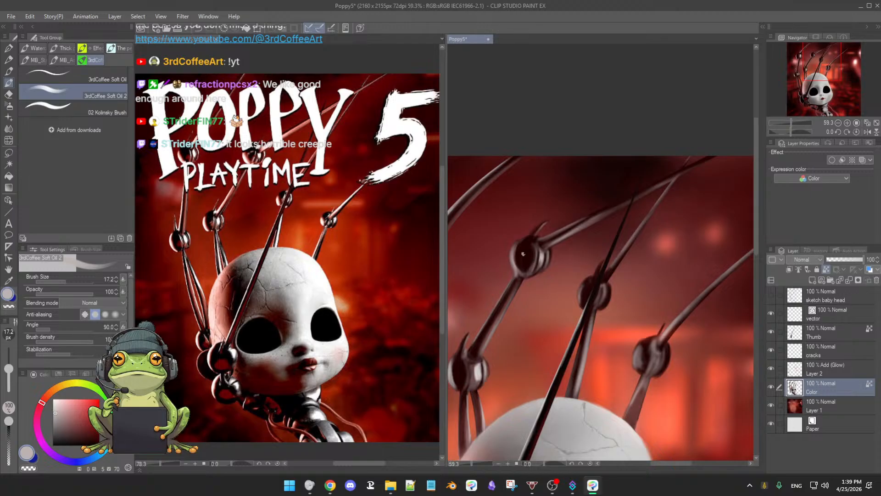
alt+click(525, 255)
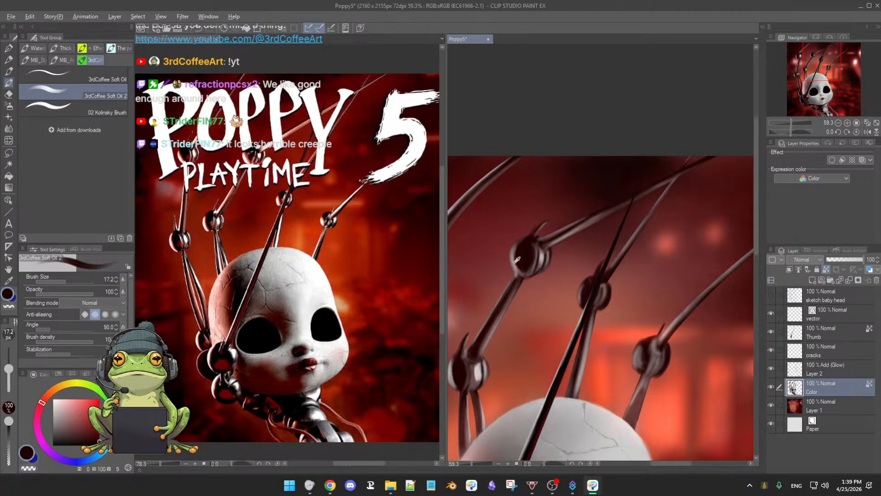
Step: Blend sampled muted brown and near-black over the second finger's upper knuckle, enlarging the brush to 38.7
alt+click(515, 262)
drag(516, 259, 521, 256)
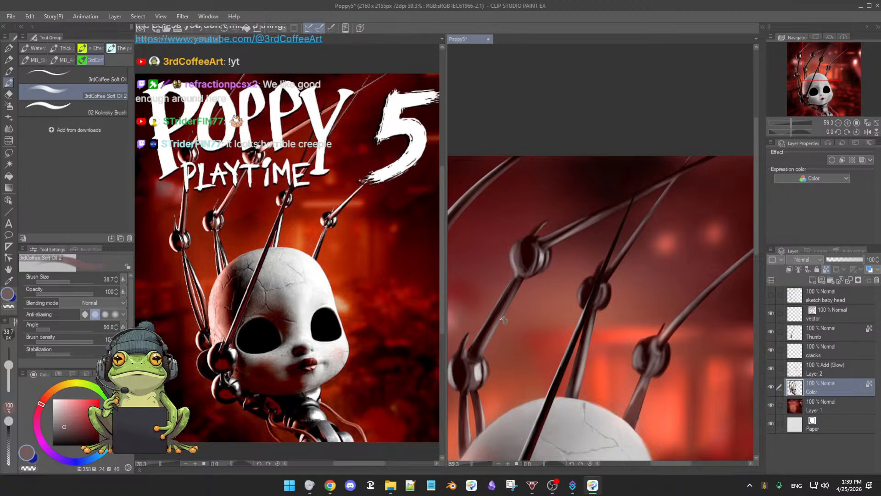
alt+click(507, 299)
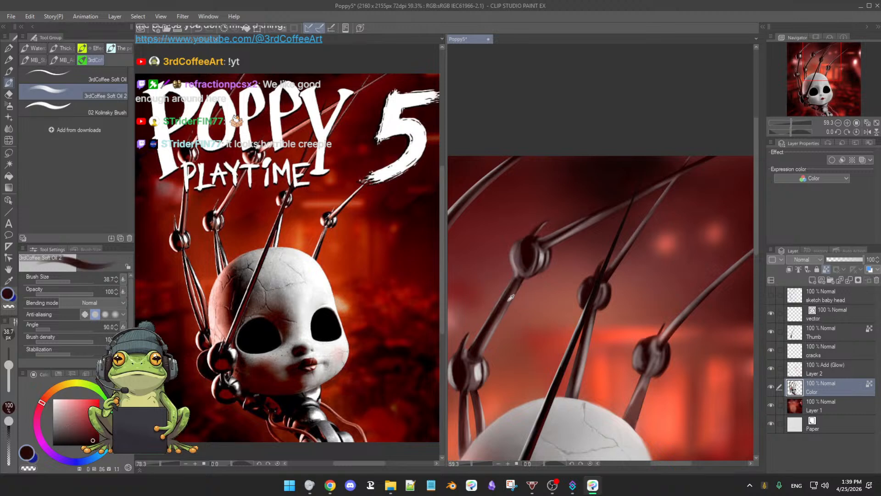
alt+click(518, 256)
drag(546, 262, 538, 263)
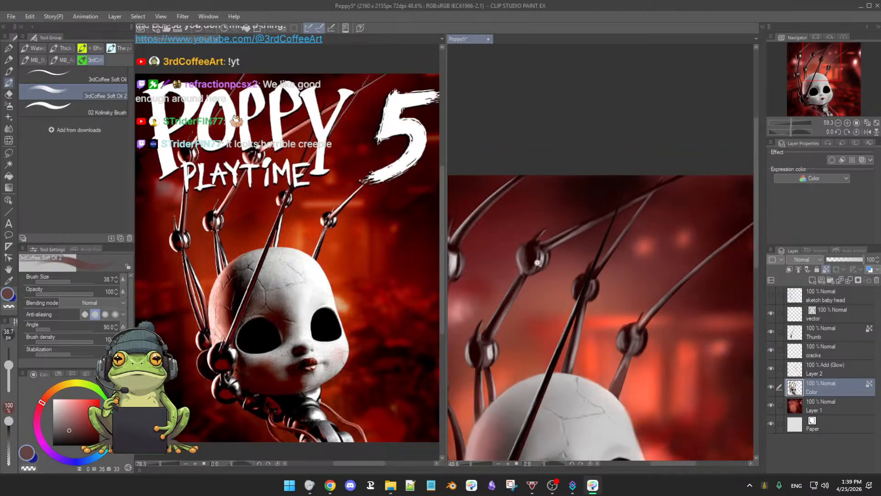
alt+click(531, 264)
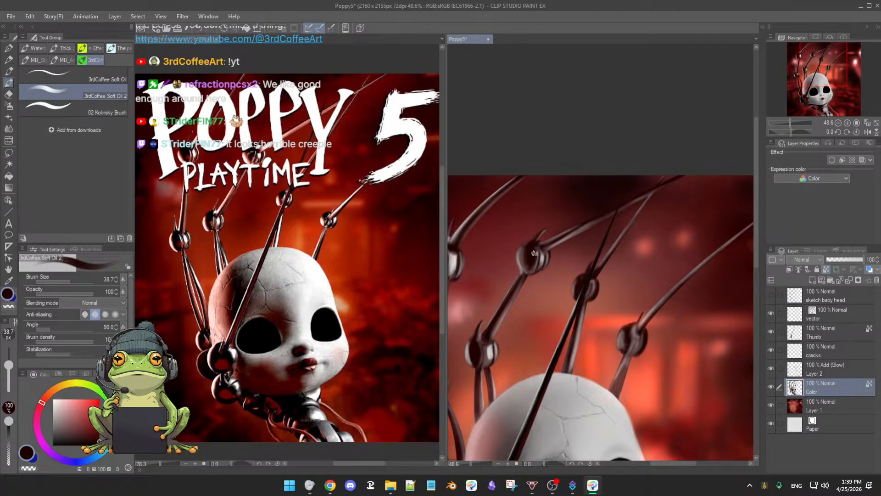
Step: Highlight the second finger's top rod in light grey and shade its edge with near-black at brush size 38.7
drag(545, 263, 544, 282)
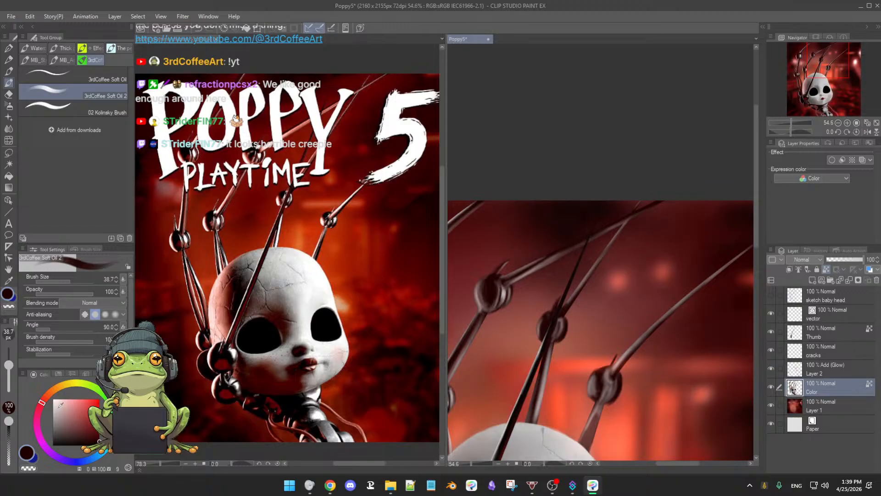
key(x)
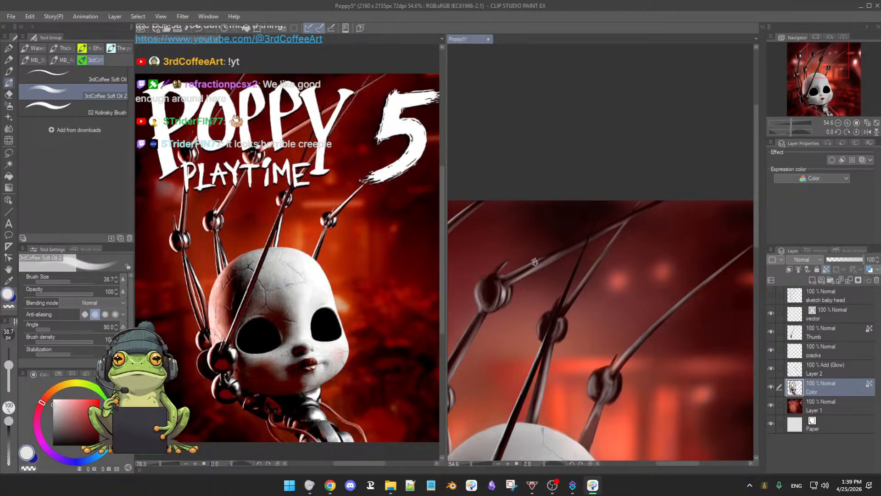
alt+click(514, 276)
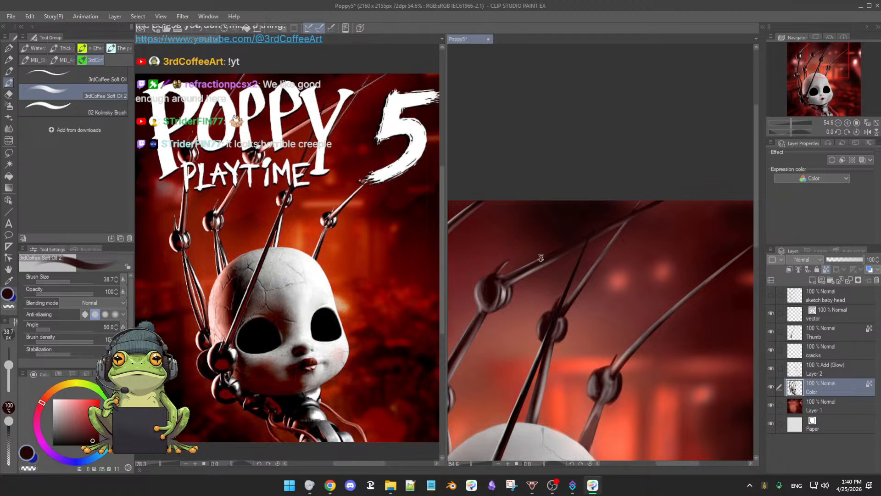
alt+click(525, 274)
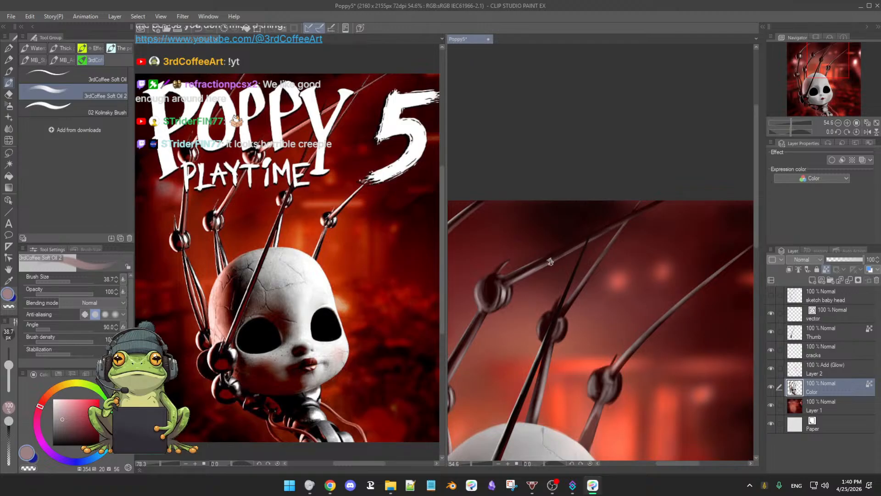
Step: Shade the third finger's top rod with sampled near-black and muted brown
scroll(592, 253, up, 1)
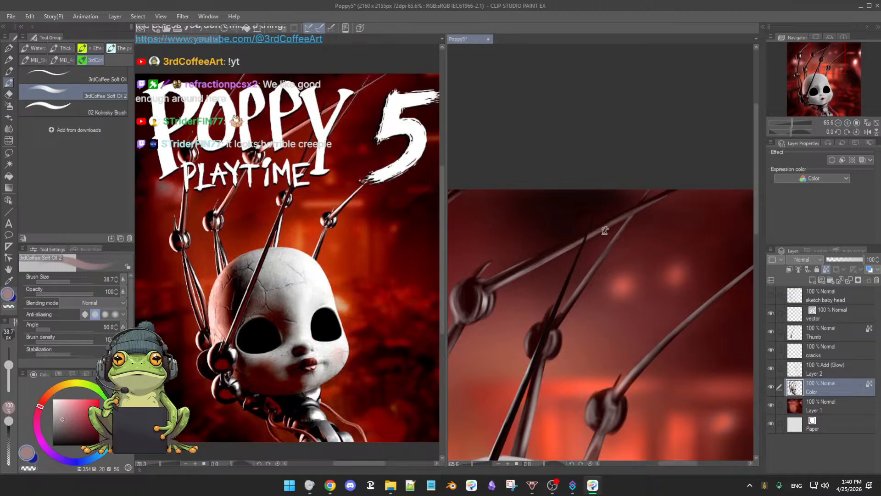
mouse_move(686, 225)
mouse_down()
mouse_move(651, 236)
mouse_move(692, 233)
mouse_move(680, 258)
mouse_up()
drag(667, 255, 666, 259)
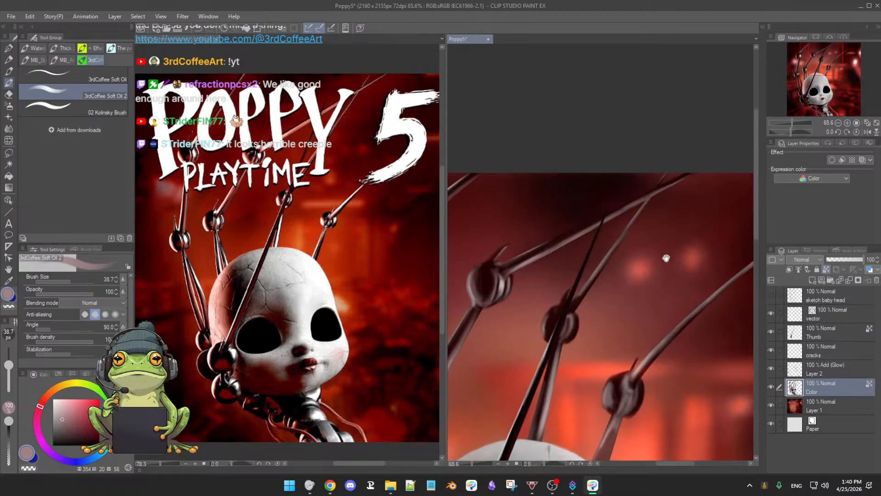
alt+click(586, 296)
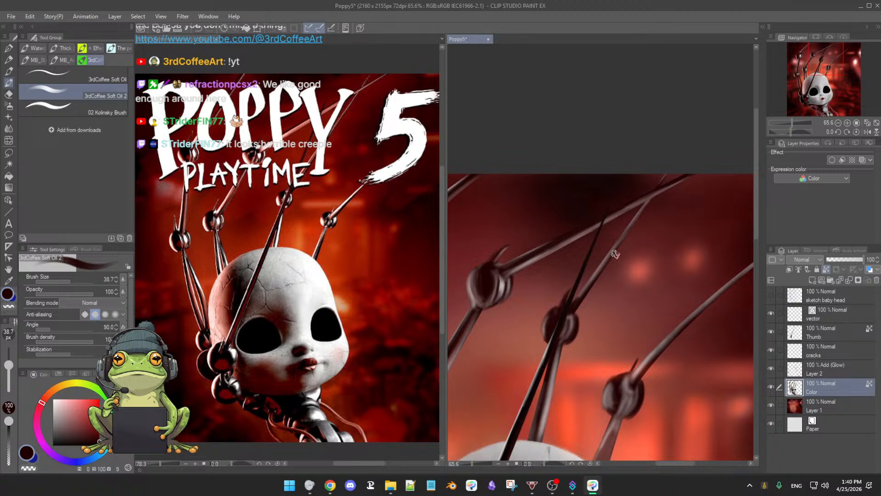
alt+click(590, 284)
drag(594, 281, 587, 286)
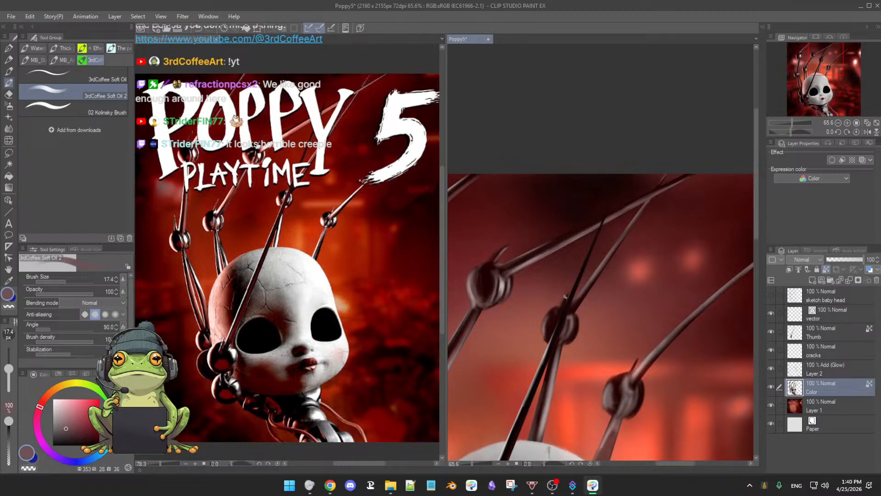
Step: Darken the third finger's knuckle with near-black and highlight its right ball in light grey at brush size 17.4
alt+click(553, 324)
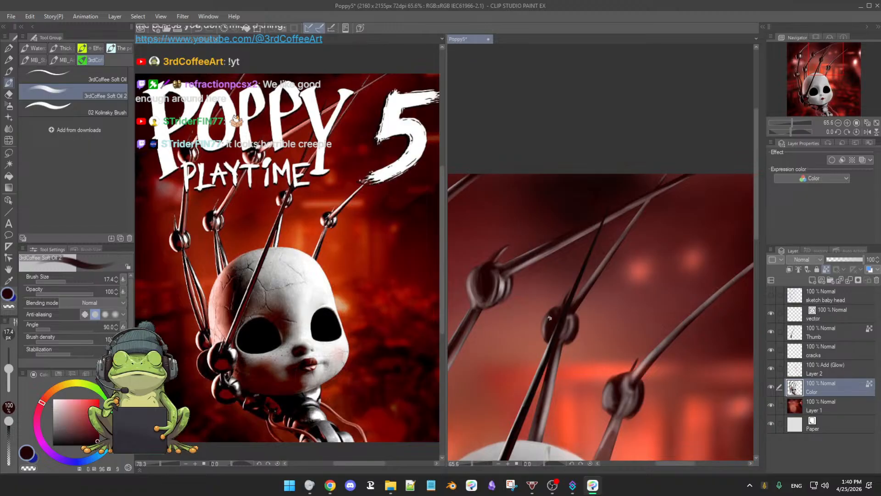
alt+click(502, 282)
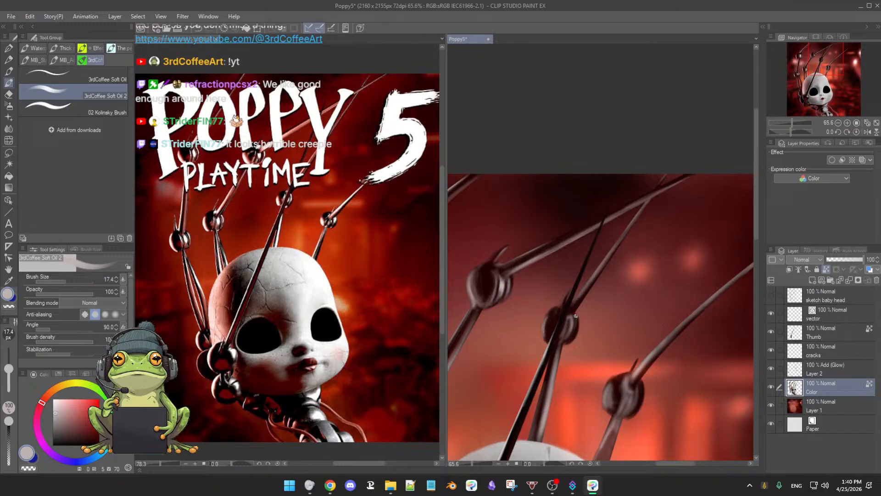
drag(576, 315, 575, 331)
alt+click(571, 317)
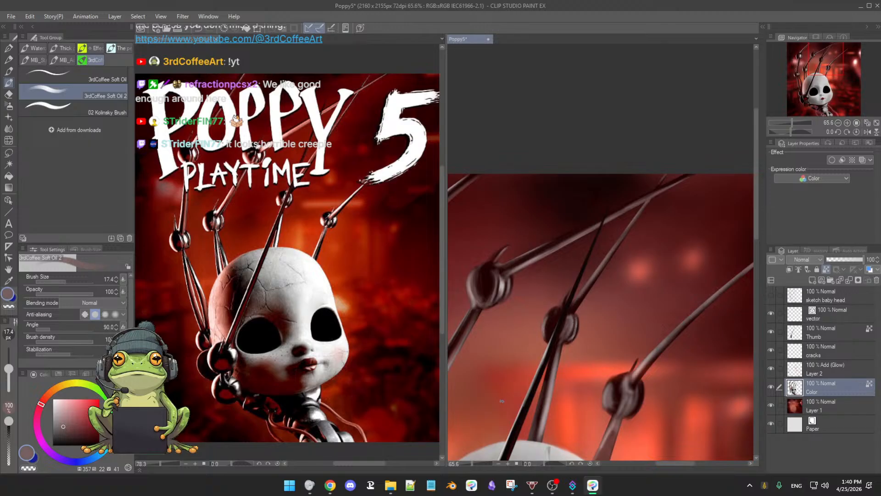
Step: Sample light grey from the head, lighten it, and brighten the third finger's knuckle at brush size 29.9
alt+click(540, 443)
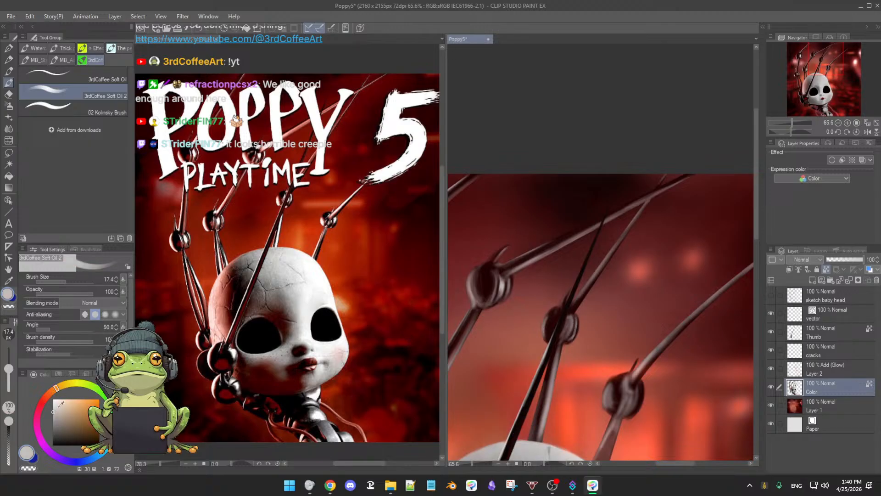
drag(54, 406, 52, 403)
key(bracketright)
key(bracketright)
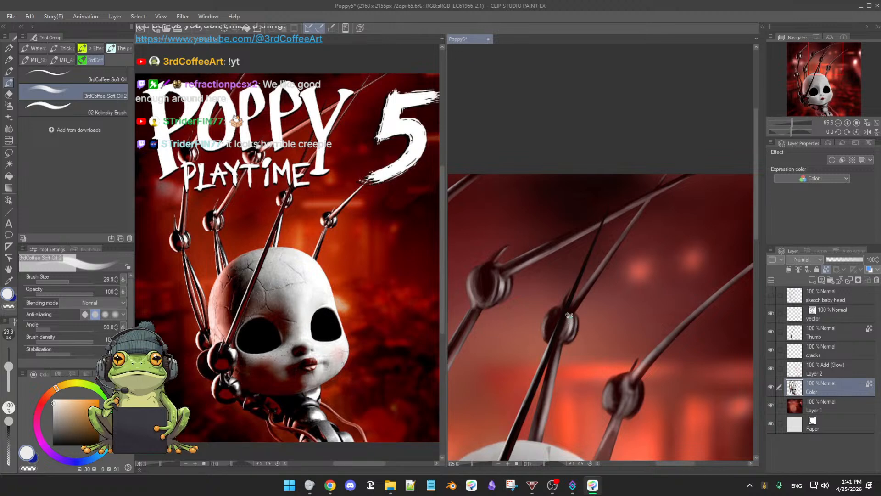
Step: Highlight the third finger's lower rod in pale grey and darken its edge with sampled near-black at brush size 29.9
scroll(602, 324, down, 3)
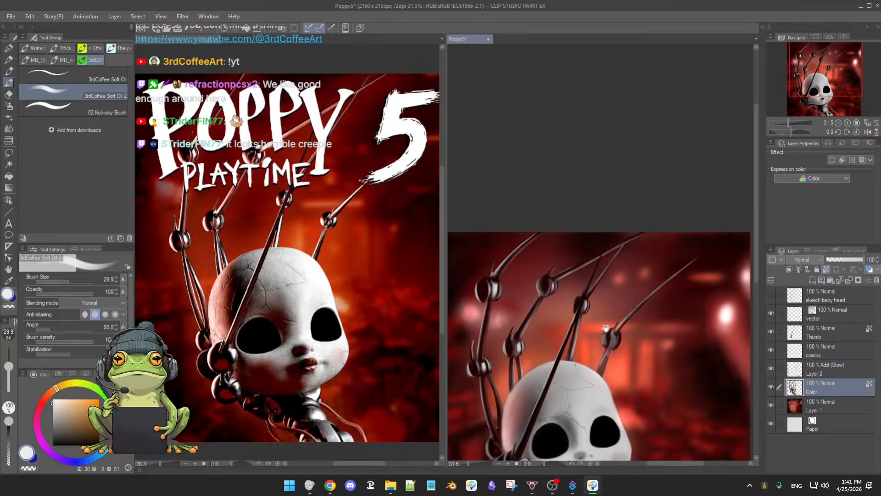
scroll(606, 328, up, 2)
drag(625, 306, 629, 298)
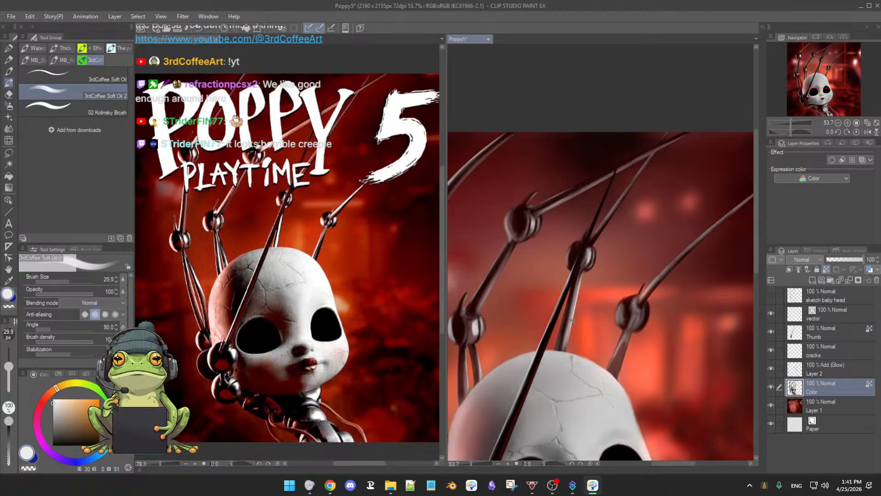
alt+click(569, 307)
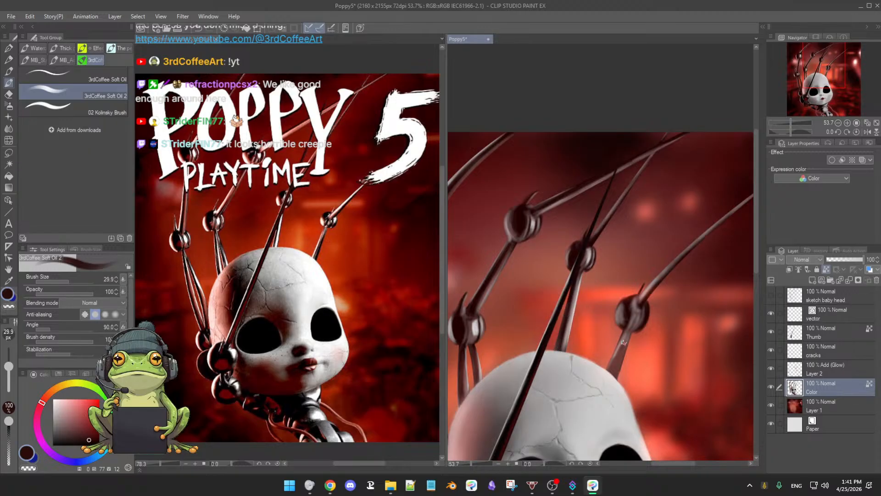
Step: Shade the fourth finger's lower rod and knuckle with near-black, and highlight the knuckle in sampled pinkish grey
drag(659, 343, 620, 351)
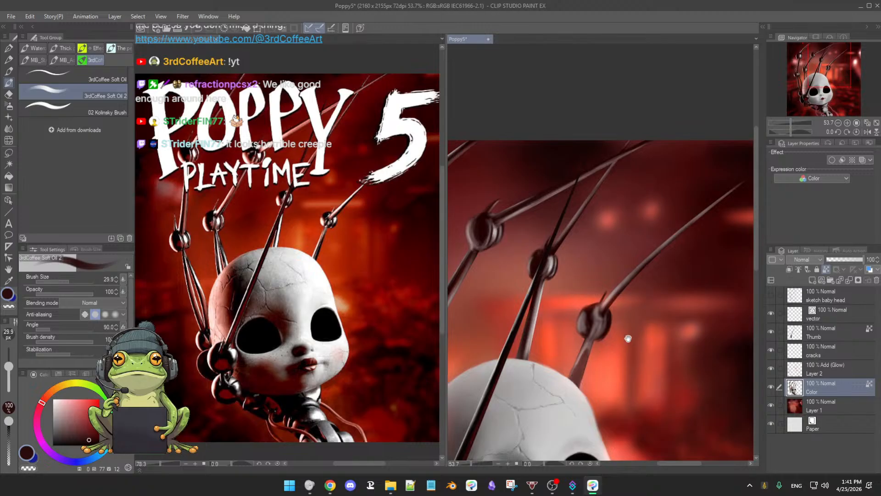
alt+click(528, 342)
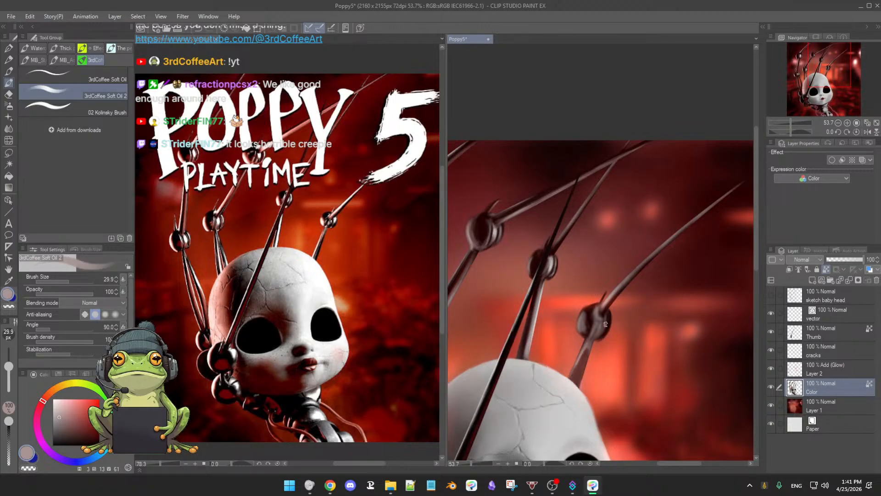
mouse_move(619, 333)
mouse_down()
mouse_move(590, 333)
mouse_move(627, 330)
mouse_up()
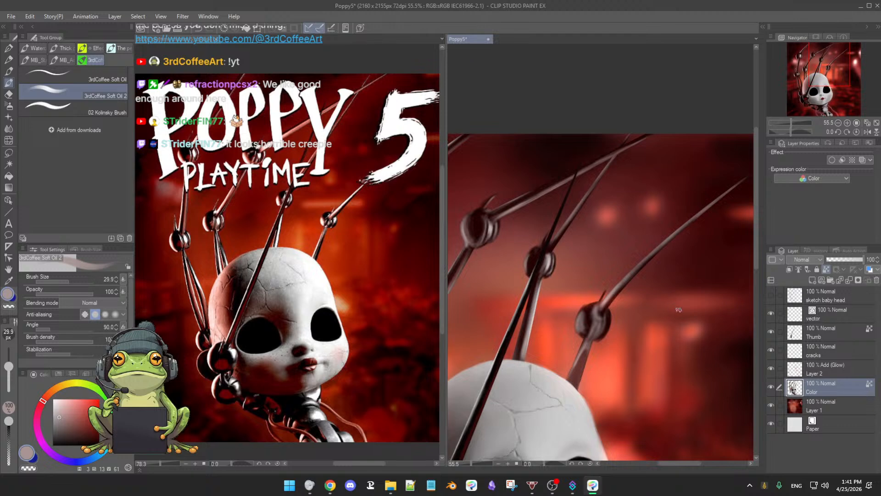
Step: Darken the fourth finger's top rod with near-black sampled from the third knuckle, and save the painting
drag(679, 312, 600, 328)
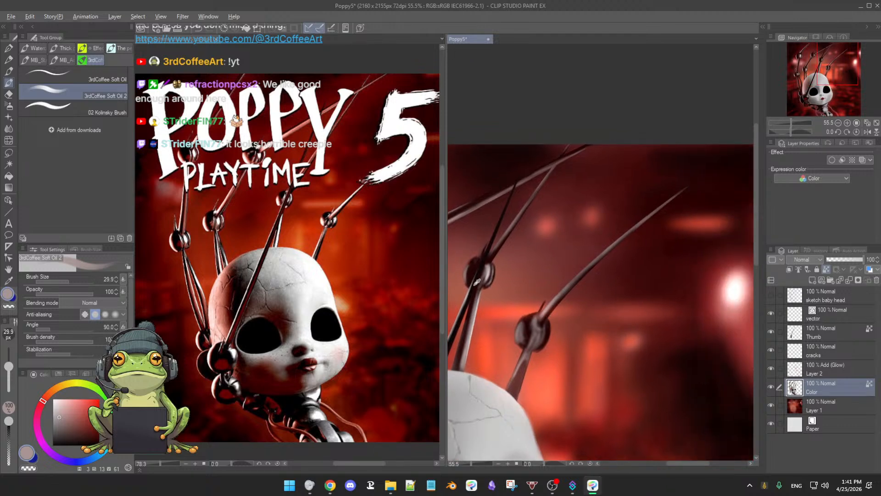
alt+click(477, 281)
drag(626, 291, 615, 286)
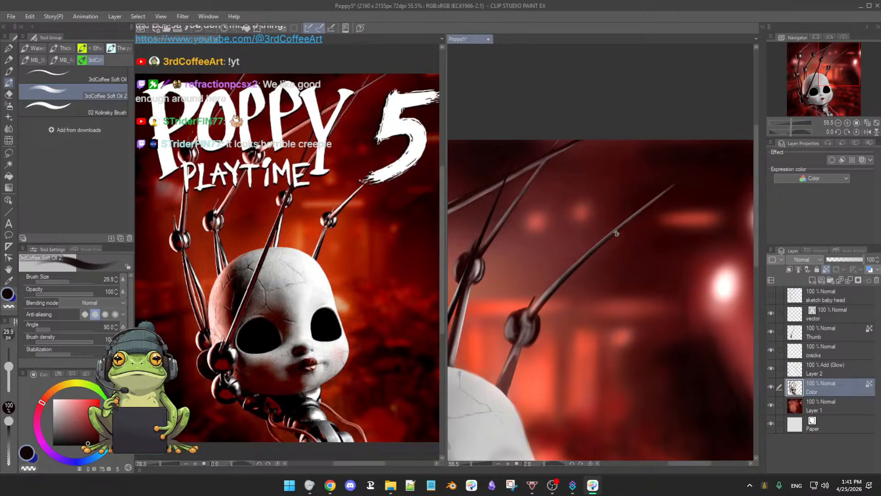
key(ctrl+s)
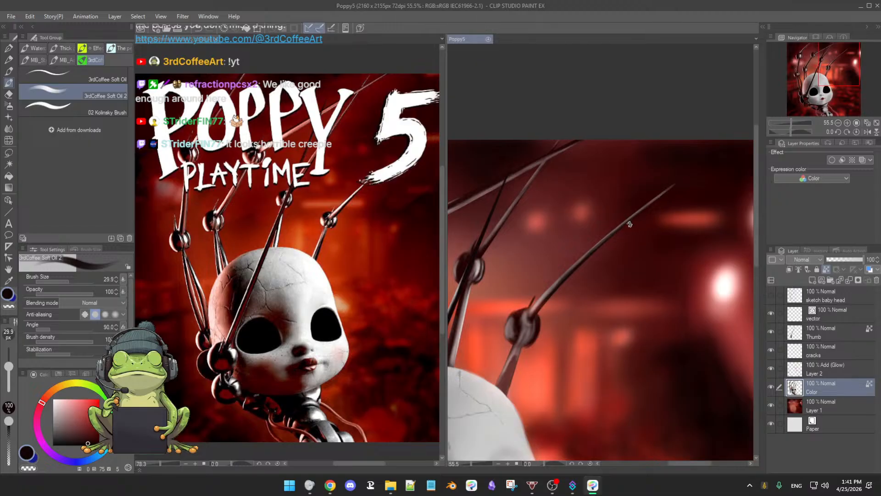
Step: Extend the near-black shading toward the tip of the fourth finger's top rod, undoing a stray stroke
drag(624, 224, 680, 183)
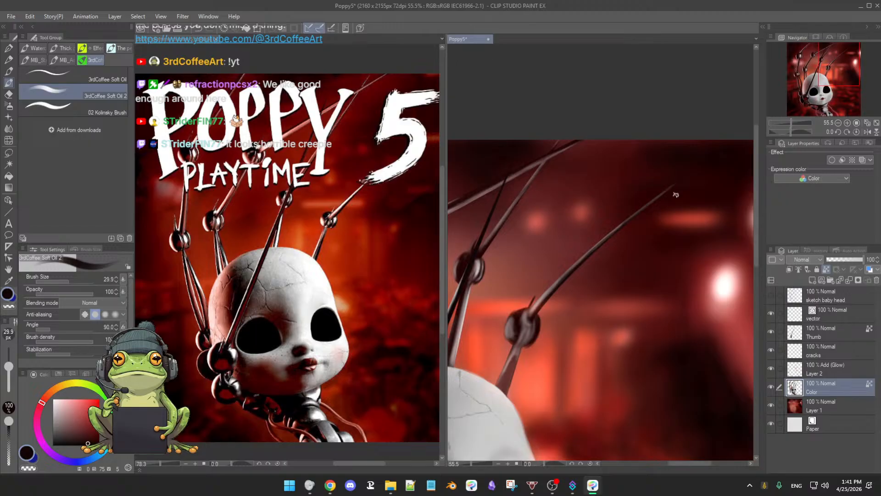
key(ctrl+z)
drag(589, 290, 614, 285)
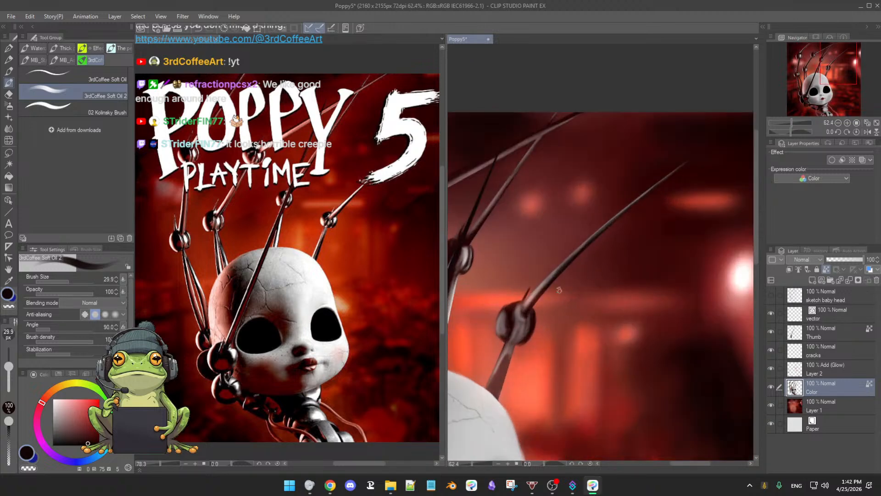
Step: Highlight the fourth finger's top rod along its length up to the tip in pale grey
alt+click(468, 253)
click(53, 406)
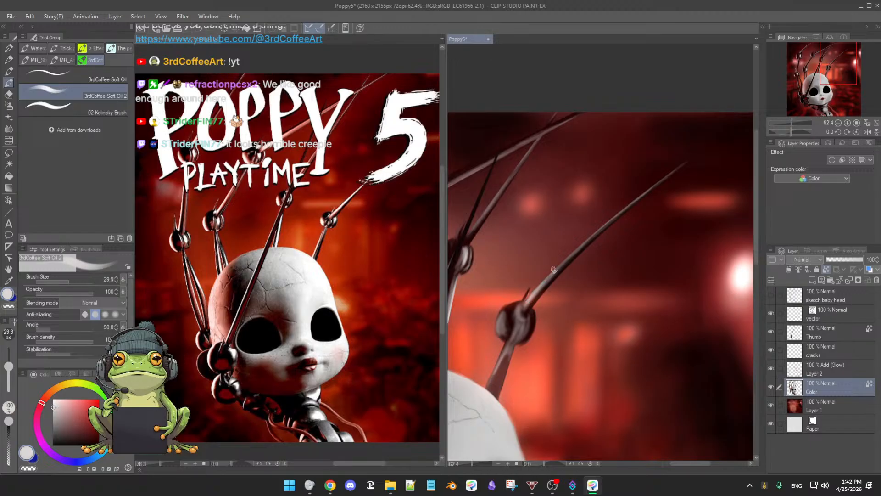
drag(549, 277, 621, 210)
drag(667, 170, 597, 255)
scroll(597, 256, down, 5)
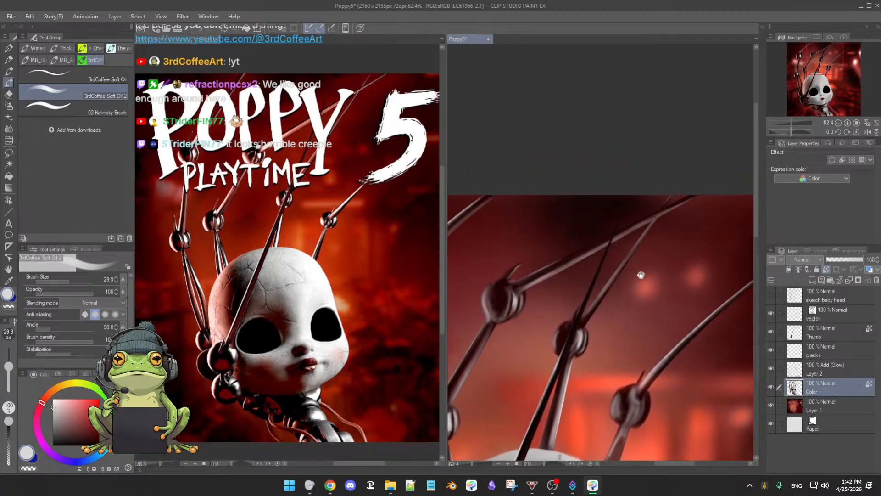
drag(669, 325, 647, 294)
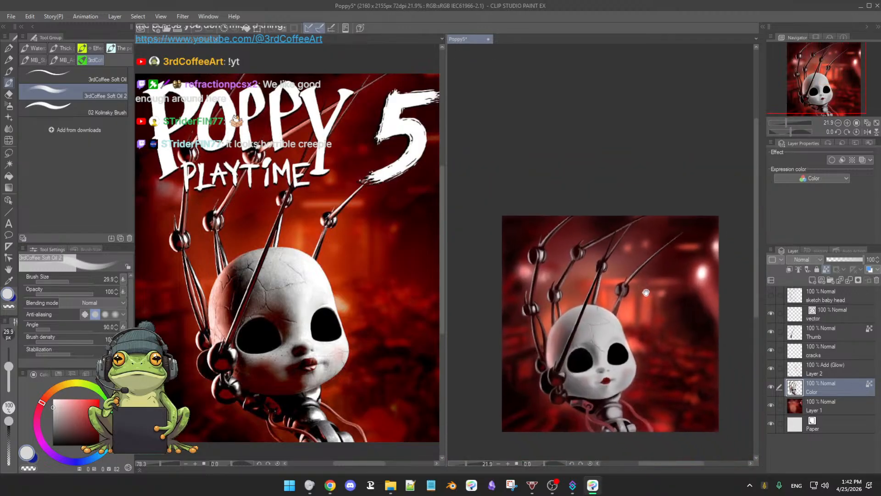
scroll(652, 304, up, 4)
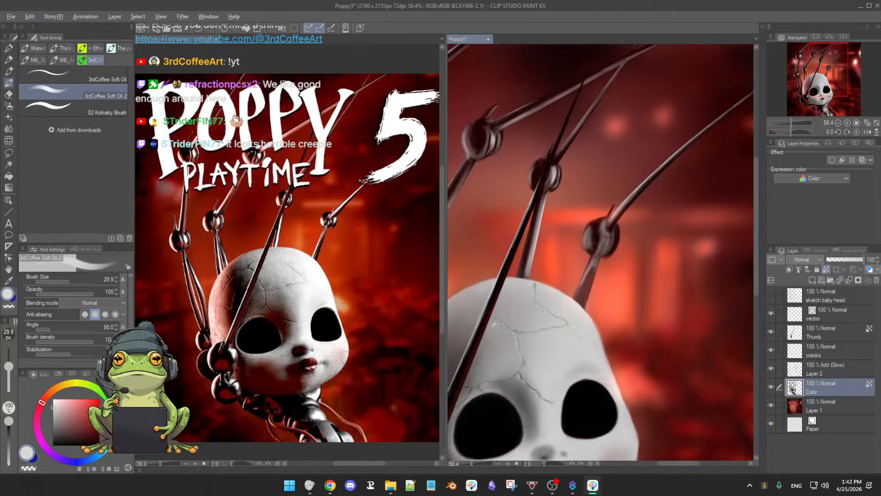
Step: Darken the fourth finger's lower rod with sampled near-black at brush size 36.4, comparing with the Color layer hidden, and sample black from the eye
alt+click(480, 330)
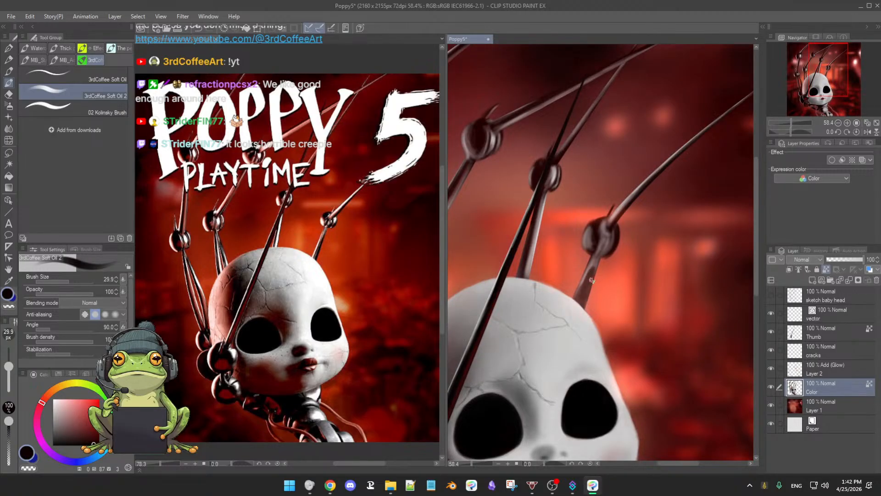
key(bracketright)
key(bracketright)
drag(590, 276, 582, 300)
click(771, 387)
click(772, 387)
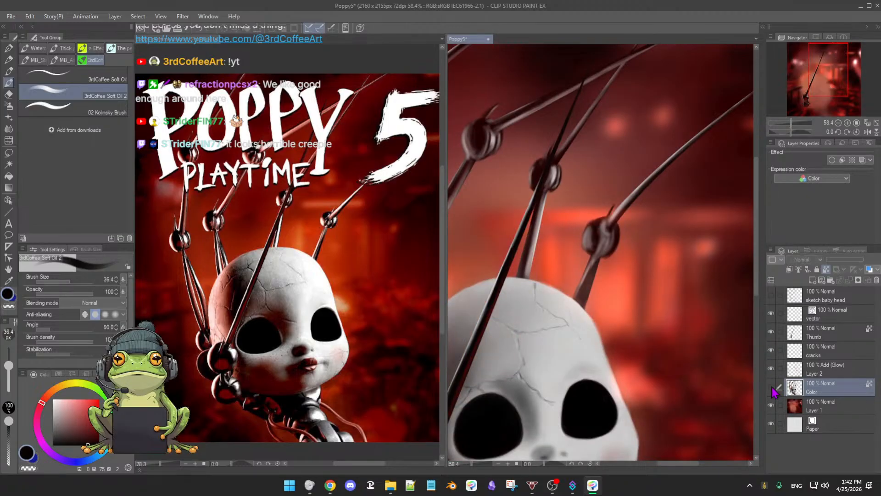
click(772, 387)
click(772, 387)
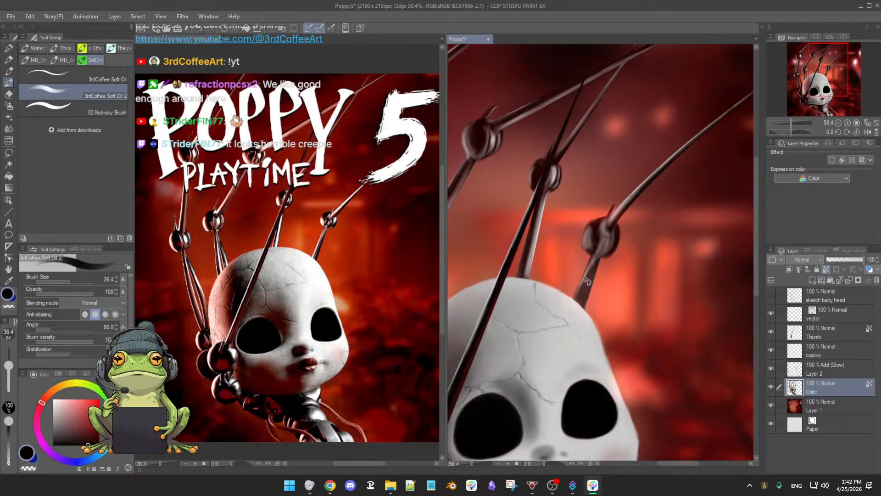
alt+click(592, 406)
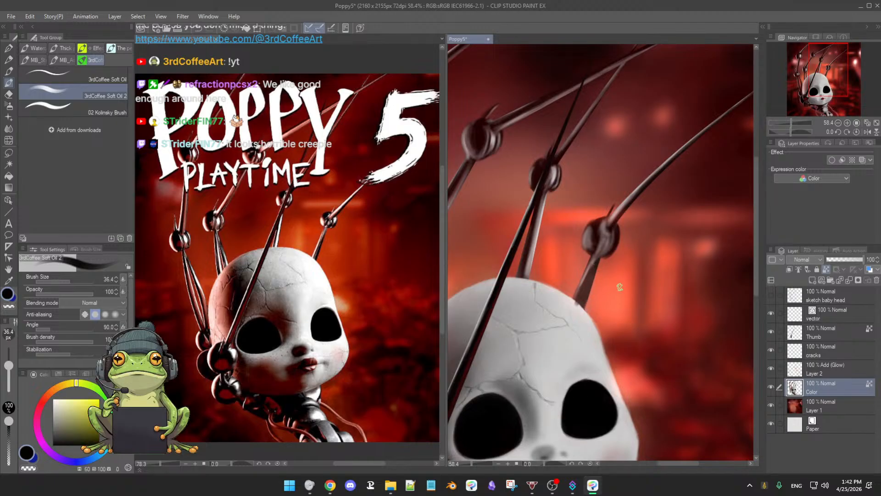
Step: Hide the Layer 1 background and toggle the Add (Glow) Layer 2 to examine how the glow affects the fingers
click(772, 406)
click(771, 405)
click(772, 406)
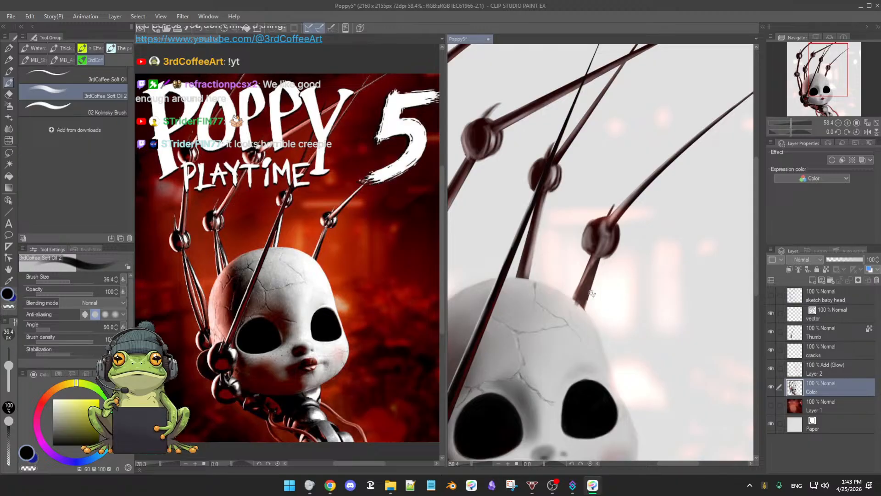
mouse_move(599, 298)
mouse_down()
mouse_move(613, 298)
mouse_move(601, 298)
mouse_up()
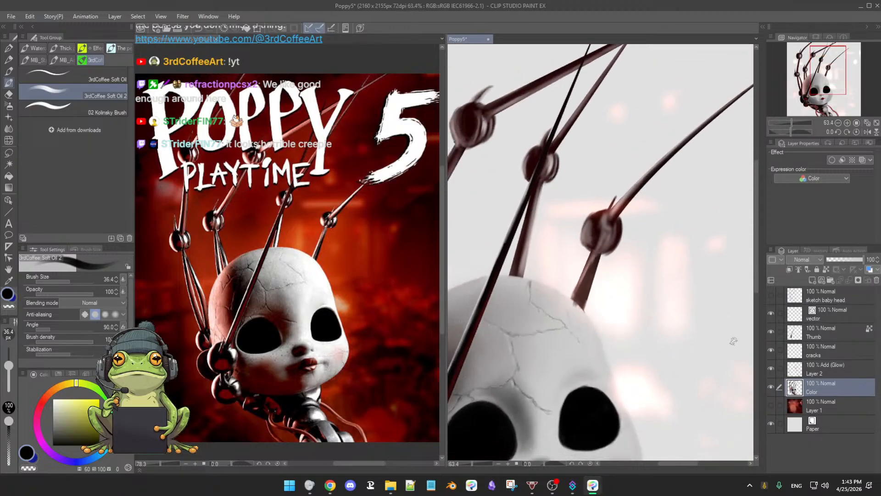
click(772, 369)
click(773, 369)
click(773, 370)
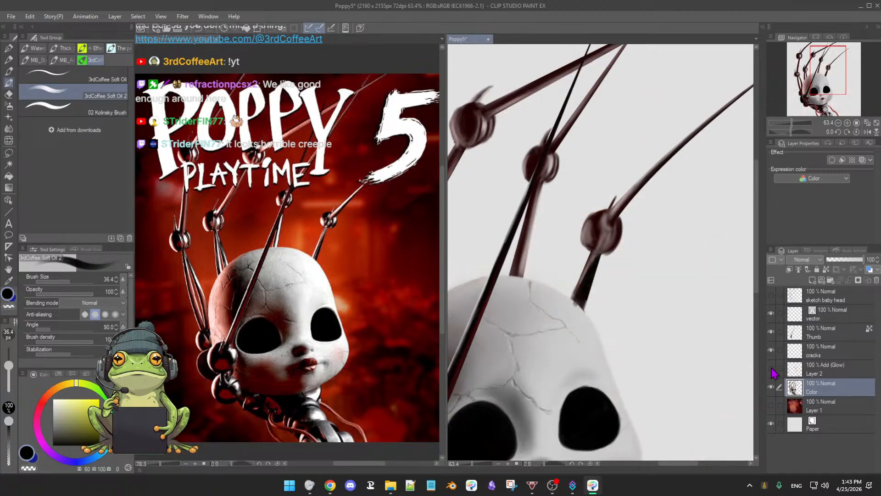
click(771, 370)
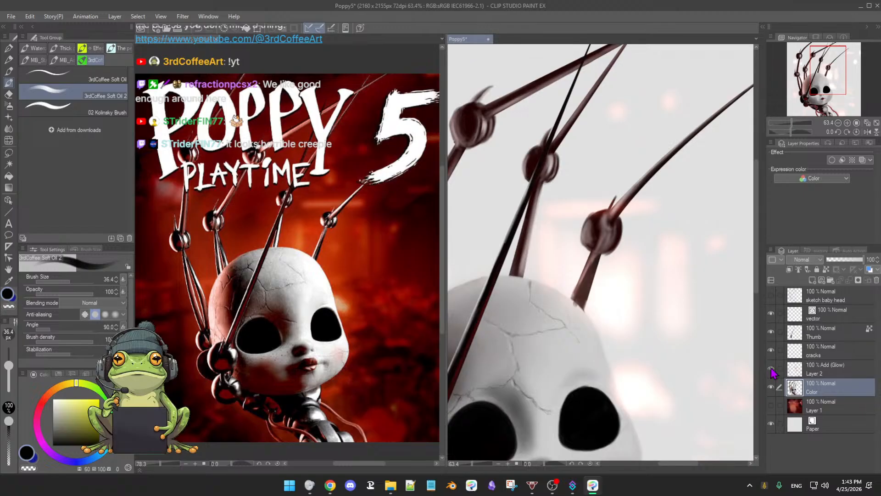
click(772, 369)
click(772, 370)
click(771, 370)
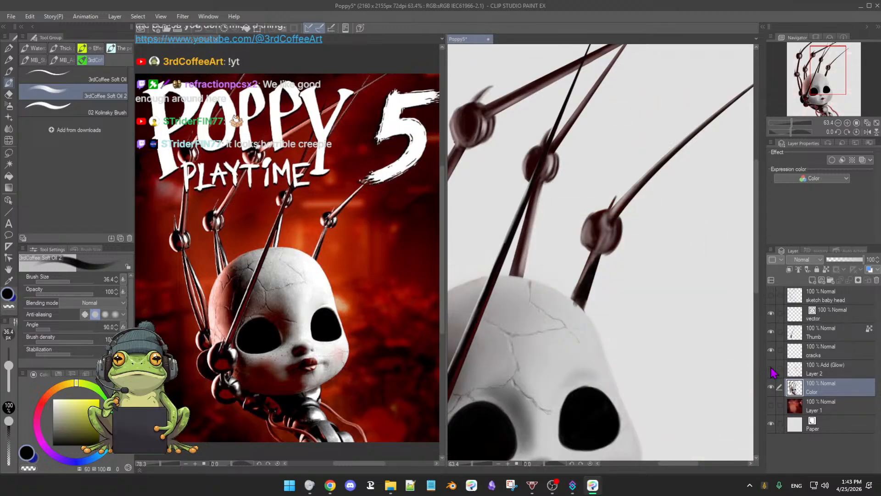
click(772, 370)
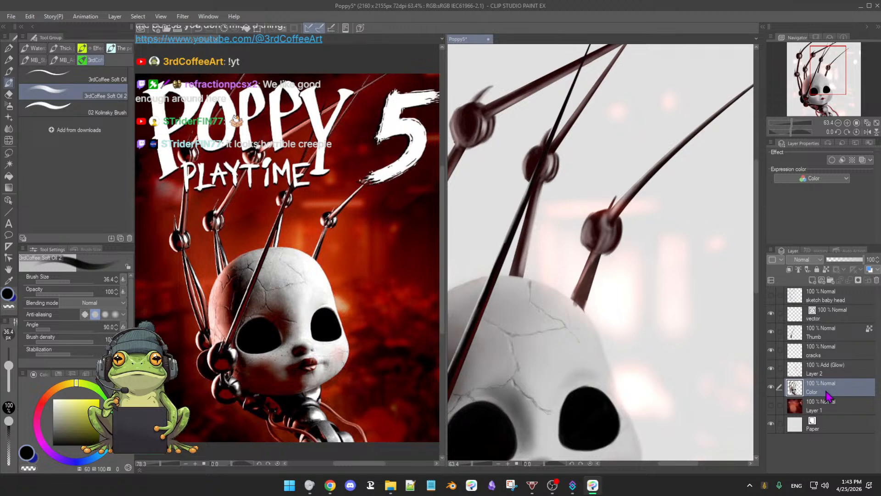
Step: Move the Color layer above the Add (Glow) Layer 2 and show the Layer 1 background again
drag(829, 396, 833, 368)
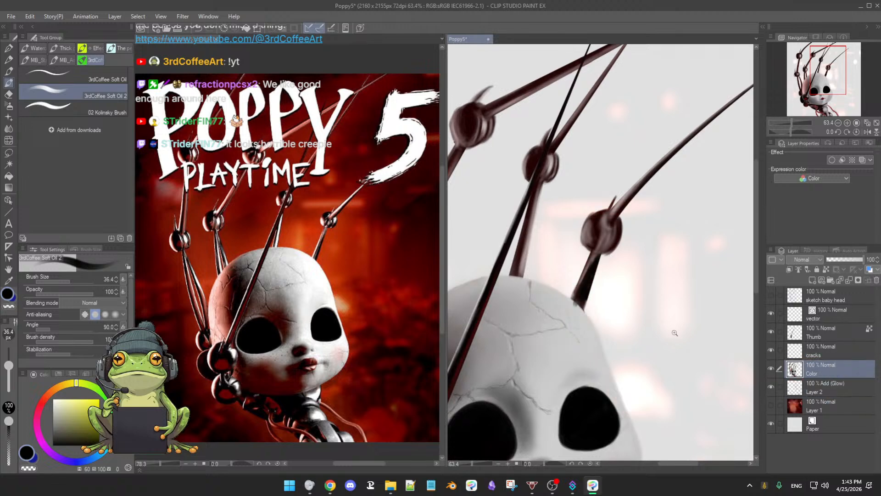
ctrl+space+drag(675, 335, 654, 334)
drag(699, 352, 691, 299)
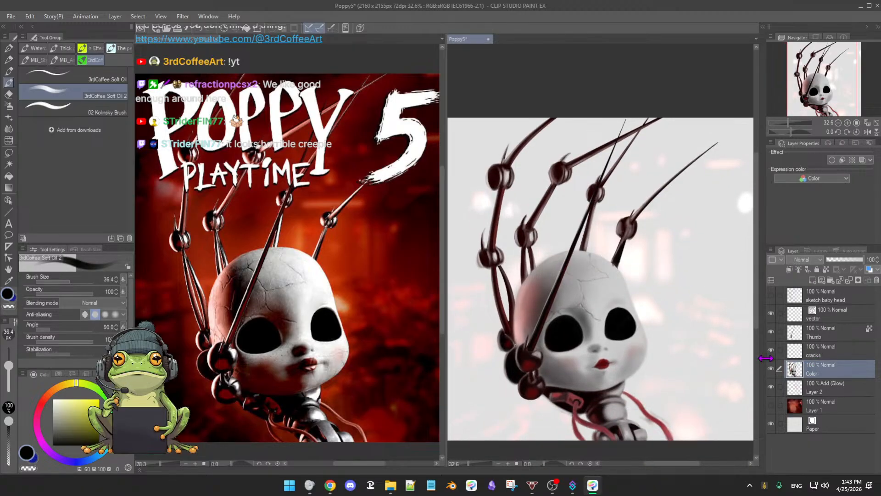
click(772, 405)
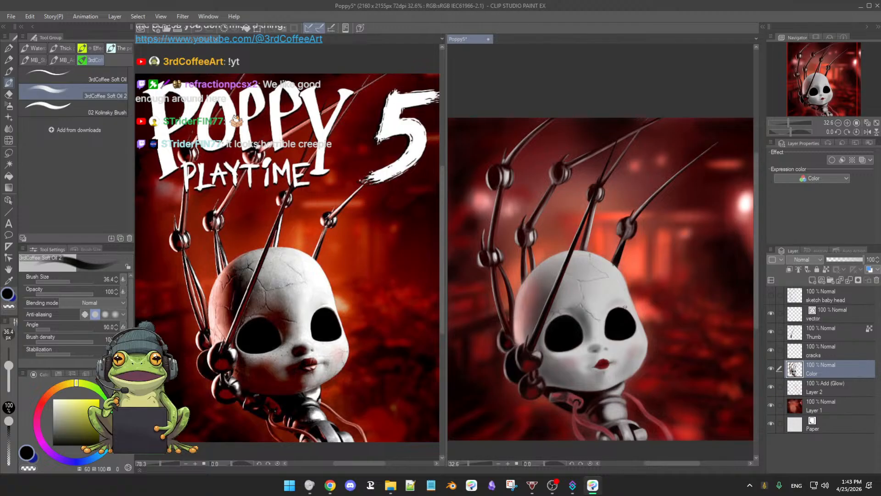
Step: Shade the fourth finger's knuckle with near-black sampled from its lower rod, and sample a greyish brown from the knuckle
scroll(642, 314, up, 5)
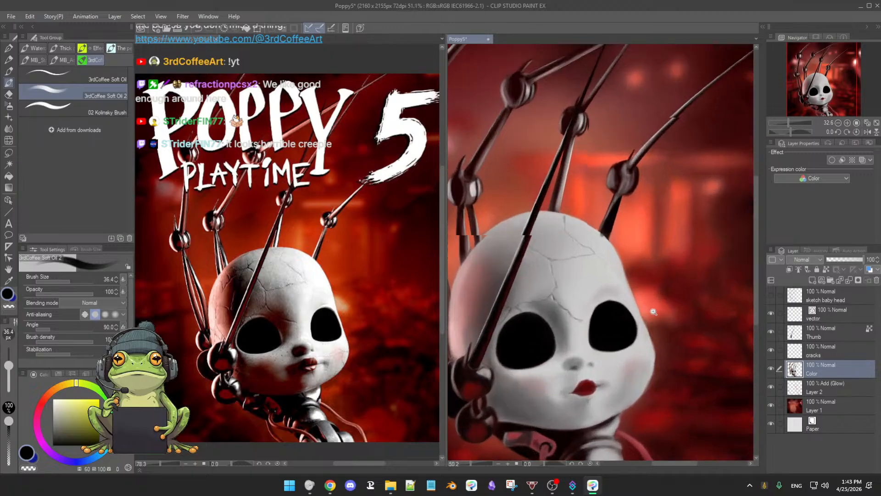
scroll(645, 305, up, 2)
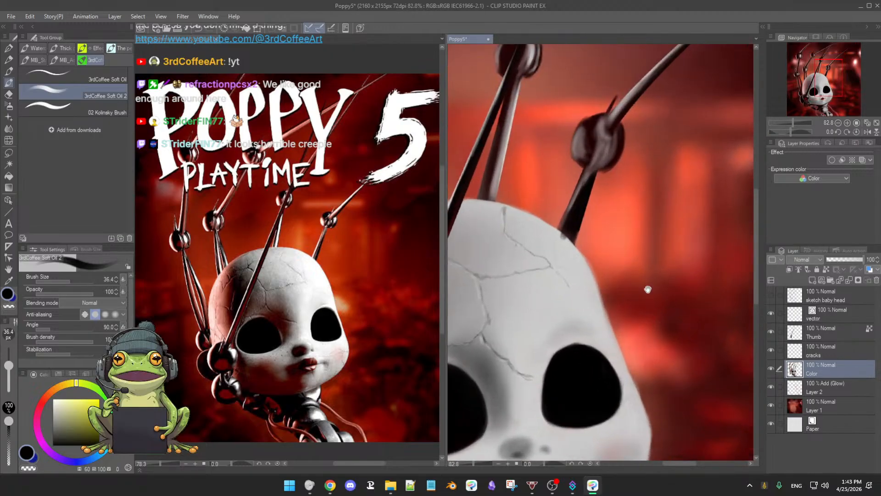
drag(615, 286, 628, 337)
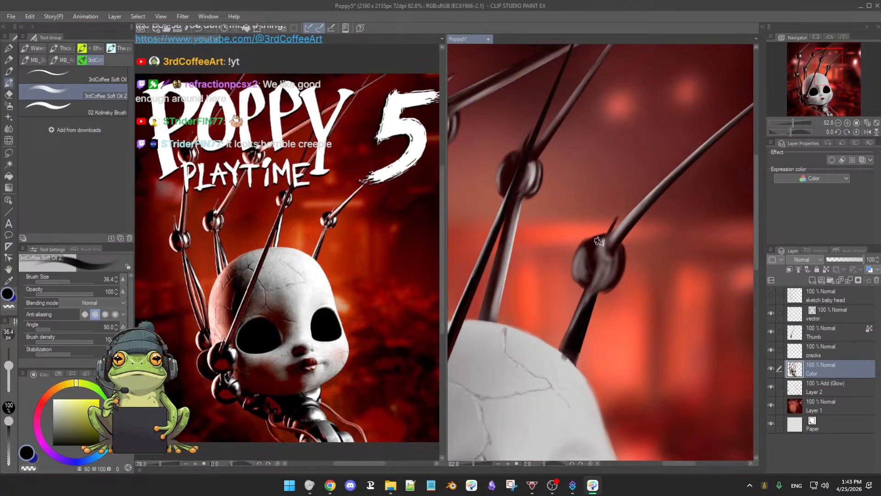
alt+click(584, 317)
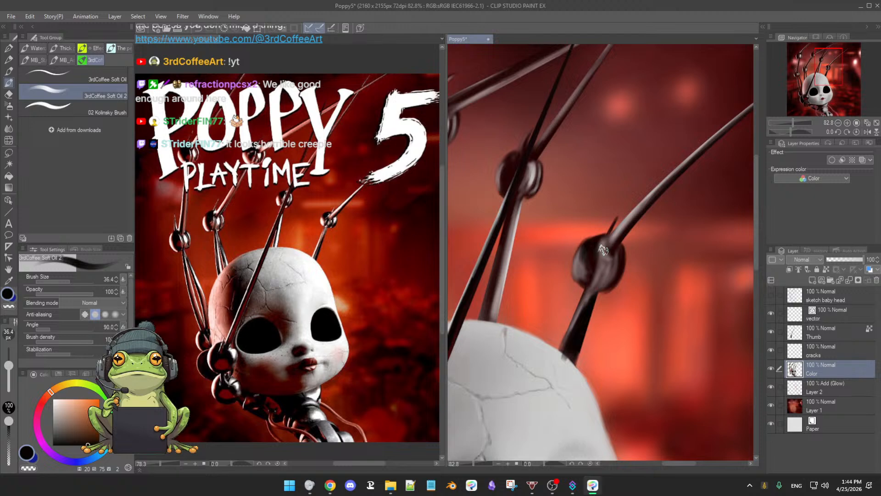
alt+click(581, 265)
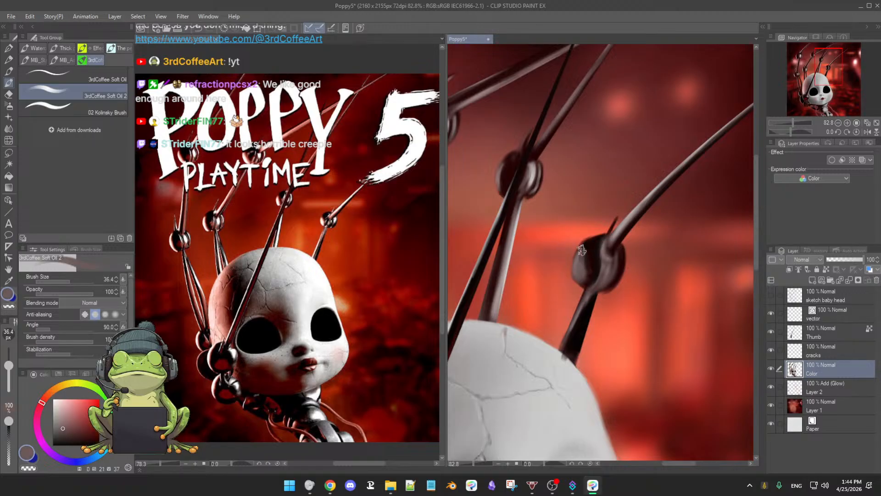
Step: Tint the fourth finger's knuckle with orange-red sampled from the background, and blend it with sampled near-black and greyish brown
alt+click(605, 316)
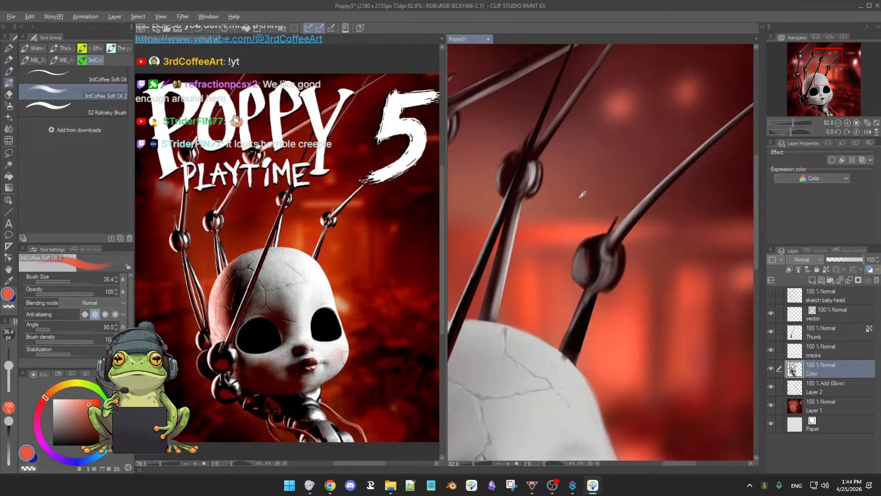
alt+click(586, 252)
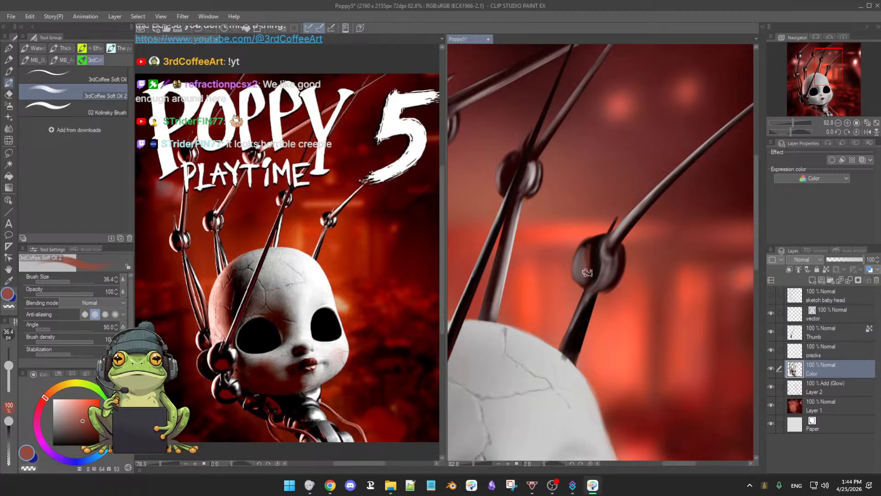
alt+click(595, 251)
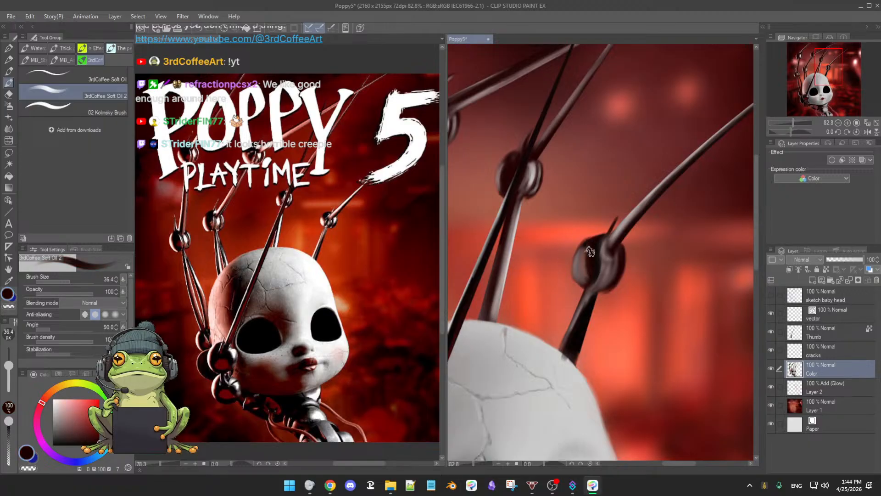
alt+click(587, 274)
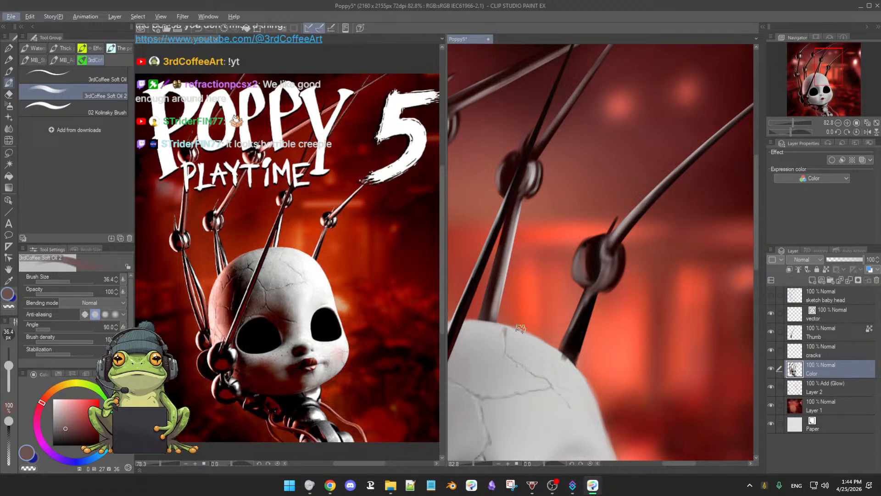
Step: Lock the Color layer's transparent pixels and highlight the left side of the fourth finger's knuckle in pale grey
alt+click(524, 341)
drag(52, 408, 52, 403)
drag(574, 308, 572, 302)
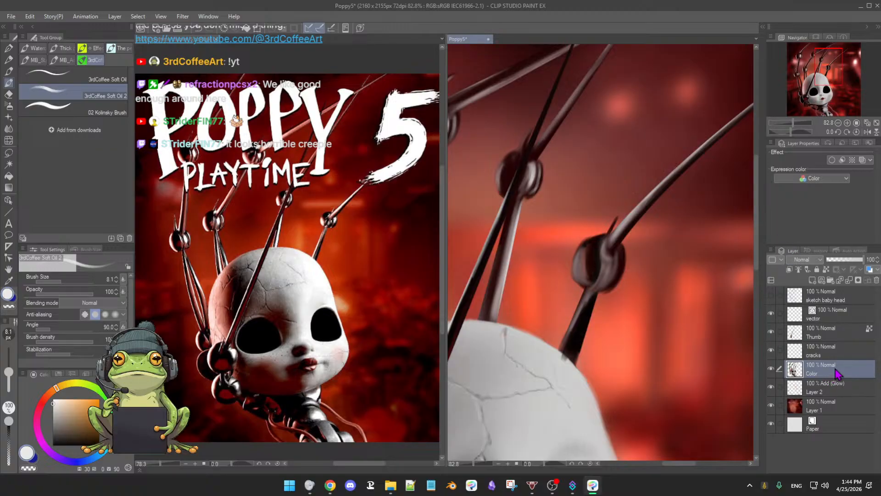
click(826, 269)
drag(587, 259, 590, 238)
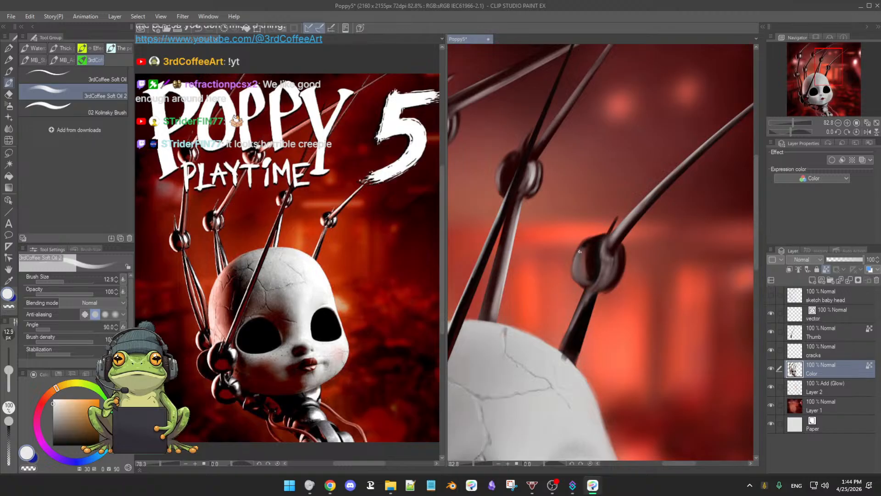
drag(583, 271, 578, 256)
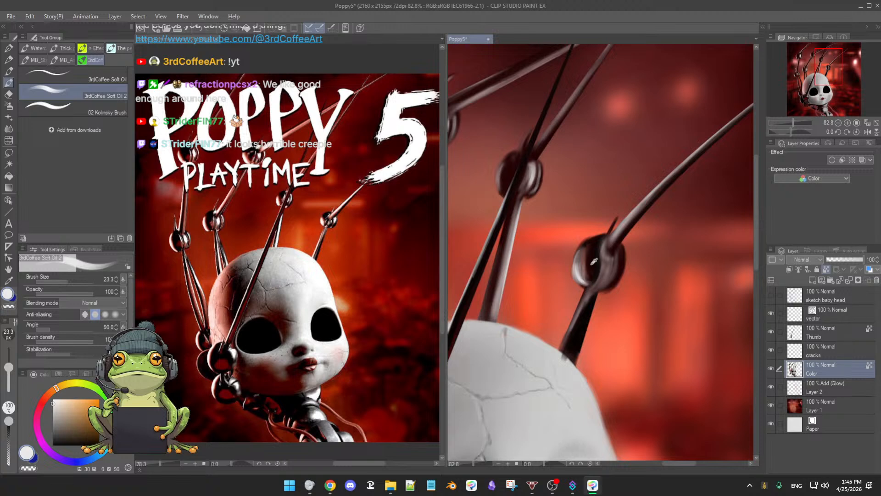
Step: Rework the dark centre of the fourth finger's knuckle and blend its left half with sampled greyish brown at brush size 32.6
alt+click(592, 257)
key(bracketright)
mouse_move(587, 270)
mouse_down()
mouse_move(592, 249)
mouse_move(586, 254)
mouse_up()
alt+click(584, 256)
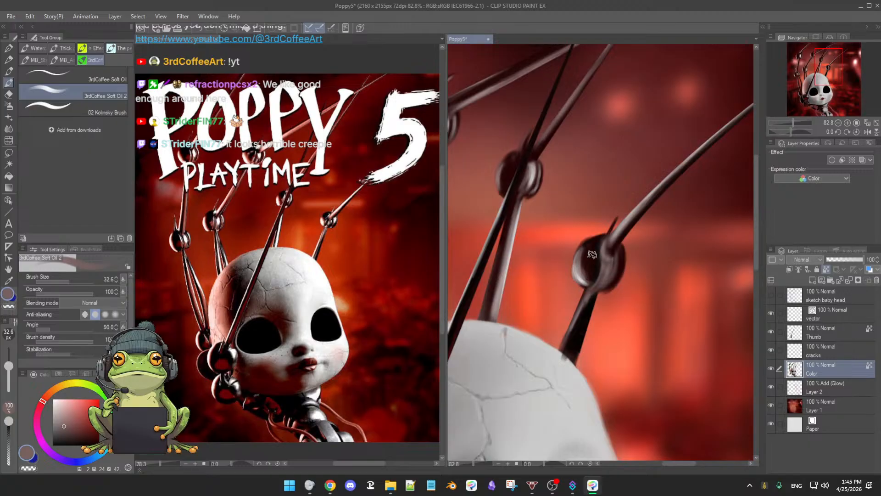
alt+click(582, 280)
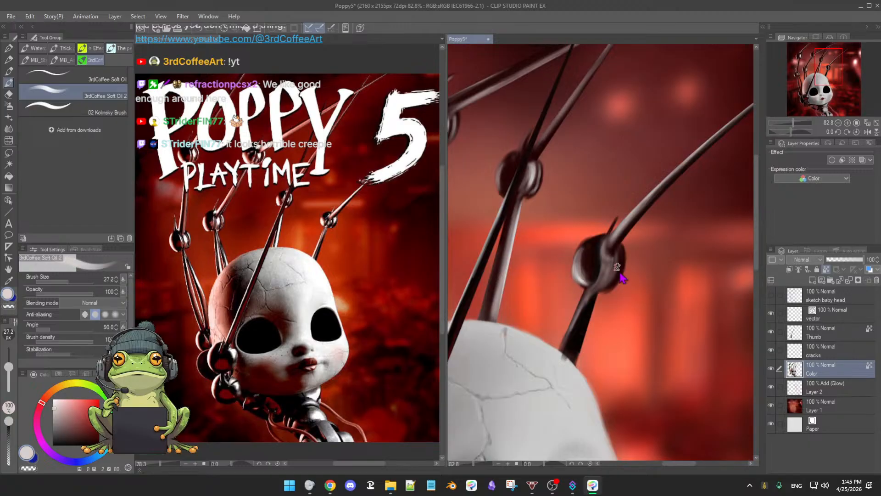
Step: Highlight the right side of the fourth finger's knuckle in pale grey, and touch up the head's edge below the rod with sampled off-white
key(bracketleft)
mouse_move(622, 252)
mouse_down()
mouse_move(617, 279)
mouse_move(621, 260)
mouse_move(622, 268)
mouse_up()
alt+click(573, 367)
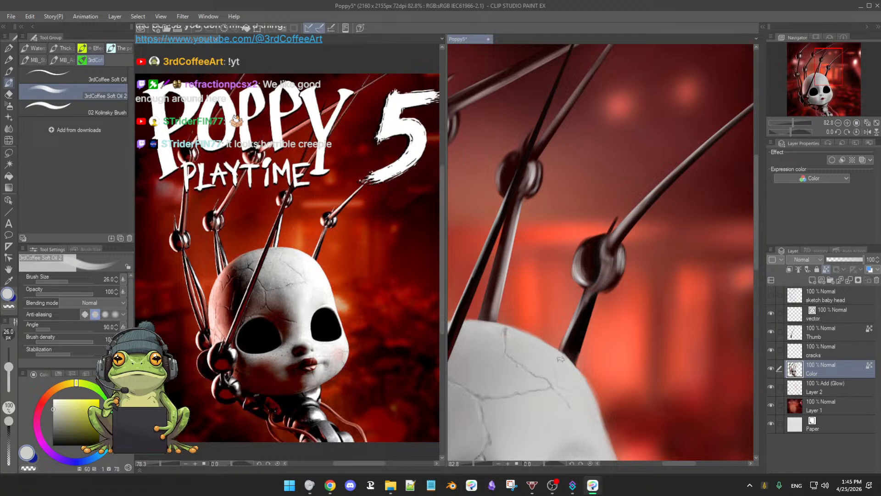
scroll(560, 359, down, 5)
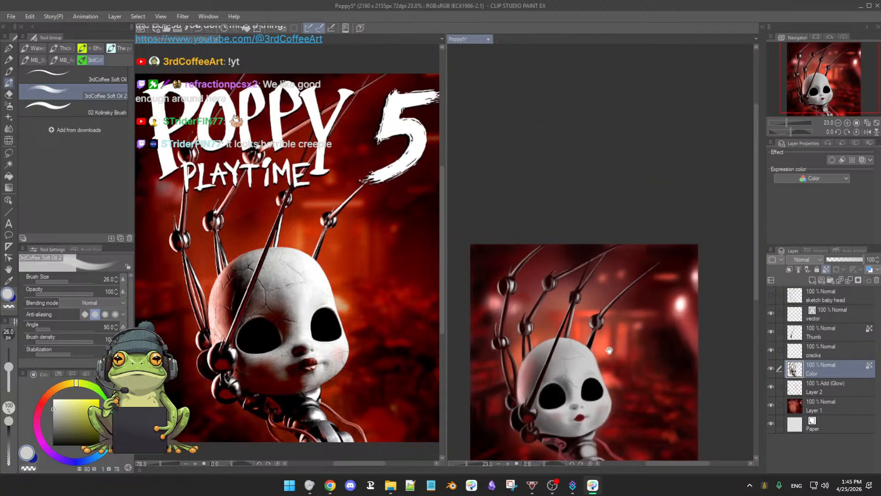
drag(609, 351, 601, 260)
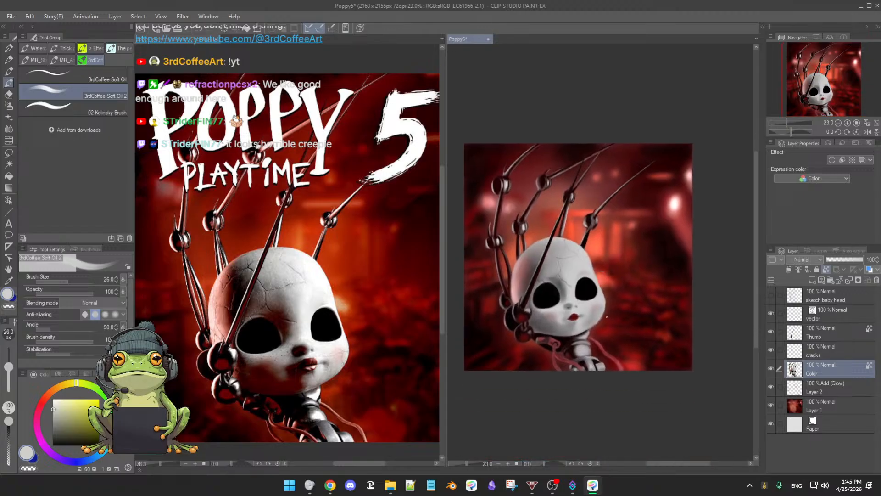
scroll(603, 316, up, 2)
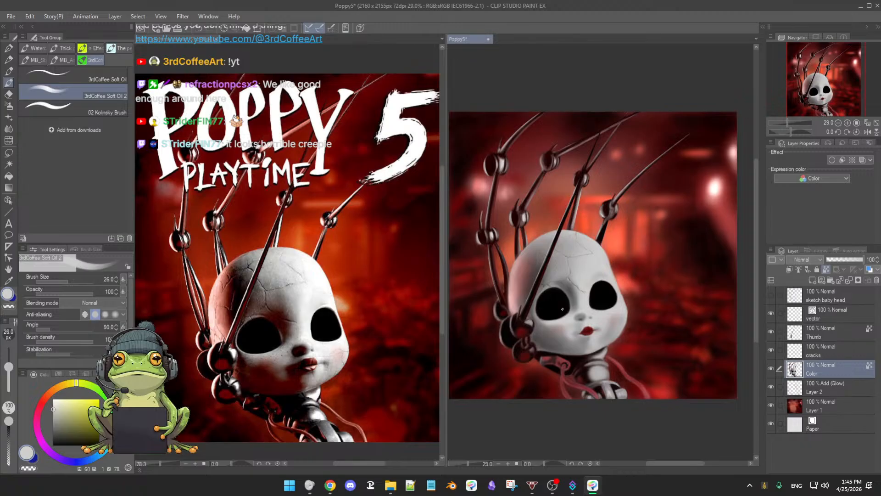
Step: With the Color layer's transparent pixels unlocked, clean up the first finger's rod and knuckle edges using the 3rdCoffee Soft Eraser at size 30.4
mouse_move(556, 319)
mouse_down()
mouse_move(592, 279)
mouse_move(583, 309)
mouse_up()
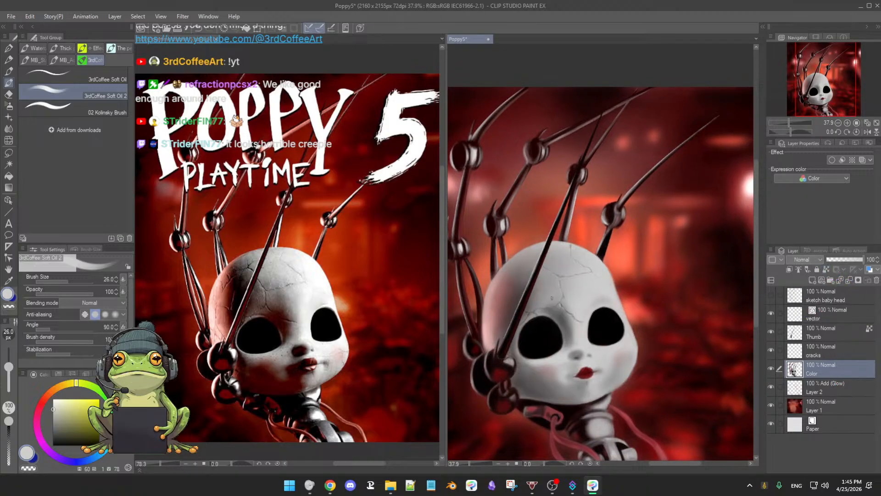
drag(552, 299, 572, 329)
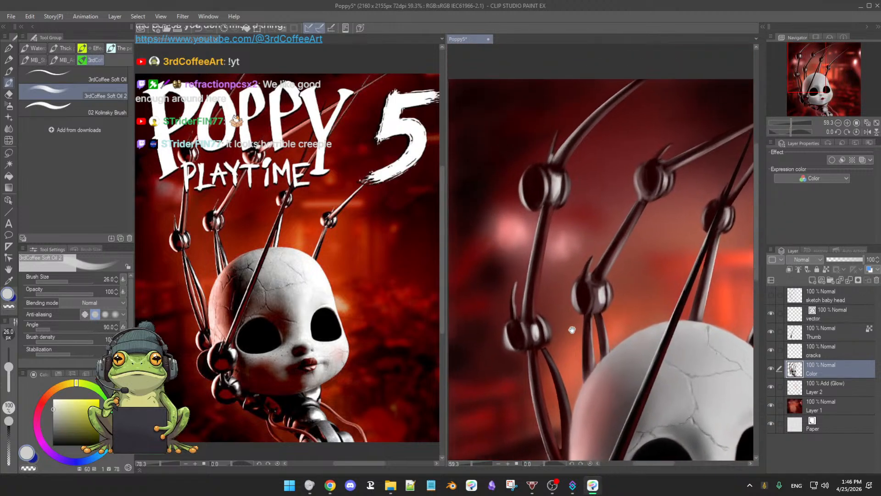
key(e)
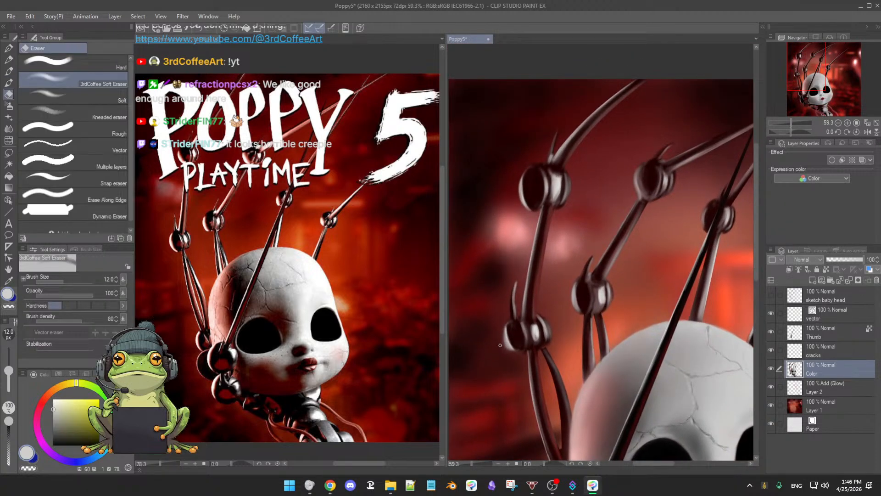
drag(9, 372, 6, 369)
key(b)
click(771, 369)
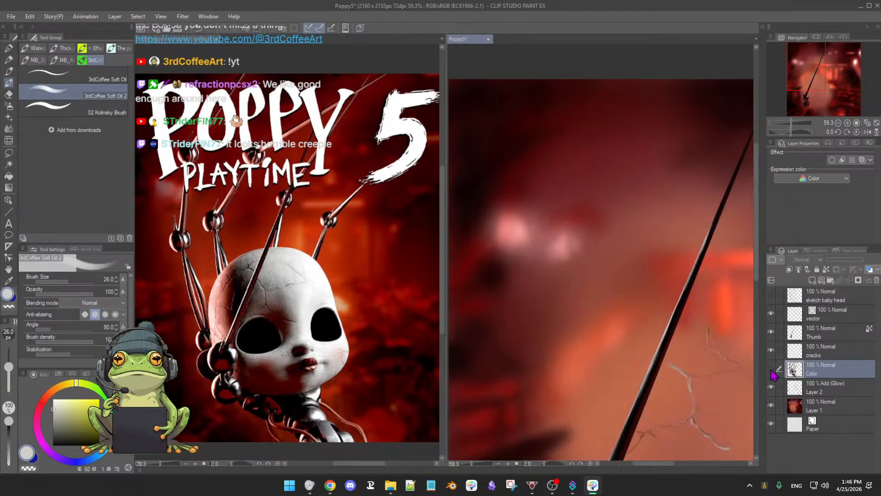
click(772, 368)
key(e)
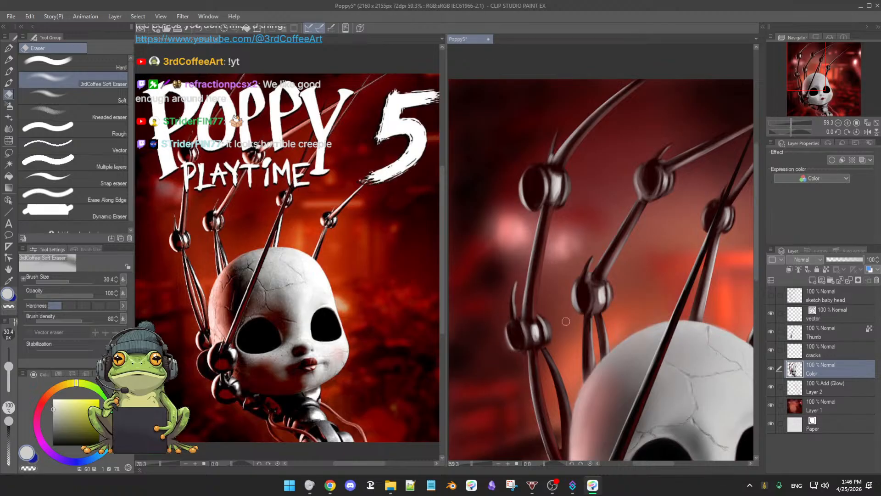
key(b)
drag(570, 318, 549, 320)
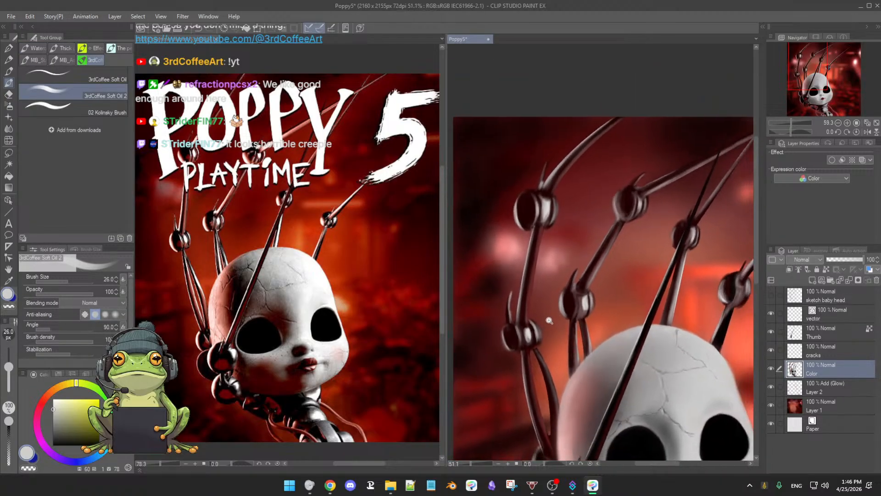
key(e)
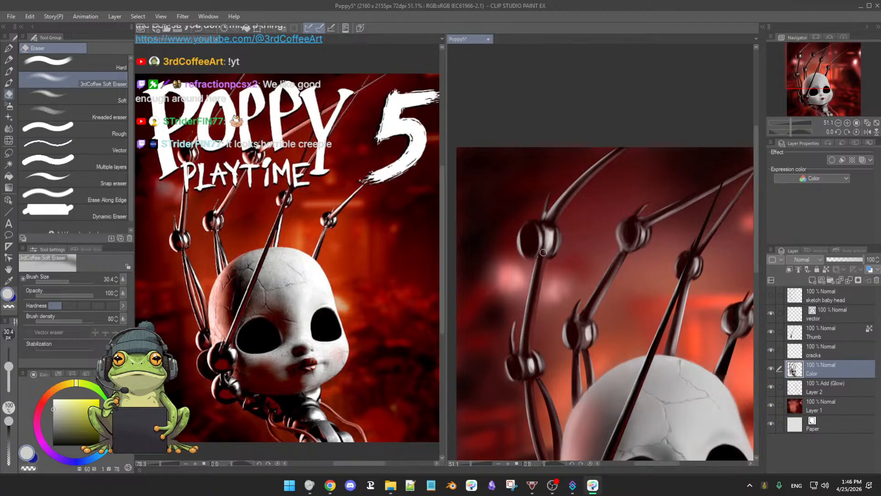
key(b)
Step: Blend the second finger's upper knuckle with sampled near-black and greyish brown at brush size 50.4, and tint the third finger's knuckle with background orange-red
mouse_move(596, 258)
mouse_down()
mouse_move(562, 254)
mouse_move(563, 266)
mouse_move(632, 260)
mouse_move(595, 285)
mouse_move(570, 276)
mouse_up()
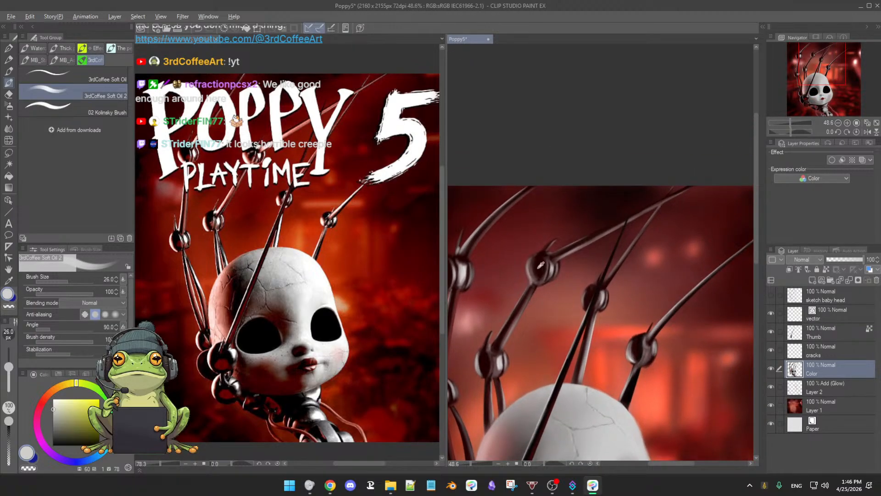
alt+click(541, 264)
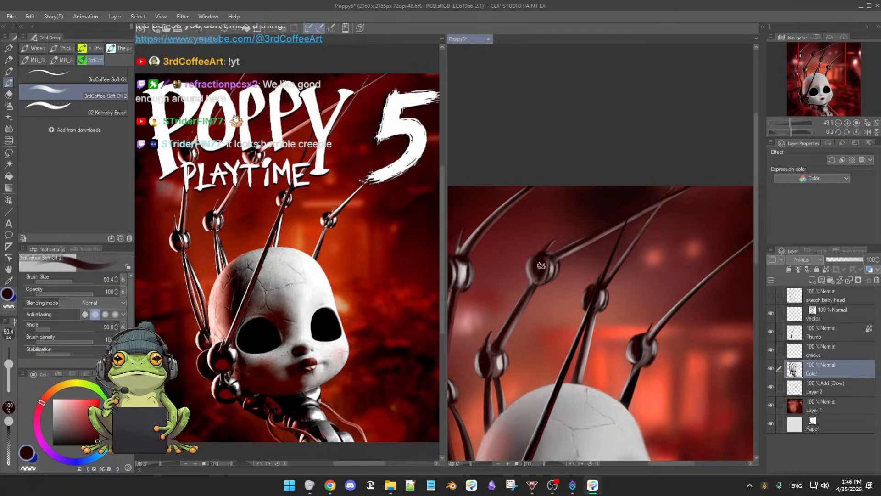
alt+click(536, 276)
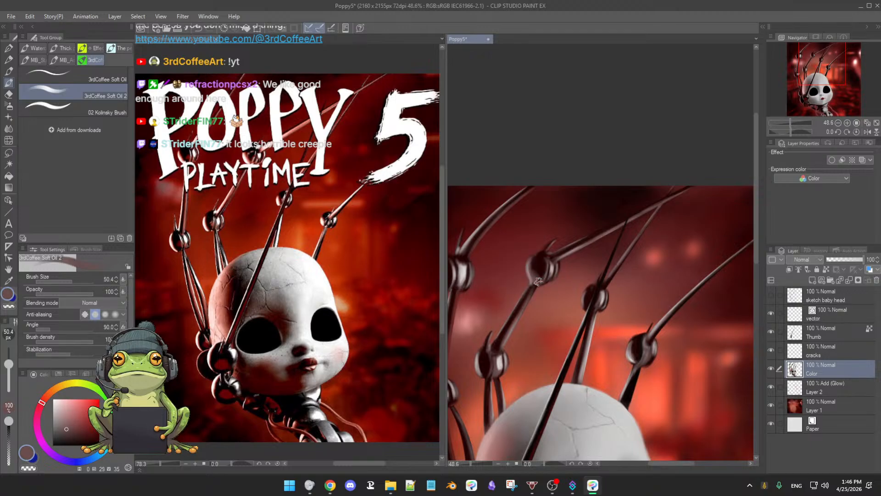
drag(563, 284, 541, 277)
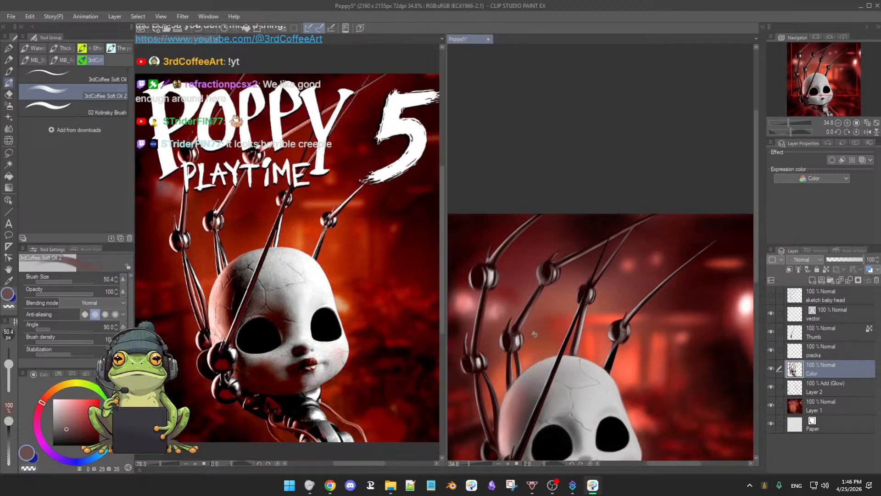
alt+click(527, 359)
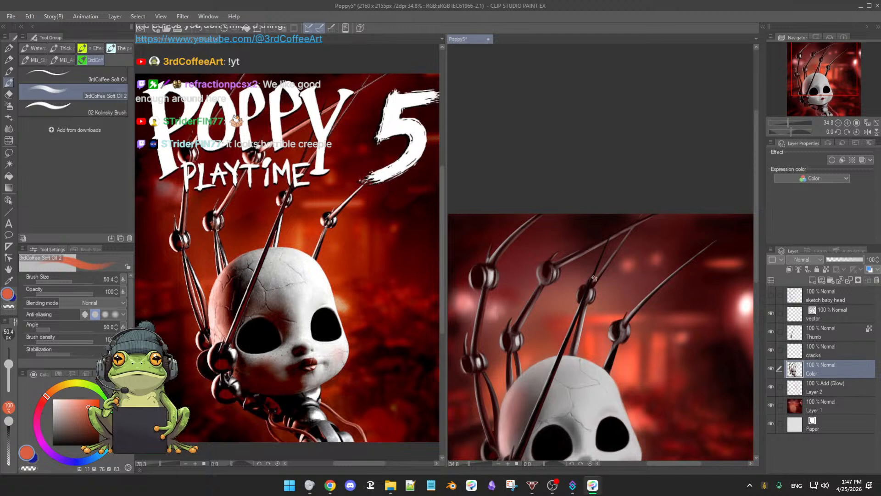
drag(535, 314, 546, 291)
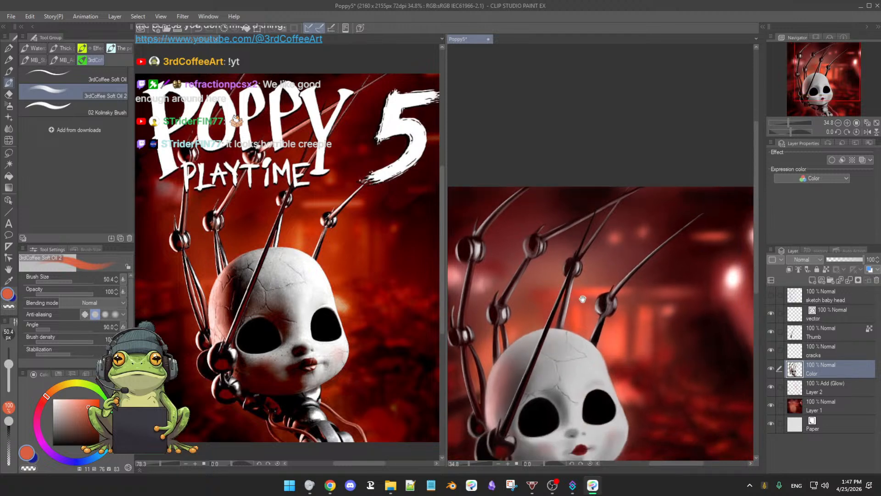
Step: Rework the right half of the fourth finger's knuckle with sampled near-black, greyish brown and mid-grey at brush size 38.1
scroll(589, 319, up, 3)
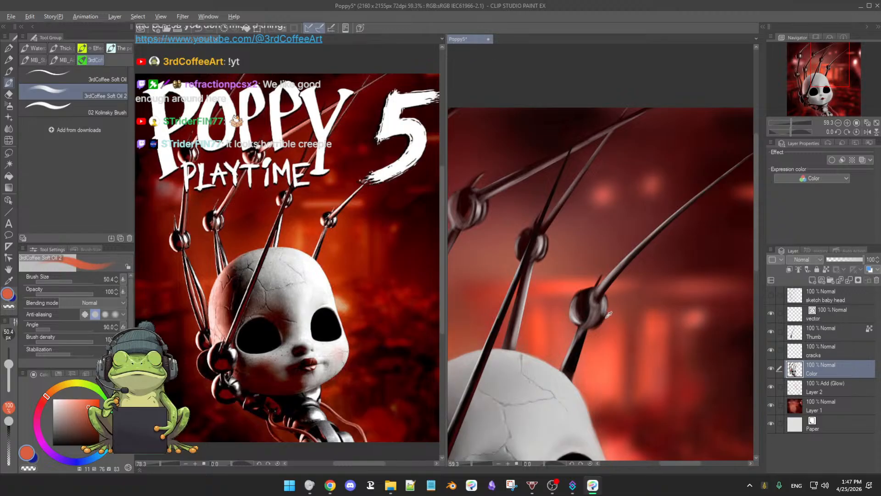
alt+click(605, 317)
key(bracketleft)
key(bracketleft)
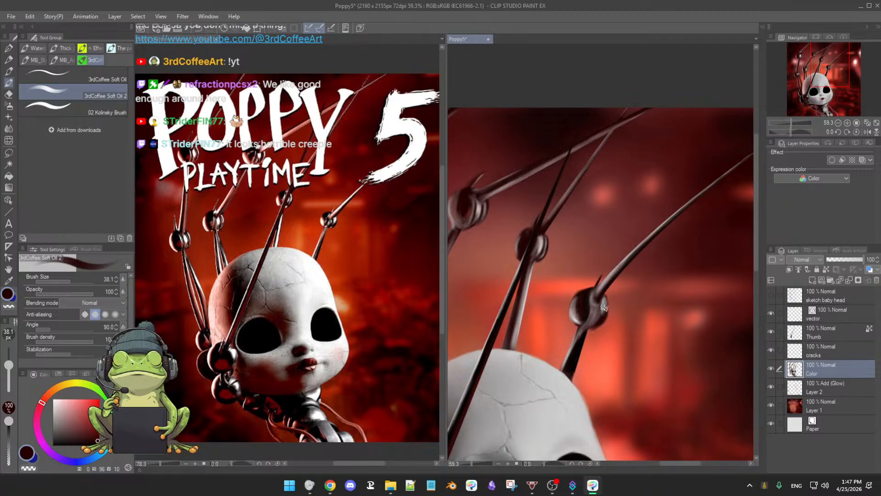
alt+click(600, 305)
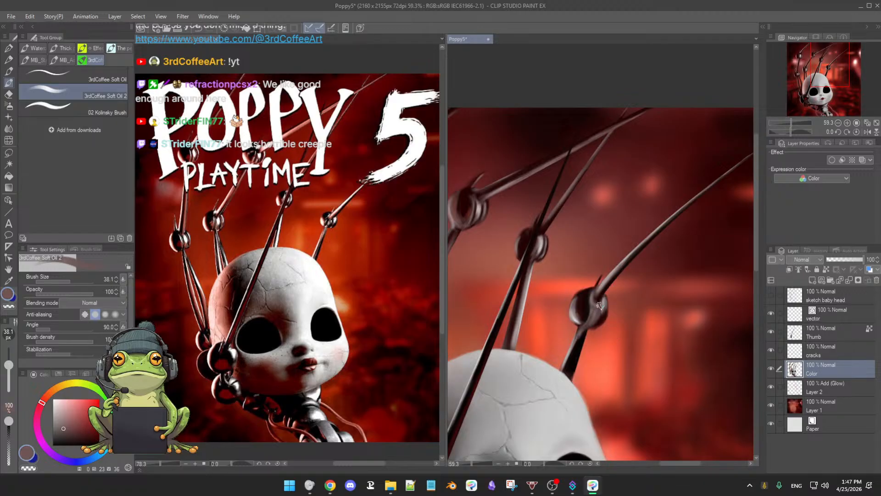
alt+click(605, 303)
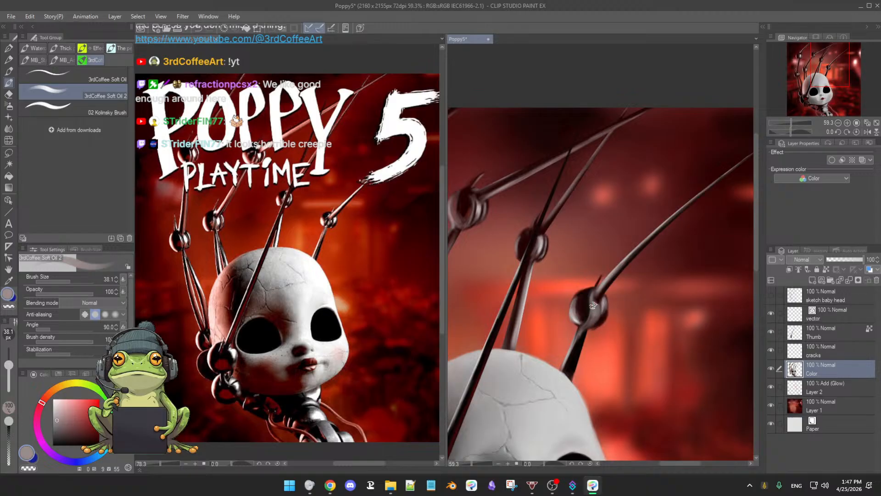
Step: Highlight the fourth finger's knuckle in light grey at brush size 31.5, and touch up the third finger's knuckle with sampled near-black at size 28.2
alt+click(547, 372)
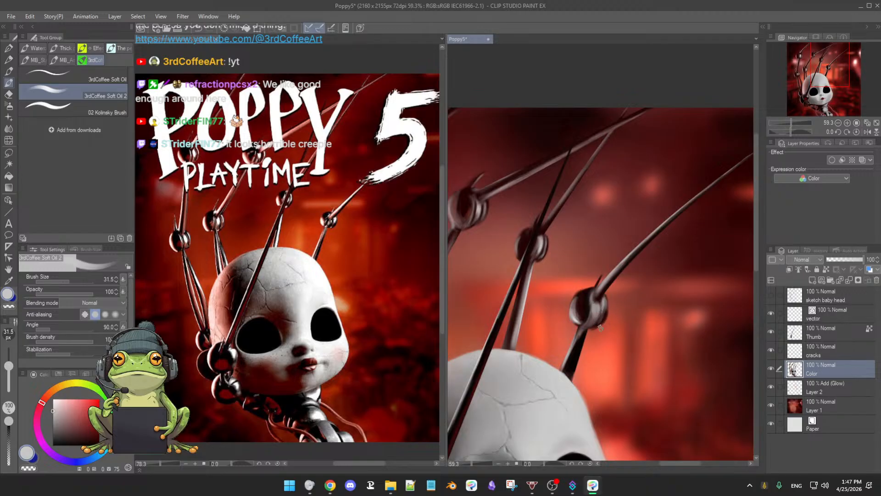
alt+click(579, 349)
key([)
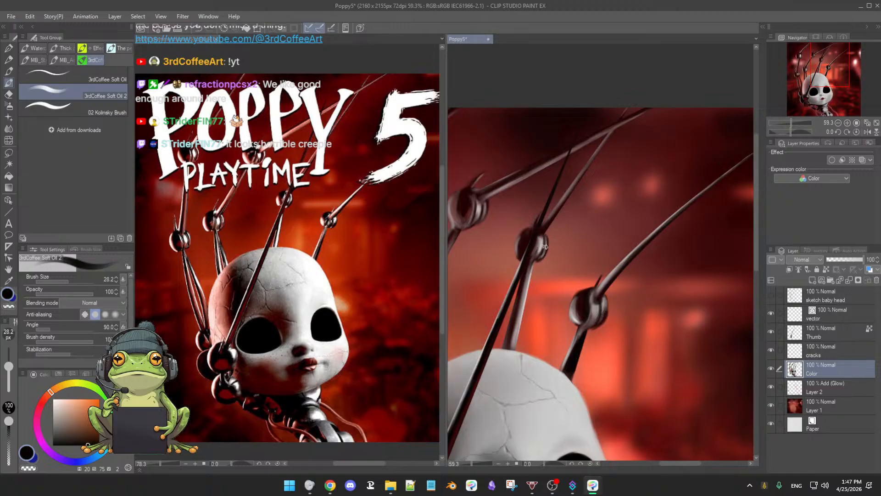
Step: Refine the left edge of the first finger's upper knuckle with the soft eraser and sampled dark reddish brown at brush size 28.2
drag(513, 250, 567, 277)
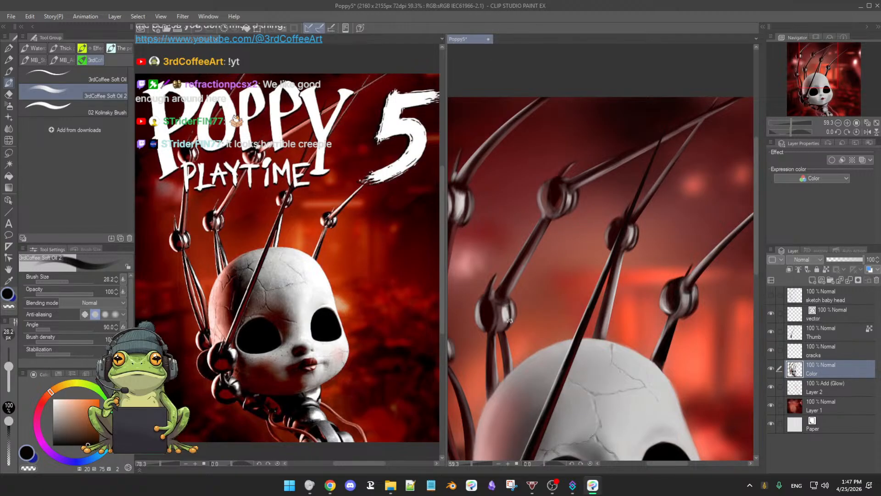
scroll(522, 299, up, 3)
drag(488, 268, 540, 266)
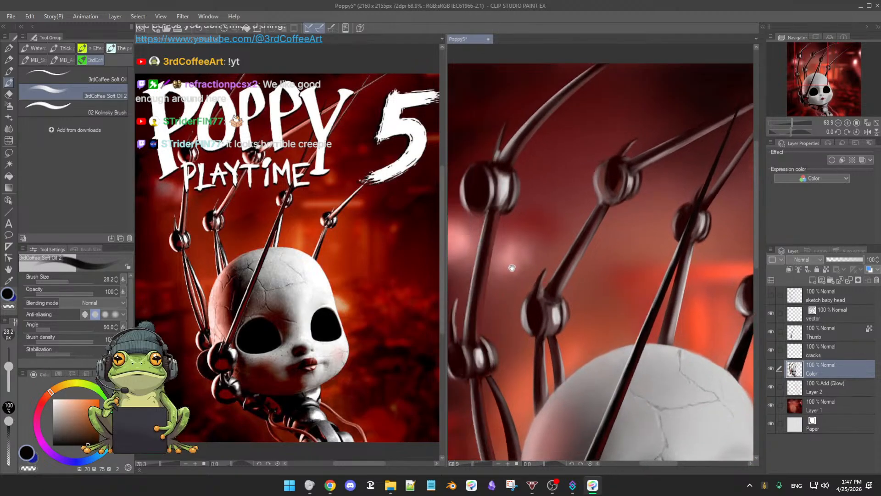
drag(486, 177, 500, 183)
key(e)
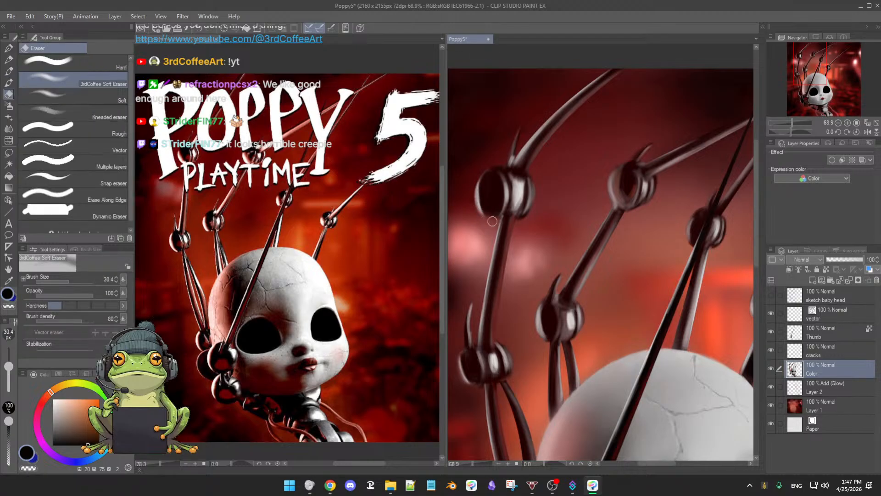
key(b)
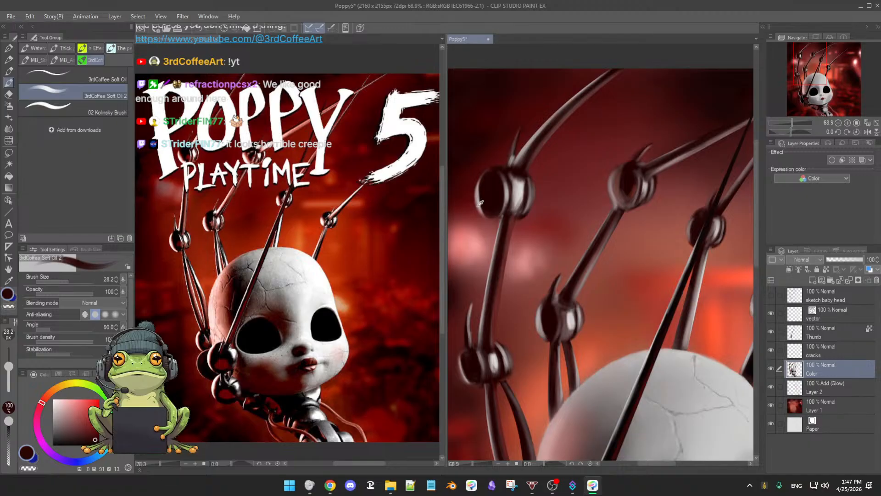
alt+click(478, 206)
drag(480, 209, 492, 218)
drag(564, 236, 510, 241)
Step: Sample the head's light grey, brighten it to near-white, and add highlights to the fingers' knuckles at brush size 28.2
drag(602, 286, 586, 288)
drag(585, 287, 607, 293)
drag(606, 293, 627, 312)
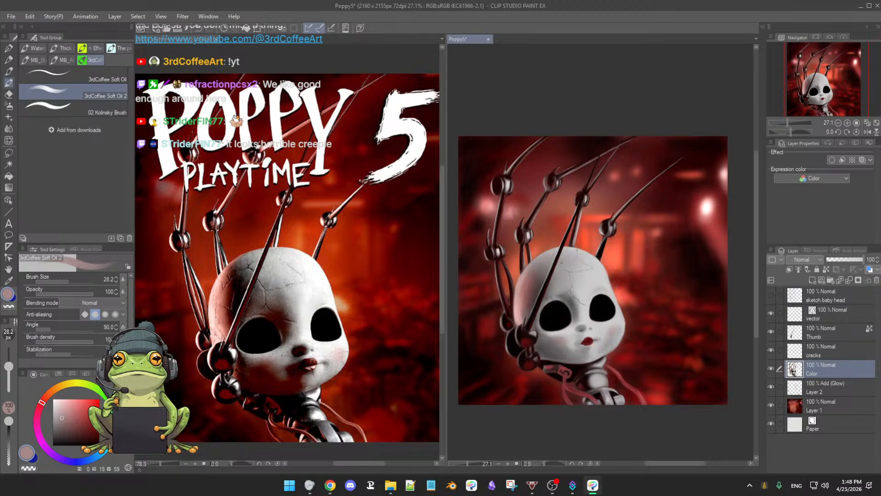
alt+click(581, 263)
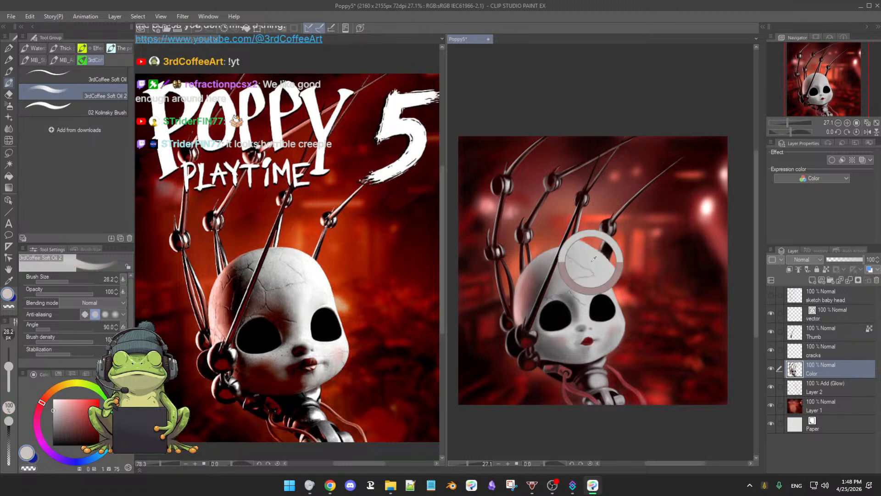
click(53, 406)
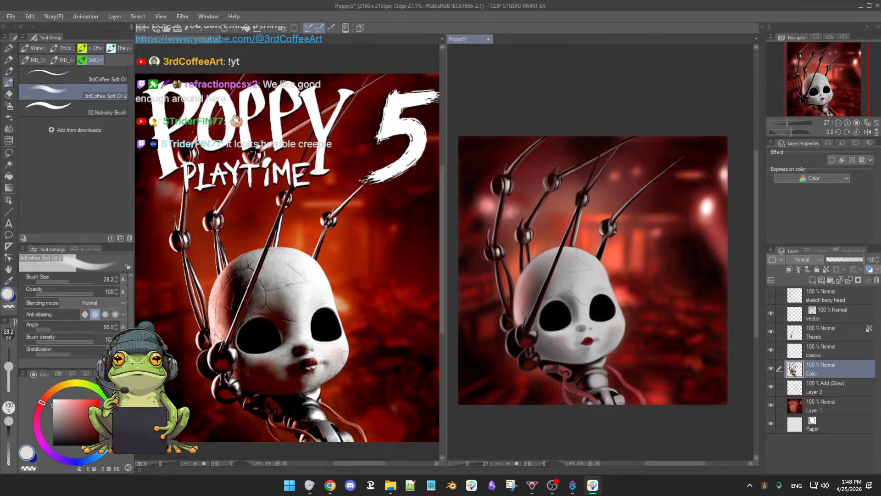
scroll(616, 232, up, 2)
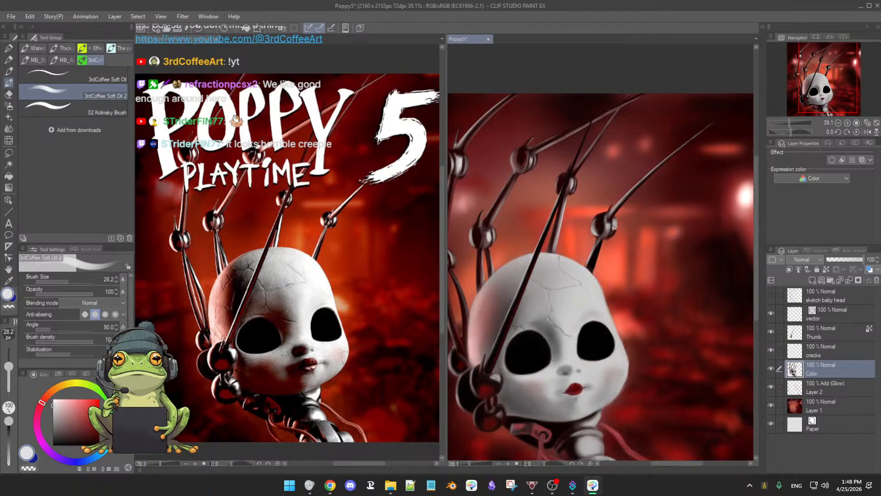
drag(537, 157, 550, 177)
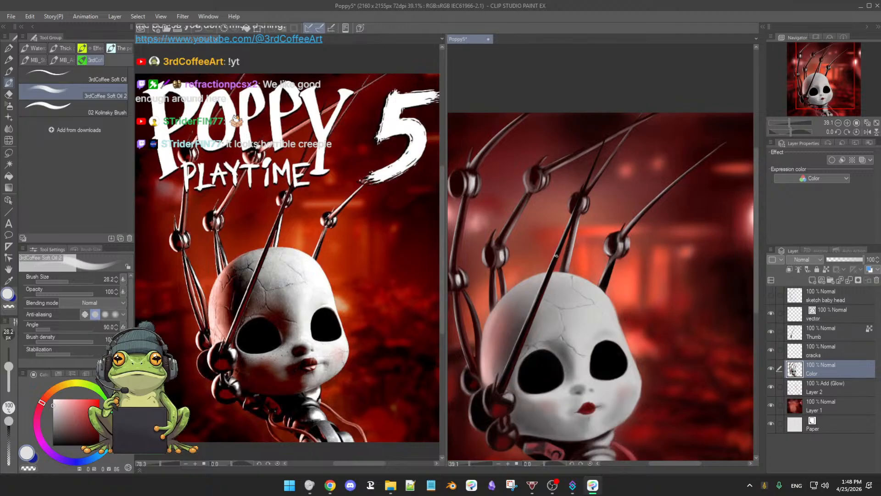
scroll(557, 255, down, 4)
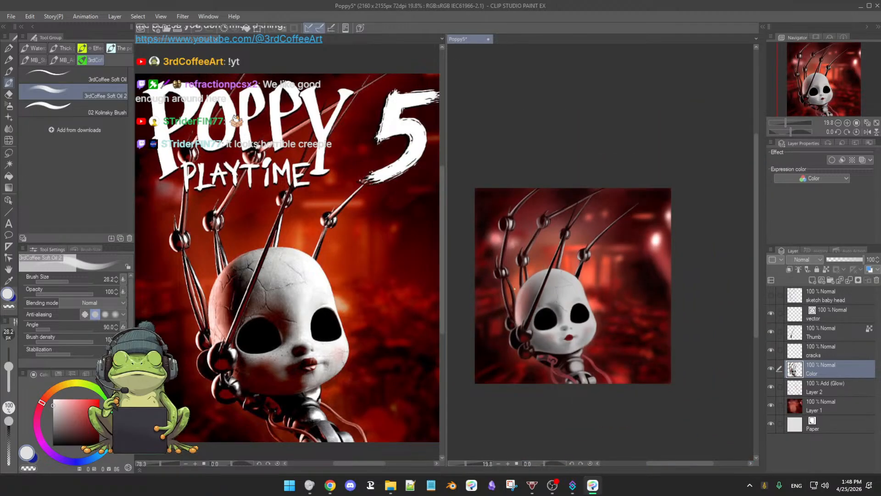
scroll(501, 204, up, 4)
Step: Darken the first finger's upper knuckle with sampled near-black, raising the brush size to 70
alt+click(499, 207)
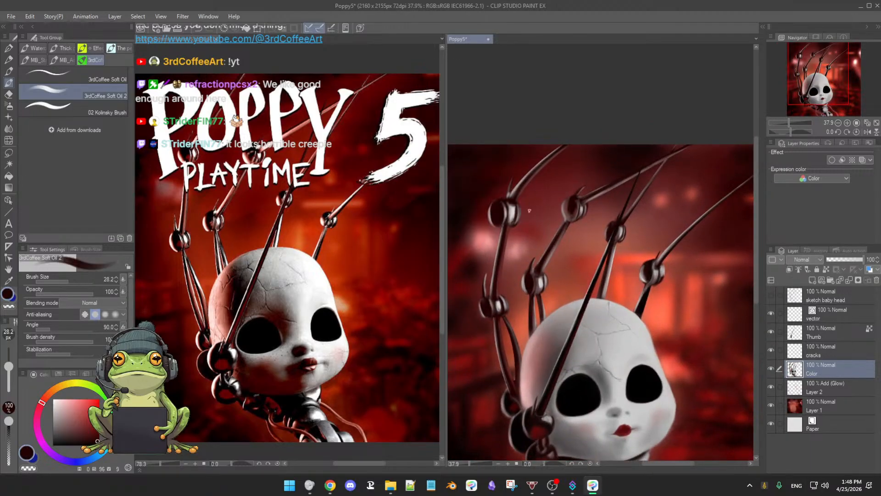
key(])
key(])
key(])
key(])
key(])
Step: Hide the Color and Thumb layers to inspect the cracks and highlights on the remaining layers
scroll(611, 259, down, 3)
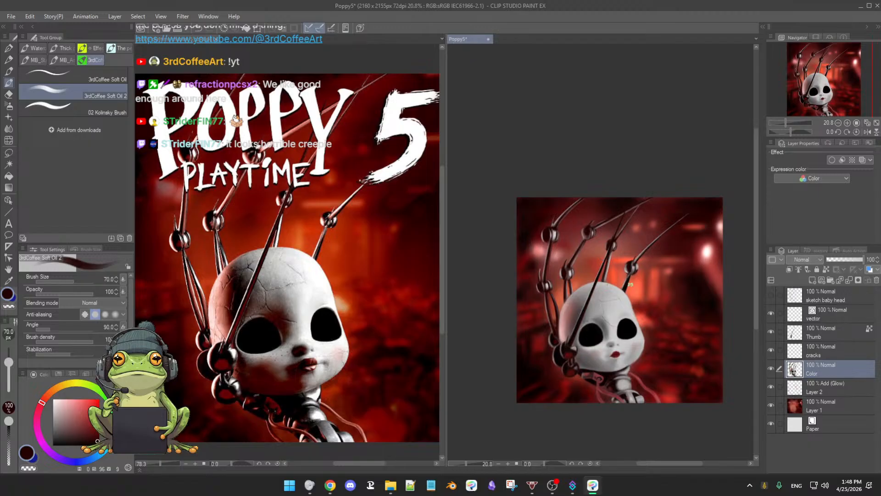
scroll(631, 285, up, 4)
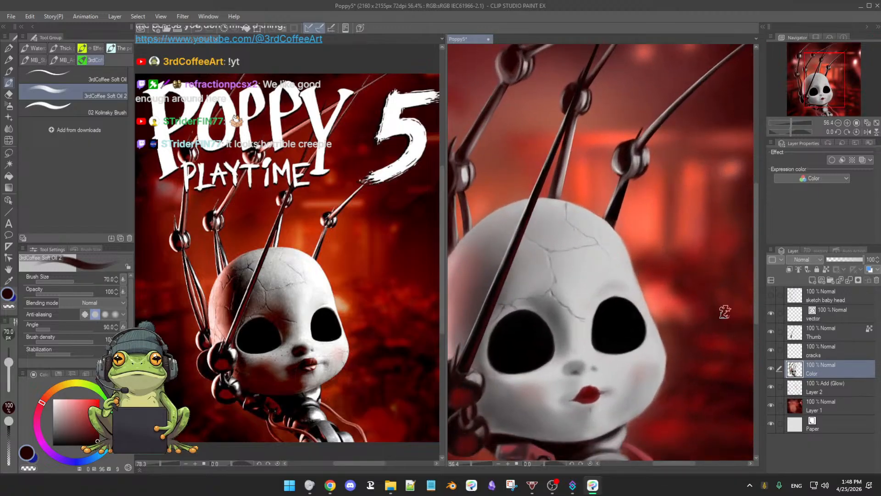
drag(662, 355, 735, 282)
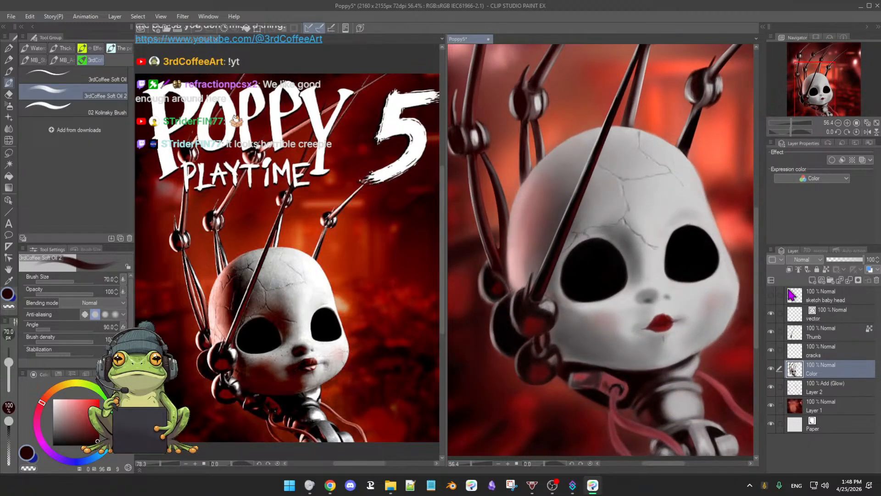
click(770, 370)
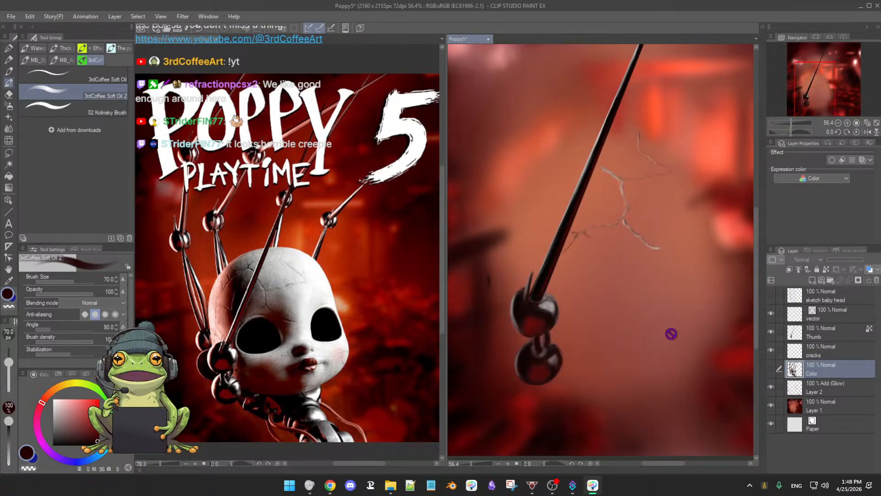
click(771, 331)
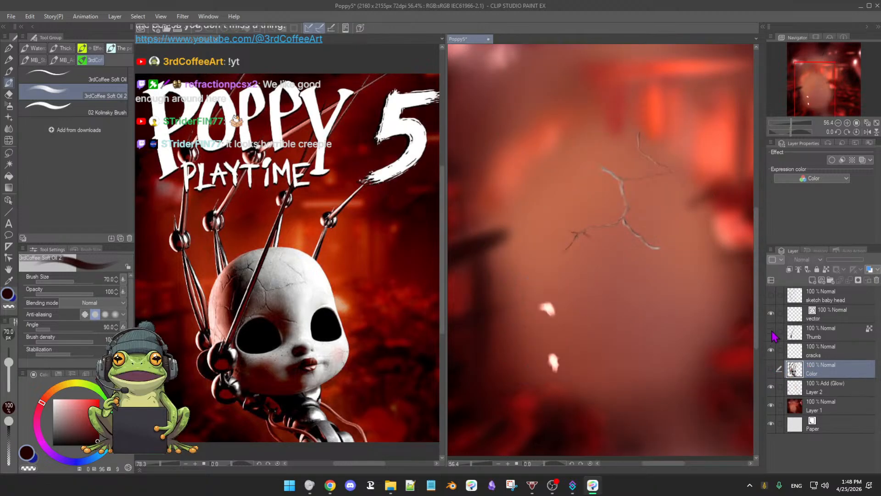
Step: Show the Thumb layer again, compare it on and off, and make it the active layer
click(771, 332)
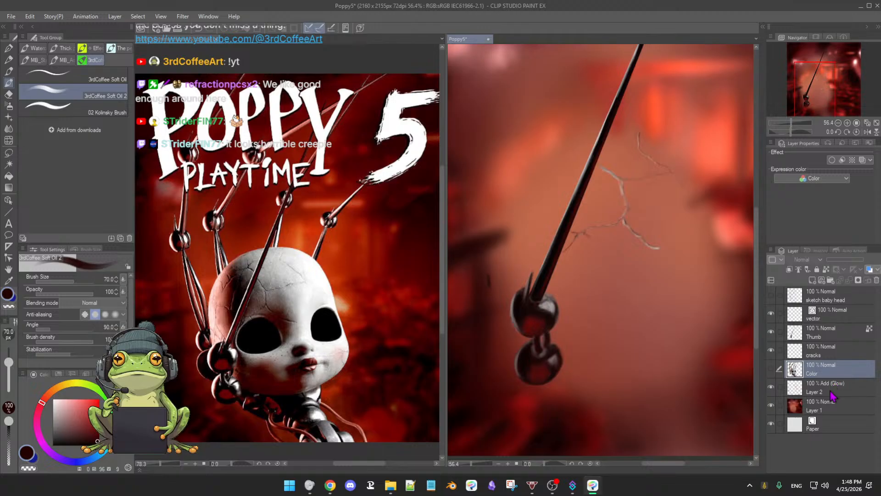
click(771, 331)
click(771, 332)
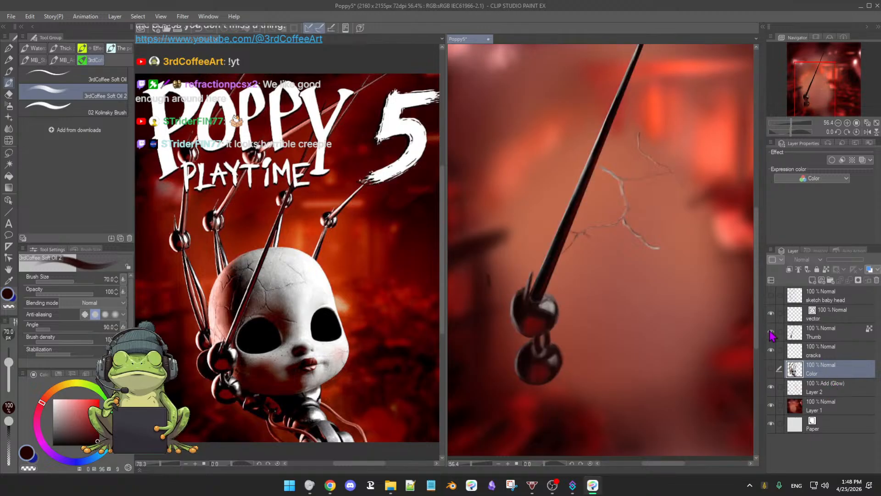
click(829, 339)
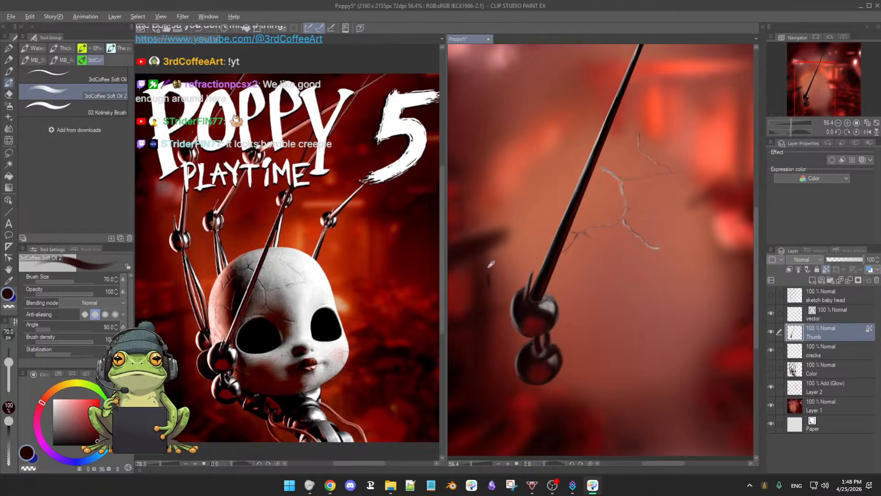
Step: Undo the recent shading on the thumb's rod and knuckles, and restore it with redo
key(alt)
key(e)
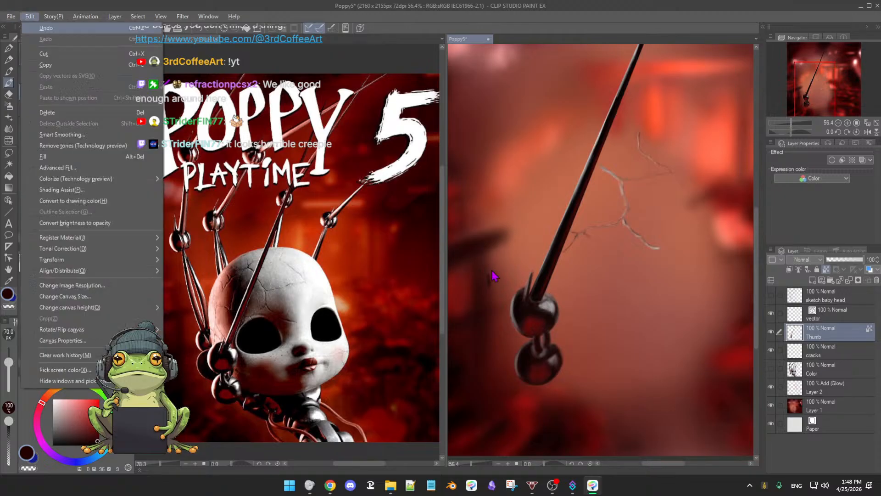
key(Return)
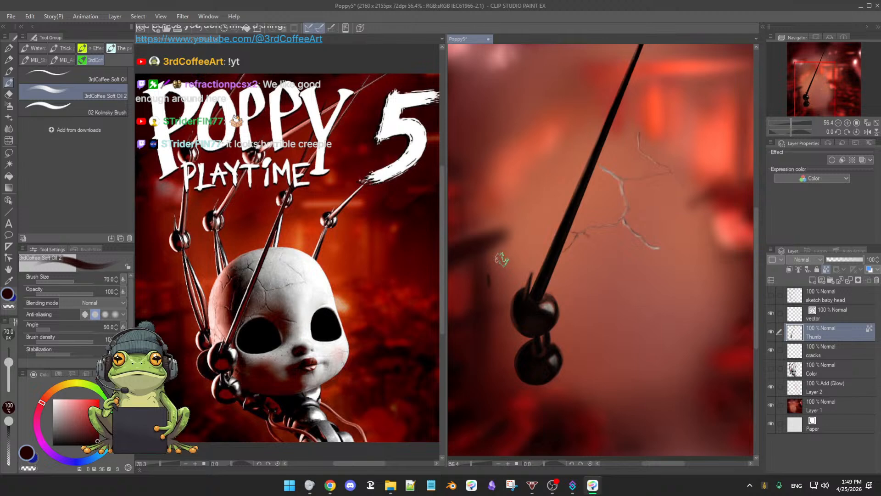
key(ctrl+y)
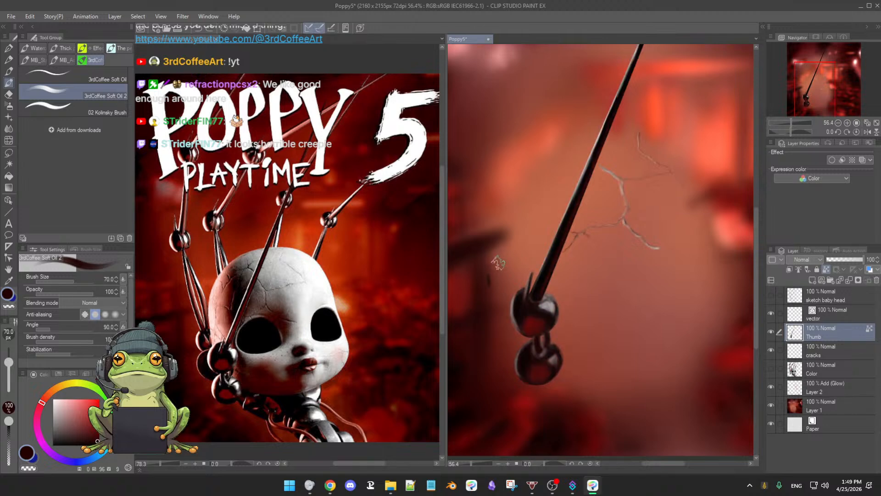
Step: Show the Color layer again and compare the doll with and without the cracks layer
click(772, 371)
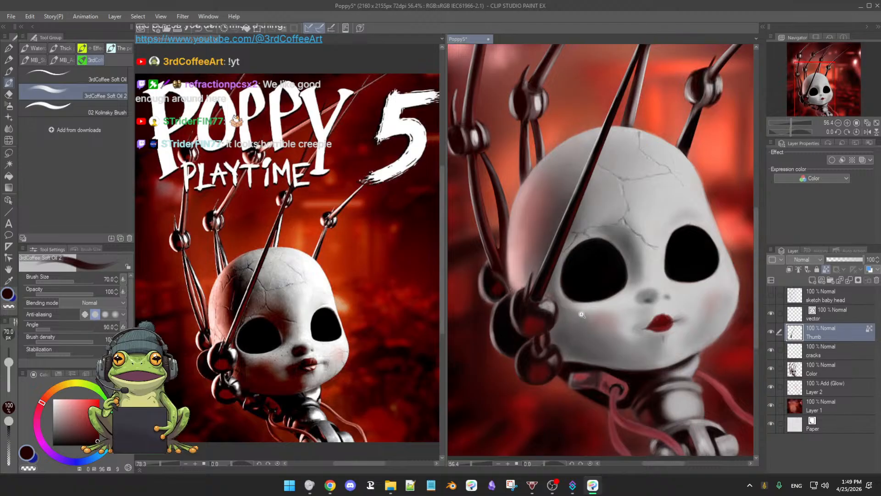
scroll(582, 314, down, 4)
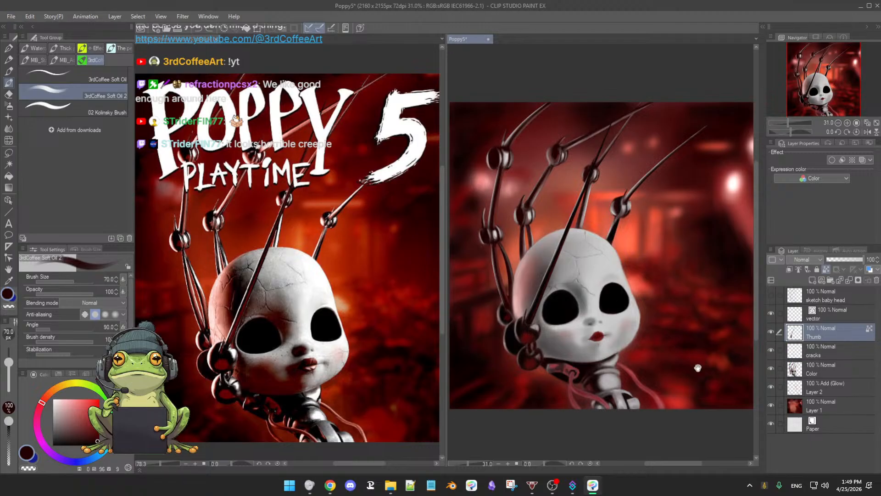
scroll(679, 344, down, 1)
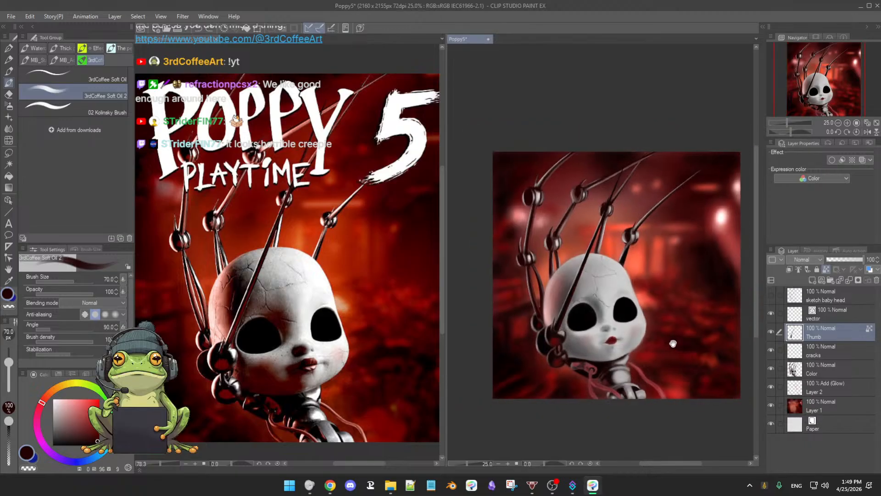
scroll(673, 343, up, 2)
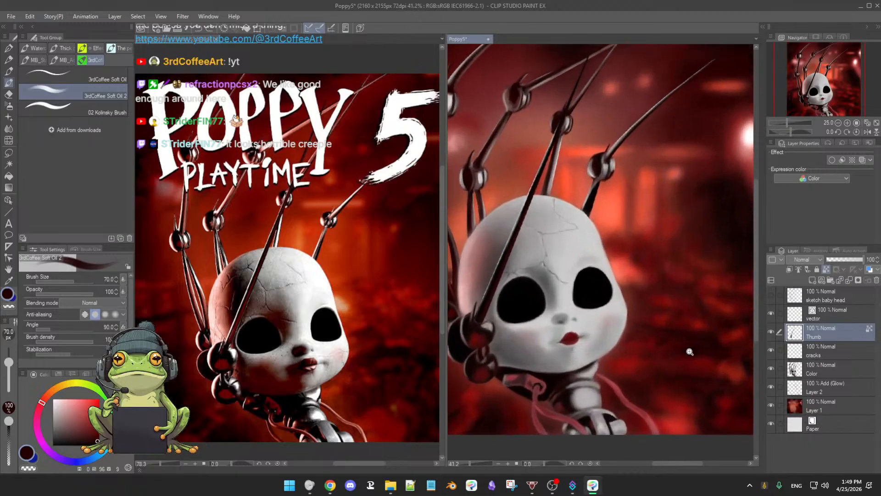
click(771, 351)
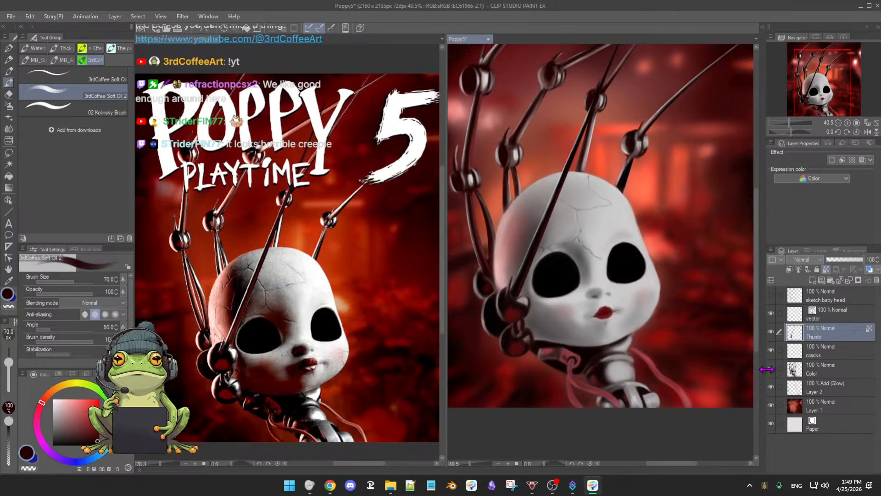
Step: Hide the Color layer and toggle the Thumb layer's visibility repeatedly to inspect the thumb's rod and knuckles on their own
click(771, 369)
click(771, 368)
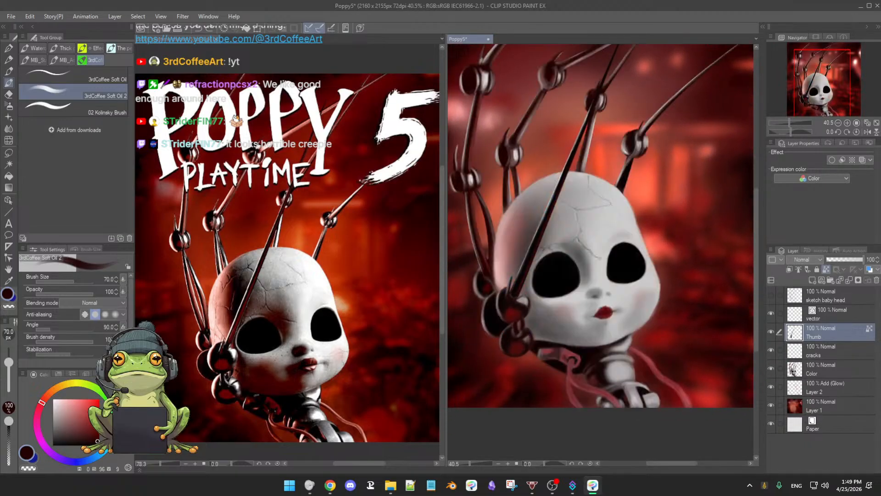
click(772, 368)
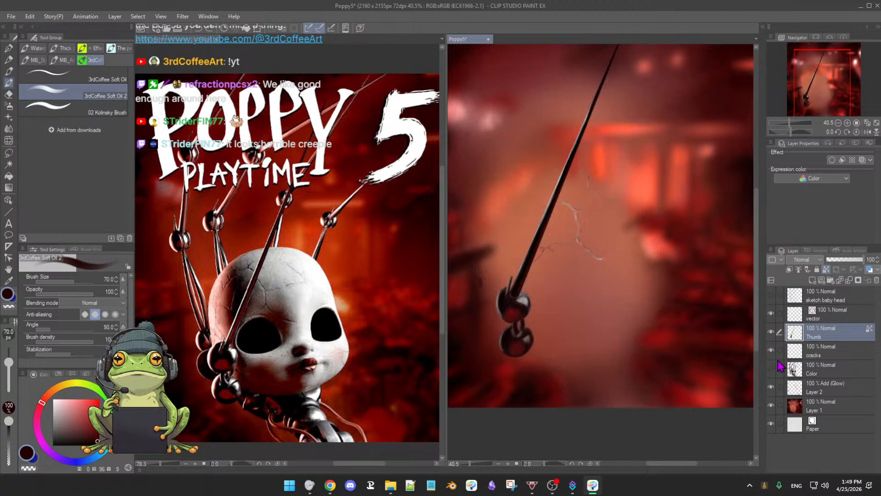
click(772, 332)
click(772, 332)
key(b)
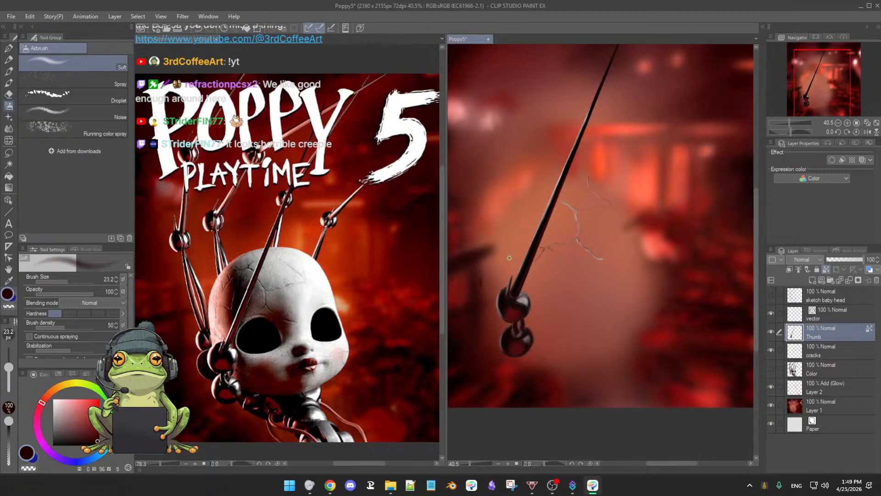
key(])
click(772, 331)
click(771, 331)
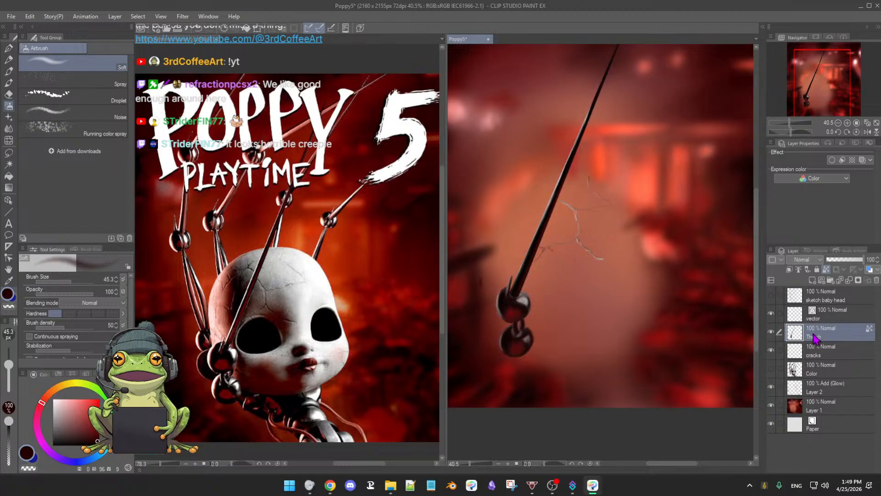
click(772, 333)
click(771, 331)
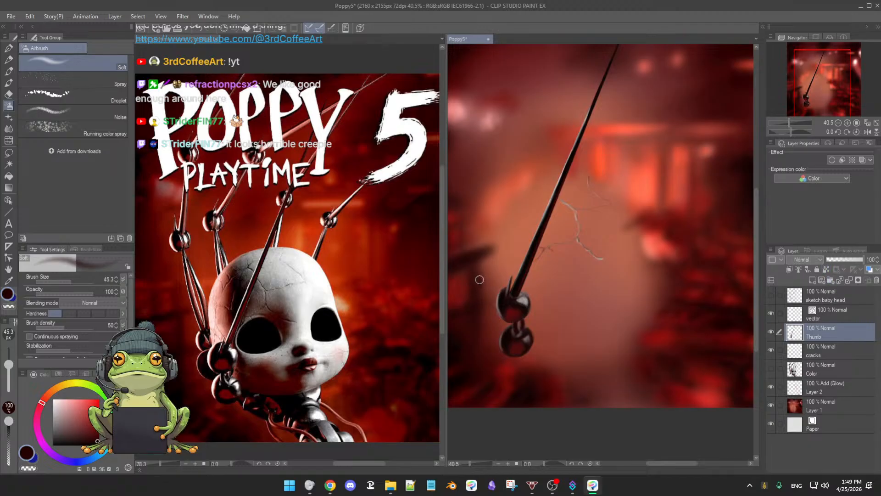
key(e)
key(b)
key(e)
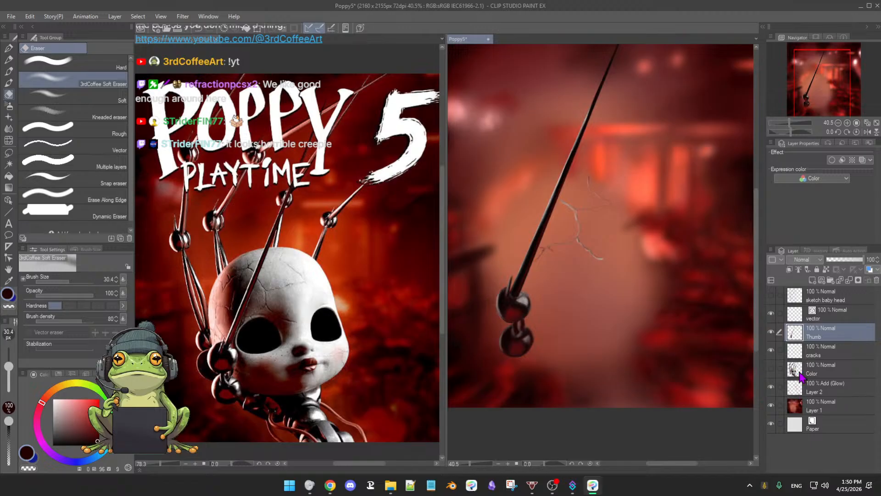
key(b)
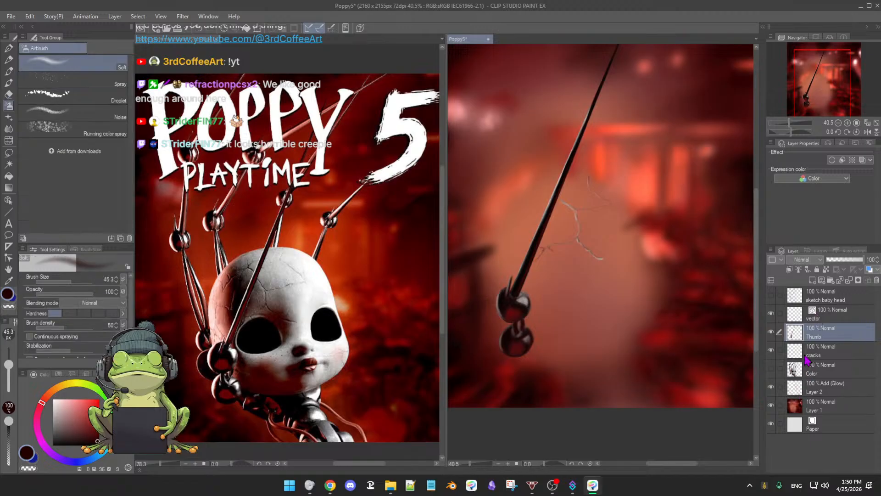
Step: Show the Color layer again and check the whole doll, ending on the head and fingers
click(771, 369)
scroll(620, 350, down, 3)
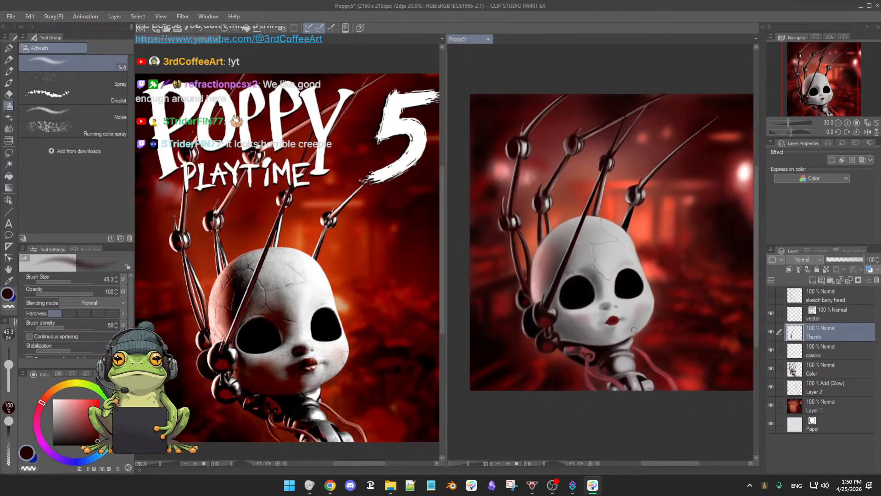
scroll(631, 334, up, 3)
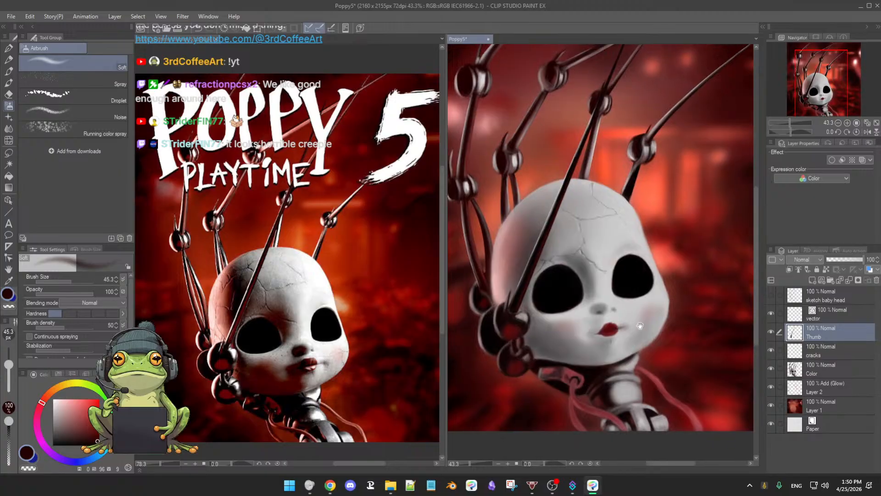
scroll(610, 330, up, 2)
drag(619, 254, 624, 340)
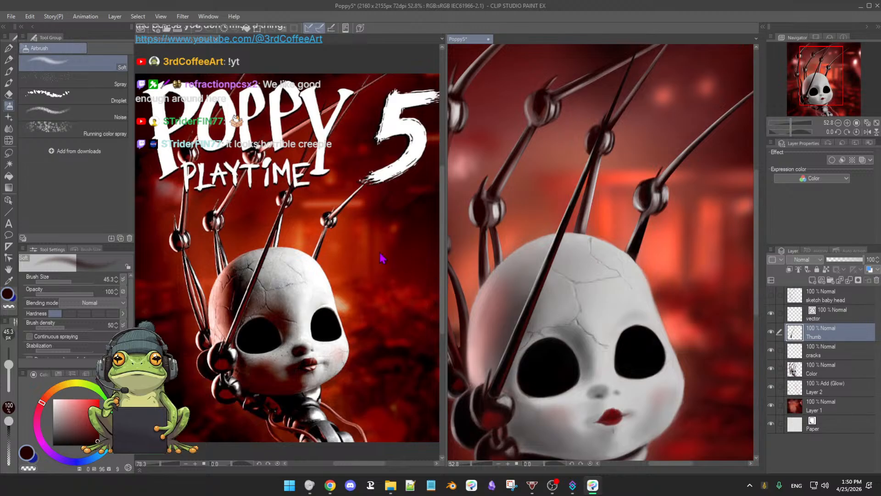
Step: Make the cracks layer active and set up the 3rdCoffee Soft Oil 2 brush with the head's sampled grey darkened to near-black
key(b)
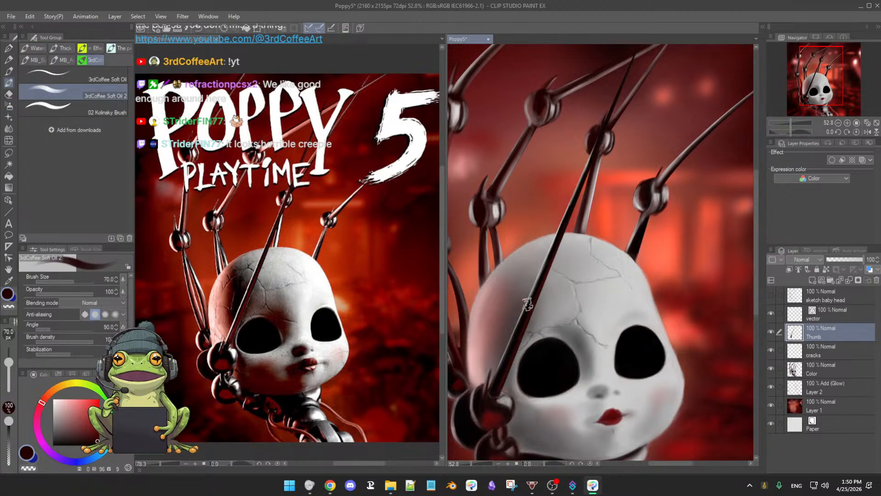
ctrl+alt+drag(524, 292, 518, 280)
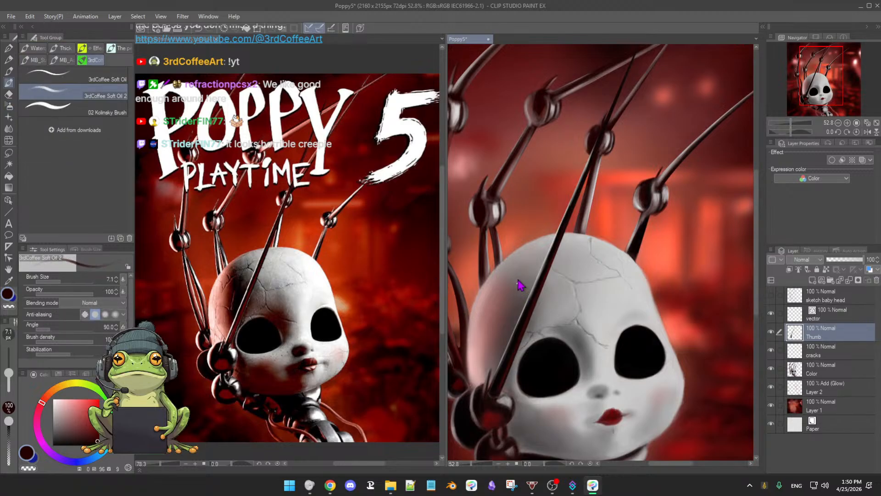
alt+click(578, 281)
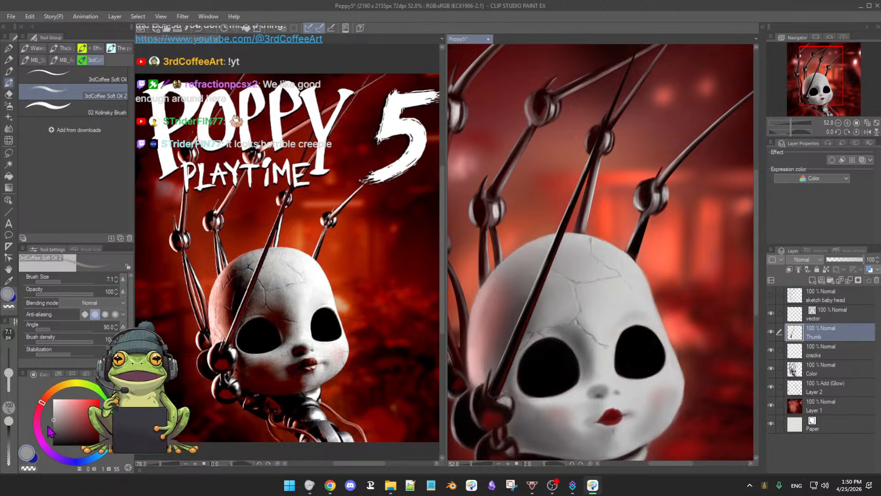
drag(53, 419, 54, 422)
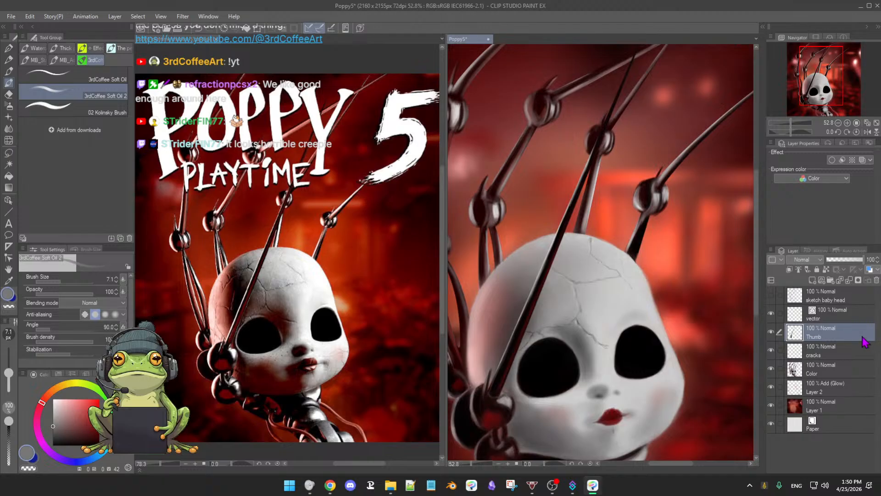
click(826, 352)
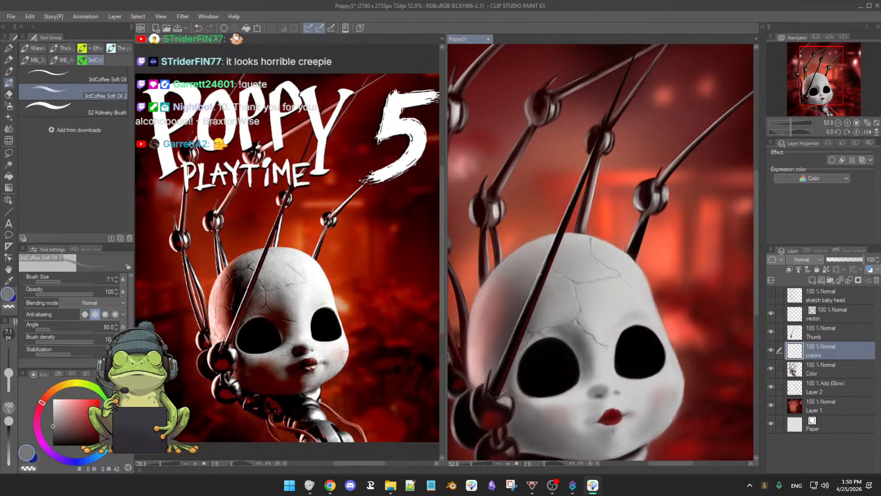
drag(54, 430, 54, 439)
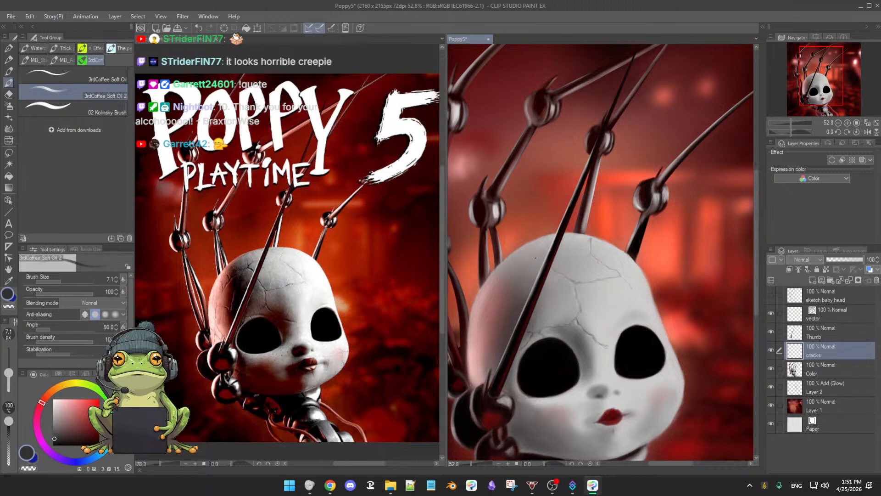
ctrl+alt+drag(540, 262, 549, 261)
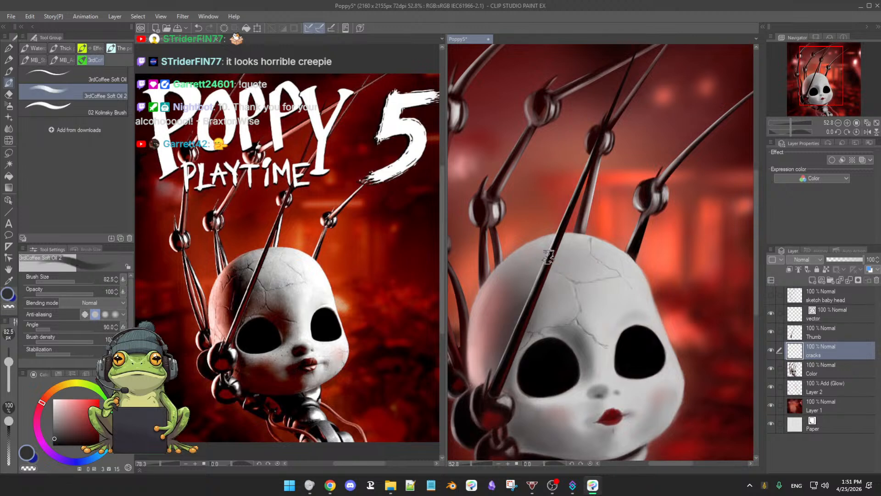
click(53, 440)
Step: Darken the forehead cracks and draw new branching cracks on the crown at brush size 16, using near-black and sampled eye-socket black
scroll(548, 324, up, 1)
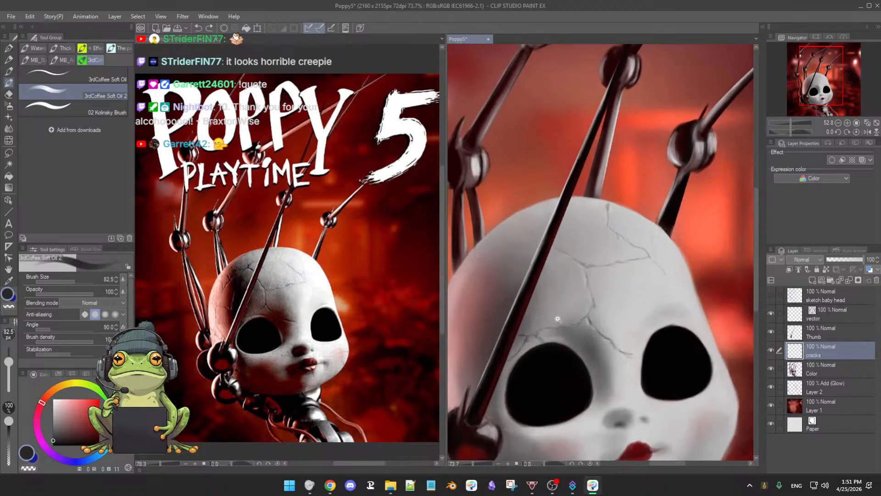
scroll(547, 325, up, 1)
drag(622, 289, 610, 288)
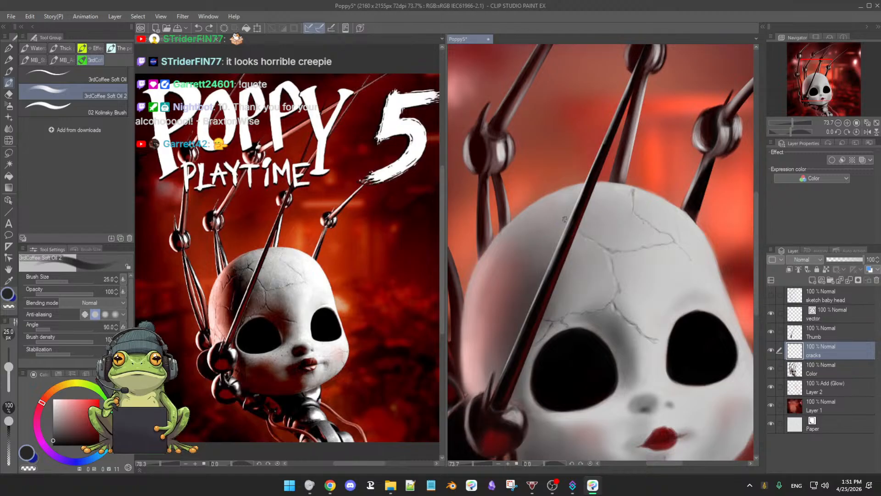
drag(561, 221, 558, 221)
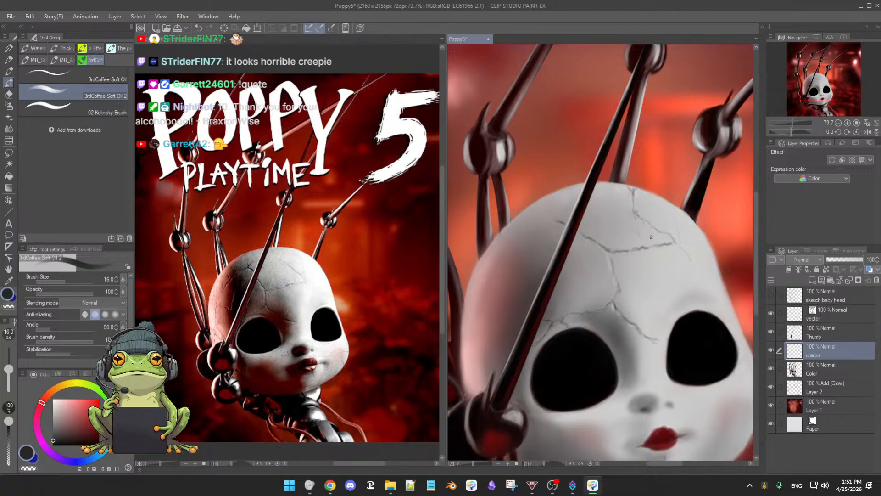
drag(677, 244, 687, 234)
alt+click(573, 348)
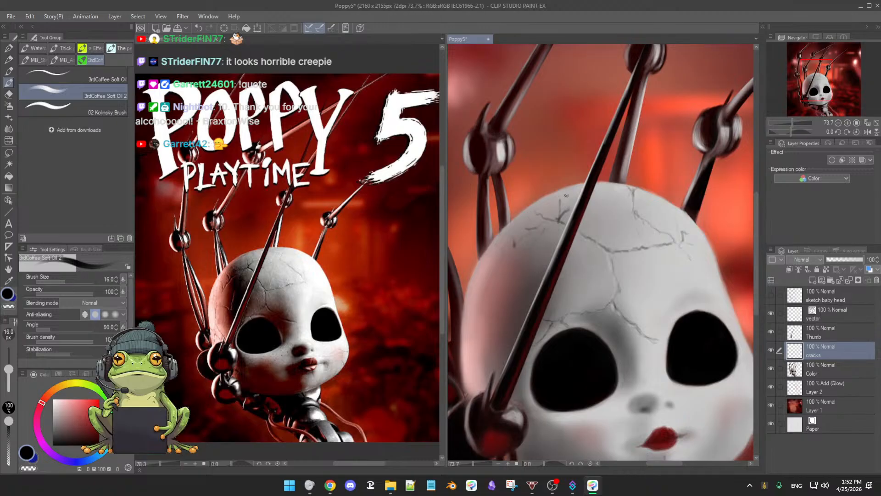
Step: Extend thin cracks down the side of the head behind the thumb's rod at brush size 16, using near-black sampled from the rod
key(e)
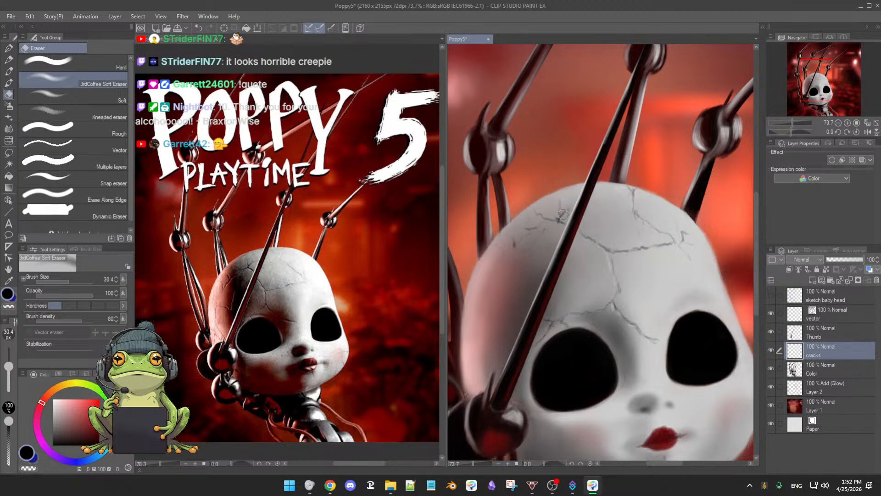
key(b)
drag(599, 266, 561, 279)
ctrl+click(582, 274)
ctrl+click(582, 274)
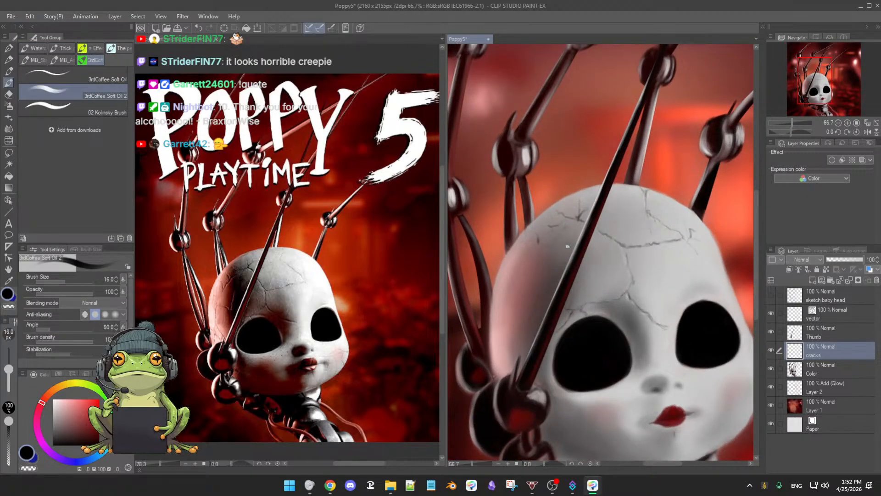
alt+click(565, 281)
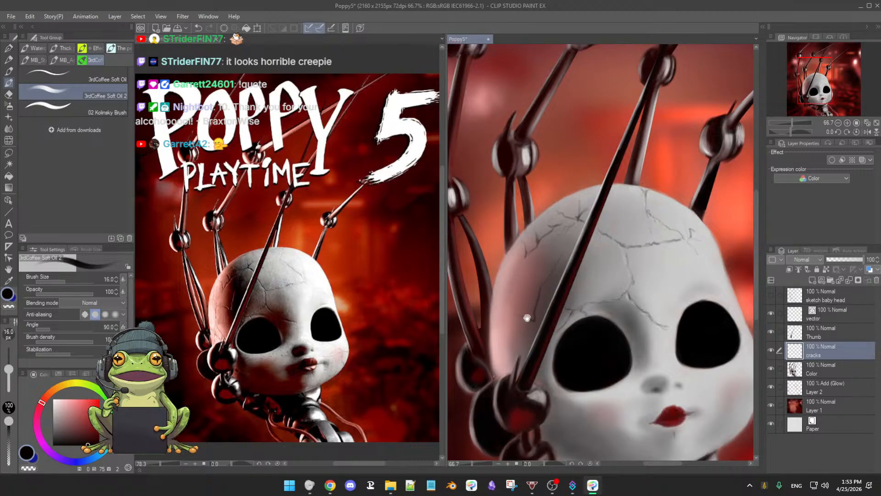
drag(528, 318, 541, 274)
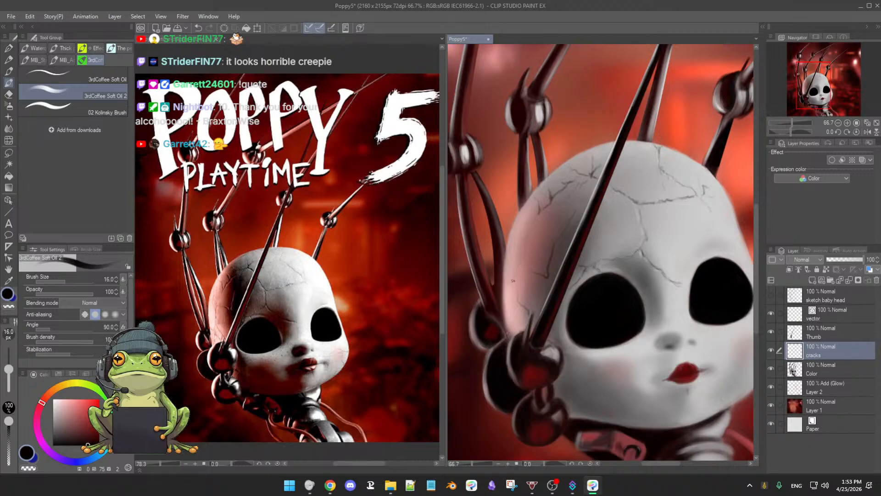
Step: Add a short near-black crack low on the side of the head behind the thumb's rod at brush size 16
drag(510, 307, 514, 336)
key(ctrl+z)
drag(508, 303, 509, 308)
drag(559, 261, 542, 270)
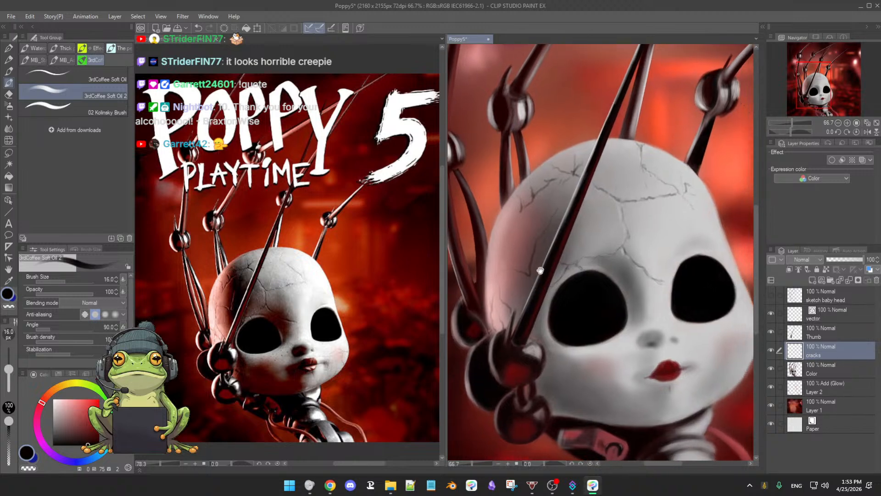
drag(625, 300, 602, 348)
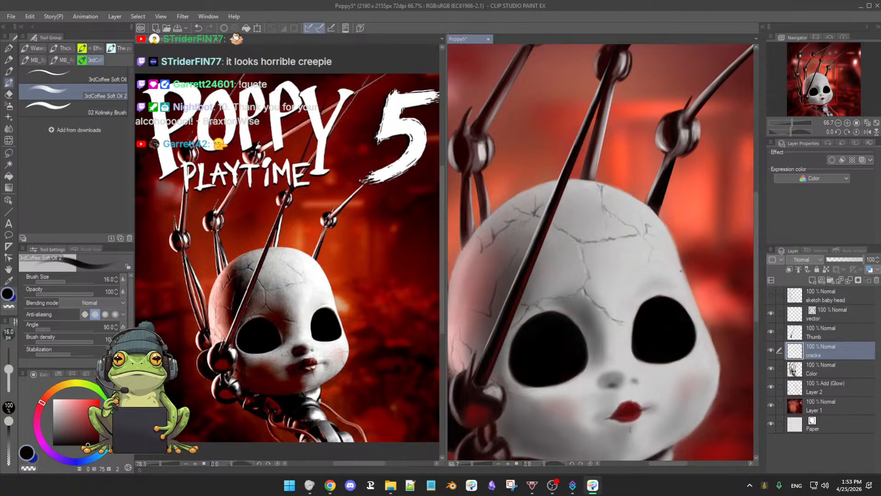
Step: Extend faint crack branches toward the far temple at brush size 16 and soften them with the 3rdCoffee Soft Eraser at size 30.4
scroll(664, 307, down, 3)
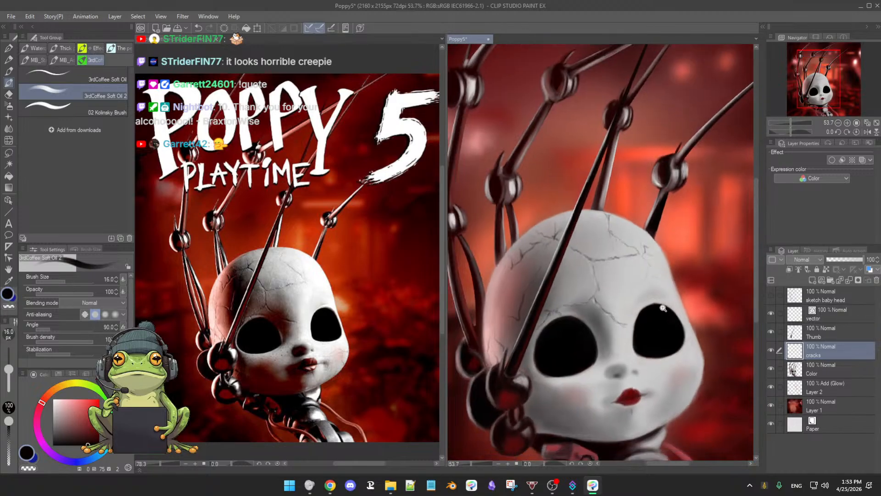
scroll(664, 308, up, 2)
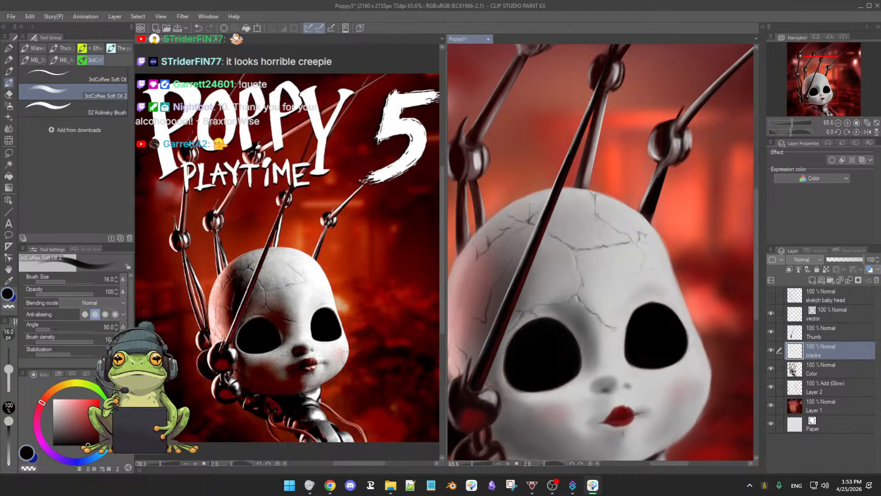
key(e)
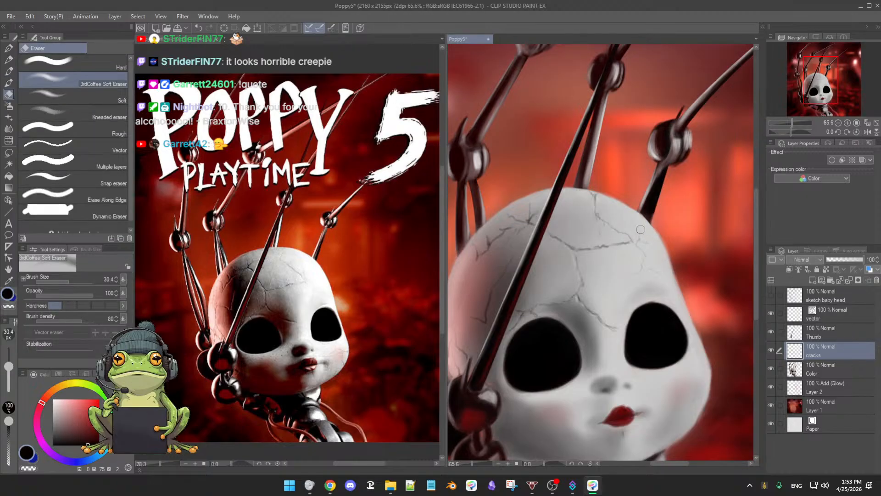
key(b)
drag(647, 208, 673, 200)
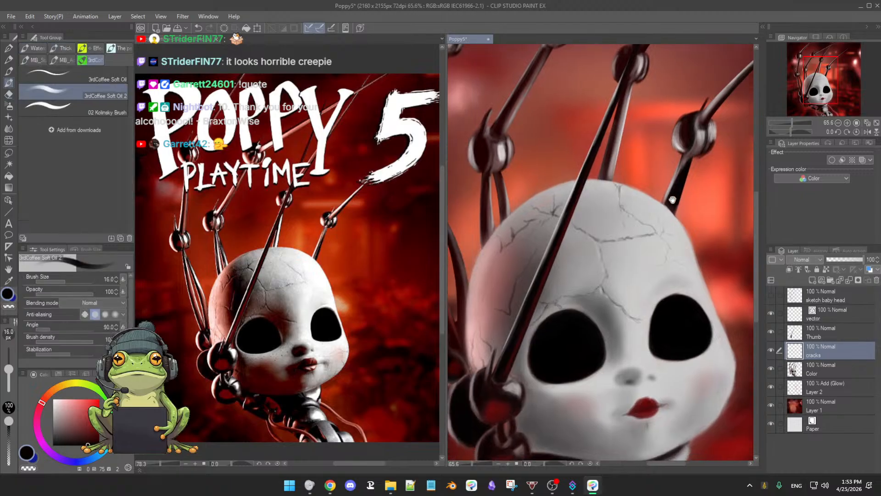
key(e)
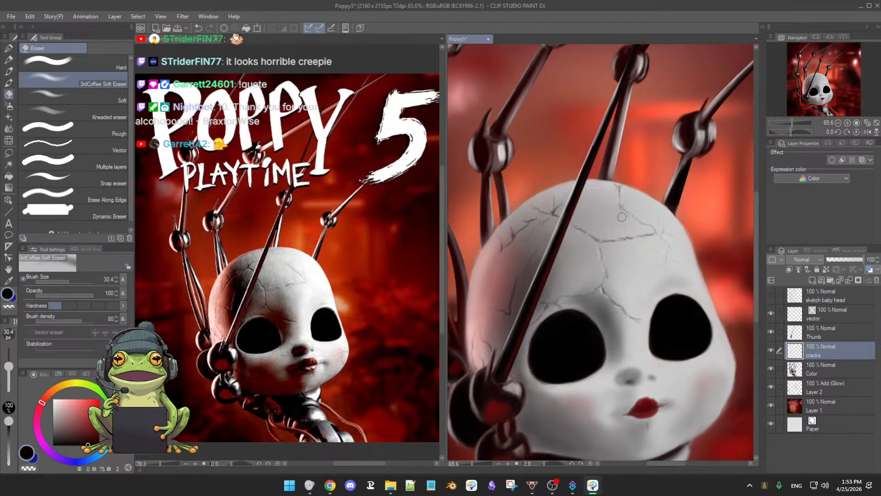
key(b)
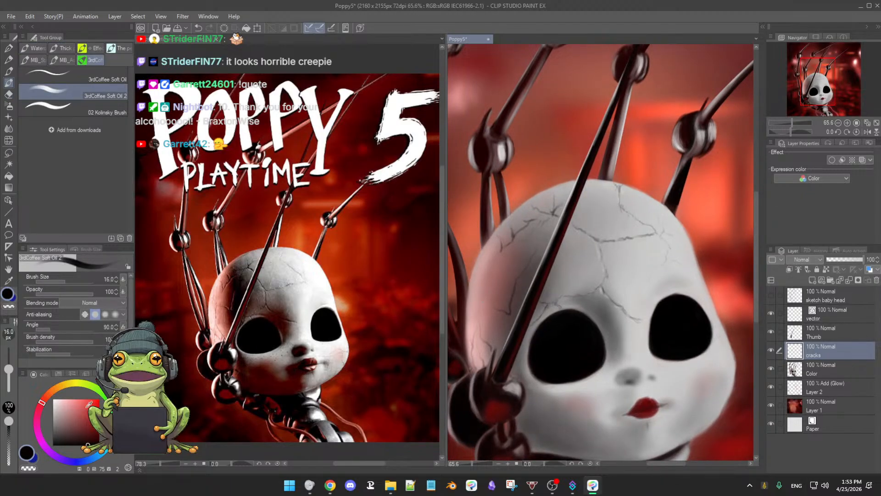
Step: Paint near-white highlights beside the forehead, crown and temple cracks with 3rdCoffee Soft Oil 2 at brush size 16
click(83, 440)
drag(84, 436, 53, 403)
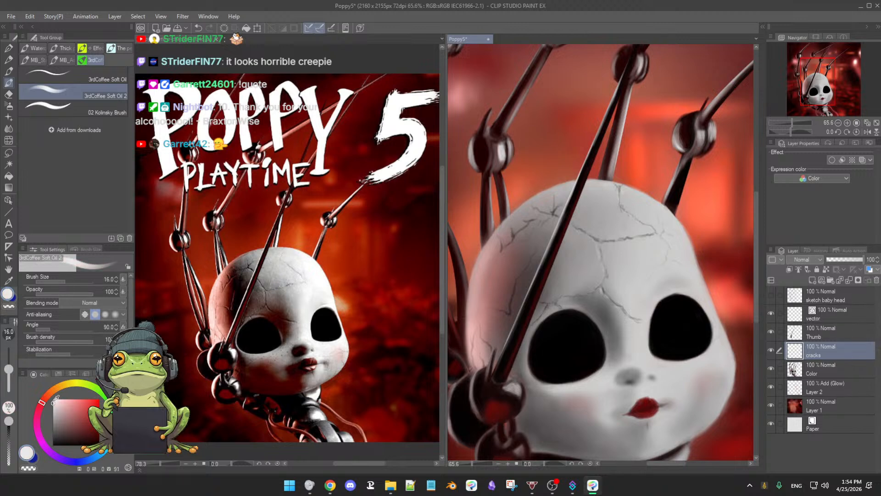
mouse_move(631, 263)
mouse_down()
mouse_move(644, 270)
mouse_move(636, 255)
mouse_move(634, 263)
mouse_up()
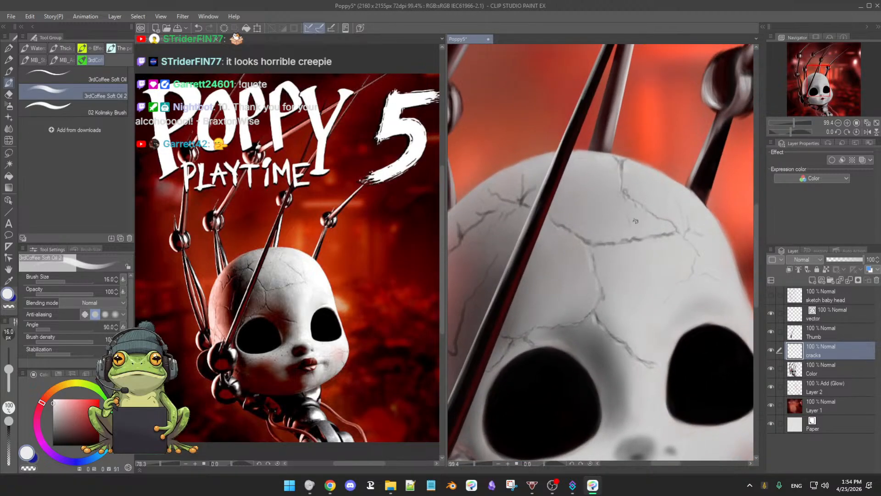
scroll(619, 265, down, 3)
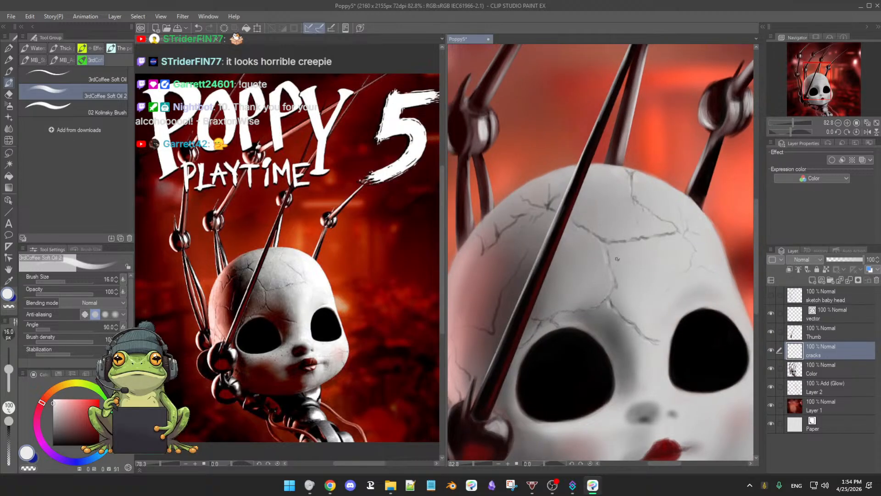
drag(610, 266, 620, 263)
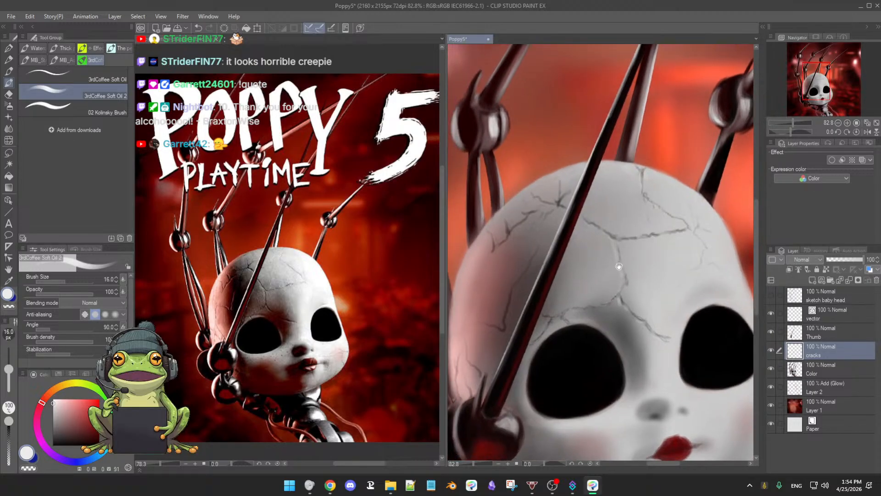
scroll(619, 266, down, 3)
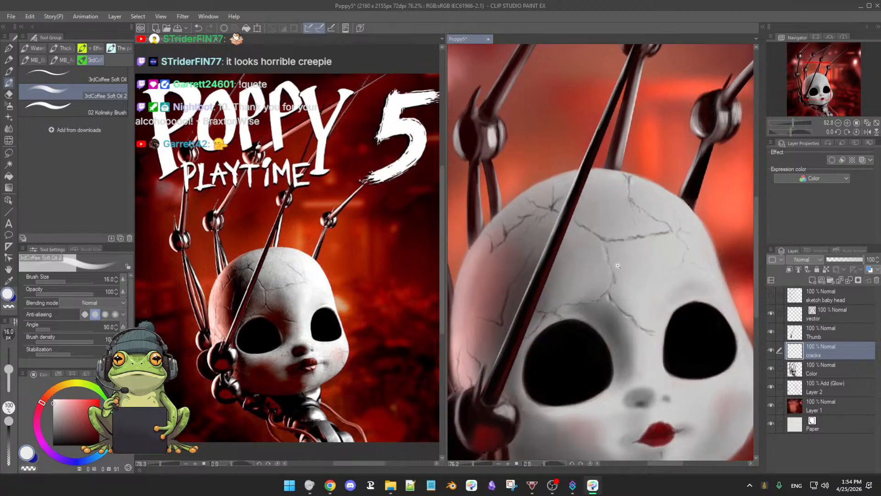
scroll(619, 266, down, 1)
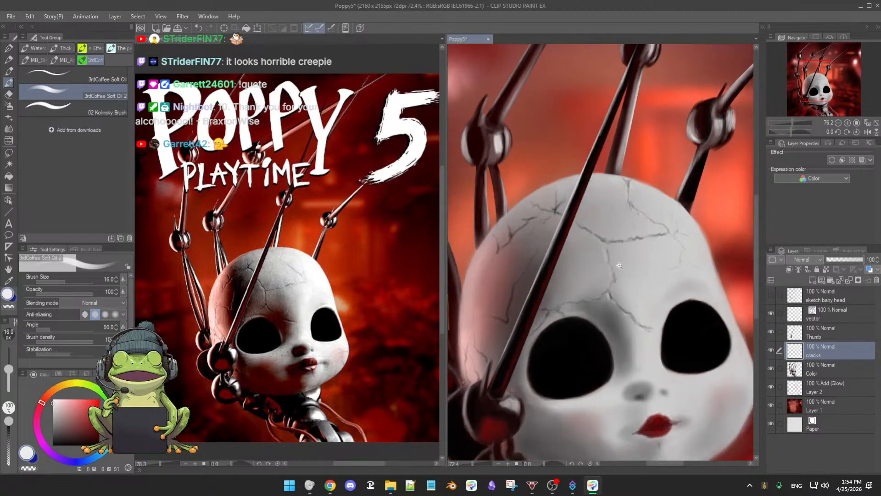
drag(585, 271, 611, 262)
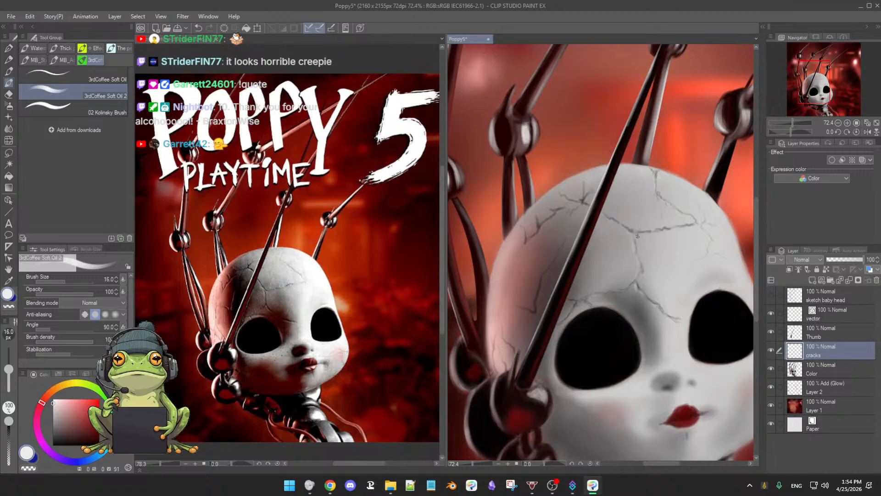
drag(637, 236, 608, 232)
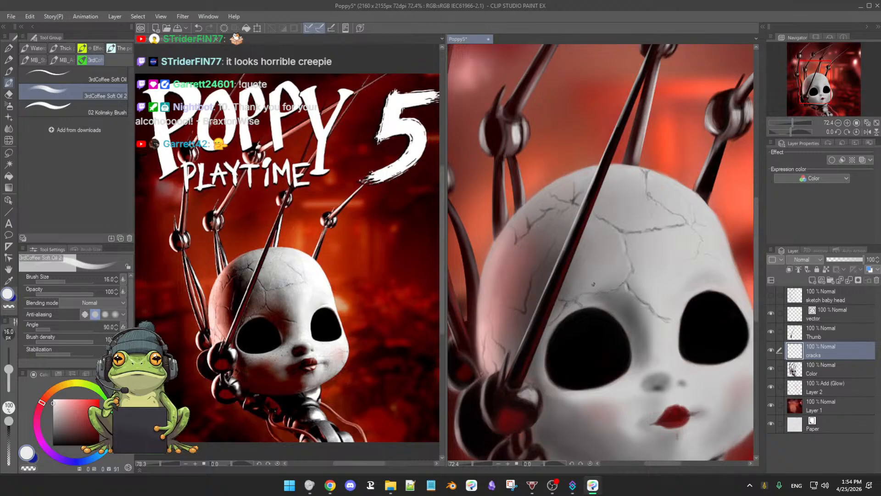
drag(645, 259, 632, 270)
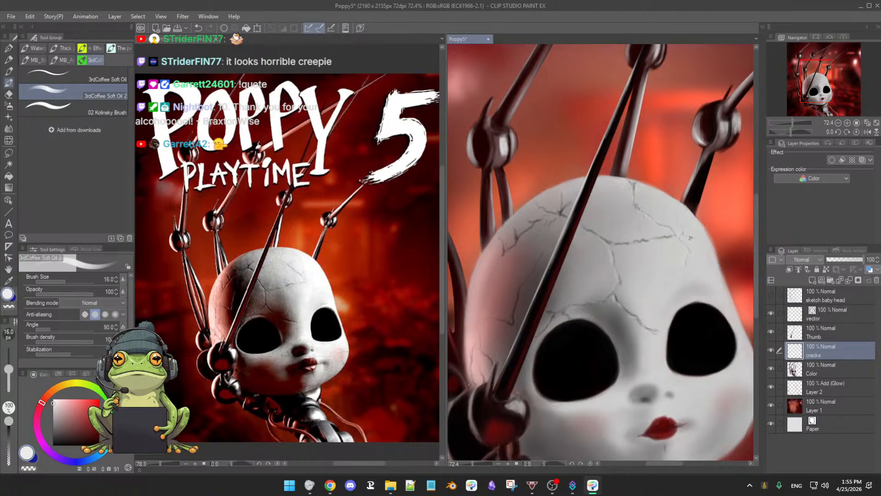
drag(628, 284, 658, 267)
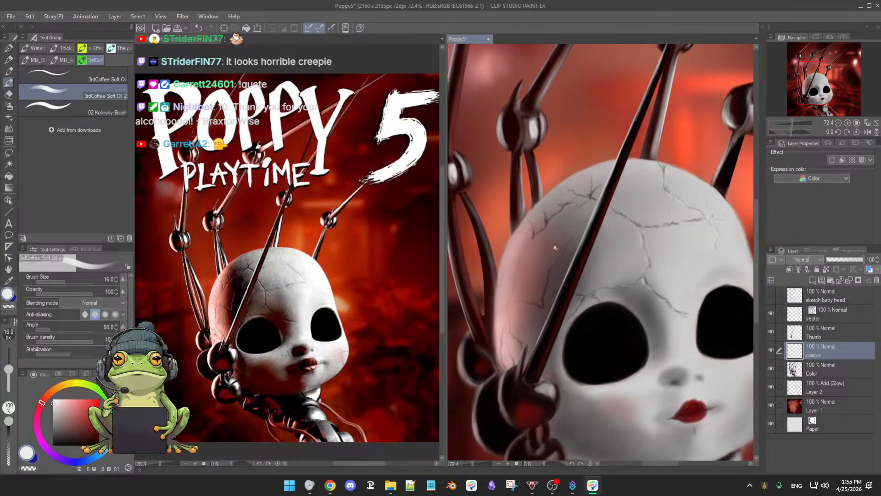
Step: Highlight the cracks on the red-lit side of the head at brush size 7.8, using the sampled skin red lightened to pale pink
alt+click(516, 279)
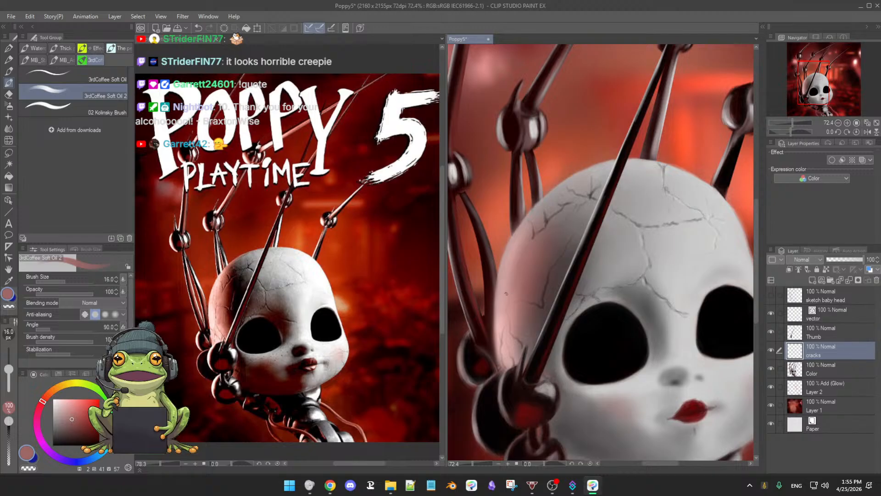
click(68, 406)
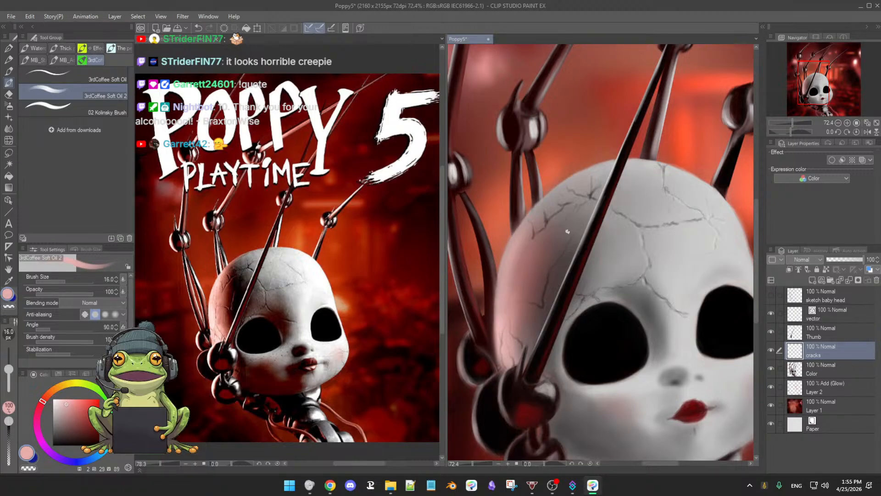
ctrl+alt+drag(568, 249, 567, 249)
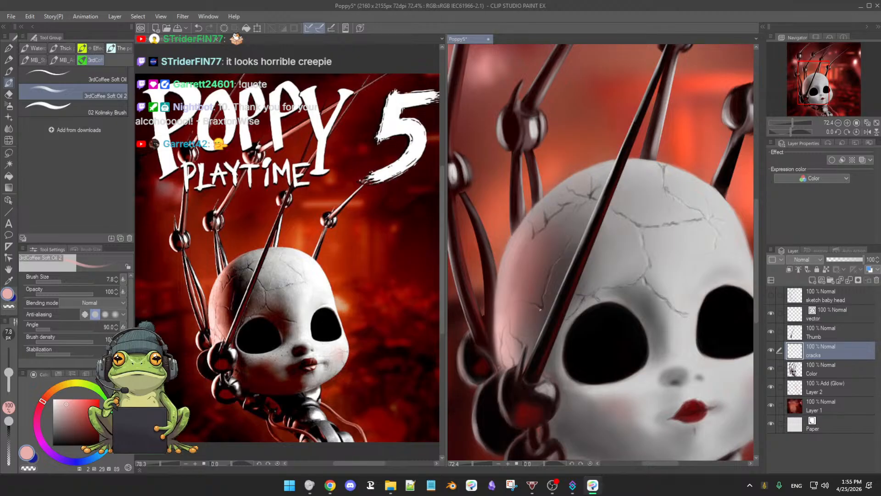
drag(543, 315, 555, 293)
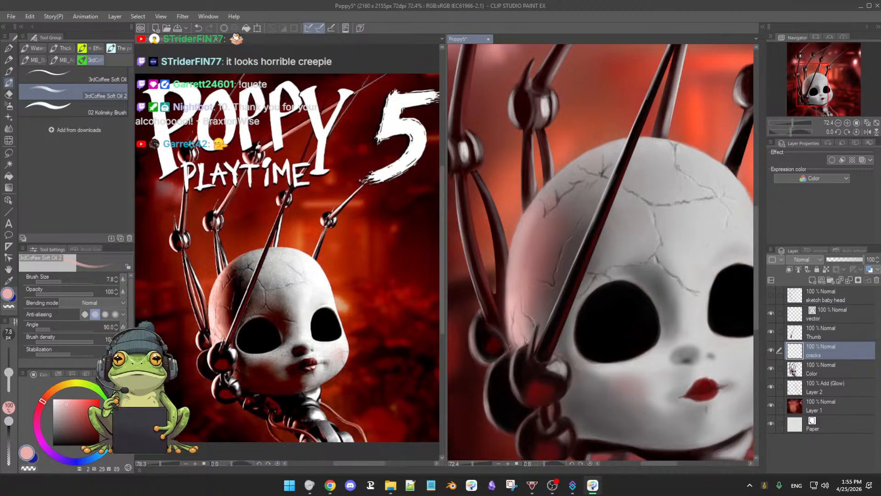
scroll(571, 257, up, 2)
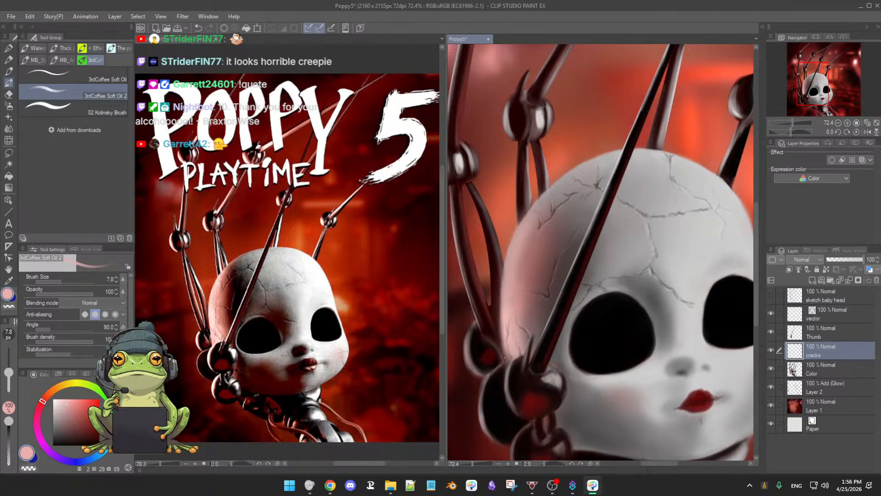
drag(662, 260, 629, 265)
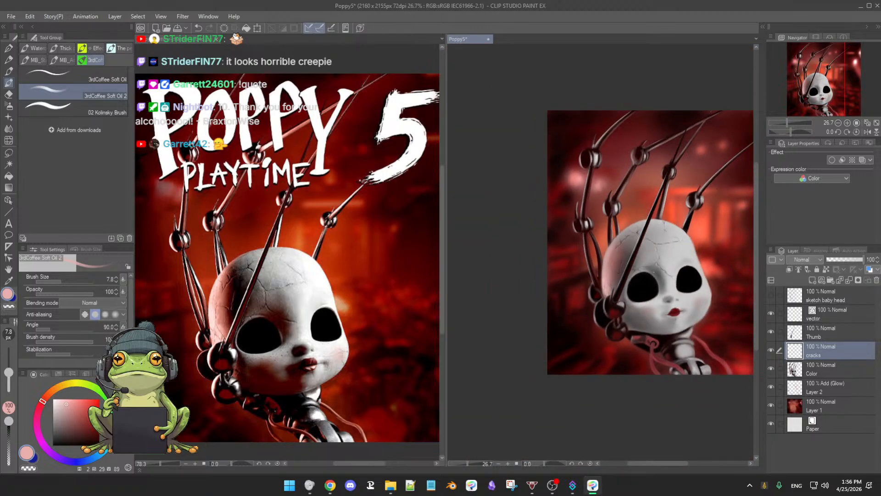
drag(651, 285, 664, 286)
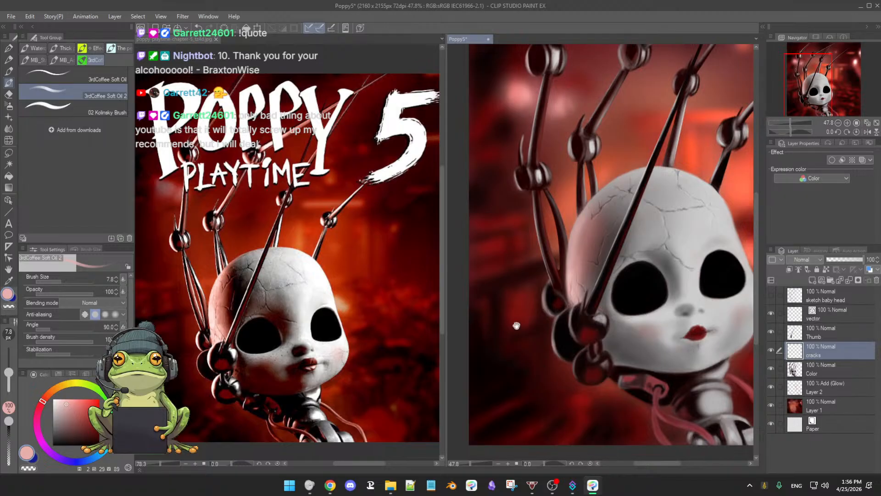
Step: Save the painting and toggle the cracks layer's visibility to compare the head with and without its cracks
scroll(581, 312, down, 3)
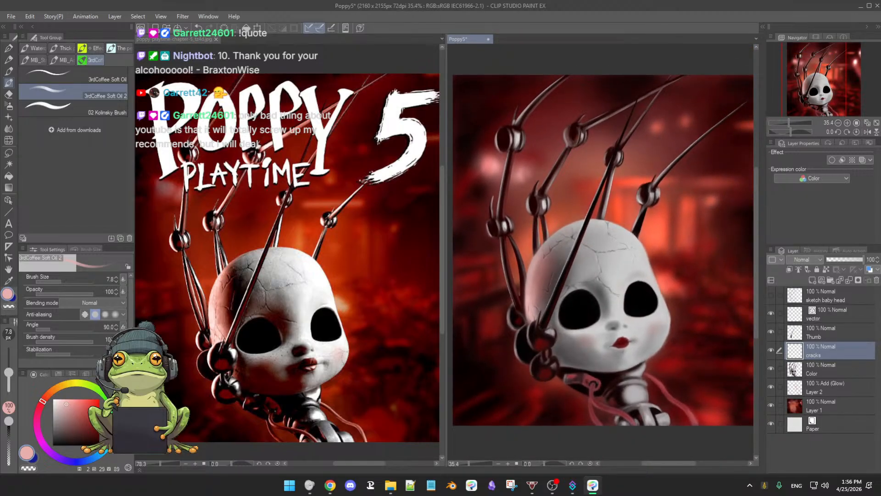
key(ctrl+s)
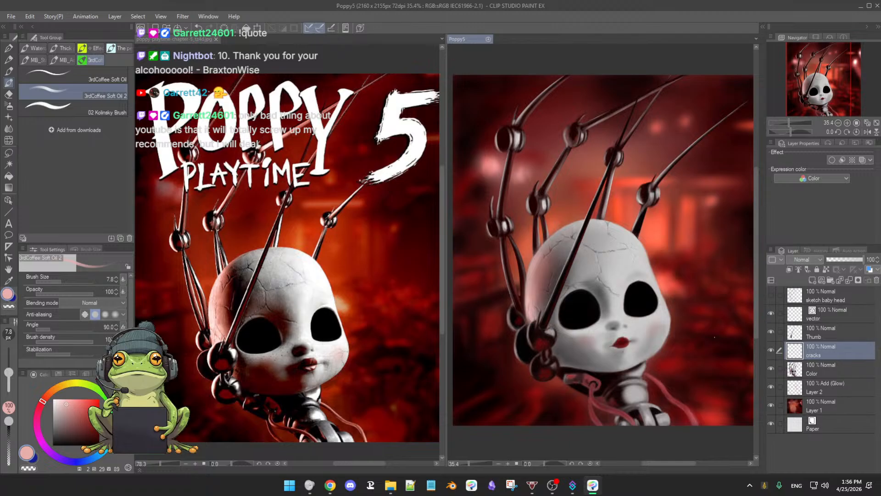
click(771, 351)
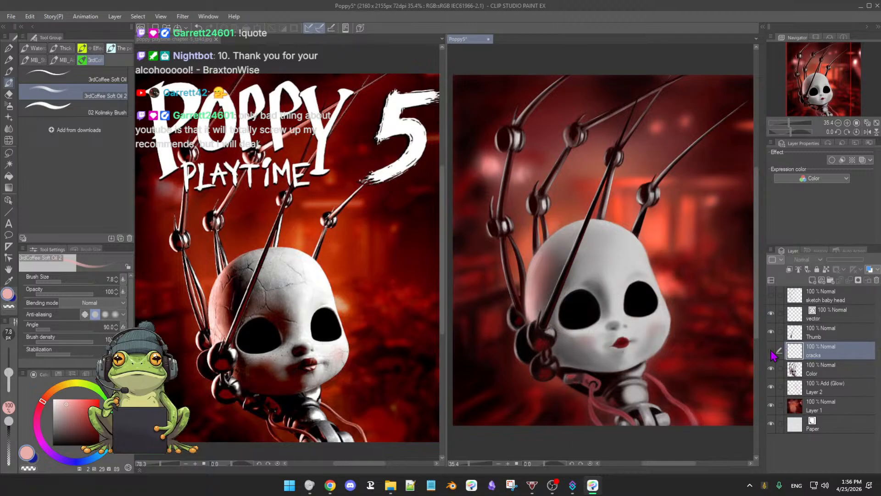
click(771, 350)
click(772, 351)
click(771, 350)
click(772, 350)
click(771, 350)
click(771, 350)
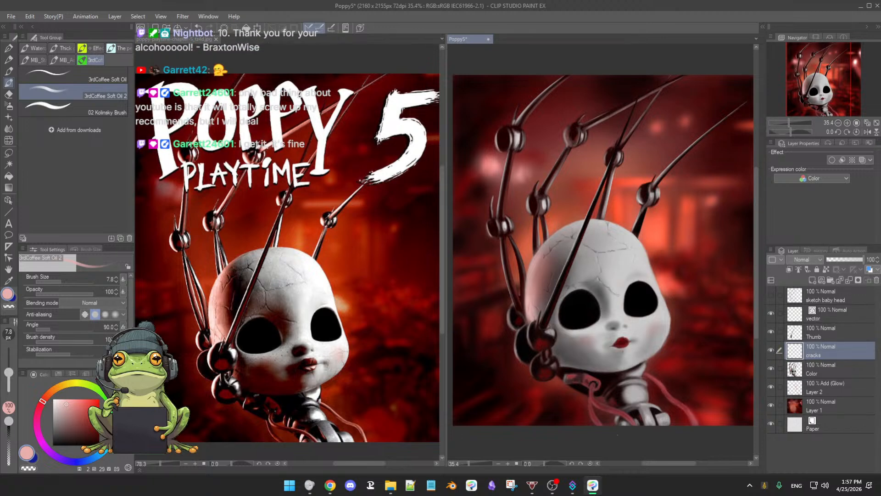
Step: Select the Color layer and retouch the outer edge of the far cheek with sampled light grey at brush size 24
scroll(657, 316, up, 2)
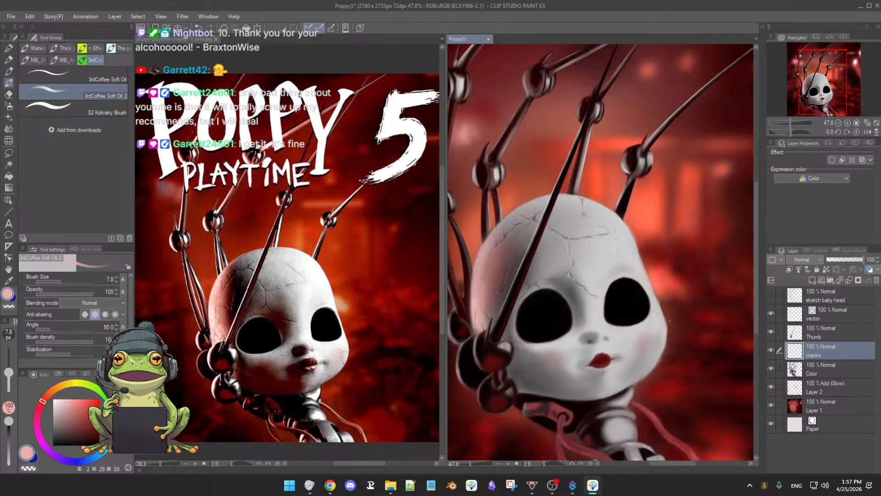
drag(648, 357, 669, 314)
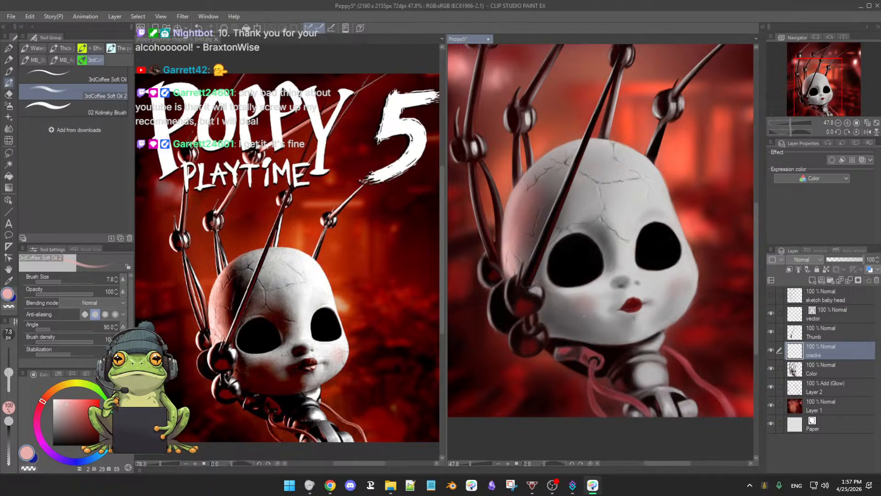
scroll(676, 299, down, 1)
scroll(676, 299, up, 2)
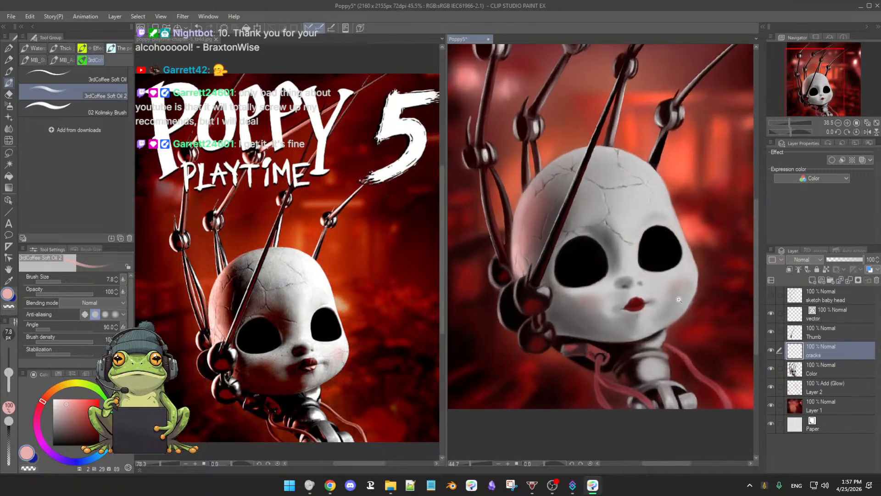
drag(663, 331, 628, 334)
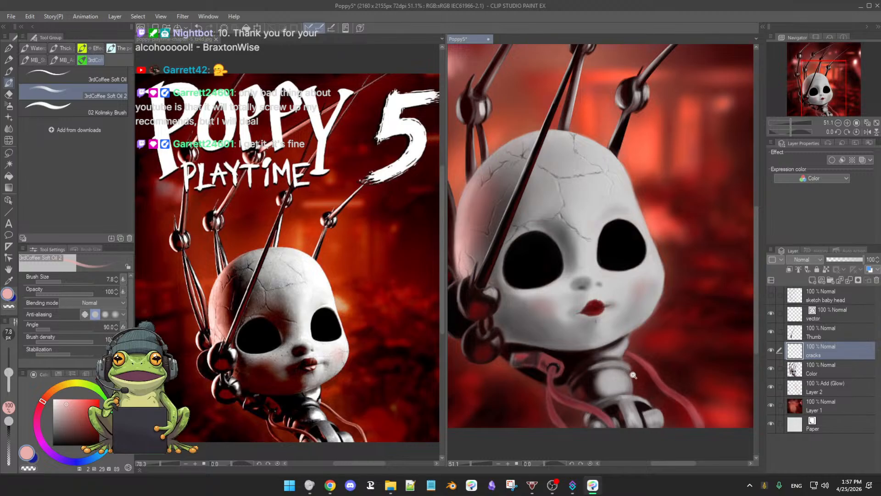
scroll(633, 375, up, 1)
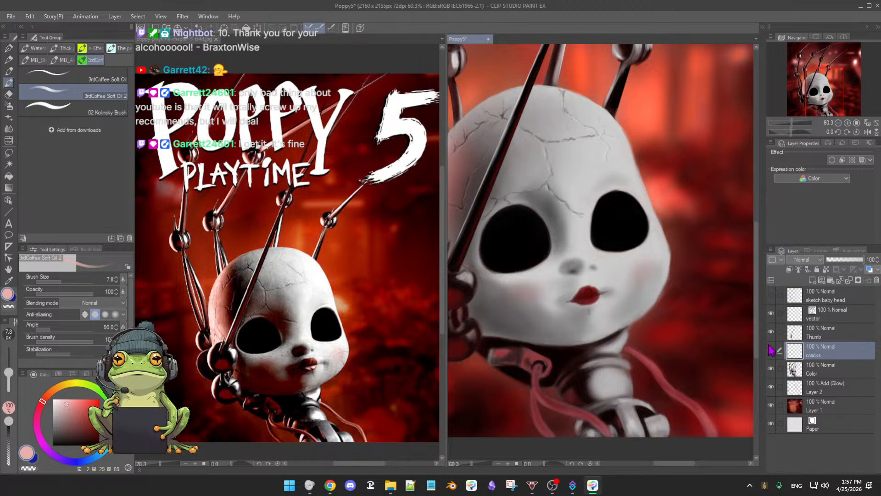
click(771, 369)
click(772, 369)
click(824, 373)
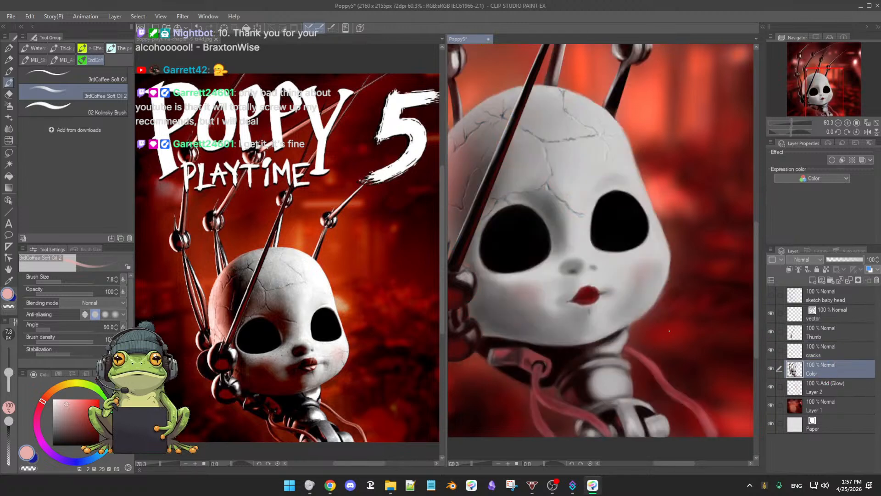
alt+click(665, 263)
mouse_move(664, 264)
mouse_down()
mouse_move(666, 273)
mouse_move(661, 264)
mouse_up()
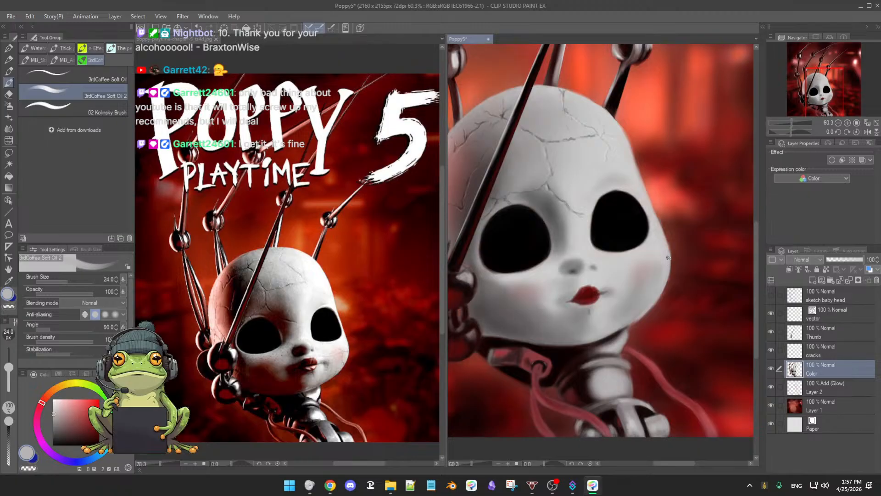
Step: Brighten the far cheek and jaw edge with near-white at brush sizes 24 and 37.8, and lock the Color layer's transparent pixels
click(53, 403)
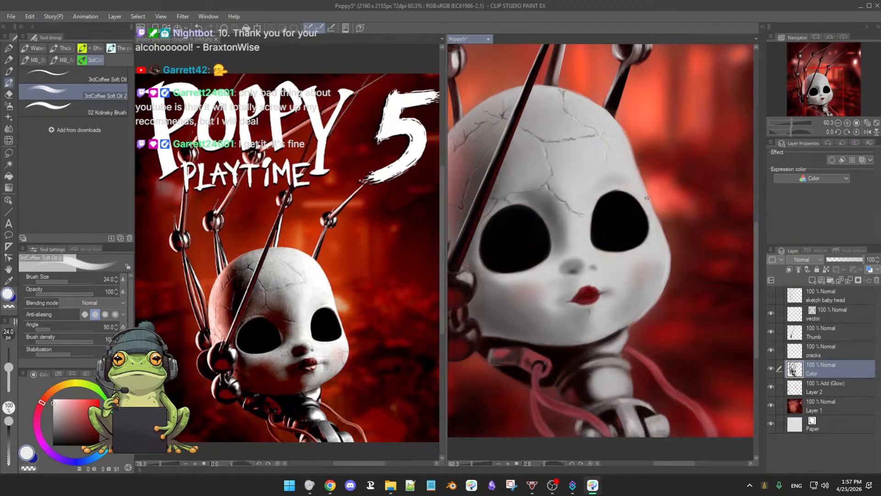
mouse_move(680, 317)
mouse_down()
mouse_move(612, 358)
mouse_move(583, 356)
mouse_up()
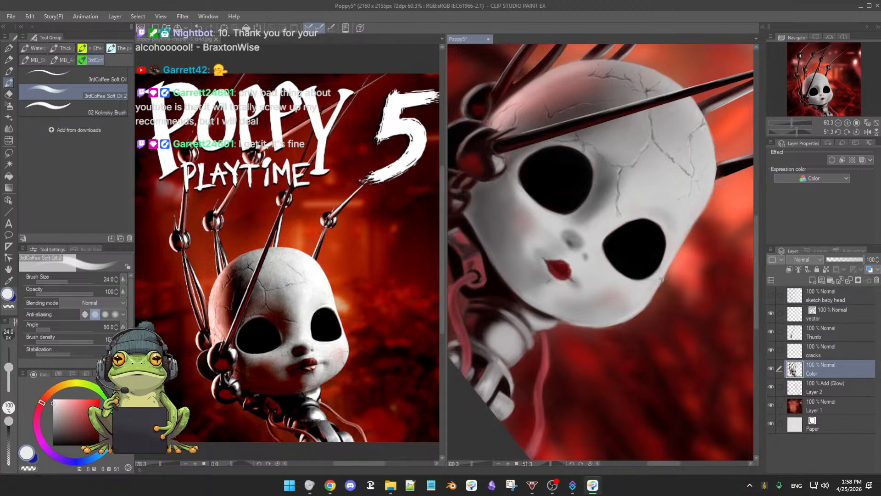
drag(656, 278, 661, 284)
mouse_move(663, 270)
mouse_down()
mouse_move(636, 306)
mouse_move(647, 296)
mouse_up()
click(827, 269)
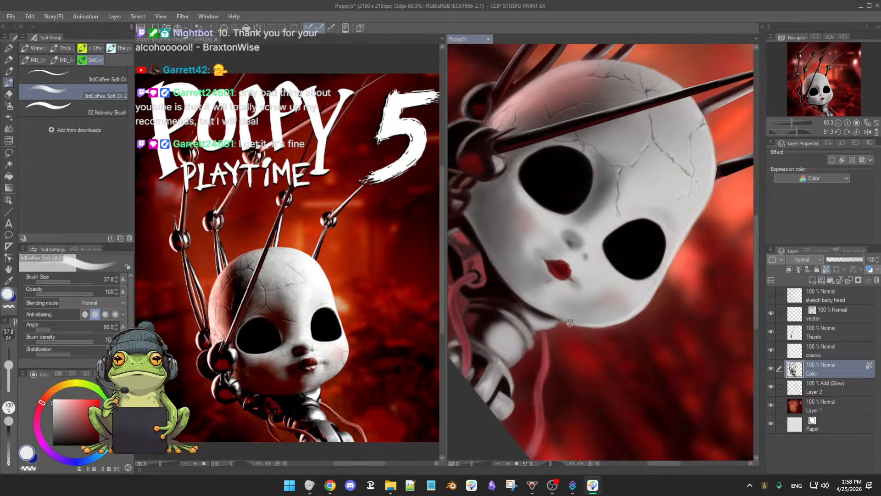
drag(621, 355, 660, 299)
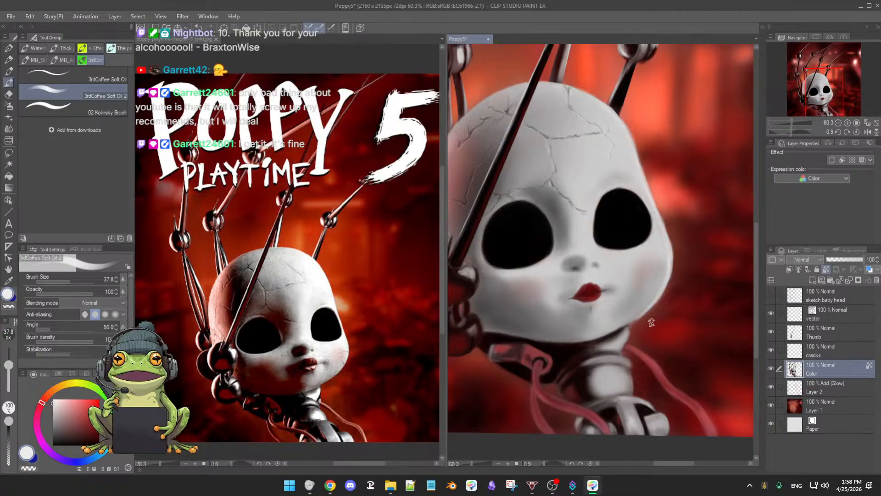
Step: Soften the far lower cheek with the Soft airbrush at size 33.4 in sampled grey, and unlock the Color layer's transparent pixels
key(e)
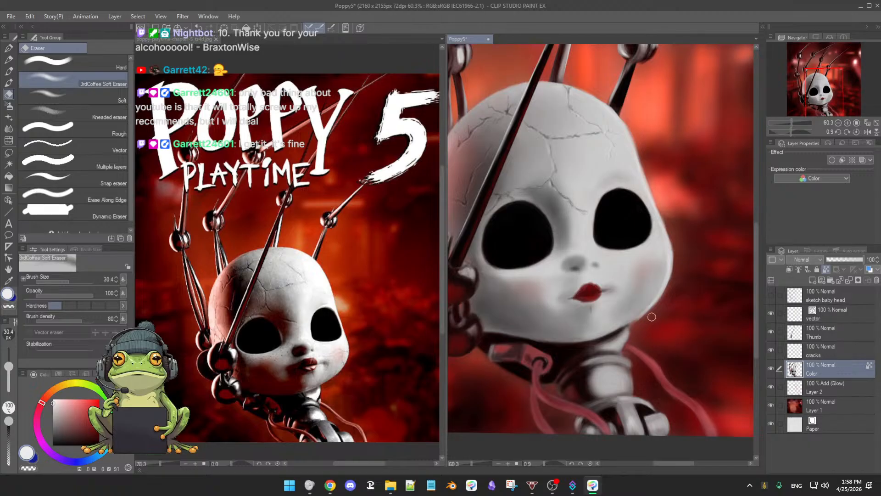
key(b)
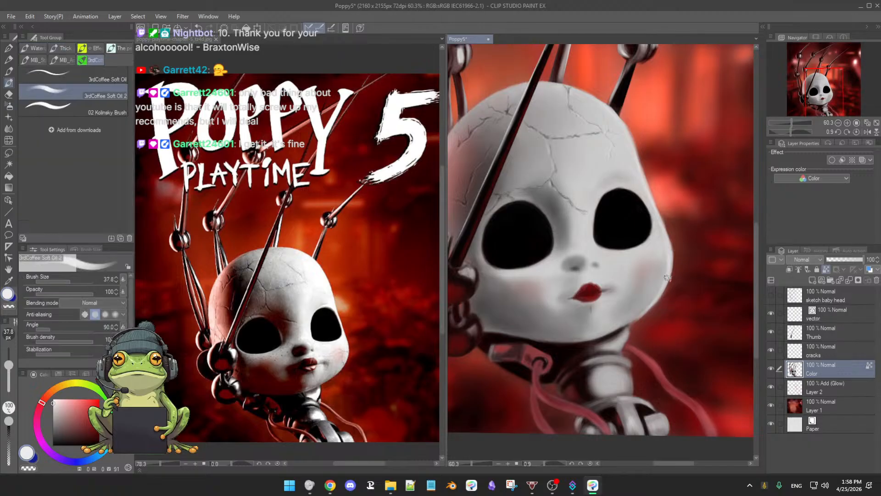
key(b)
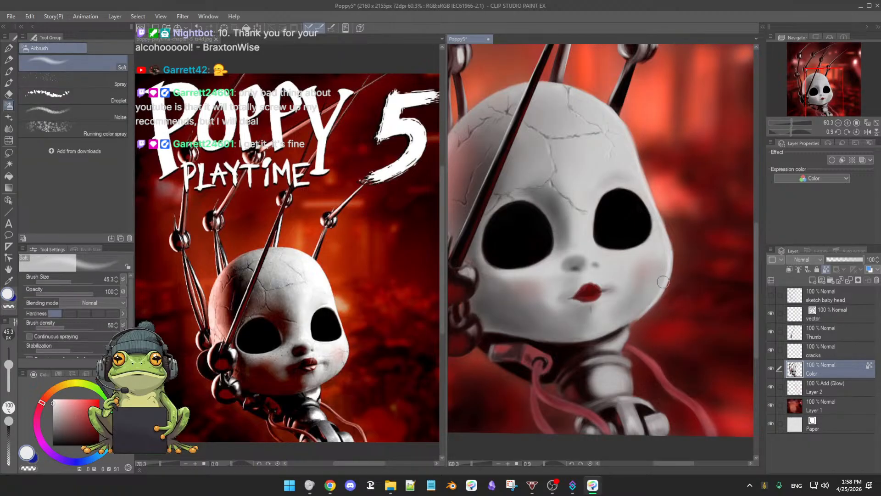
key([)
key([)
mouse_move(661, 290)
mouse_down()
mouse_move(668, 251)
mouse_move(657, 294)
mouse_move(664, 273)
mouse_move(641, 316)
mouse_up()
alt+click(637, 309)
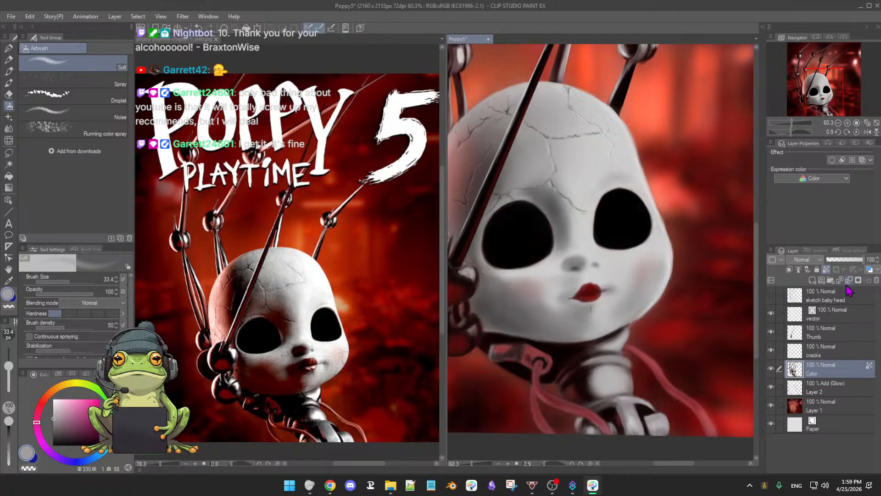
click(827, 271)
alt+click(642, 303)
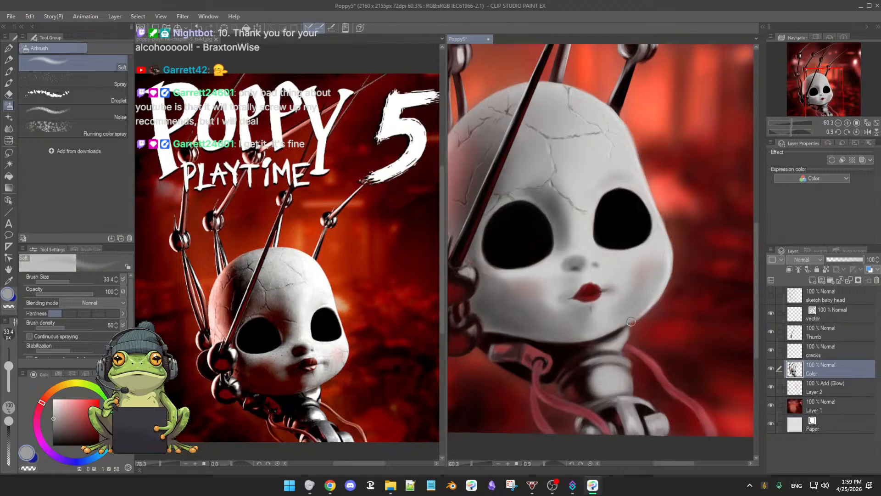
Step: Blend the far cheek and jaw edge with 3rdCoffee Soft Oil 2 at brush size 37.8 using sampled light greys
key(b)
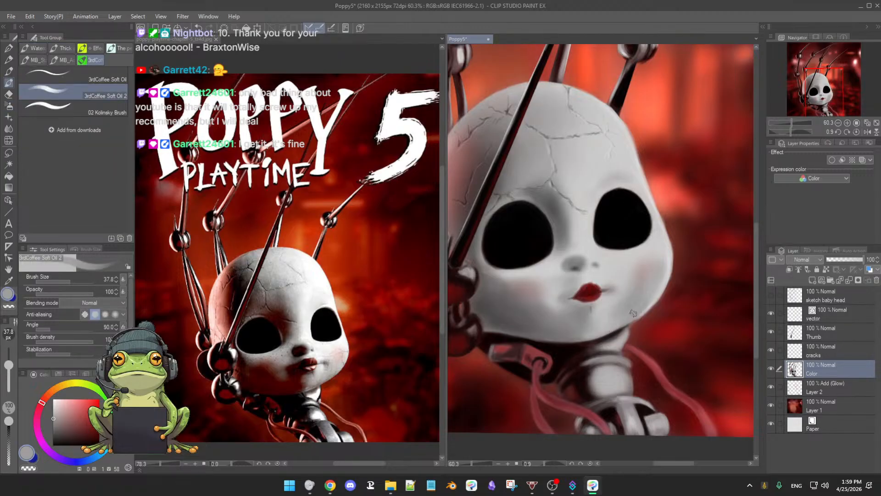
mouse_move(636, 305)
mouse_down()
mouse_move(626, 310)
mouse_move(665, 278)
mouse_up()
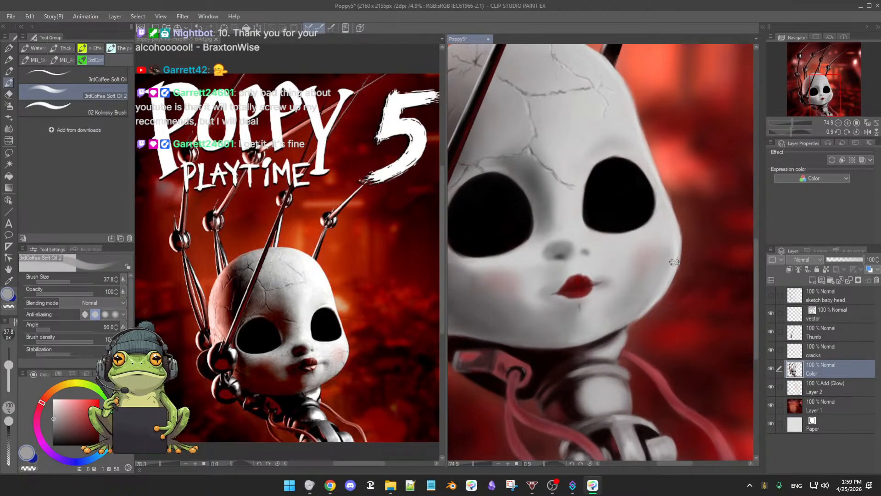
alt+click(675, 256)
mouse_move(672, 247)
mouse_down()
mouse_move(662, 282)
mouse_move(669, 261)
mouse_move(638, 313)
mouse_move(663, 278)
mouse_move(639, 312)
mouse_move(648, 306)
mouse_move(662, 264)
mouse_move(635, 312)
mouse_up()
alt+click(655, 290)
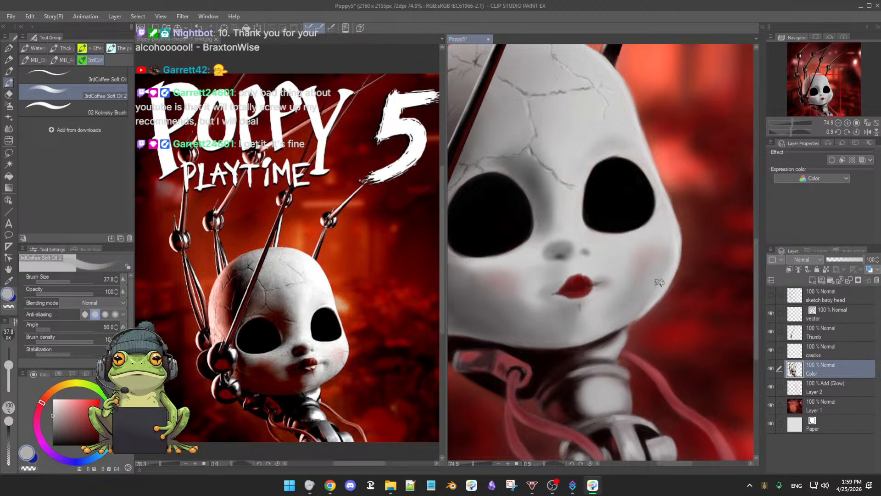
drag(659, 281, 640, 313)
Step: Retouch the mechanical neck below the jaw with near-white highlights and sampled near-black shading, using brush sizes 37.8 and 57.1
scroll(675, 316, down, 3)
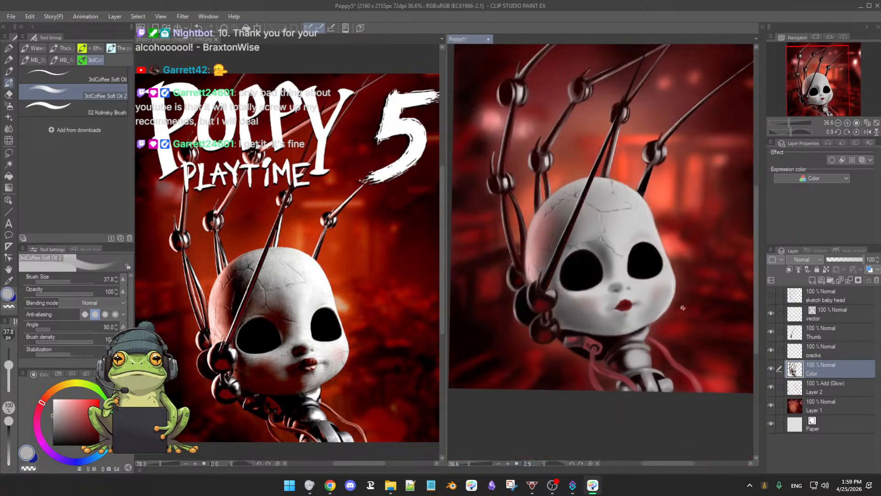
drag(670, 316, 660, 335)
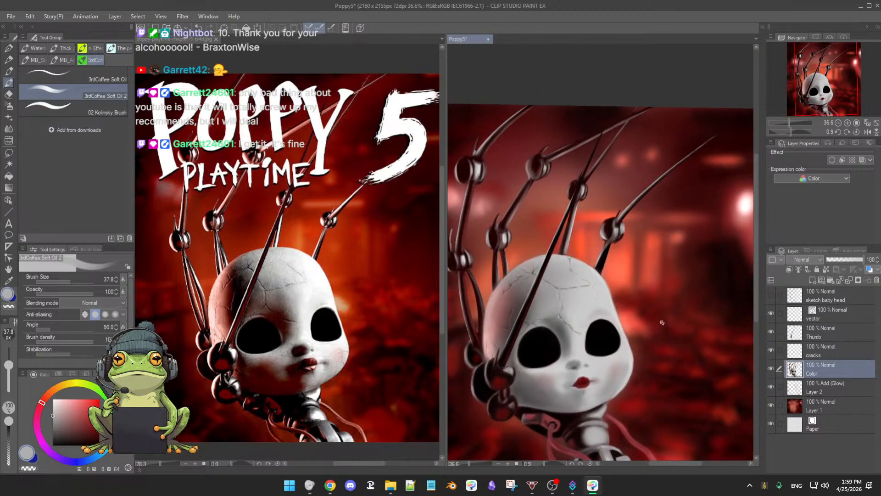
drag(680, 285, 675, 307)
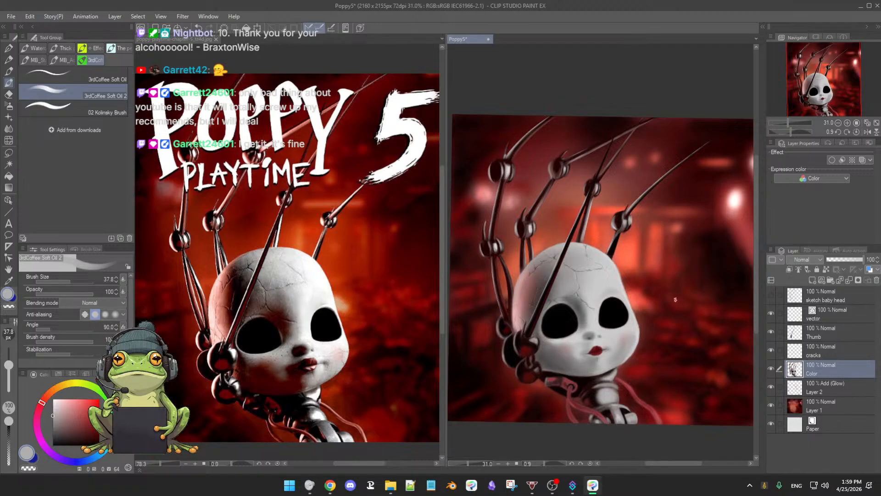
scroll(674, 301, up, 2)
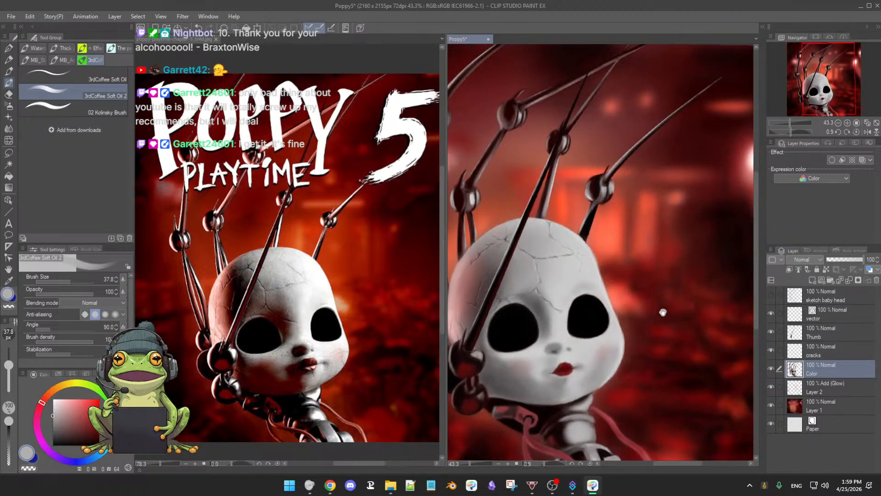
drag(667, 319, 671, 297)
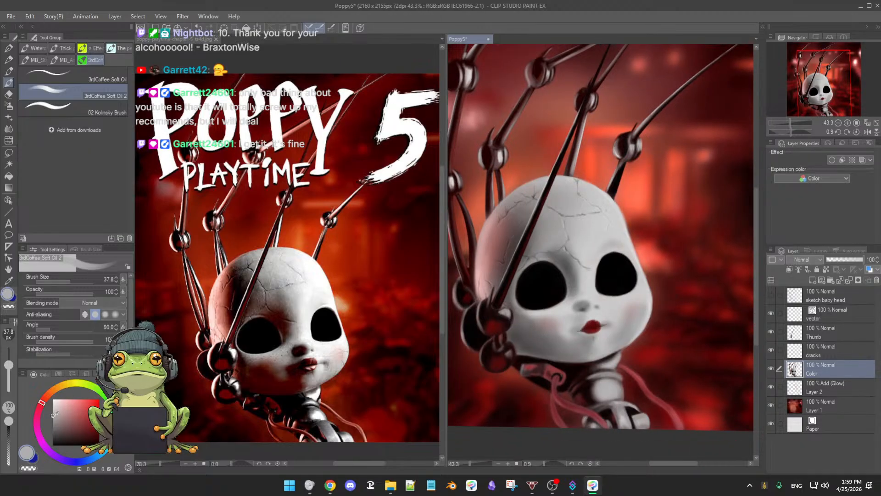
click(53, 404)
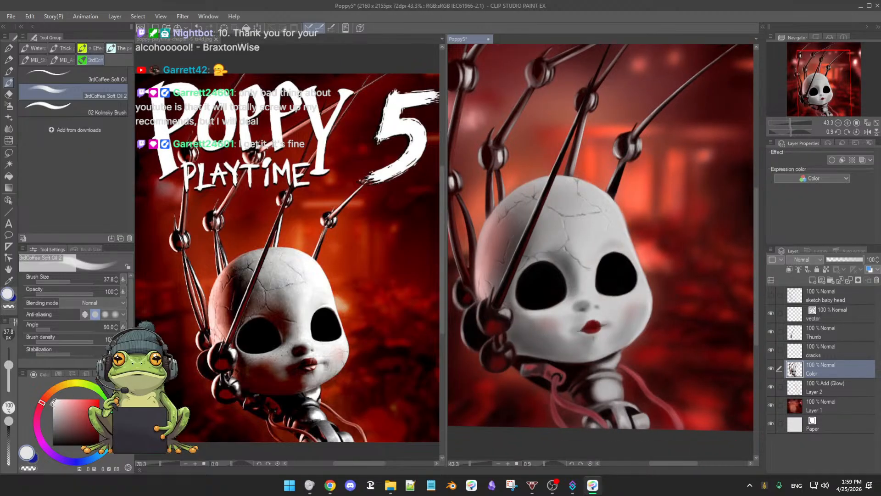
drag(619, 344, 622, 318)
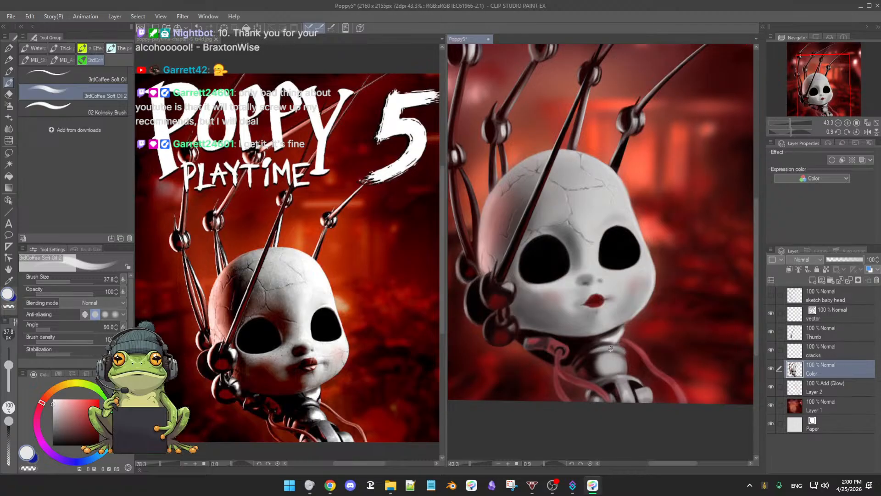
alt+click(594, 356)
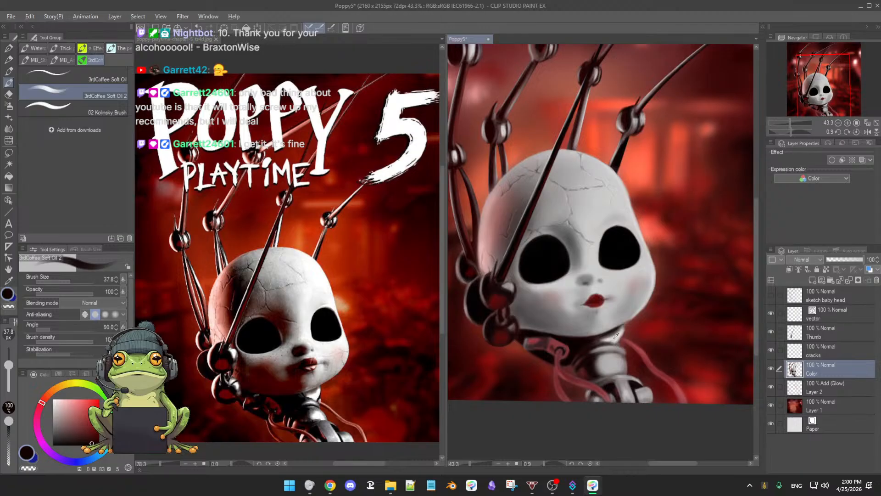
key(x)
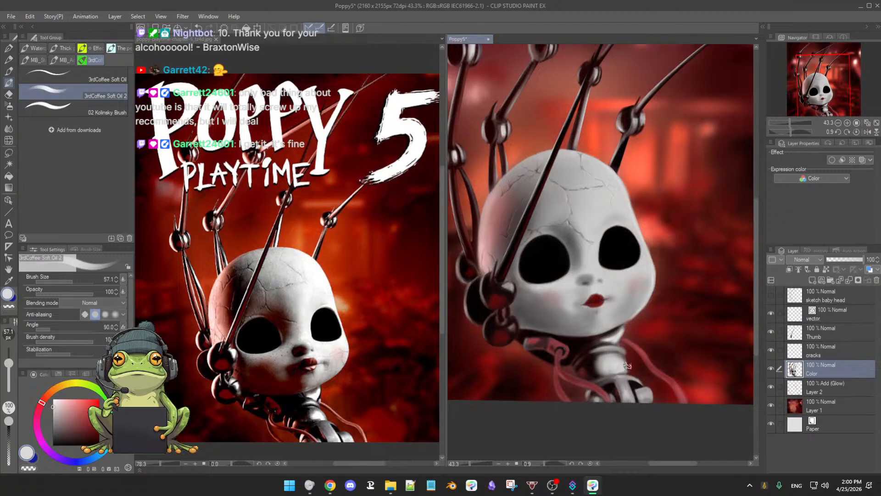
Step: Lock the Color layer's transparent pixels and refine the pale highlight on the neck cylinder, reducing the brush size to 37.9
scroll(646, 370, up, 3)
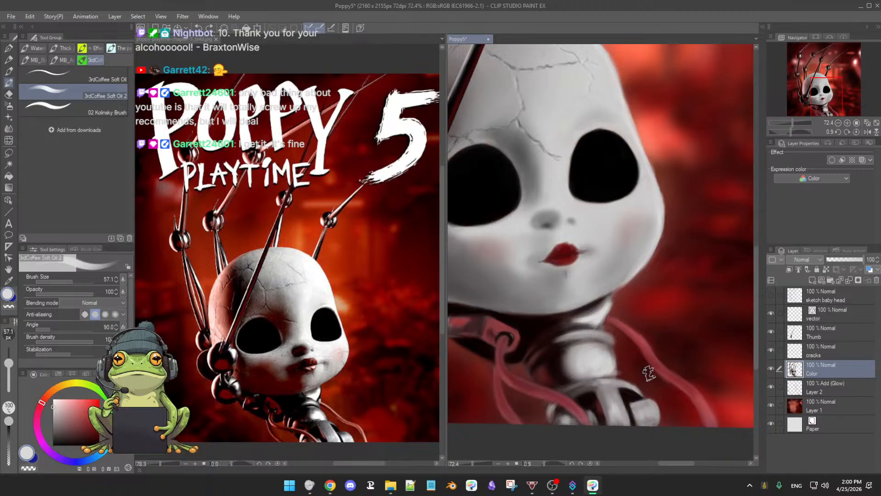
click(827, 270)
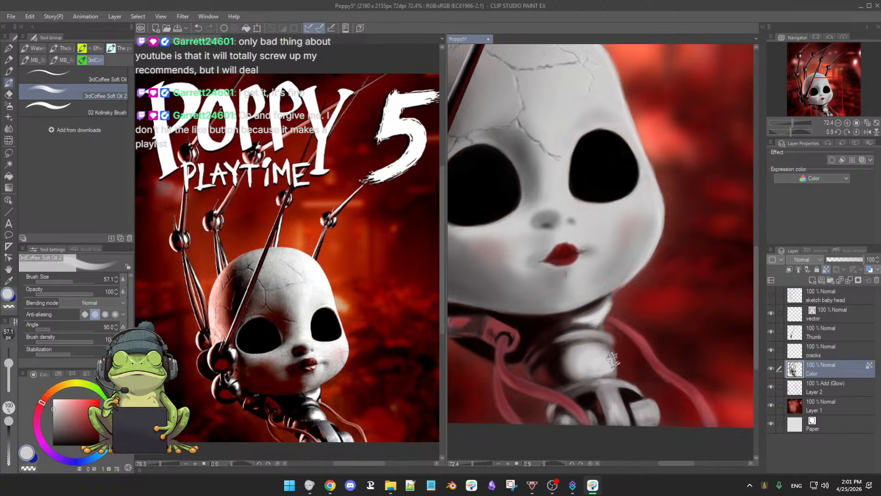
drag(603, 362, 614, 365)
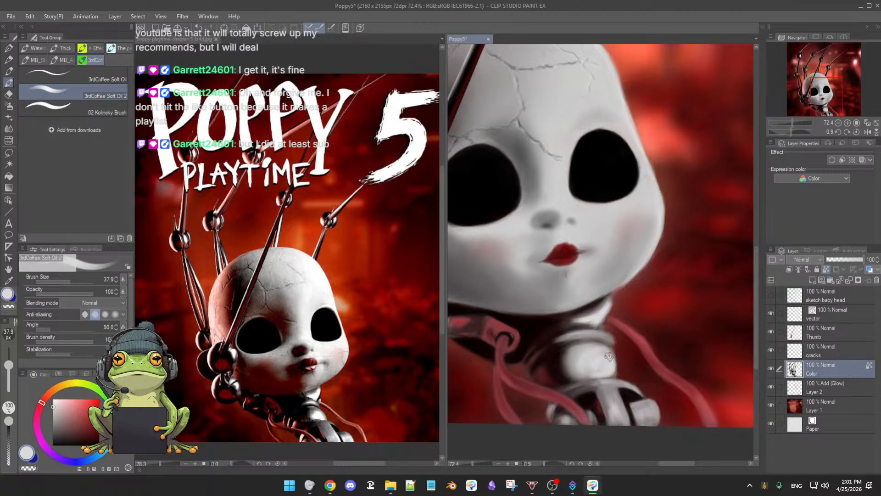
Step: Smooth the pale highlight on the neck cylinder with 3rdCoffee Soft Oil 2 at brush sizes 51.4 and 39.1
key(bracketright)
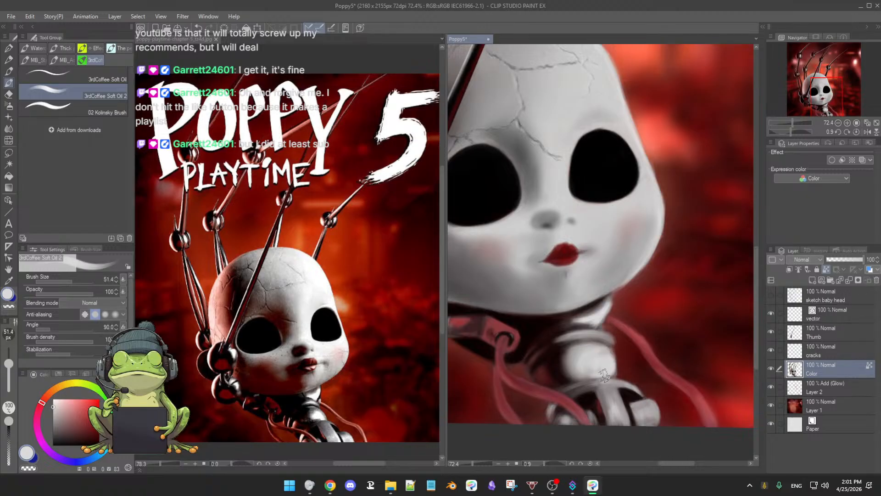
key(bracketleft)
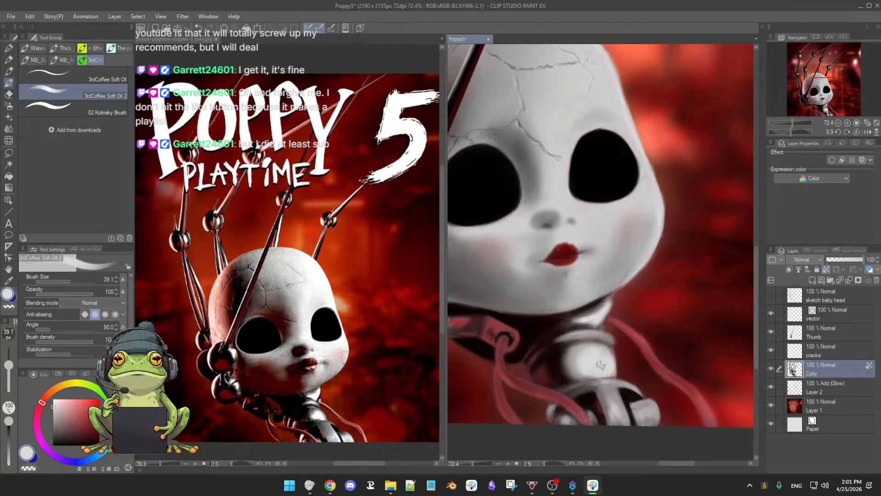
scroll(569, 388, down, 4)
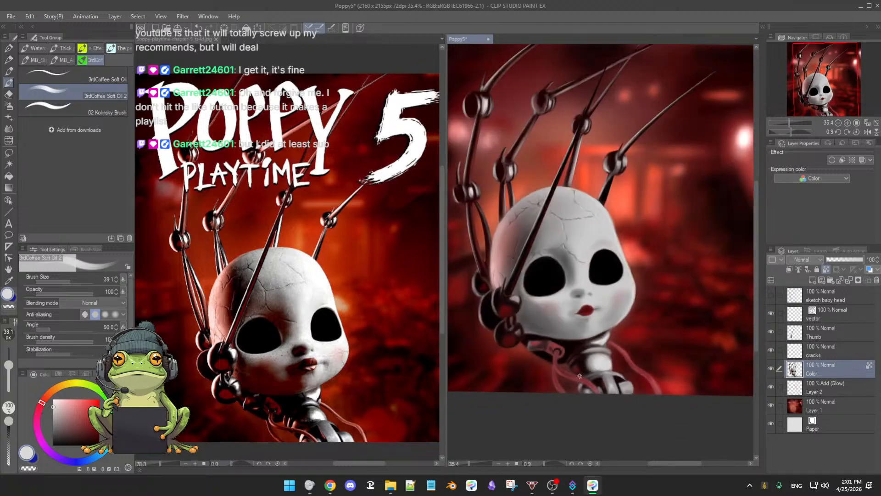
scroll(613, 352, up, 4)
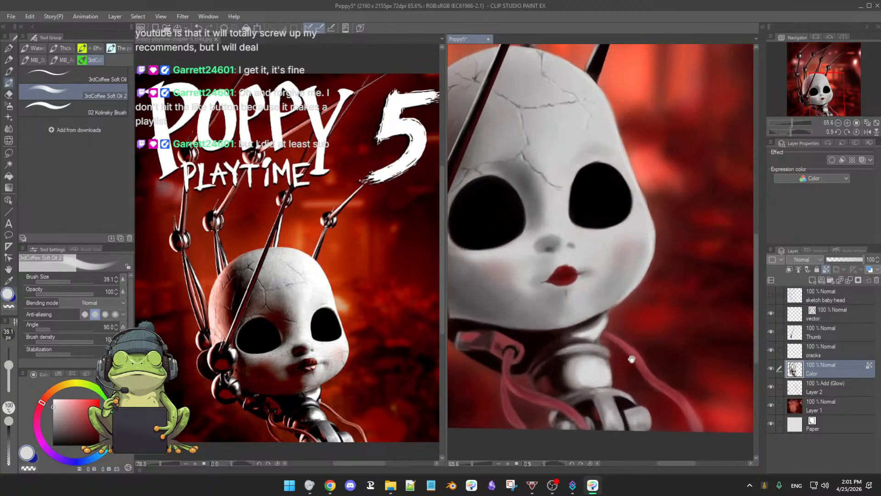
Step: Brighten the pale band across the ball joint below the neck at brush size 49.2
key(bracketright)
key(bracketright)
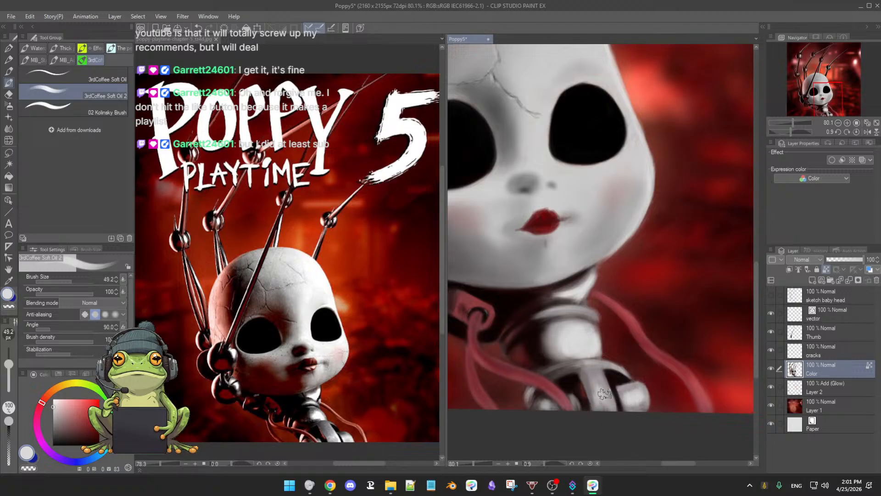
mouse_move(606, 395)
mouse_down()
mouse_move(601, 403)
mouse_move(601, 395)
mouse_up()
Step: Reduce the brush size to 22.8 and shade the ball joint's dark recesses with sampled dark red and near-black
key(bracketleft)
key(bracketleft)
key(bracketleft)
alt+click(586, 386)
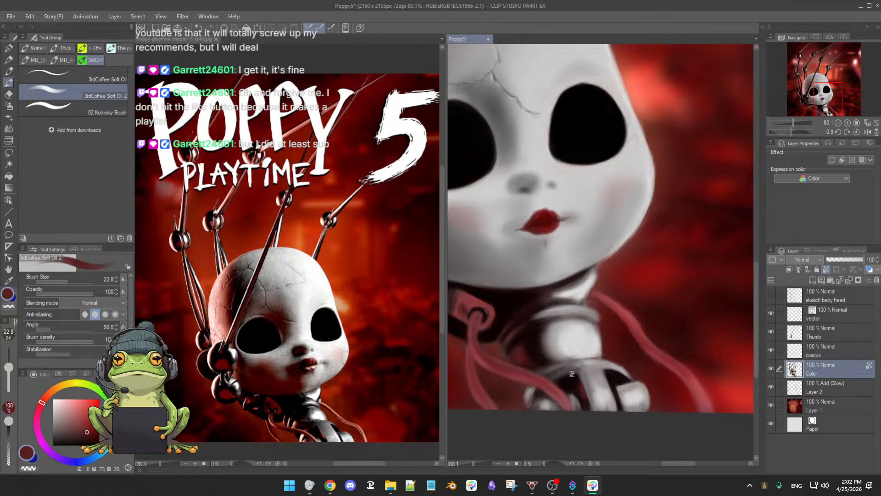
alt+click(572, 374)
alt+click(617, 373)
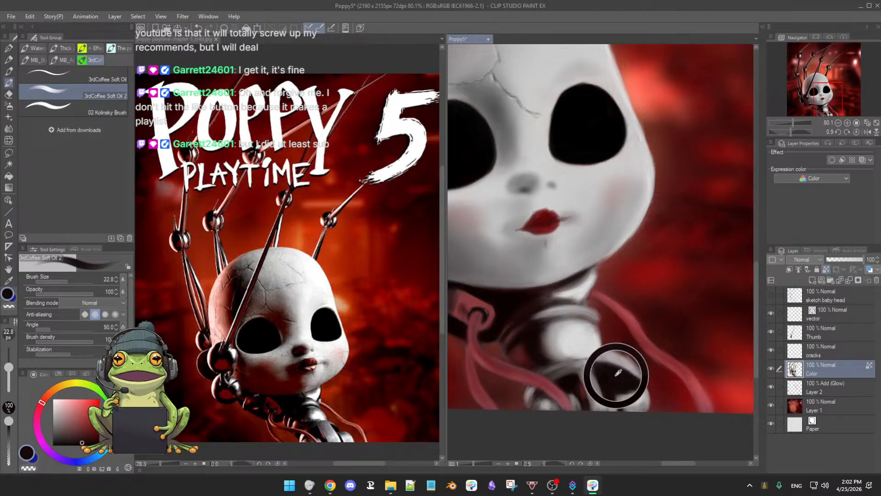
alt+click(577, 383)
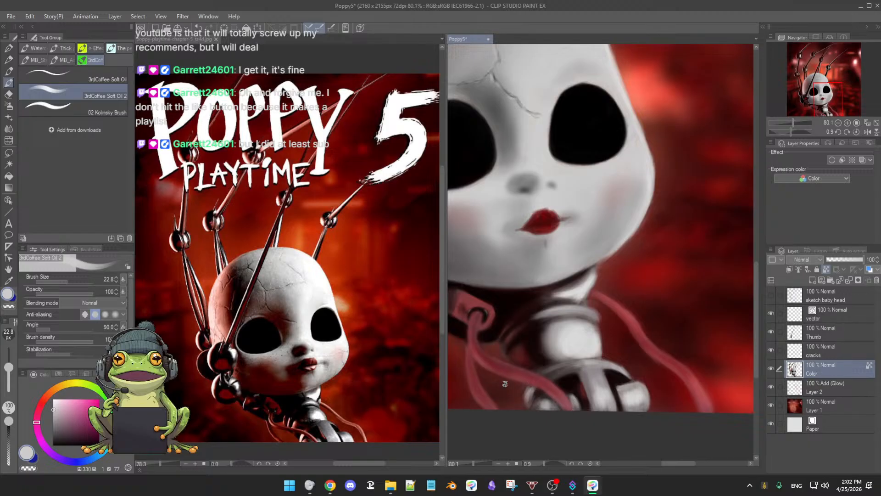
Step: Refine the ball joint's upper rim beneath the neck cylinder using sampled greys and near-black at brush size 22.8
alt+click(556, 370)
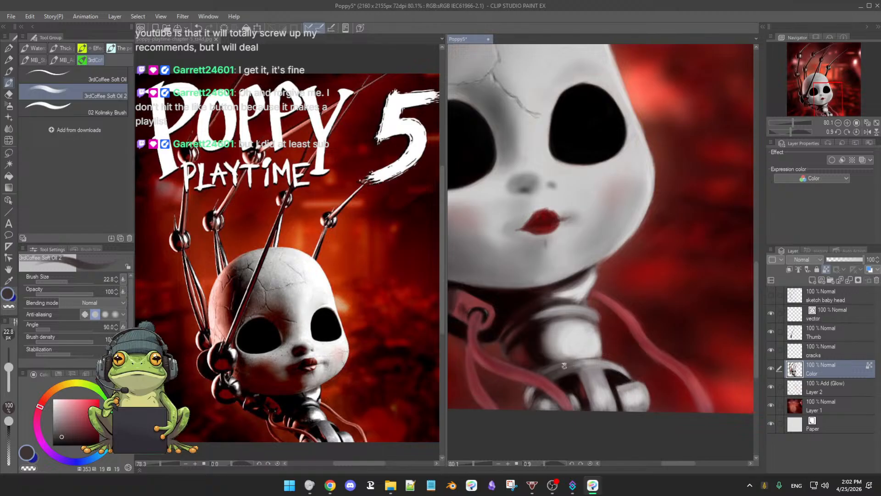
alt+click(566, 359)
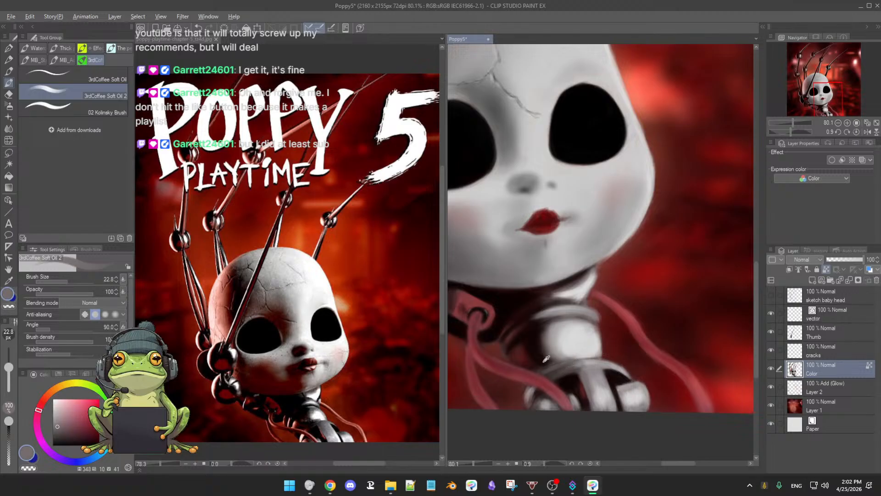
alt+click(550, 364)
alt+click(540, 368)
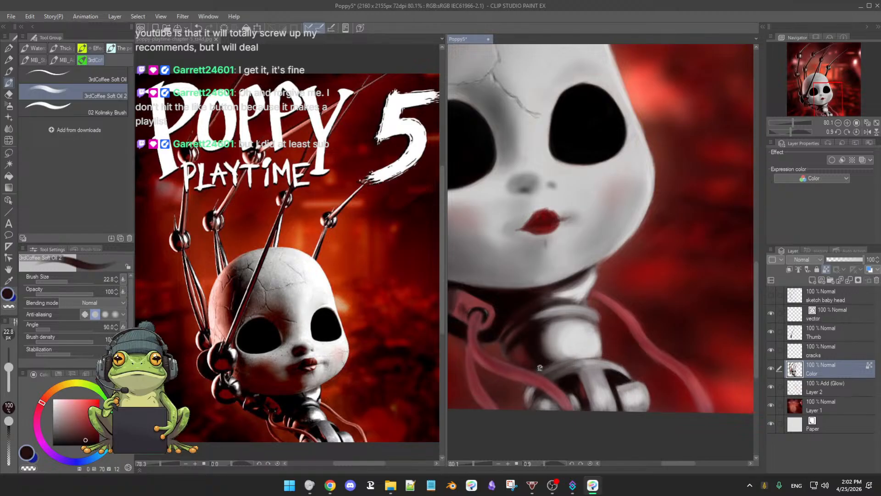
Step: Clean up the edge of the small joint beside the cable, alternating 3rdCoffee Soft Eraser at size 30.4 with near-black Soft Oil 2
key(e)
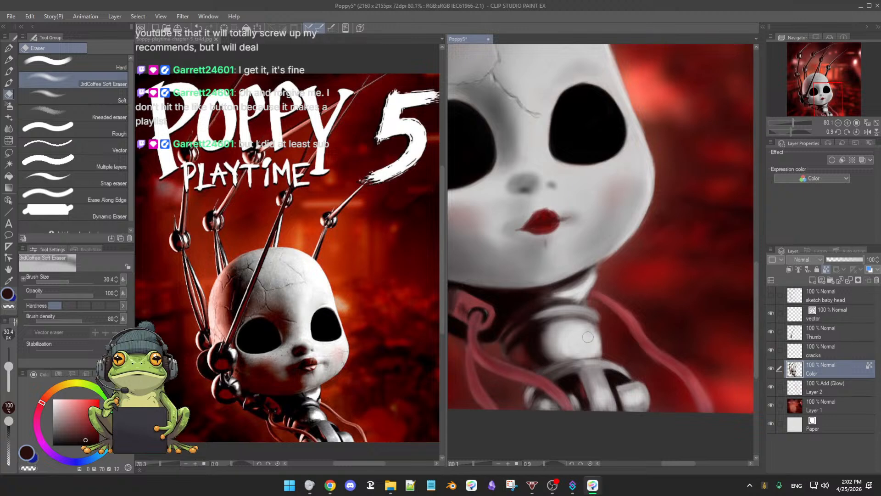
key(b)
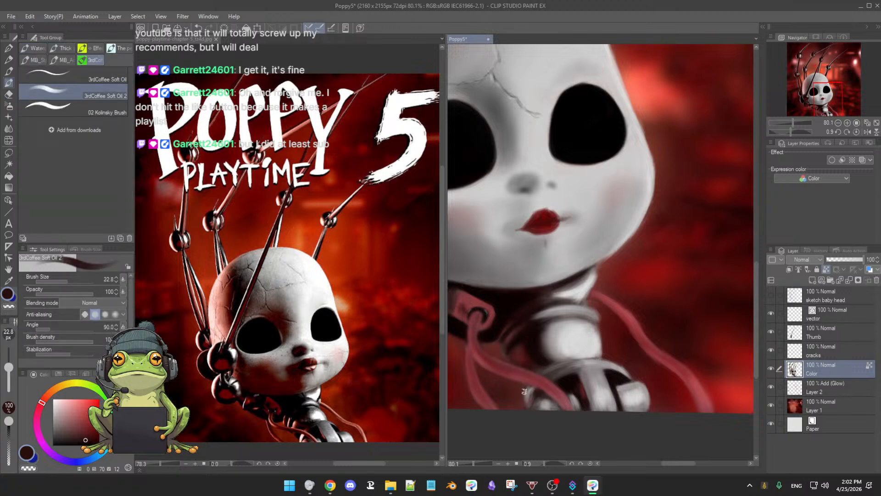
key(e)
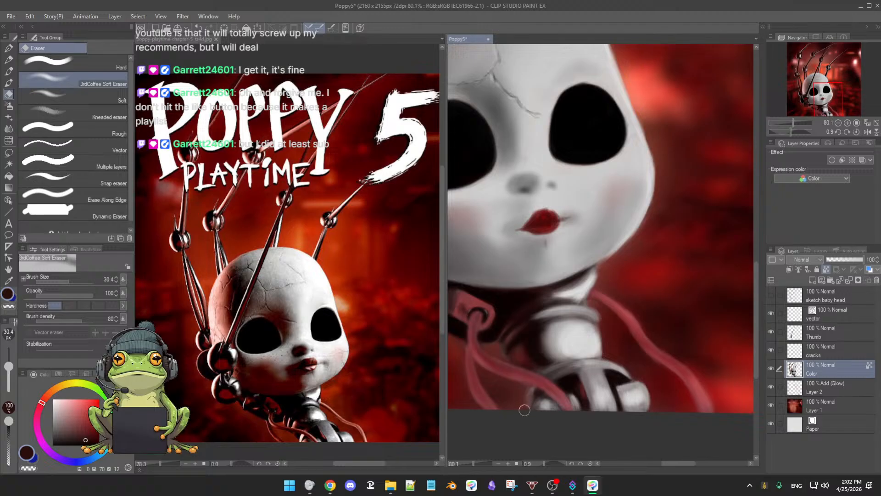
key(b)
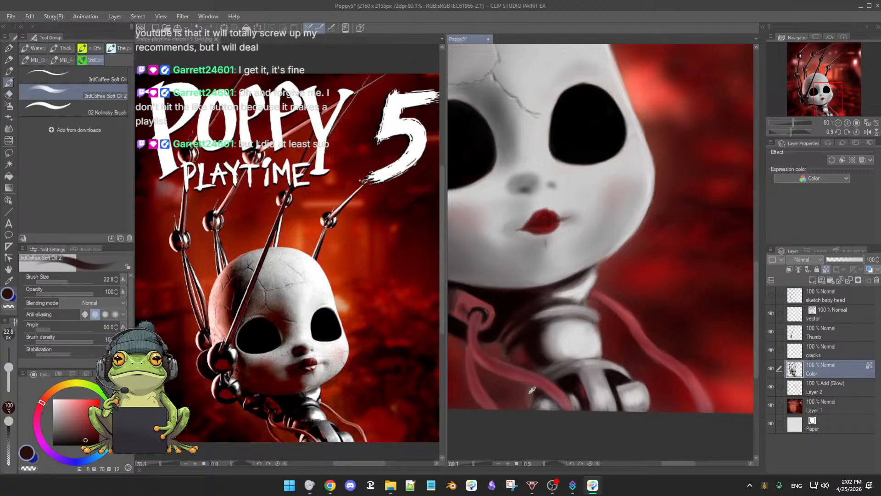
key(alt)
key(e)
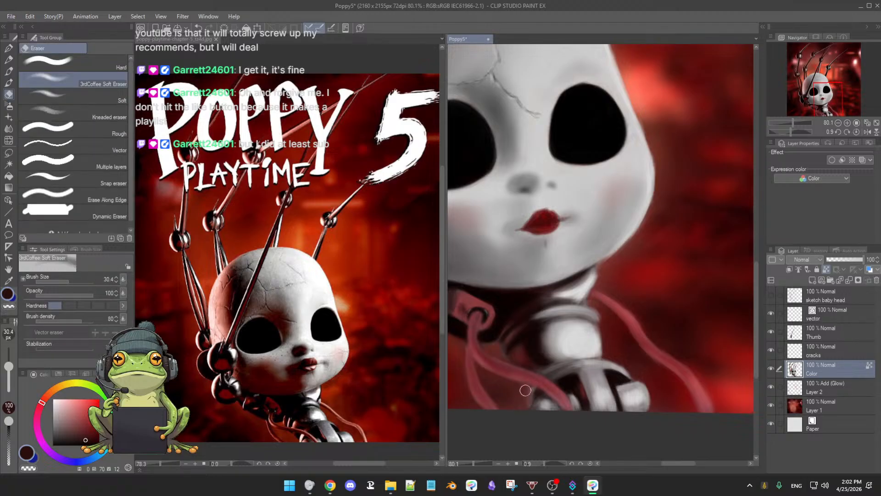
key(b)
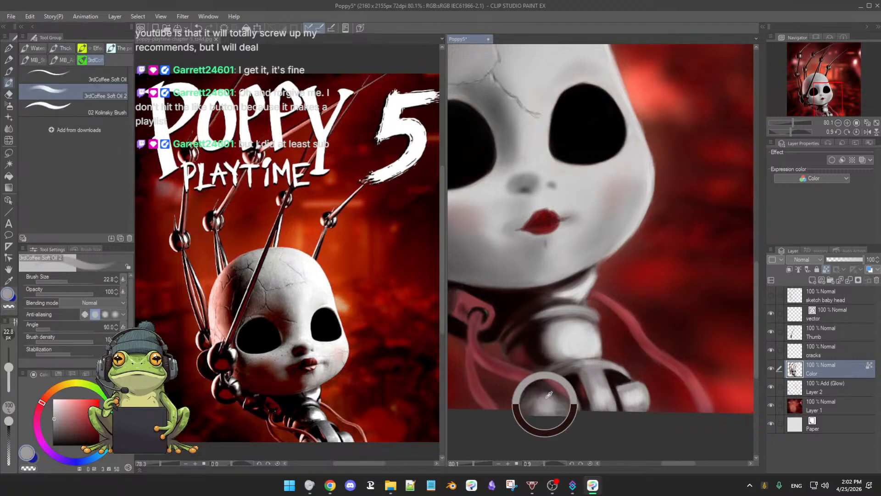
Step: Paint sampled greys on the small joint beside the cable at brush size 12.3, and trim its outer edge with the soft eraser
mouse_move(533, 396)
ctrl+alt+mouse_down()
mouse_move(525, 394)
mouse_move(549, 395)
ctrl+alt+mouse_up()
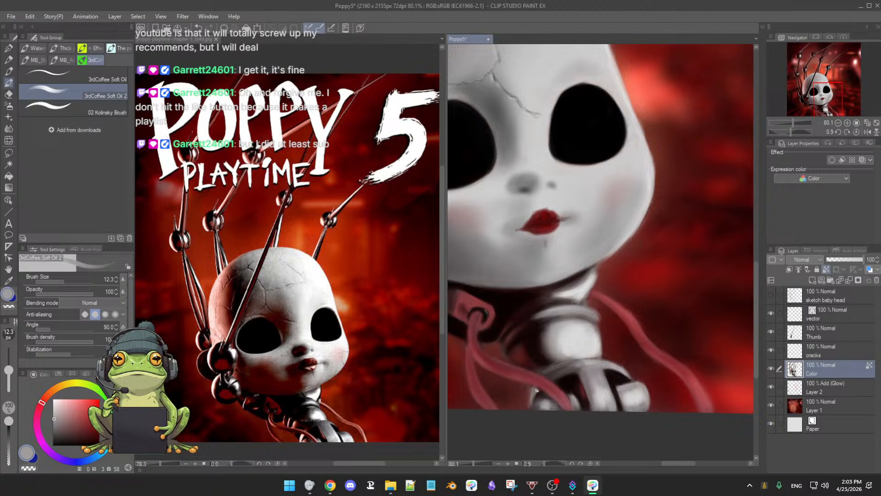
key(e)
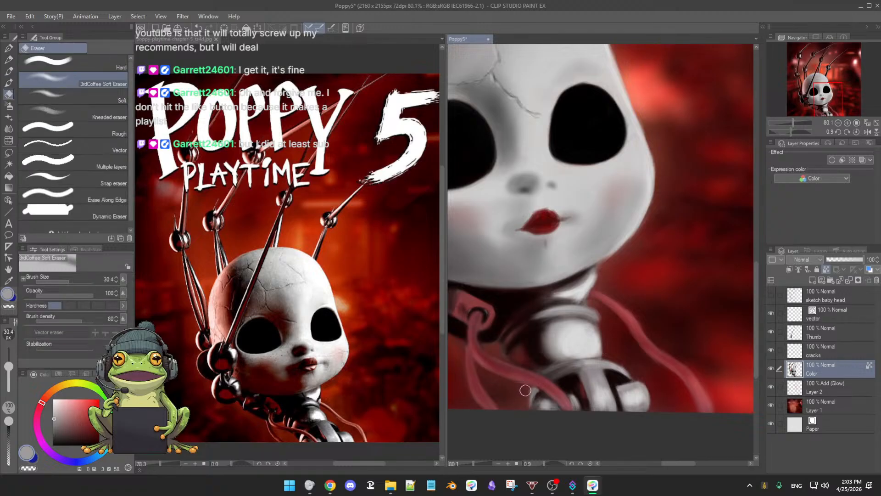
key(b)
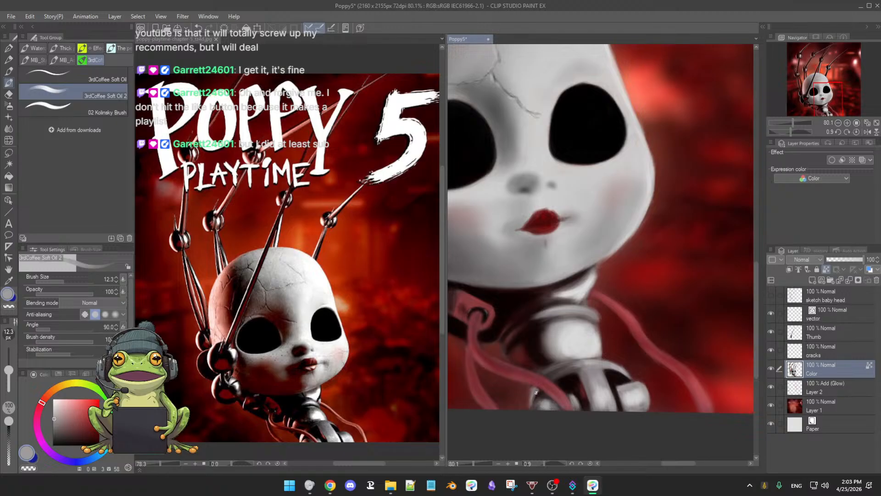
alt+click(535, 390)
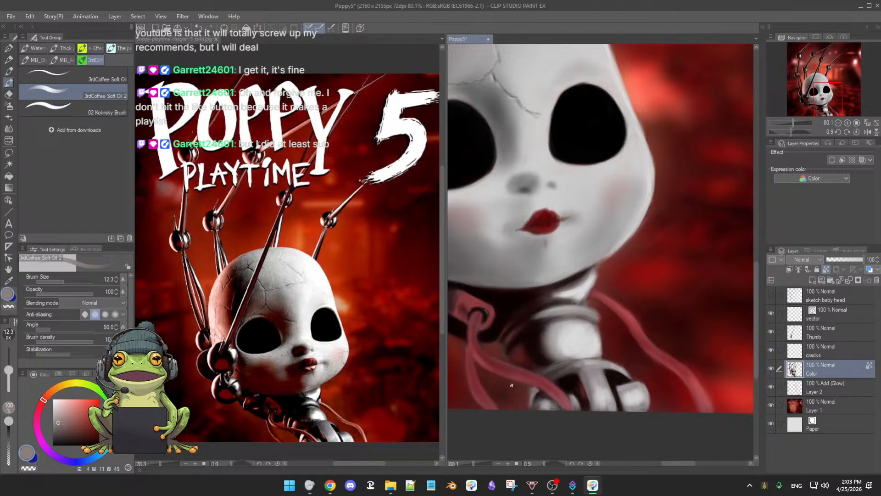
key(e)
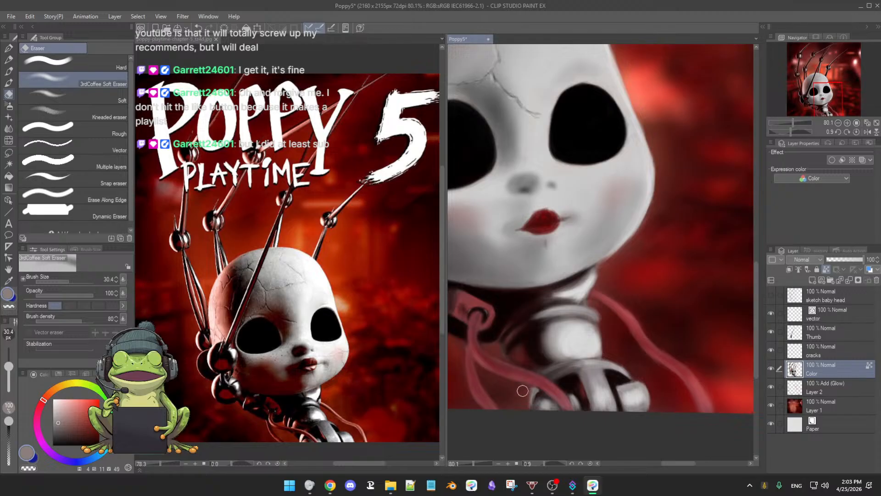
key(b)
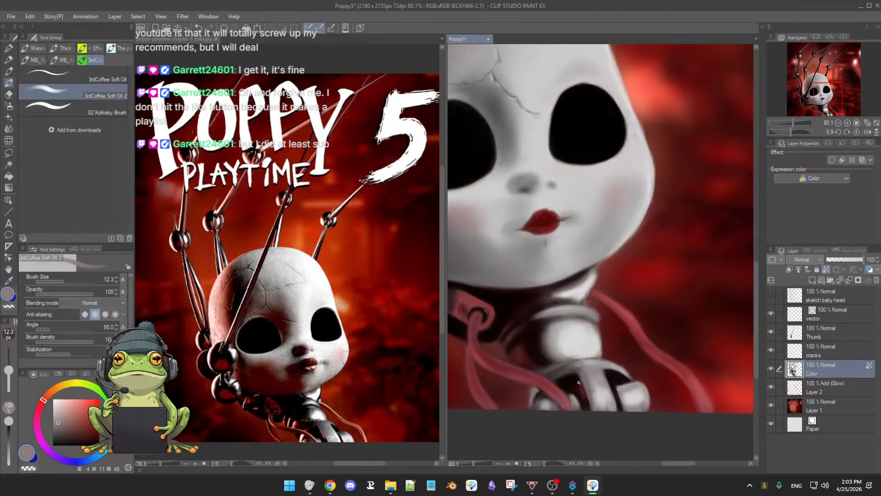
Step: Define the small joint's shading beside the cable with sampled near-black and mid-grey at brush size 12.3
alt+click(569, 386)
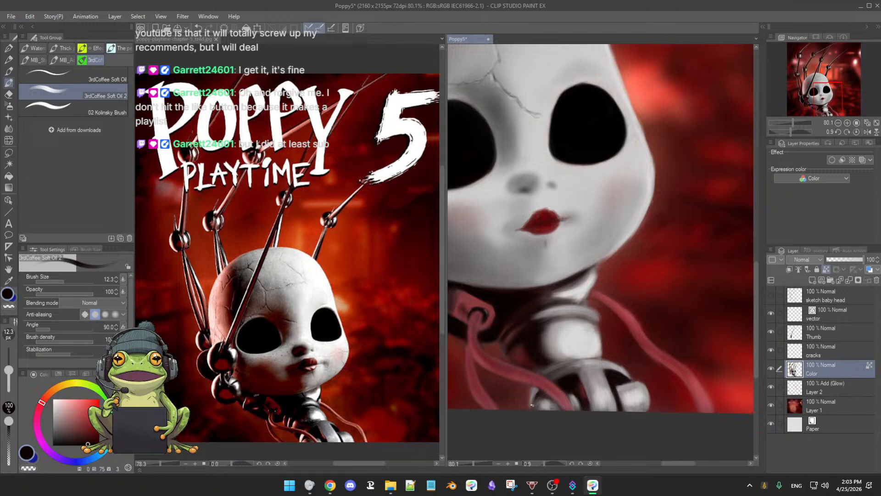
alt+click(536, 387)
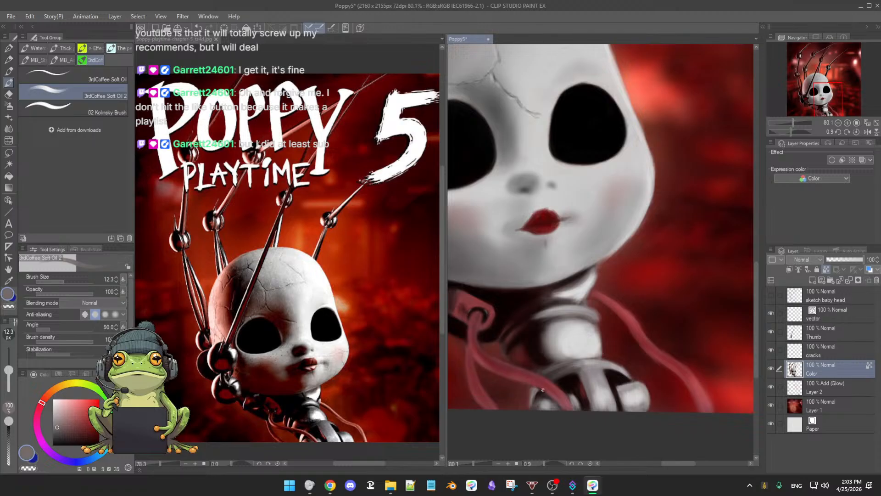
alt+click(571, 377)
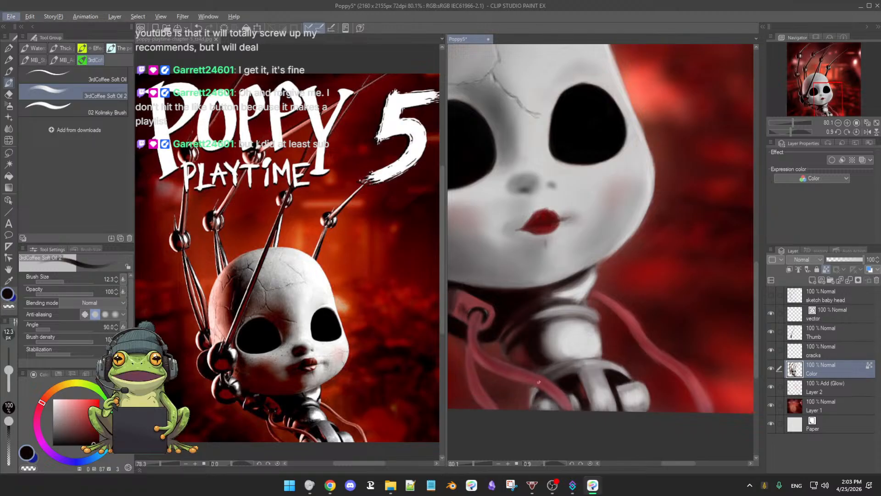
Step: Add light grey highlights to the small joint beside the cable, touch up its edge with the soft eraser, and reduce the brush to 11.1
alt+click(545, 384)
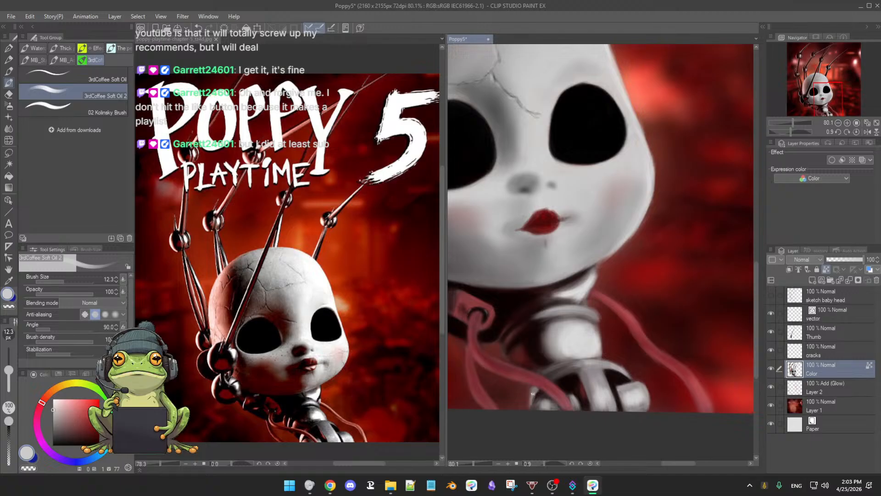
key(e)
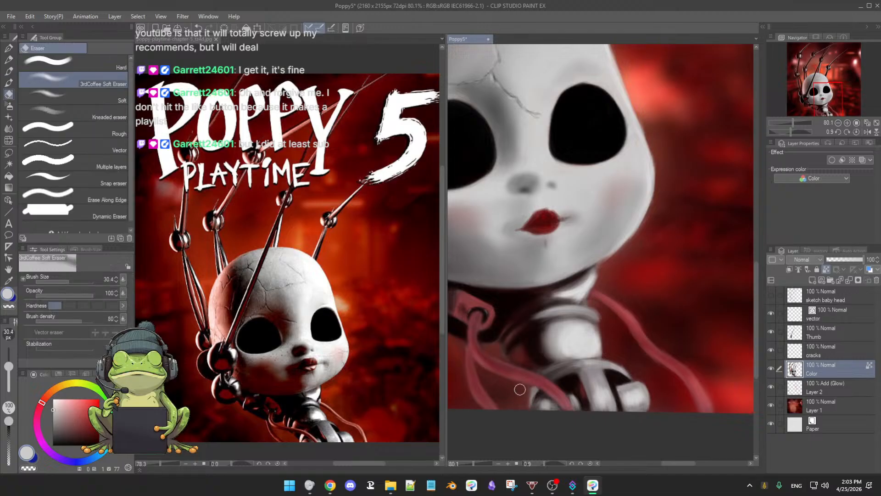
key(b)
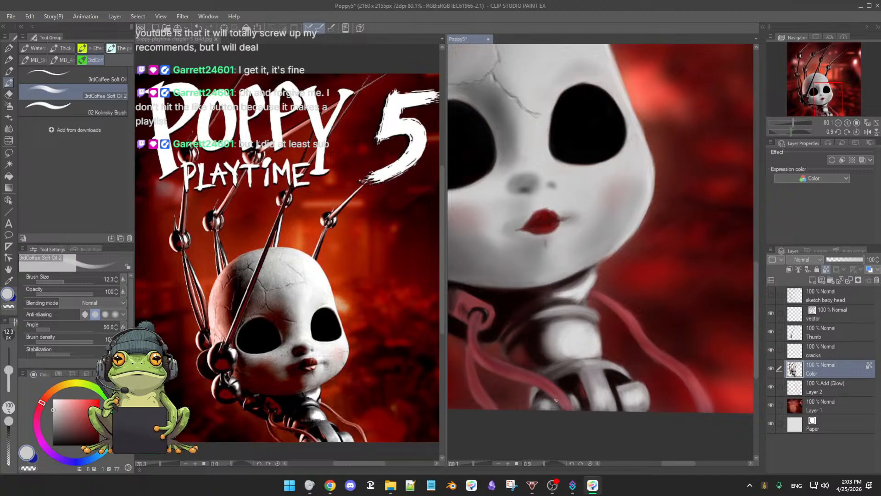
alt+click(531, 396)
alt+click(538, 393)
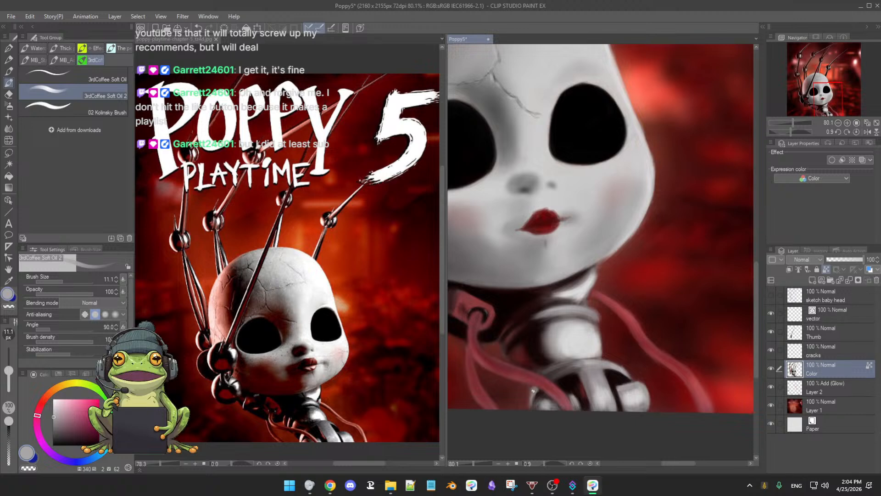
Step: Blend the small joint and the dark recesses of the ball joint with sampled grey and near-black at brush sizes 17.9 and 20.7
key(])
alt+click(542, 395)
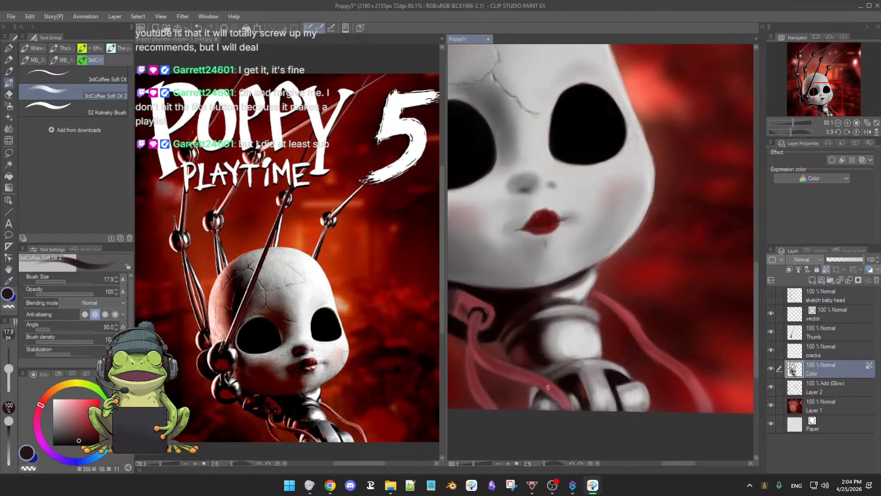
alt+click(547, 403)
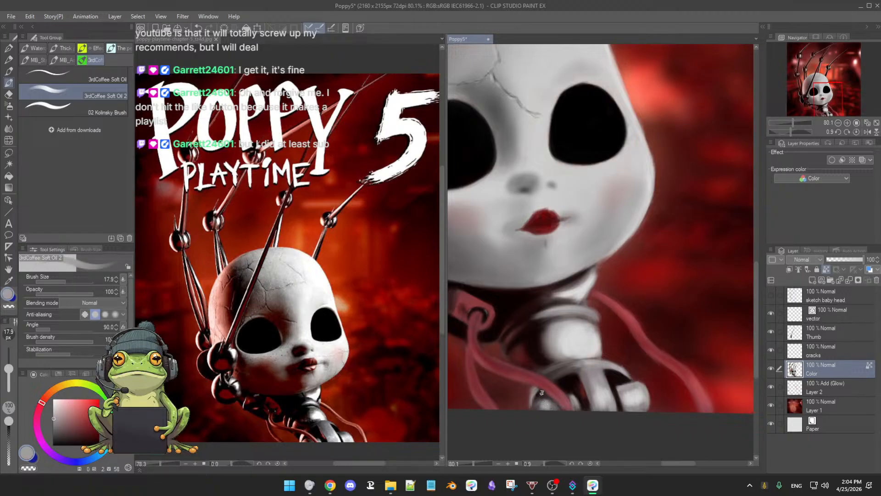
key(])
key(])
key(])
key(])
alt+click(541, 391)
key([)
key([)
key([)
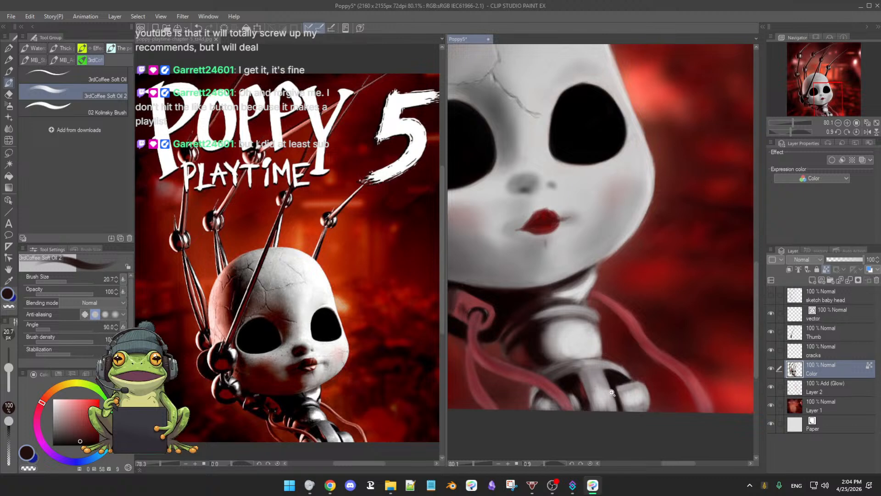
Step: Blend the dark recess of the ball joint beside the cable with sampled dark greys and near-black at brush sizes 20.7 and 18.6
scroll(594, 386, down, 3)
scroll(598, 381, up, 5)
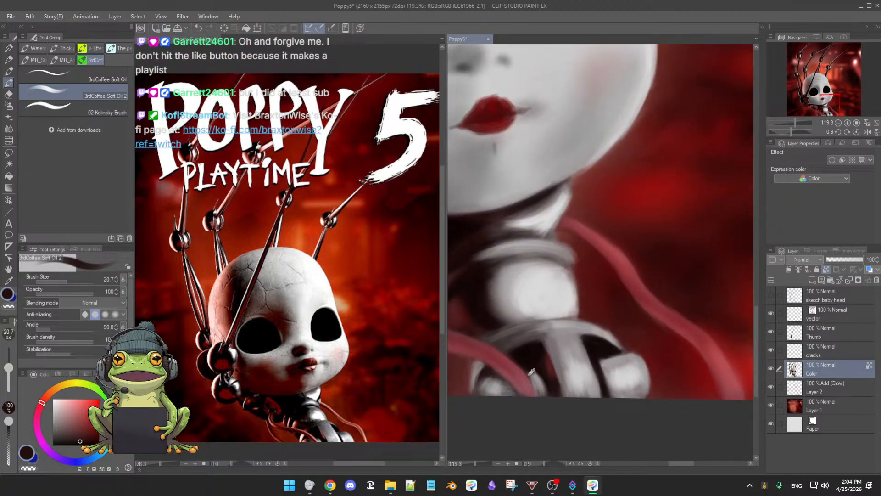
alt+click(533, 371)
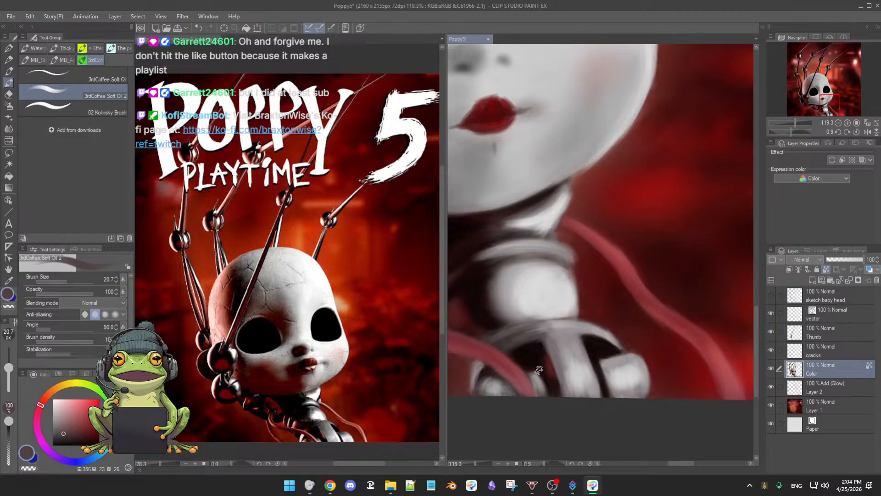
key(e)
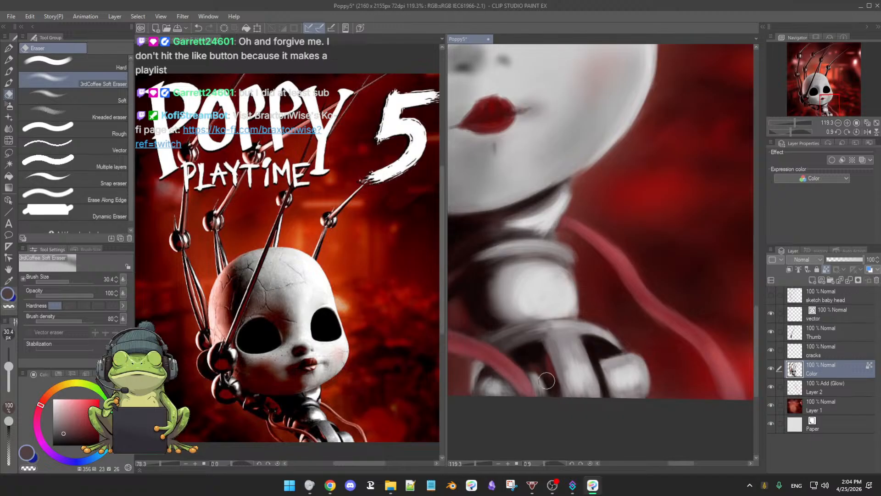
key(b)
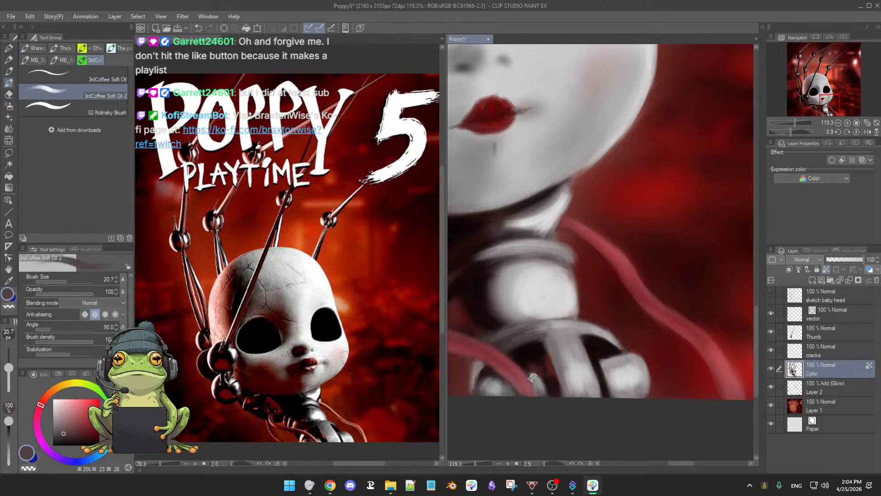
alt+click(534, 377)
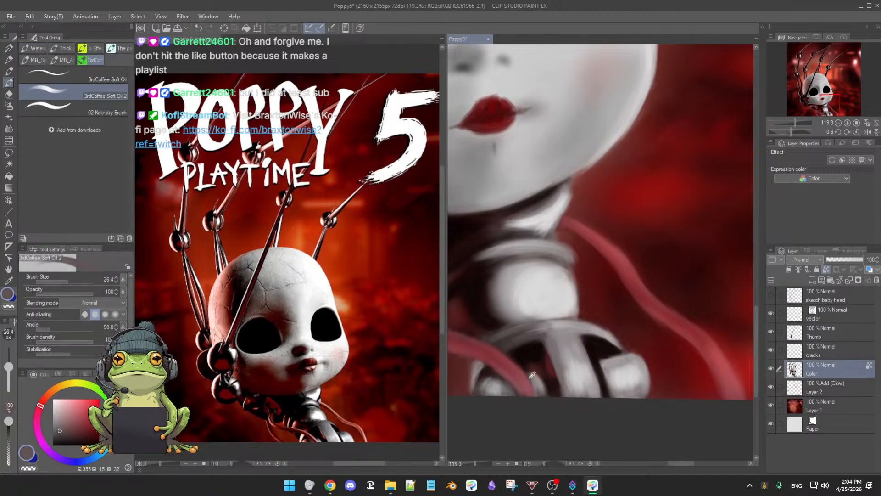
alt+click(529, 377)
key([)
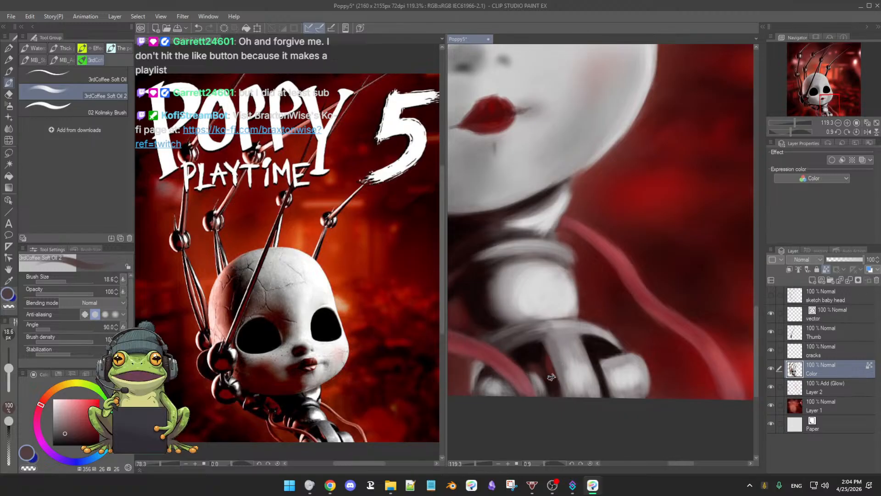
alt+click(540, 377)
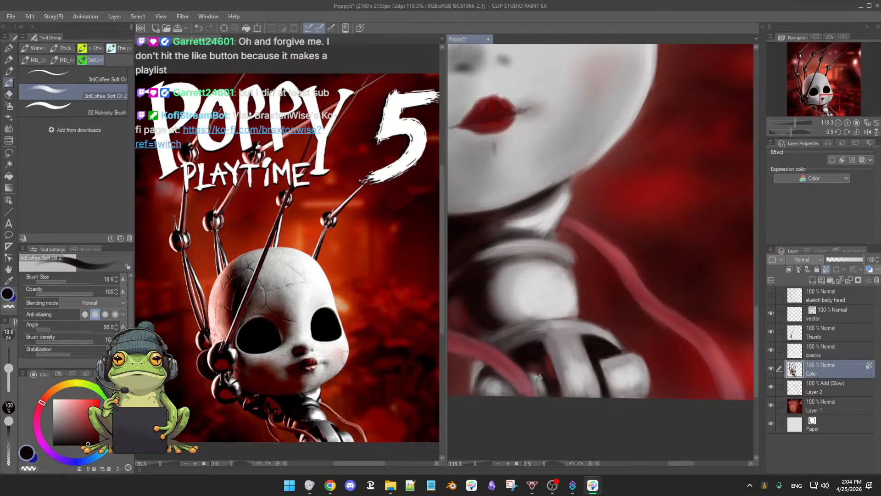
Step: Sample the cable's pink and shift it to a more saturated, brighter red (hue 355, saturation 87, value 78) at brush size 18.6
alt+click(523, 375)
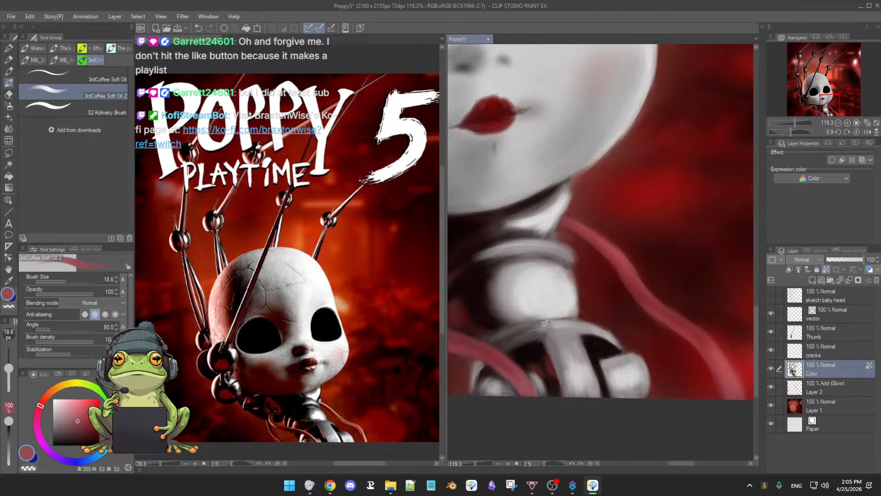
drag(564, 318, 585, 301)
scroll(585, 302, down, 3)
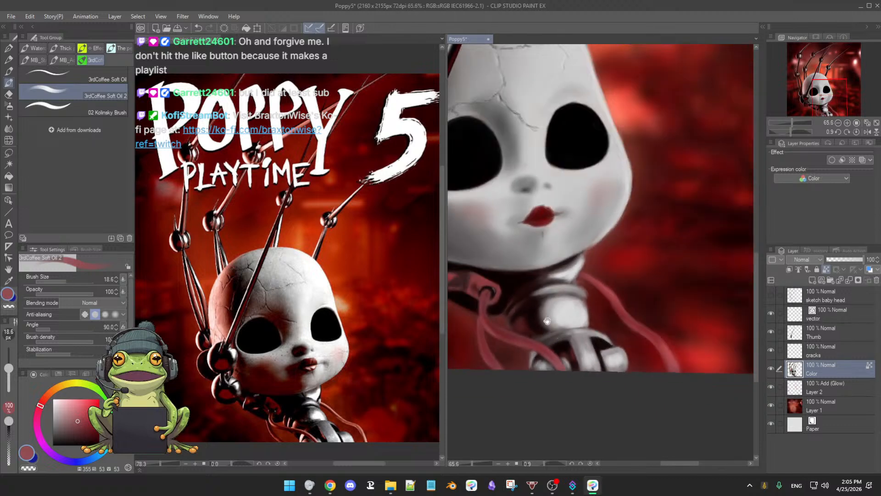
click(85, 417)
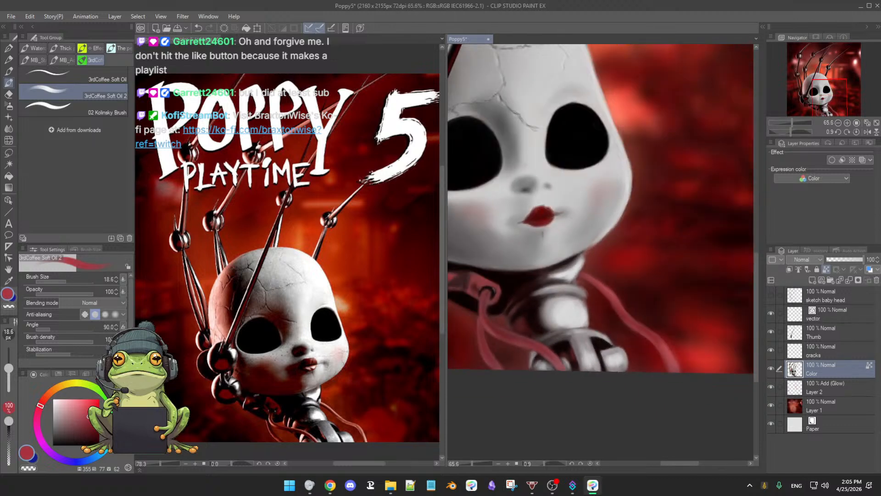
drag(88, 417, 94, 409)
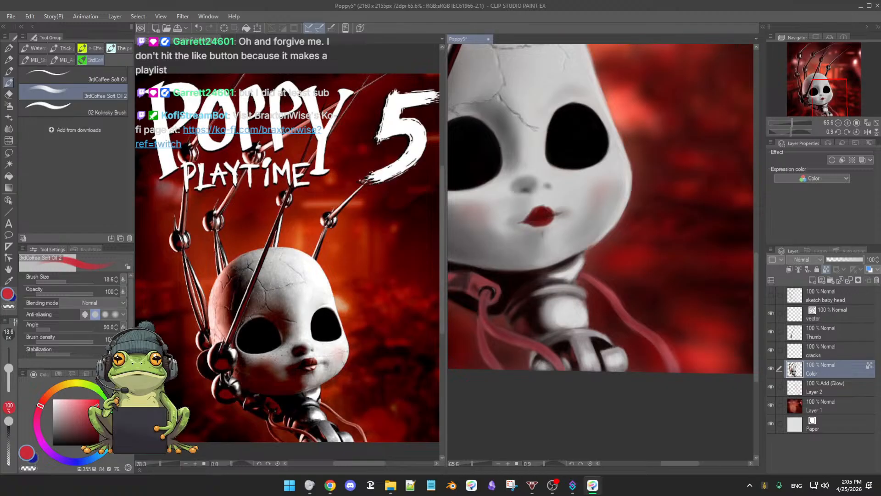
drag(543, 386, 535, 385)
drag(599, 365, 640, 357)
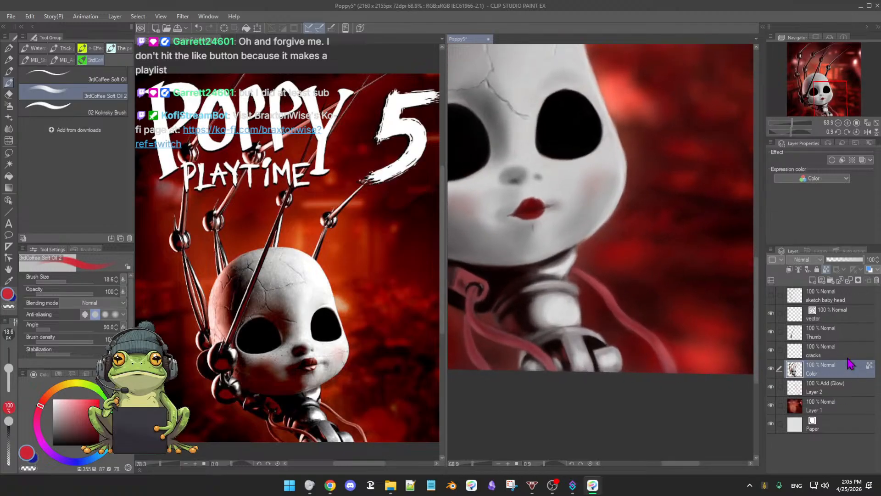
Step: Paint the saturated red over the cables on the Color layer, keeping transparent pixels locked
click(826, 270)
click(826, 270)
scroll(496, 297, up, 2)
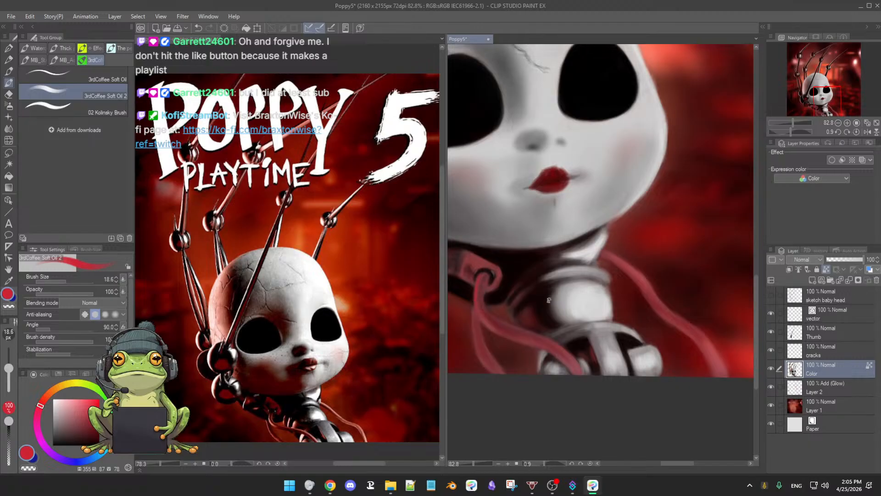
drag(484, 315, 536, 261)
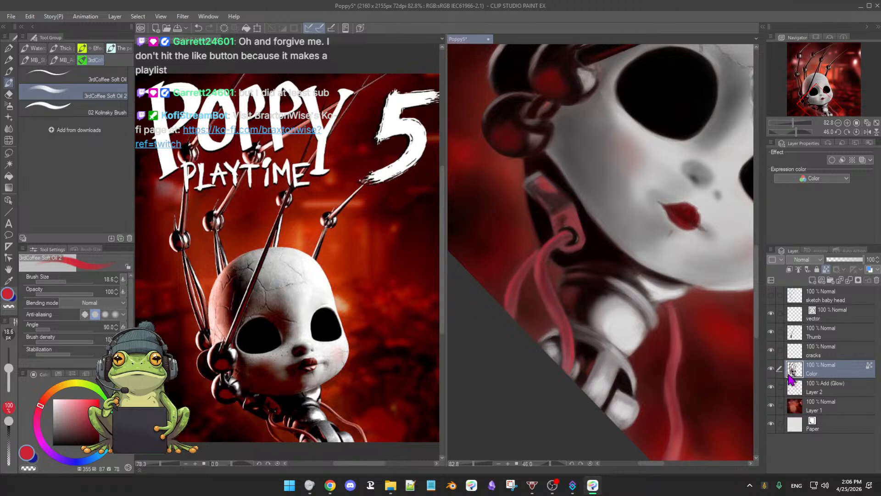
drag(690, 356, 627, 329)
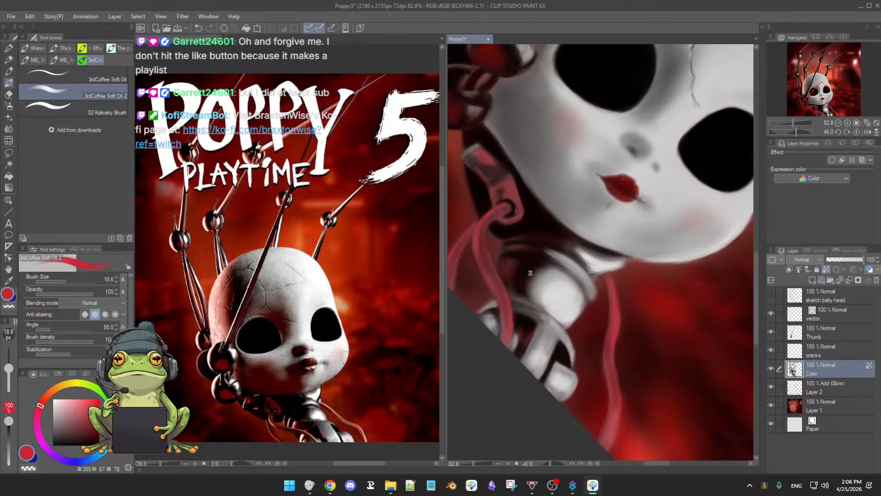
Step: Shade the single cable behind the neck with sampled dark maroon and mid-reds, enlarging the brush to 21.1
alt+click(510, 268)
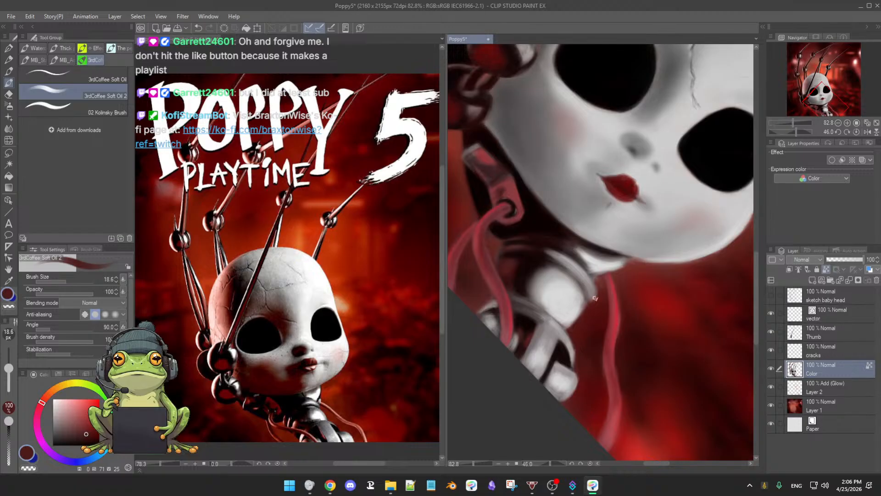
mouse_move(612, 296)
mouse_down()
mouse_move(615, 306)
mouse_move(605, 277)
mouse_up()
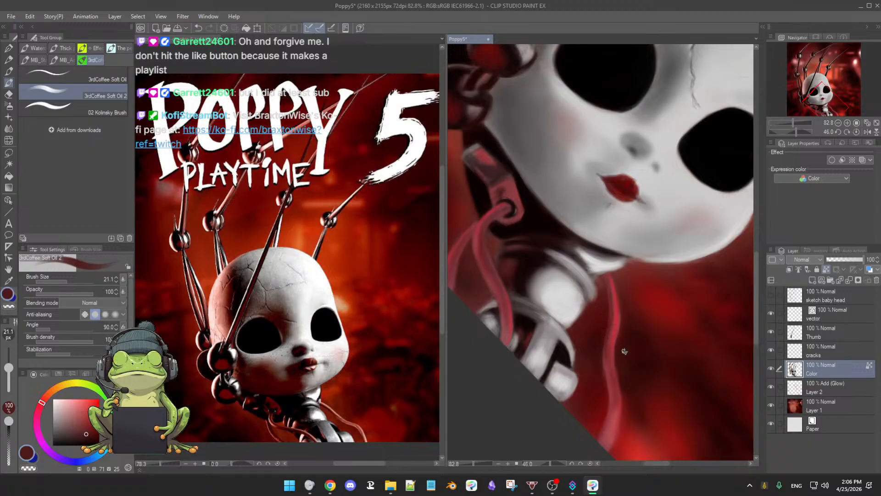
alt+click(614, 365)
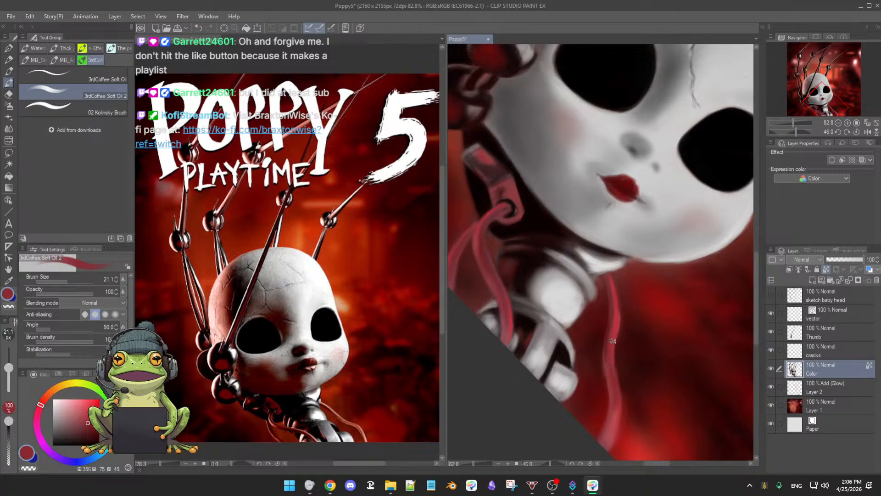
alt+click(621, 318)
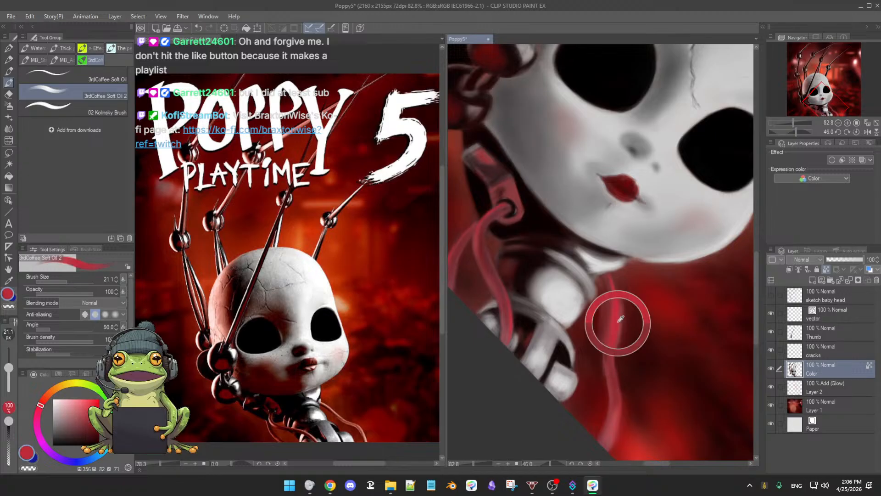
alt+click(611, 320)
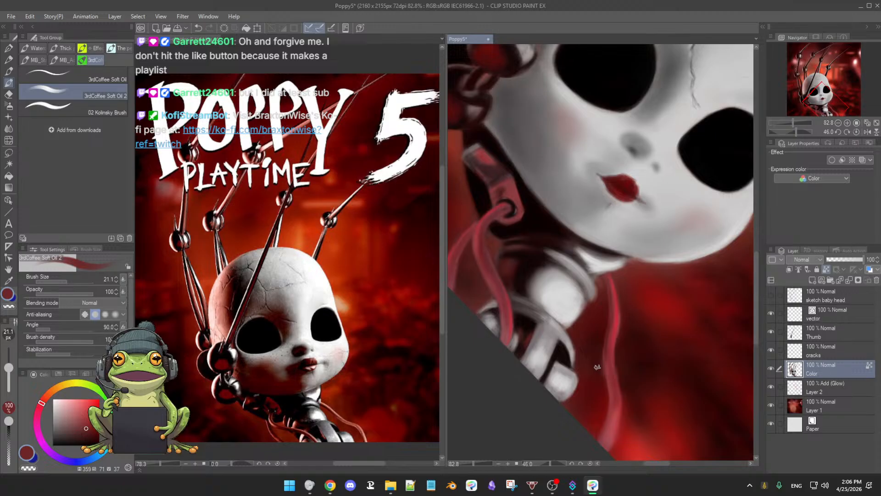
Step: Refine the single cable's length with sampled bright and muted reds, and darken its edges with deep red (hue 355, saturation 88, value 36)
key(e)
key(b)
alt+click(620, 318)
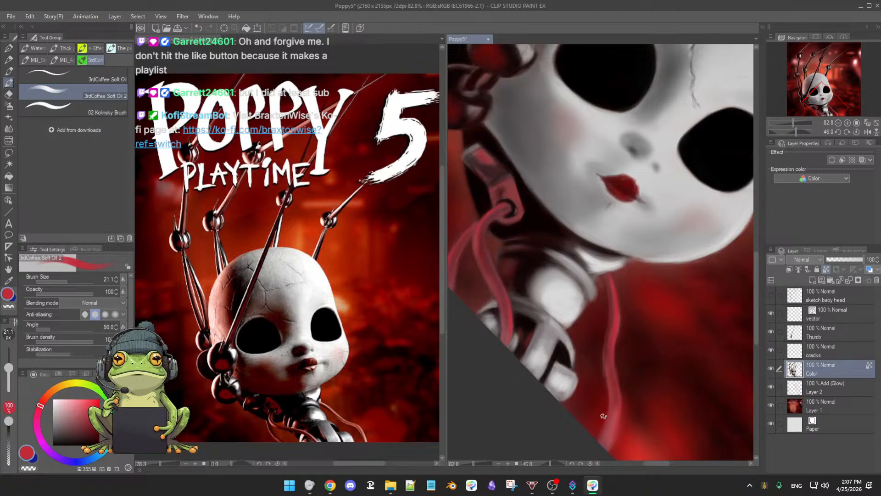
alt+click(611, 359)
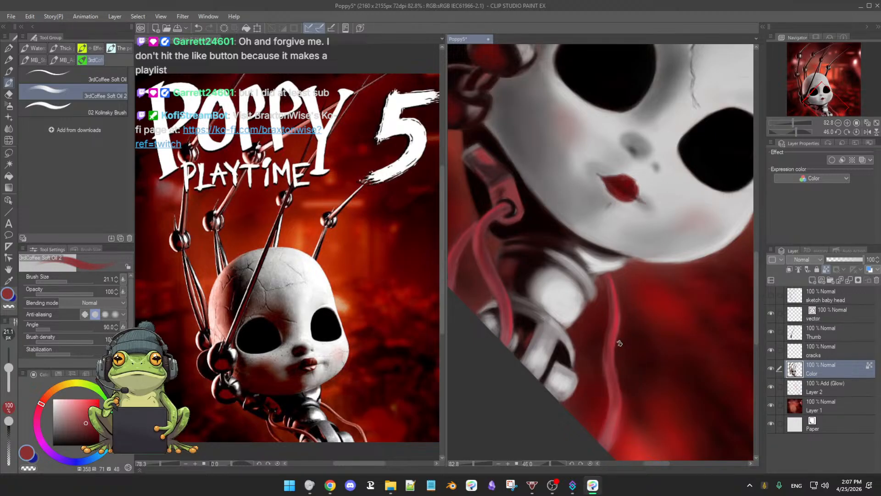
alt+click(613, 363)
click(92, 424)
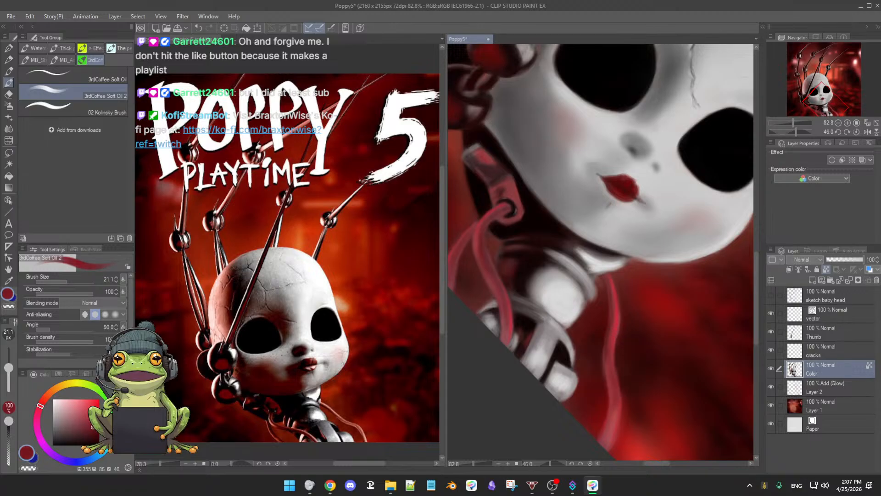
drag(93, 427, 94, 429)
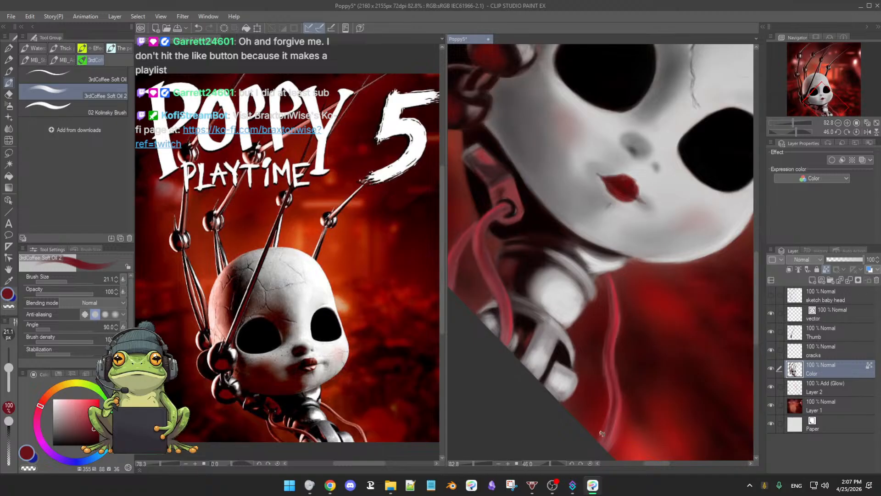
Step: Touch up the lower end of the single cable with sampled light red at brush size 21.1
alt+click(615, 422)
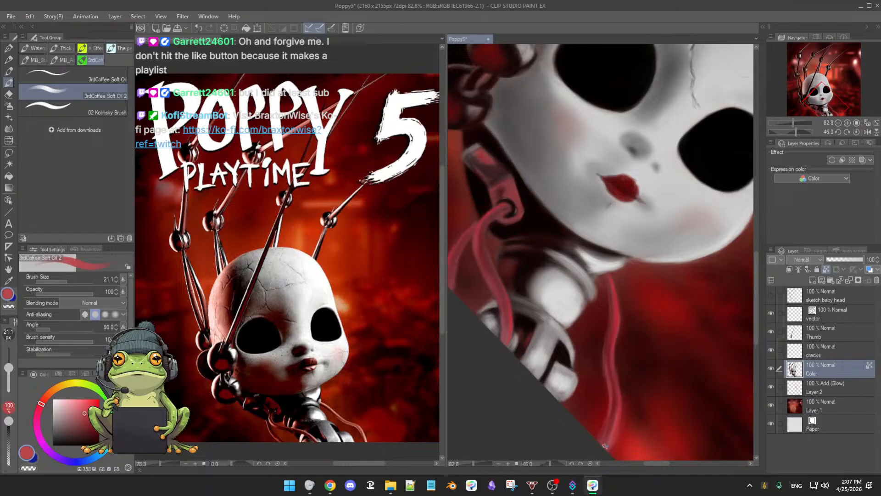
key(r)
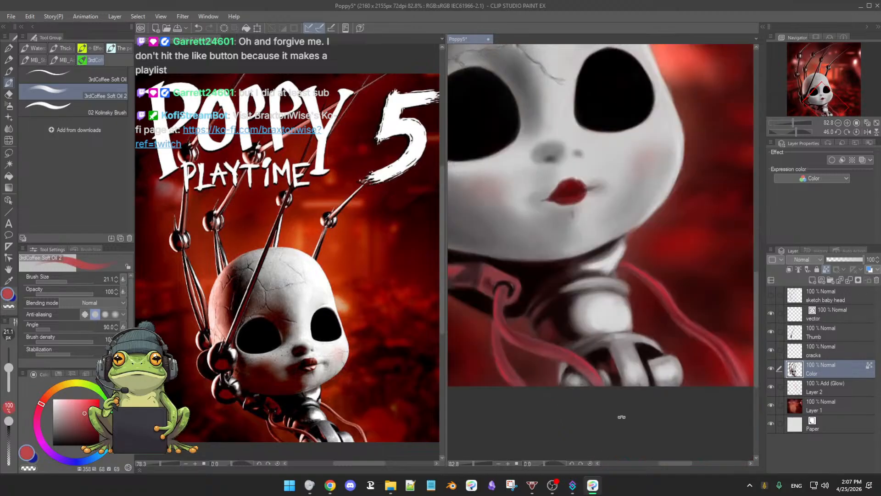
drag(642, 385, 726, 366)
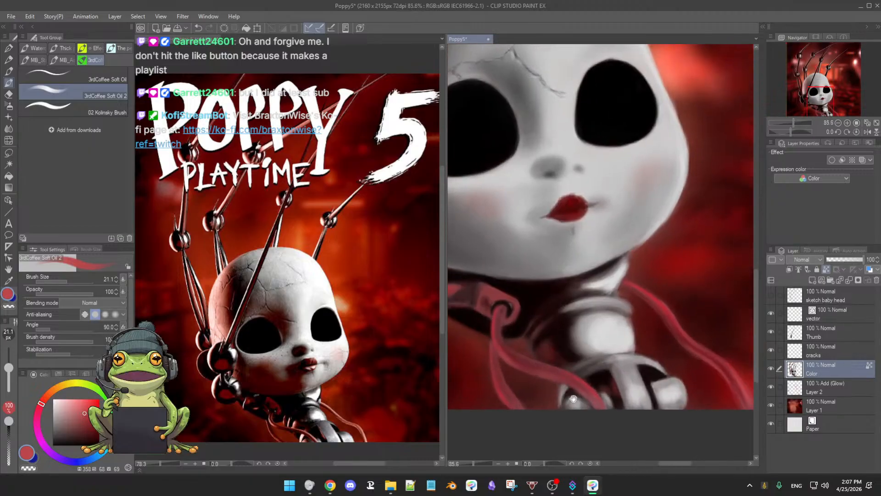
Step: Define the edges of the cables with very dark red (hue 354, saturation 93, value 28) at brush sizes 21.1 and 26.5
alt+click(726, 366)
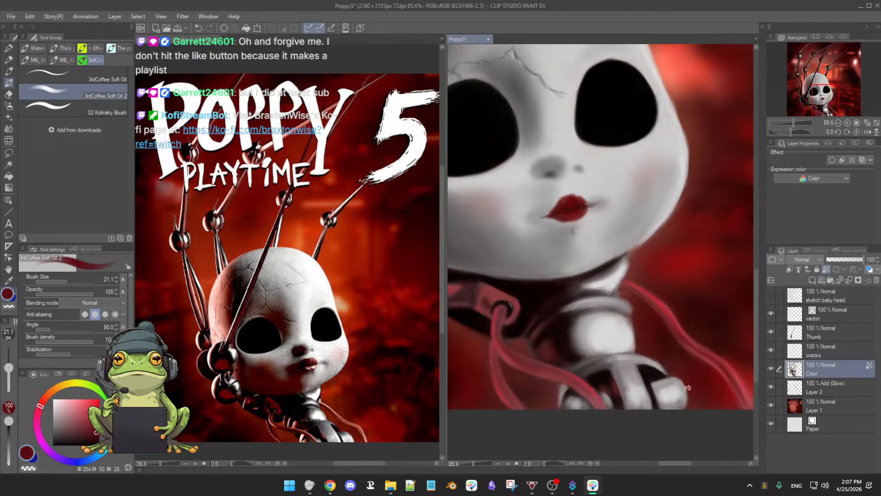
drag(688, 388, 628, 411)
drag(580, 285, 629, 278)
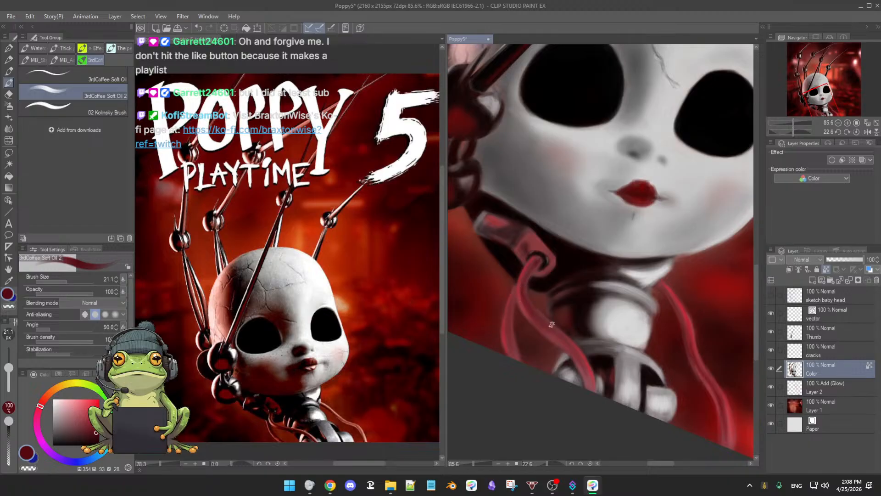
drag(635, 364, 496, 370)
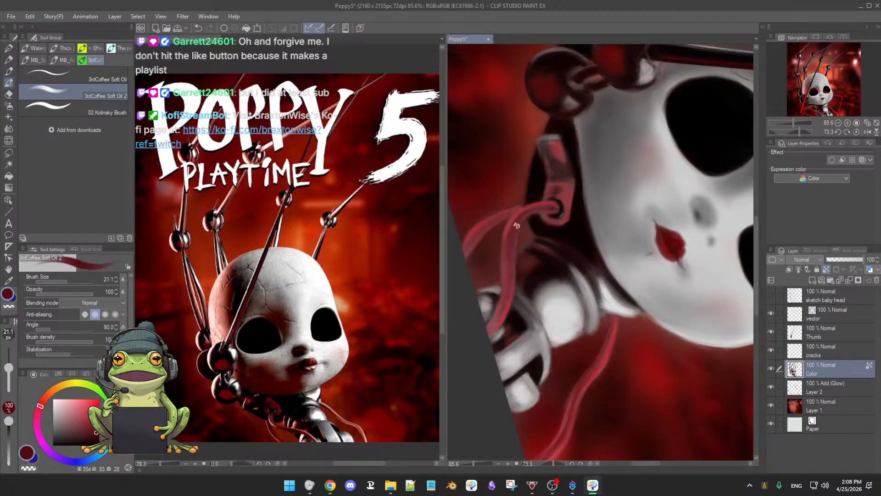
drag(510, 235, 511, 241)
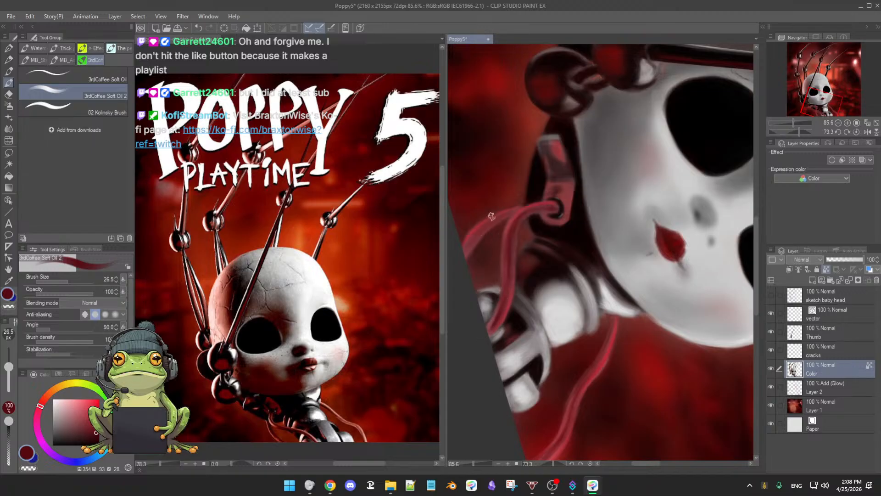
drag(506, 214, 504, 275)
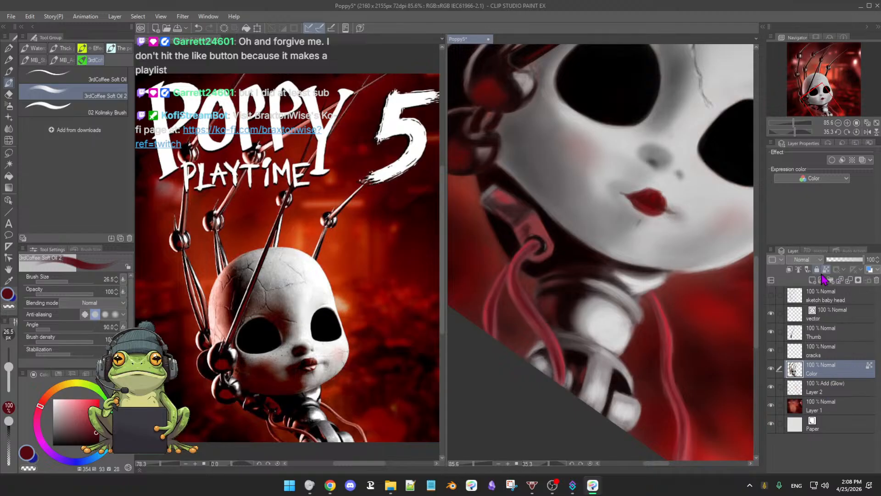
Step: Trim the edges of the paired cables and the single cable with the soft eraser at size 30.4
key(e)
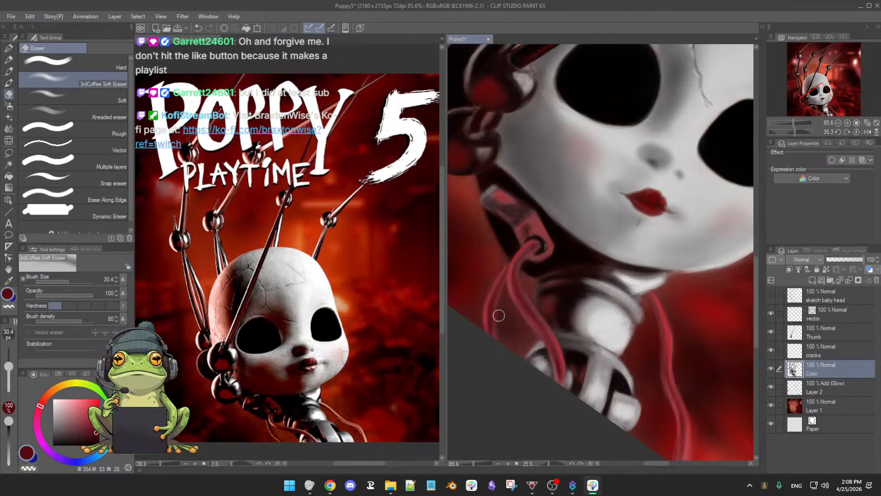
key(b)
drag(661, 367, 617, 322)
key(e)
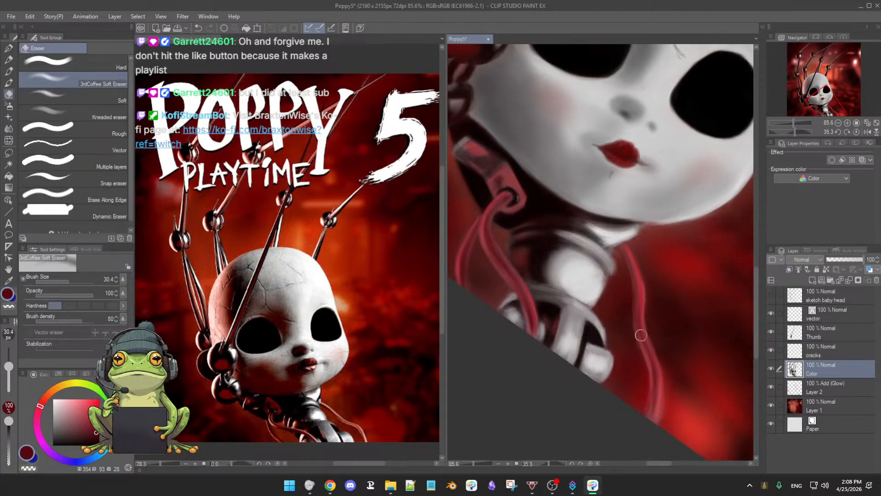
drag(9, 366, 8, 368)
key(b)
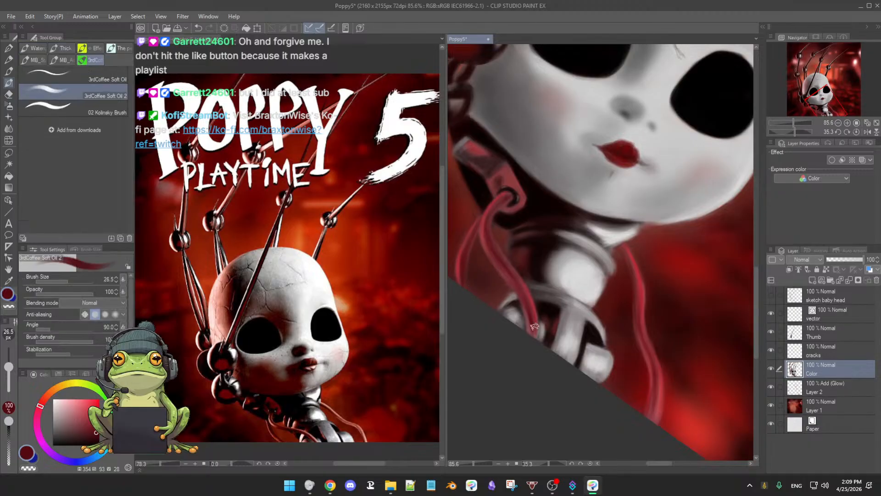
key(r)
scroll(600, 325, down, 3)
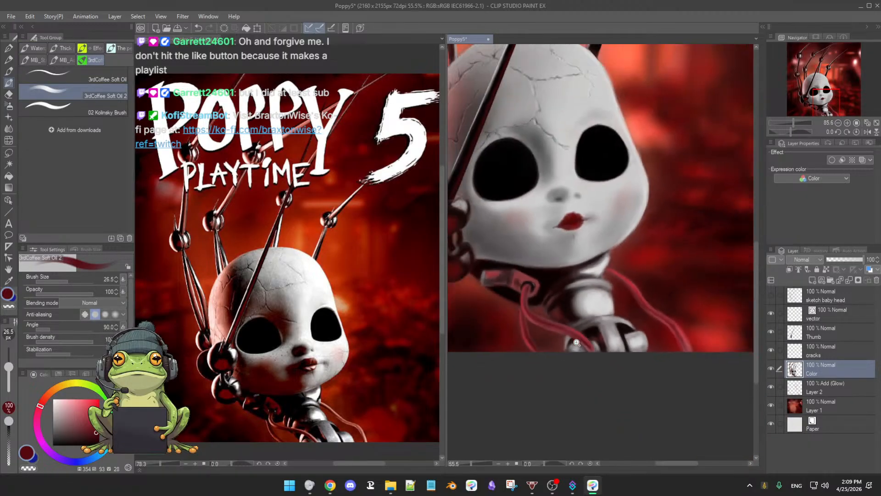
Step: Brighten the ball joint directly above the doll's head with sampled light grey (hue 5, saturation 6, value 68) at brush size 35.9
scroll(614, 333, down, 1)
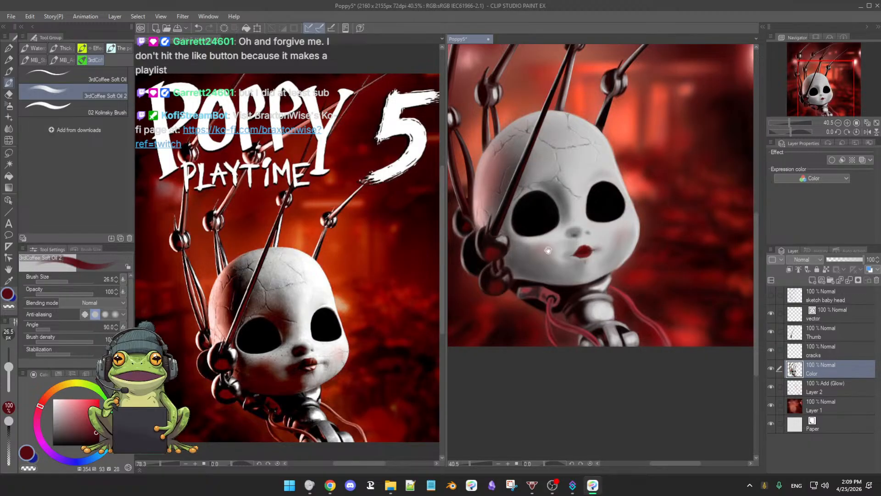
scroll(548, 250, down, 2)
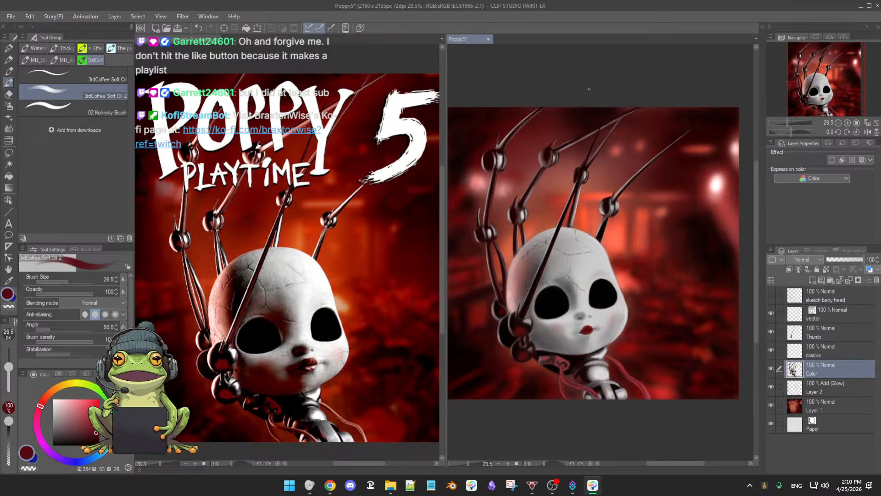
scroll(559, 266, up, 4)
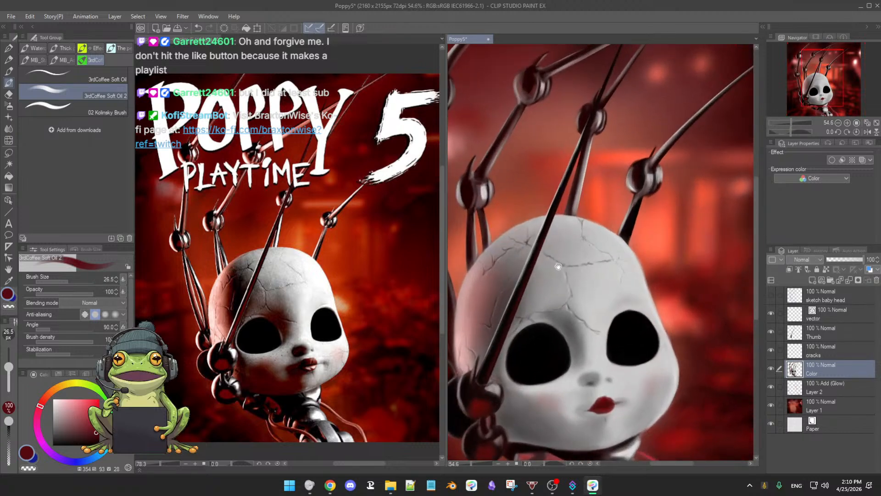
scroll(569, 274, down, 3)
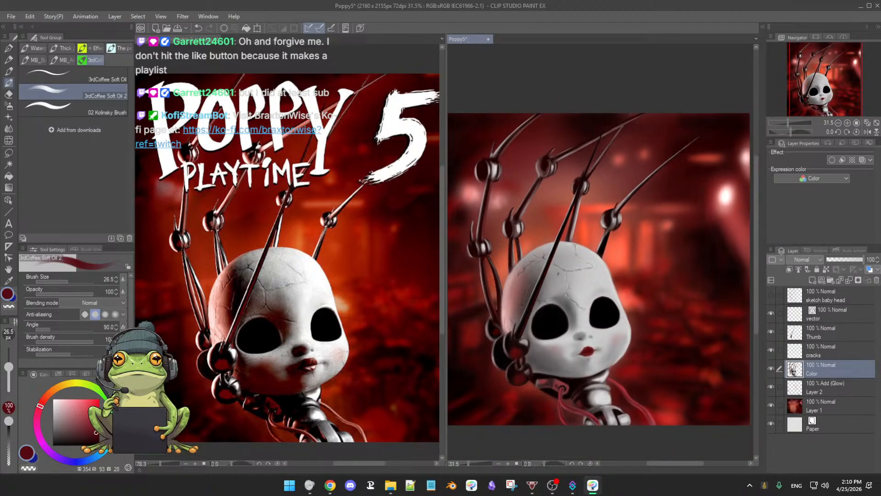
scroll(554, 280, up, 3)
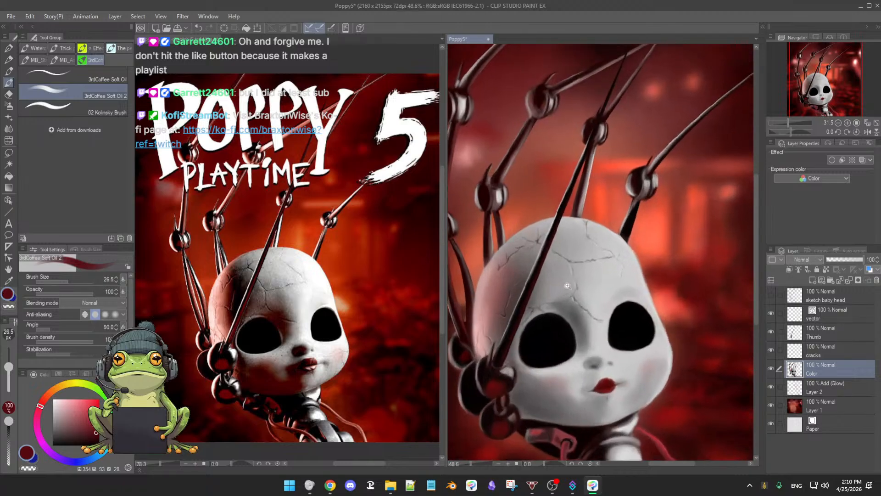
mouse_move(559, 324)
mouse_down()
mouse_move(564, 368)
mouse_move(559, 341)
mouse_up()
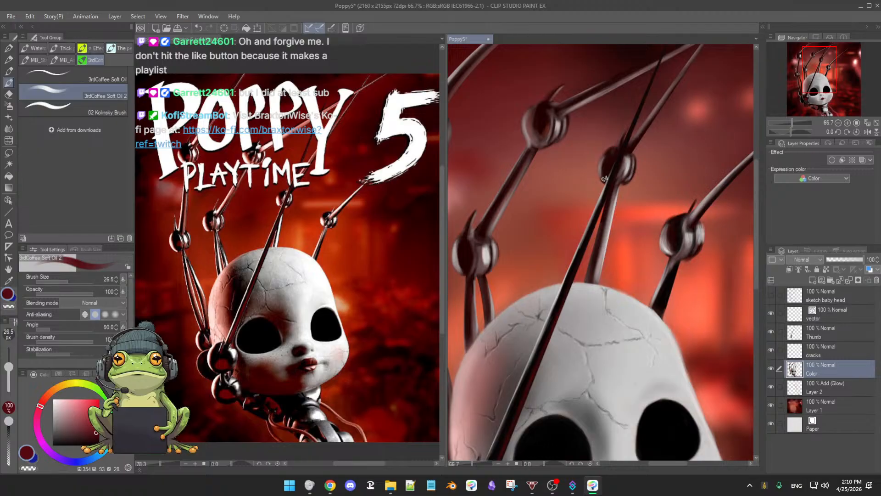
alt+click(669, 241)
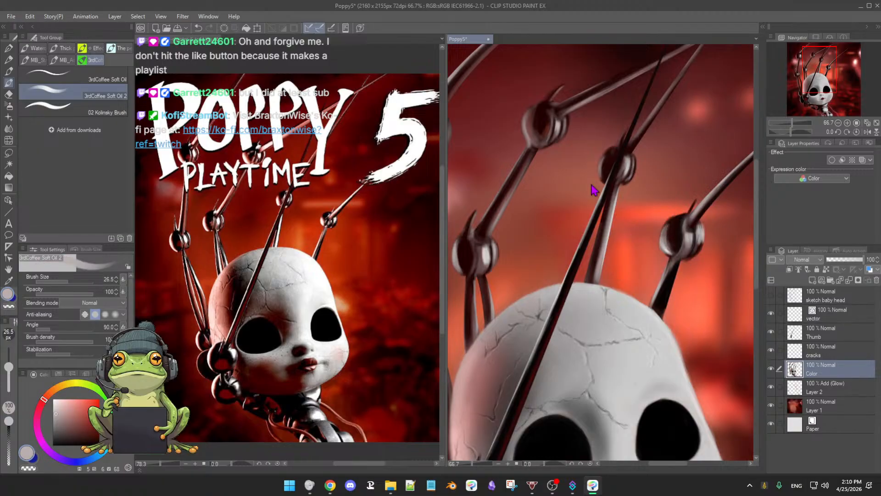
drag(593, 188, 633, 204)
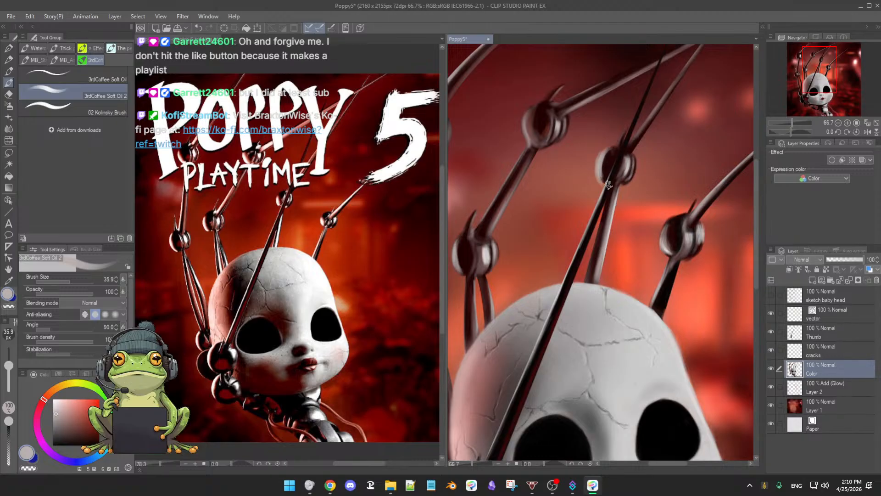
Step: Shape the joint's shadows and reflections by alternating sampled near-black reds and warm light greys at brush size 35.9
alt+click(612, 156)
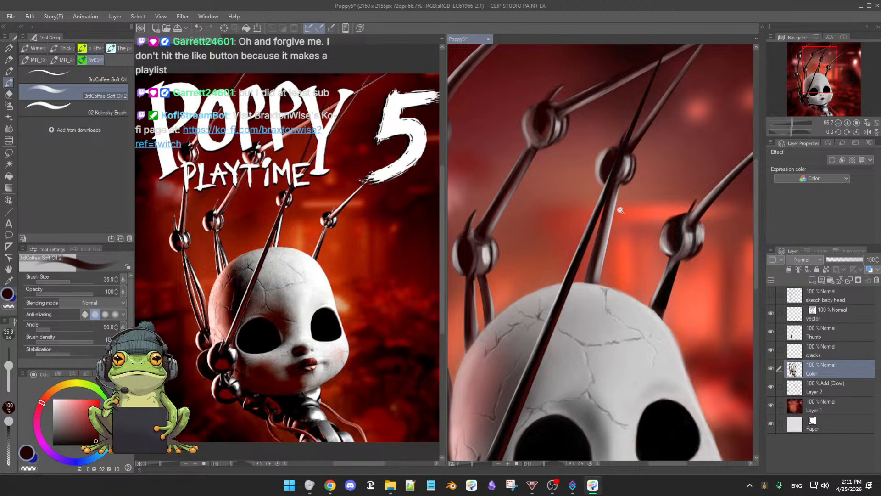
drag(621, 212, 625, 209)
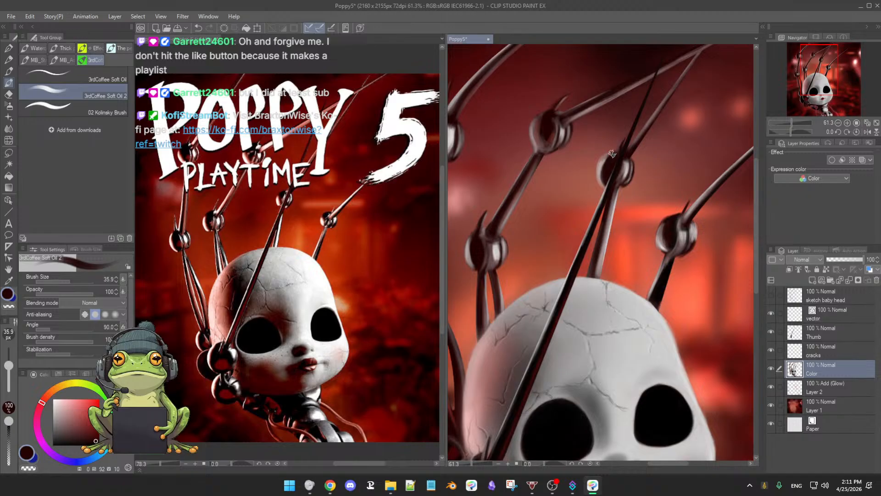
alt+click(608, 157)
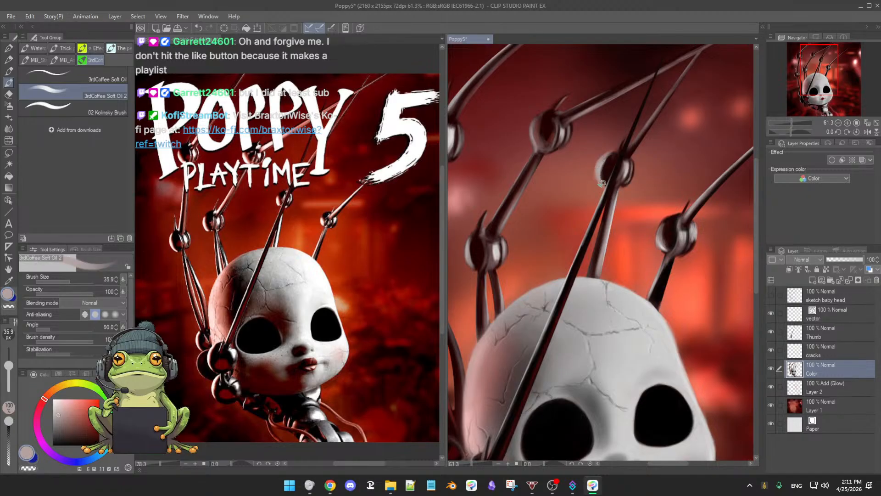
alt+click(614, 156)
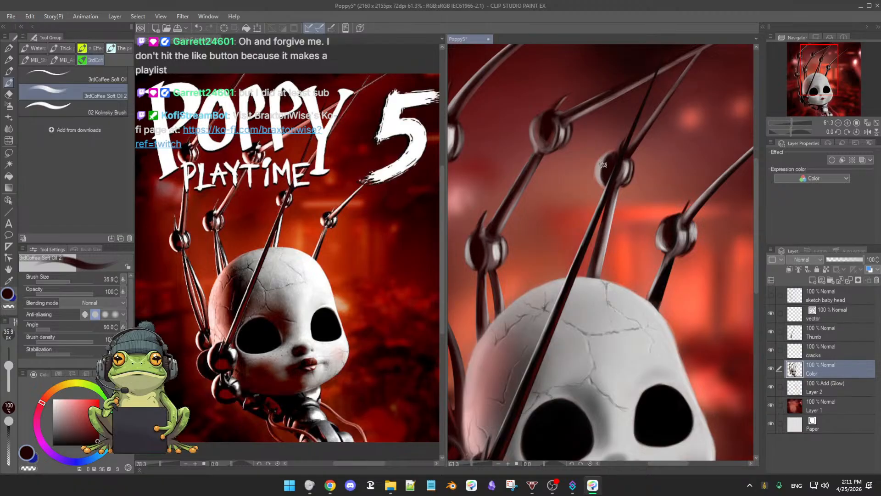
alt+click(599, 163)
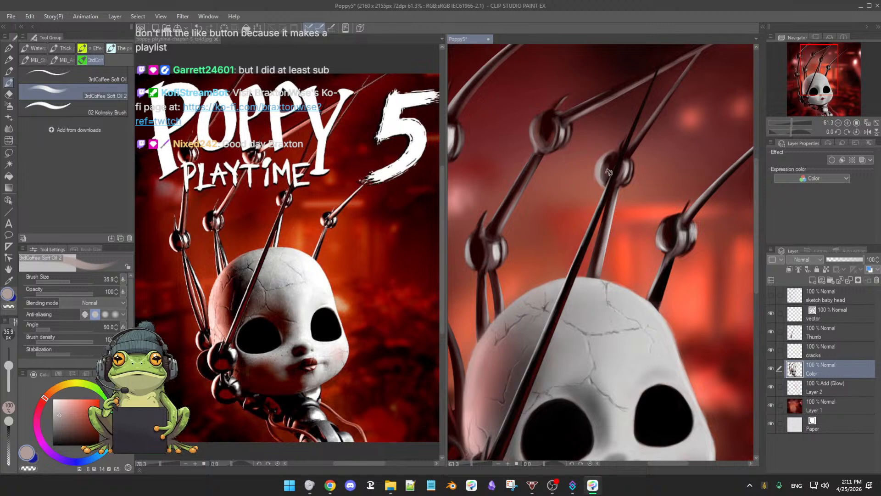
alt+click(606, 166)
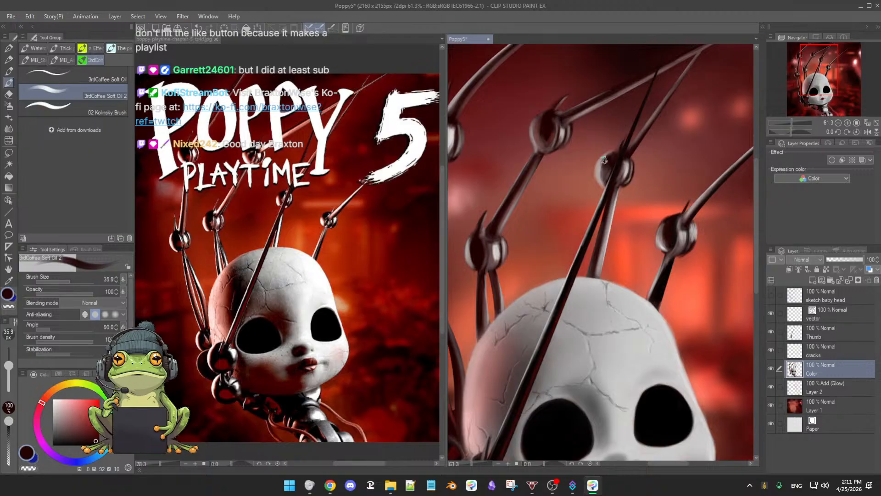
Step: Refine the joint's right-hand rim at brush size 25.7 with sampled dark red-brown, mid grey and light grey tones
alt+click(625, 184)
key([)
key([)
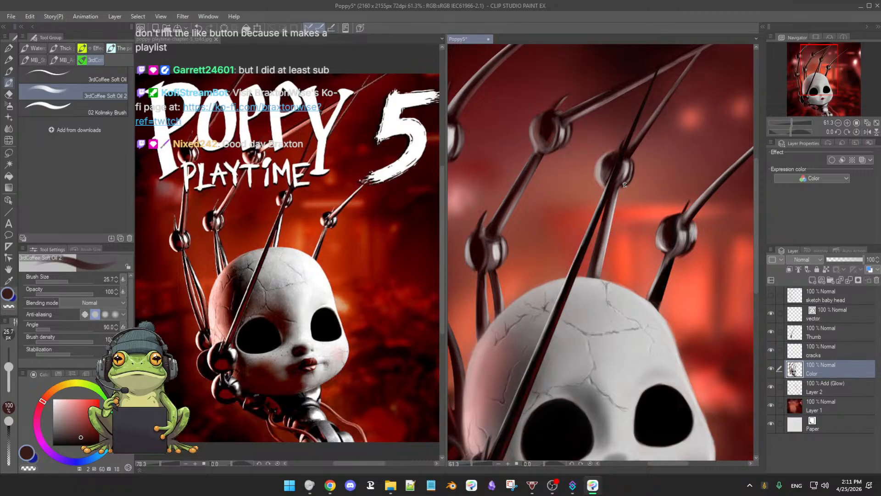
alt+click(633, 172)
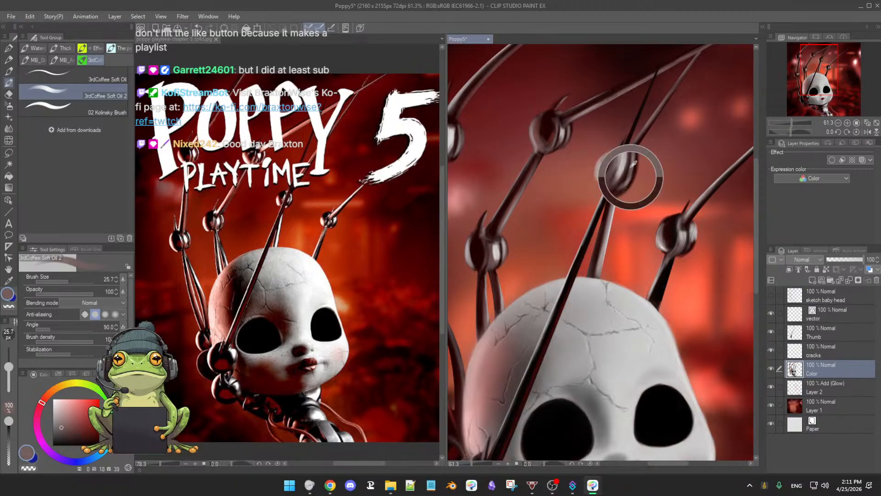
alt+click(630, 164)
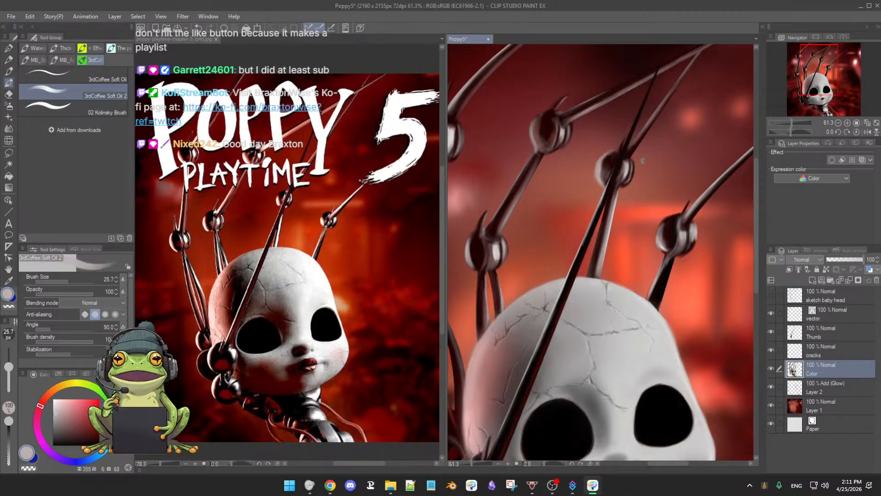
Step: Add fine light grey (hue 0, saturation 4, value 73) highlights to the joint at brush size 13.4 and save the painting
alt+click(638, 185)
key(bracketleft)
key(bracketleft)
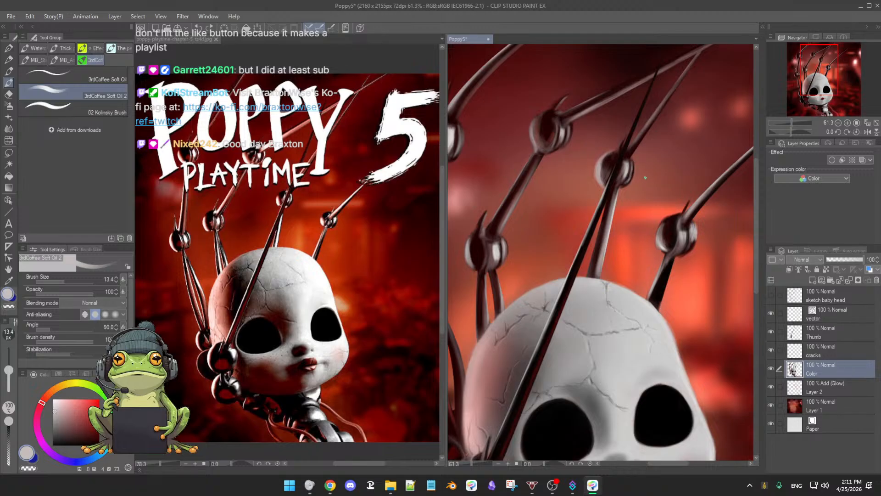
key(ctrl+s)
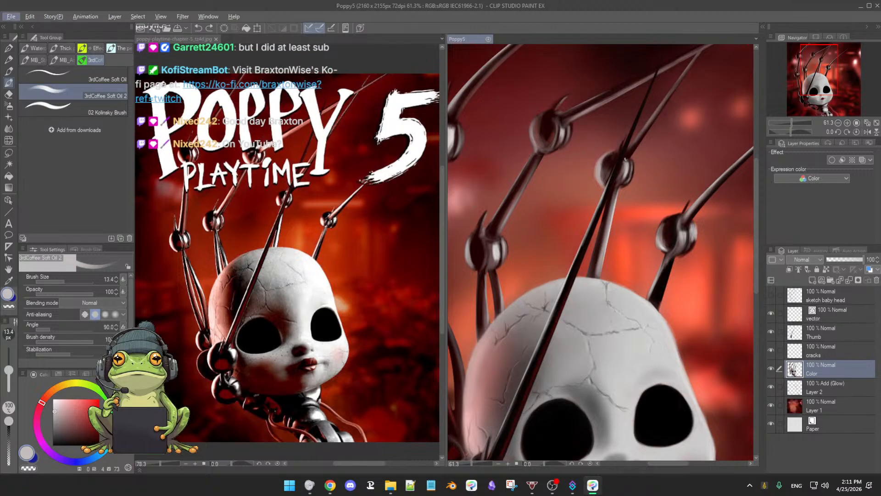
Step: Sharpen the joint's dark contours with near-black red (hue 4, saturation 100, value 6) and touch up its light grey reflection at brush size 13.4
alt+click(669, 217)
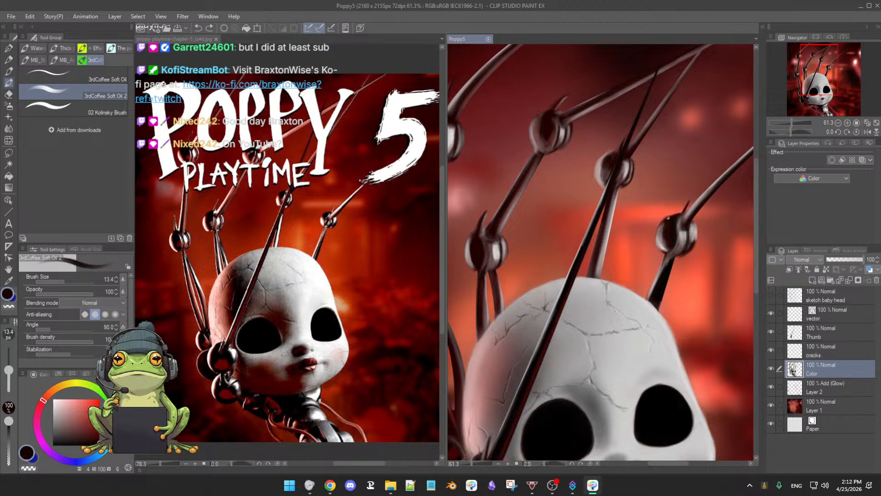
drag(629, 162, 632, 160)
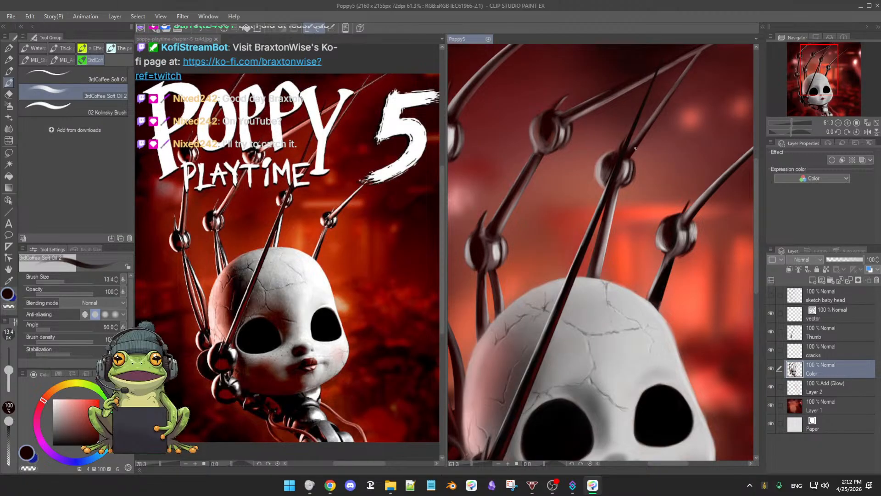
drag(632, 158, 636, 166)
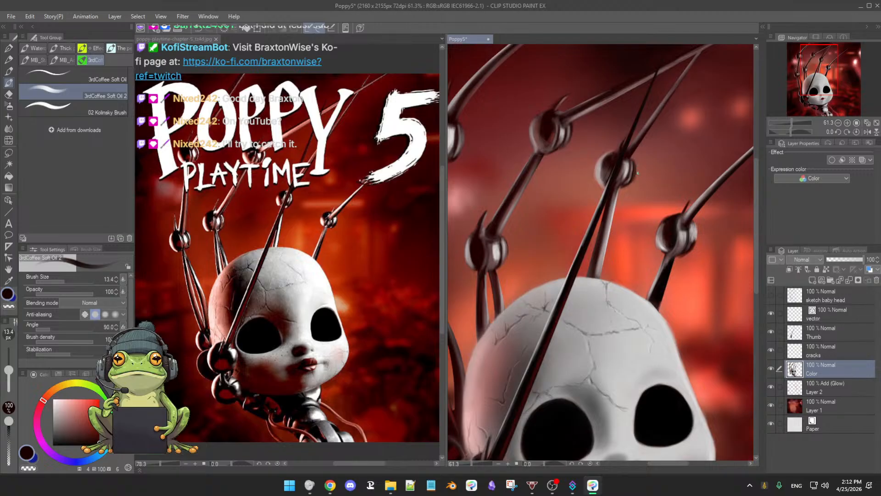
alt+click(632, 166)
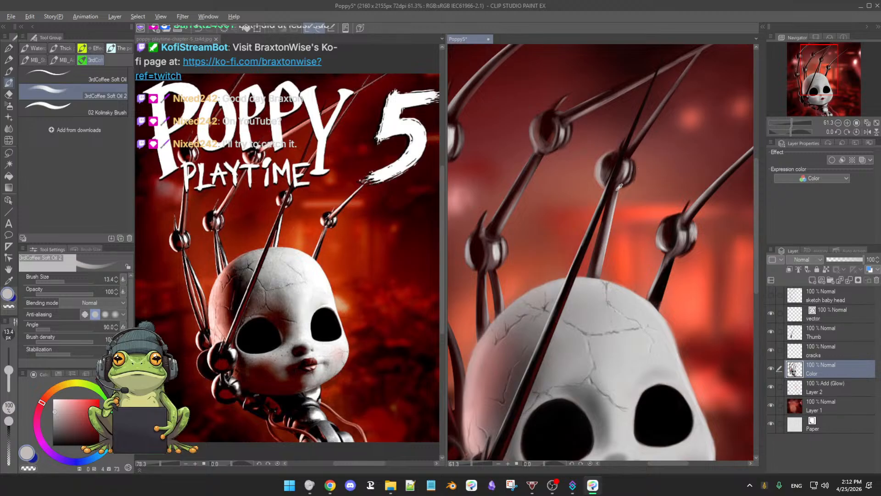
alt+click(629, 173)
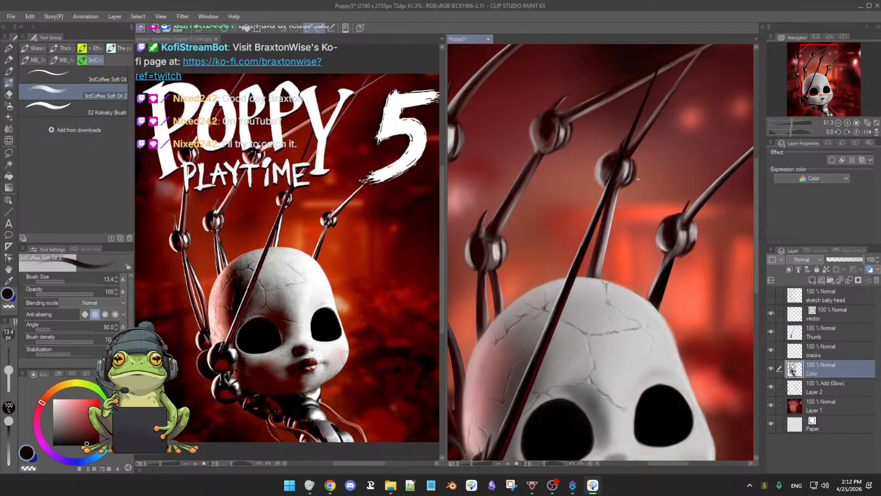
Step: Clean up the joint's outer edge with the soft eraser at size 18.3 and sampled light grey (hue 0, saturation 5, value 71)
key(e)
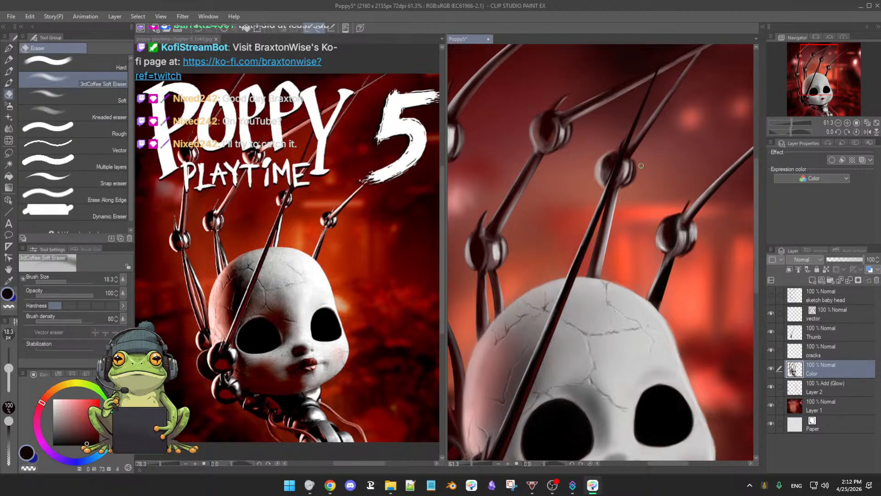
key(b)
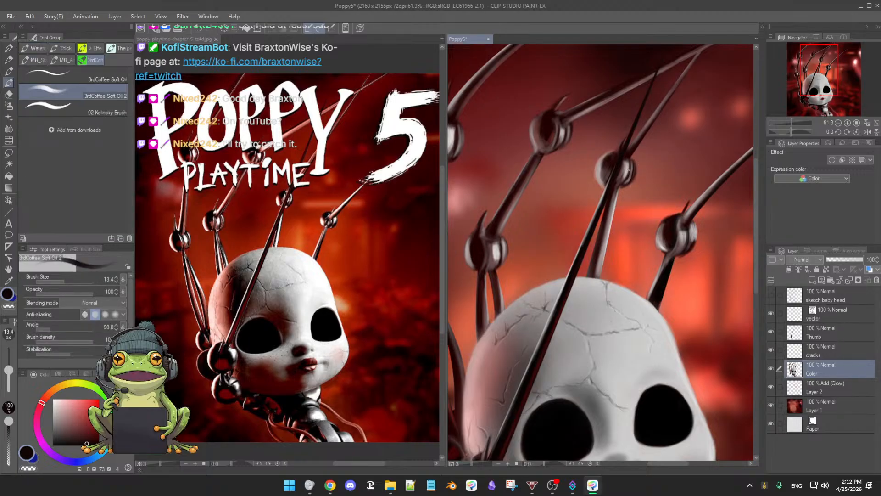
alt+click(629, 164)
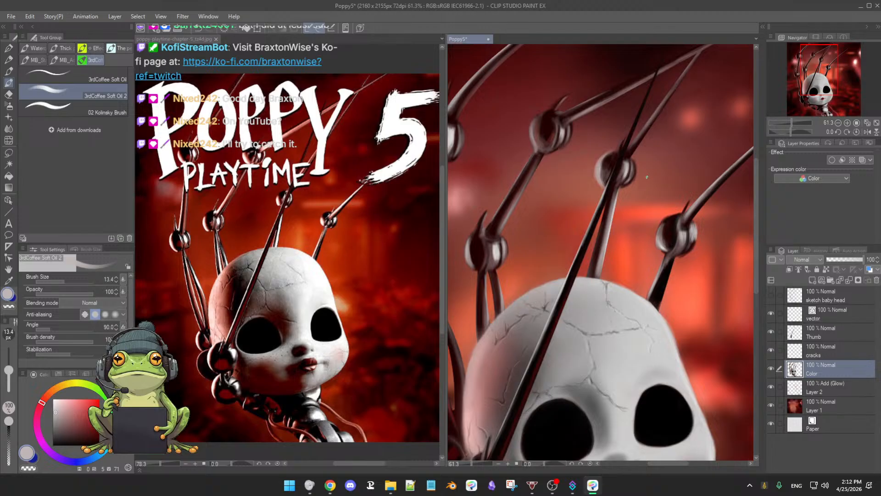
drag(643, 183, 634, 188)
Step: Compare the finger joints and the overall figure with the Chapter 5 reference
scroll(631, 189, down, 3)
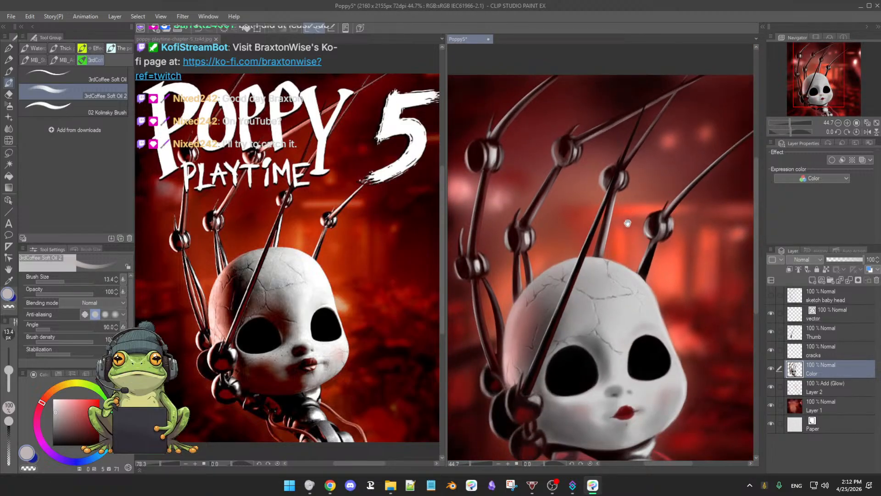
scroll(627, 230, up, 1)
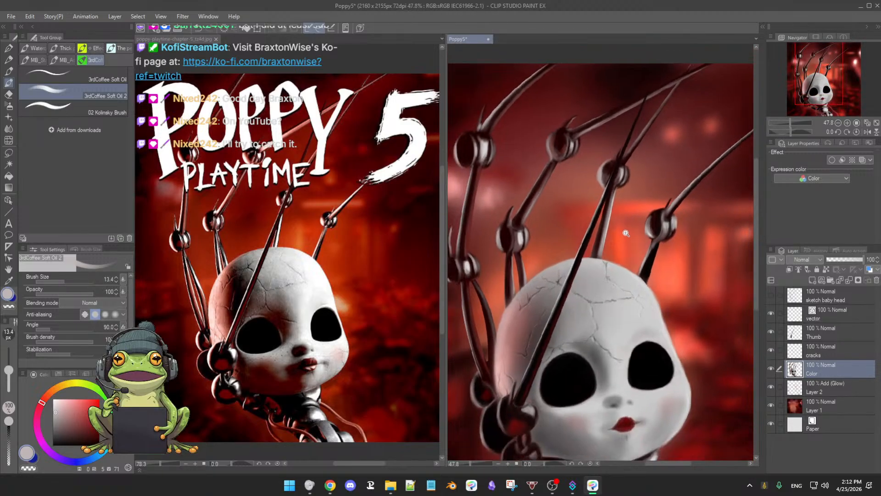
scroll(626, 233, up, 3)
drag(657, 299, 636, 228)
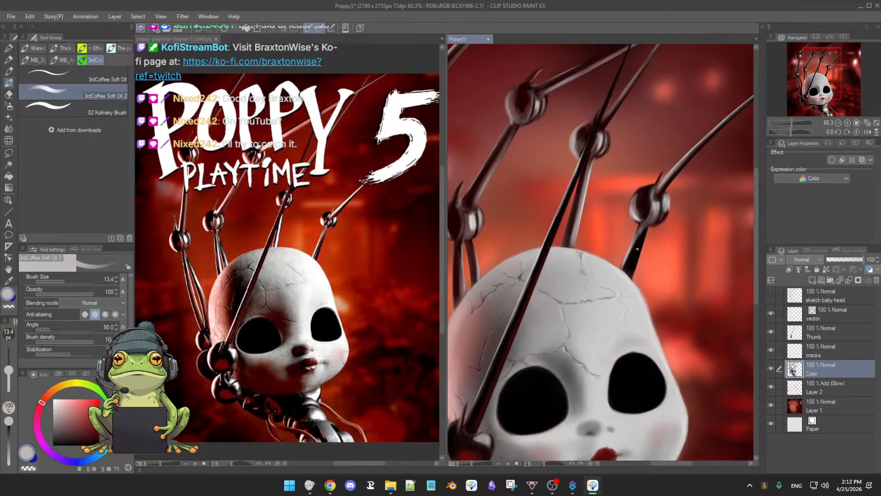
scroll(637, 249, down, 6)
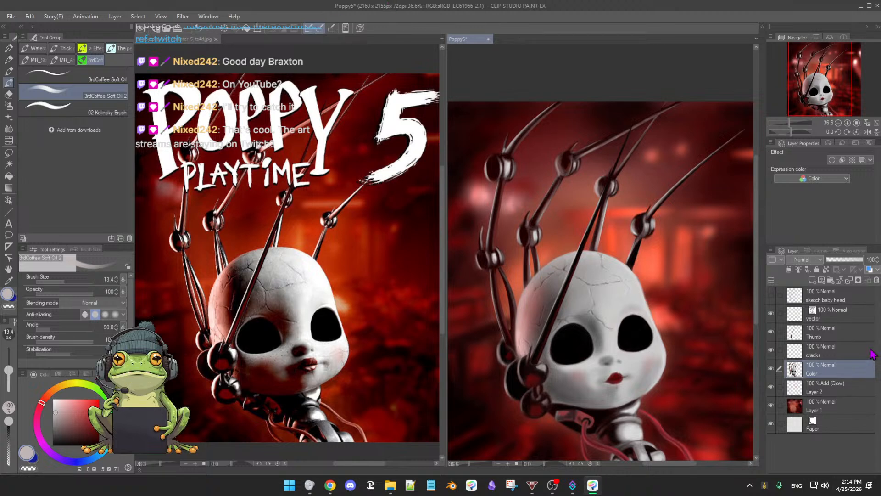
key(alt+Tab)
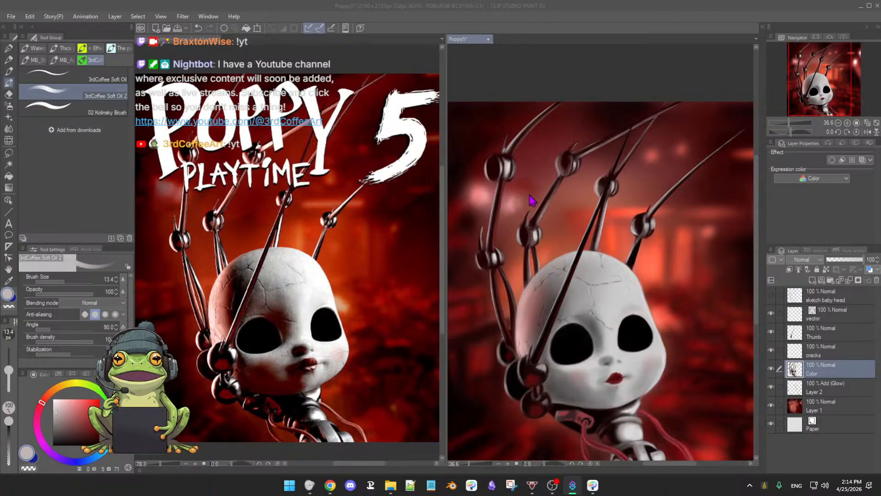
click(571, 80)
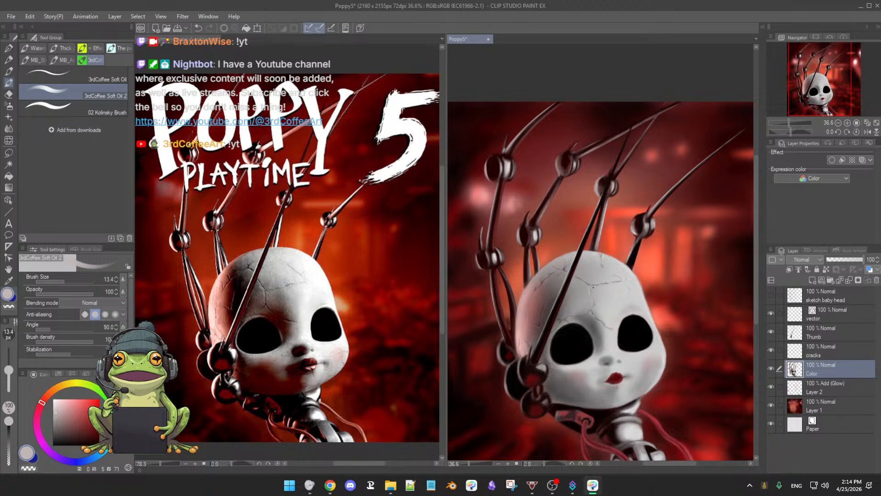
scroll(592, 289, down, 2)
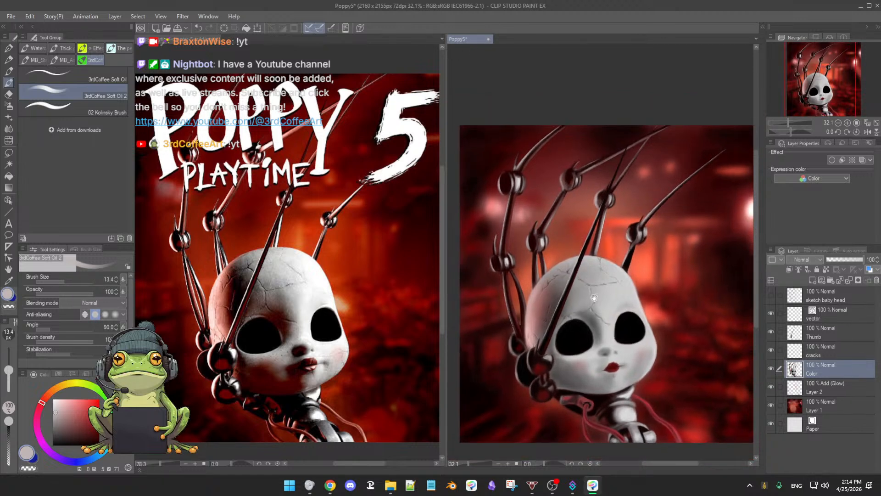
drag(594, 298, 597, 274)
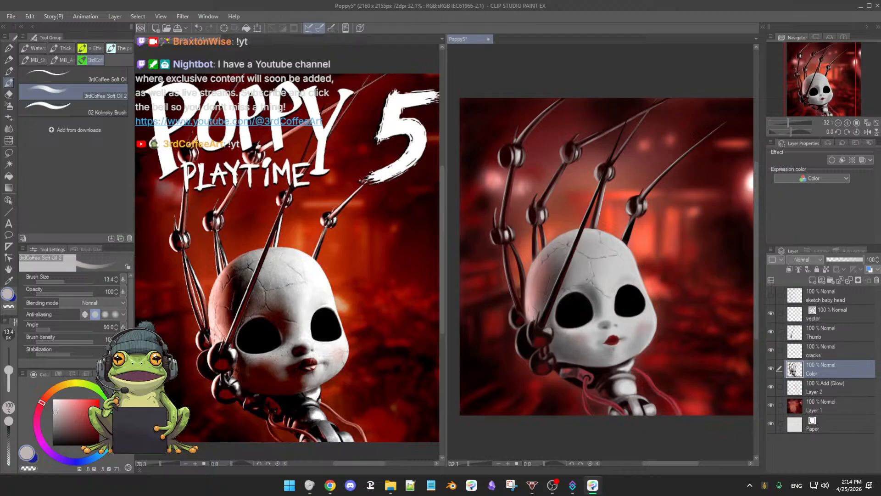
Step: Examine the full doll painting beside the whole Chapter 5 reference poster
drag(611, 206, 581, 239)
drag(632, 229, 615, 223)
scroll(615, 242, up, 1)
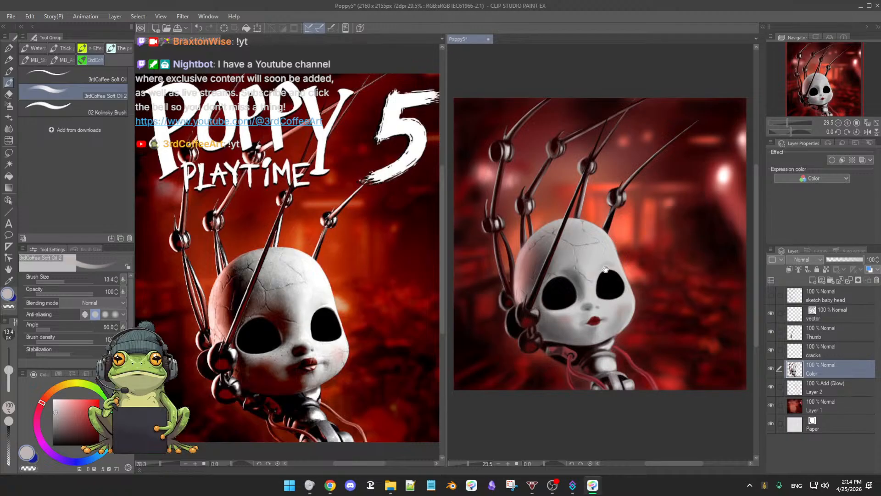
drag(618, 229, 616, 251)
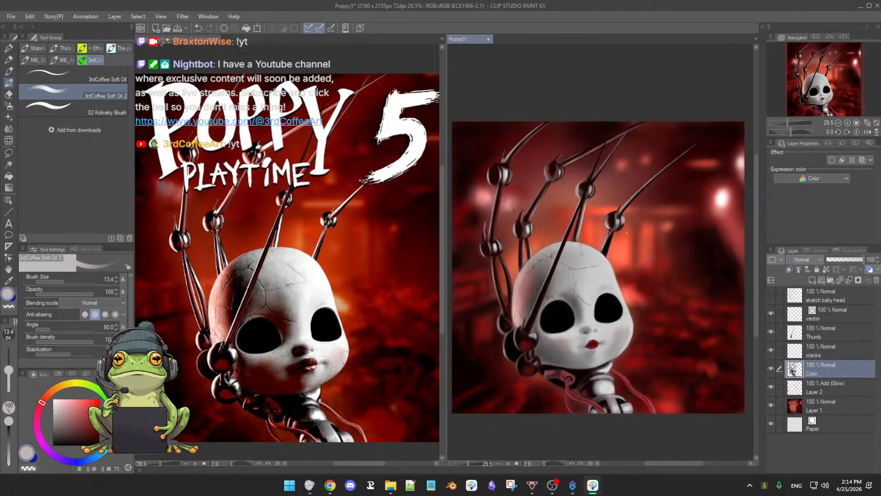
scroll(607, 272, down, 1)
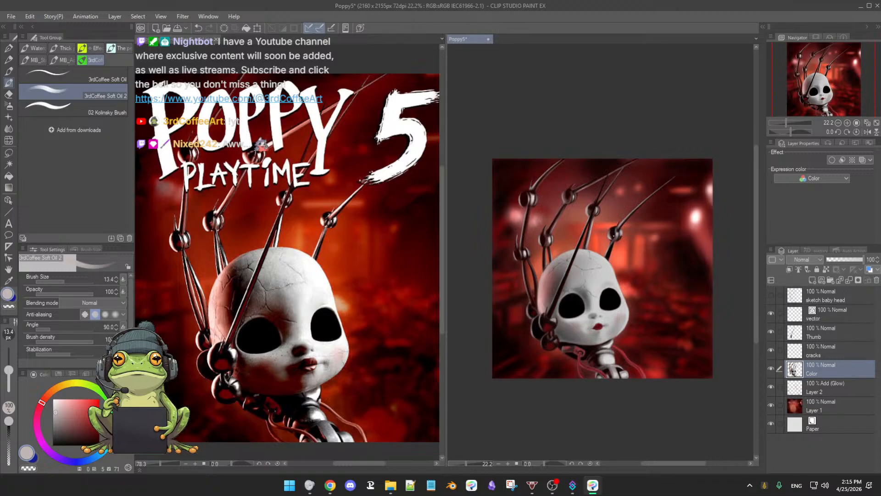
scroll(621, 285, up, 3)
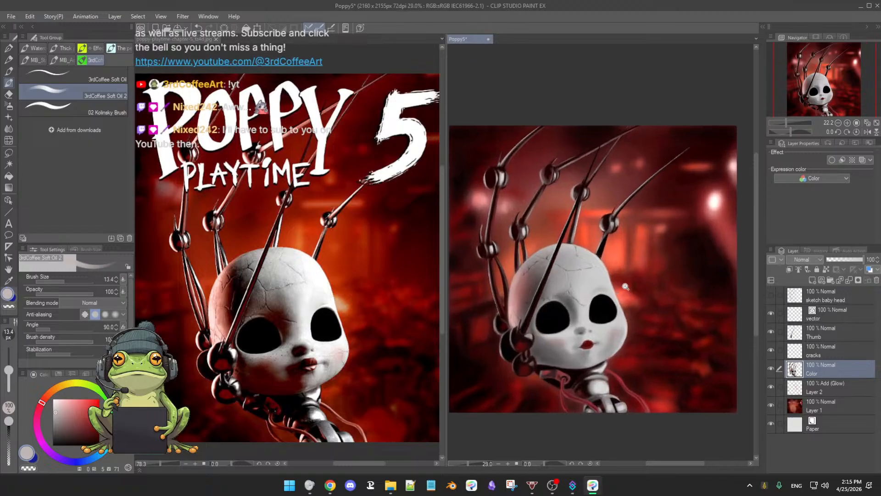
drag(621, 285, 634, 284)
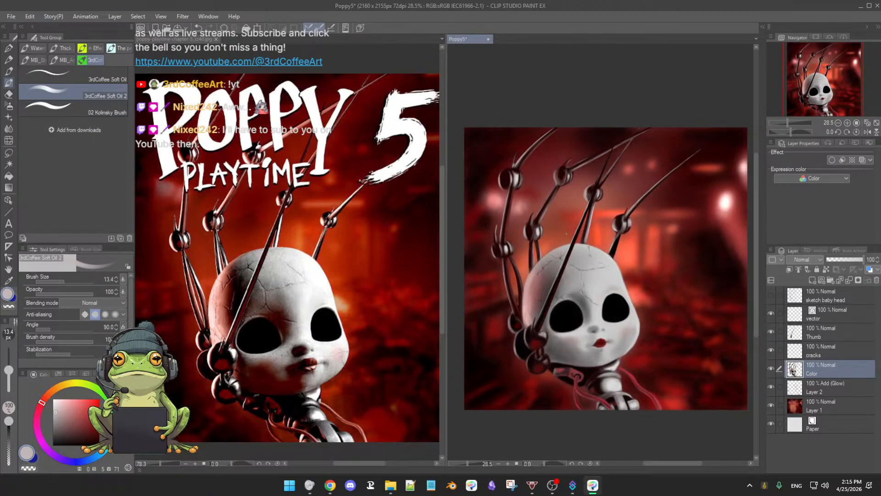
drag(593, 268, 621, 273)
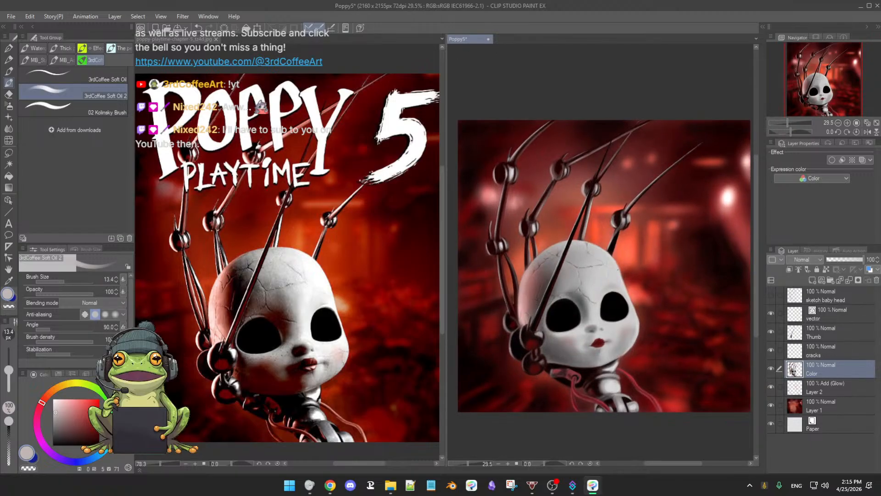
click(386, 279)
scroll(386, 279, down, 2)
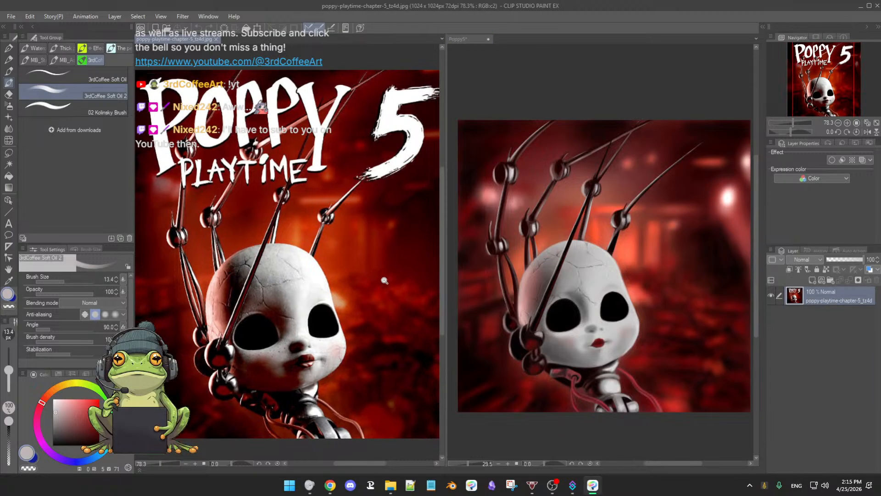
drag(372, 280, 359, 275)
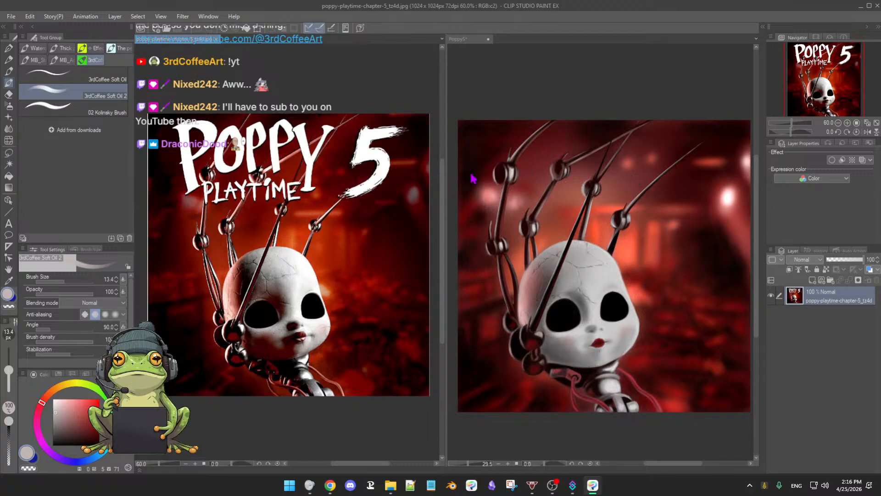
click(564, 83)
scroll(549, 199, down, 1)
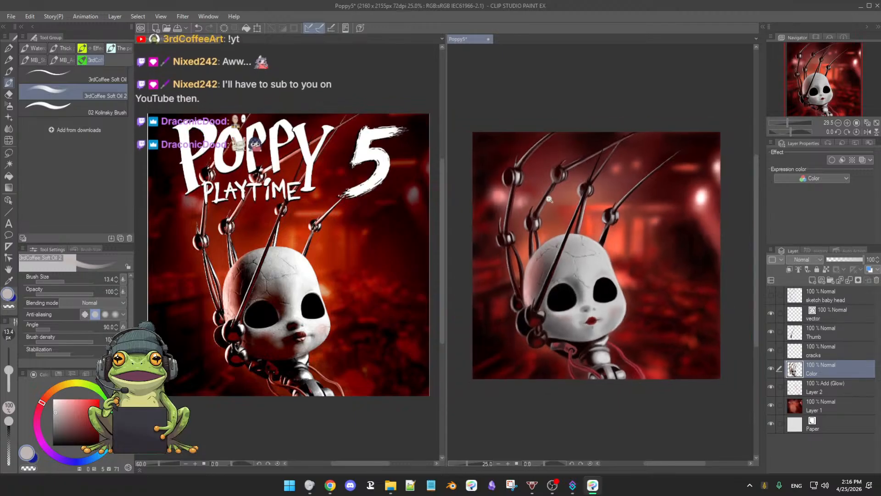
scroll(549, 198, up, 2)
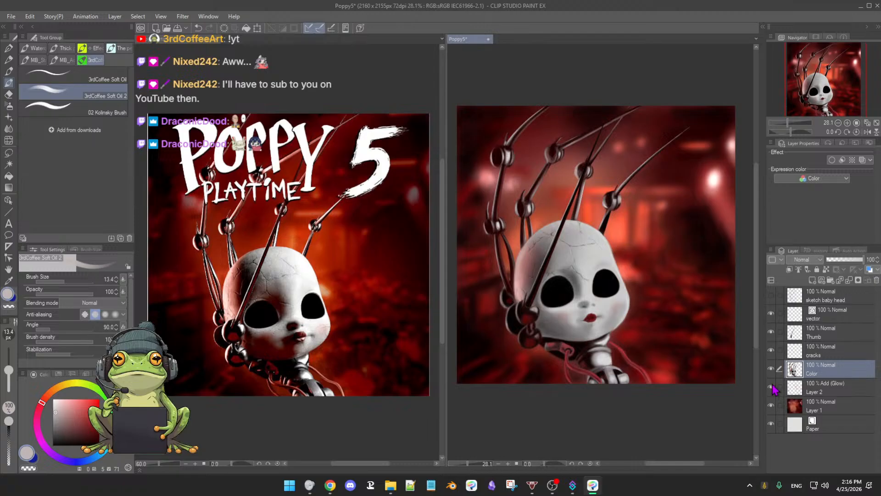
Step: Check the figure by briefly hiding and restoring the red background on Layer 1 and the Thumb layer
click(771, 405)
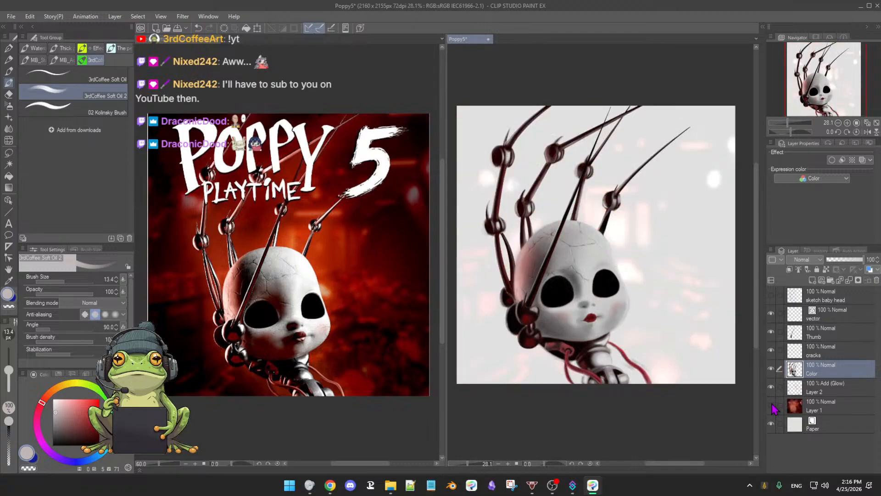
click(772, 405)
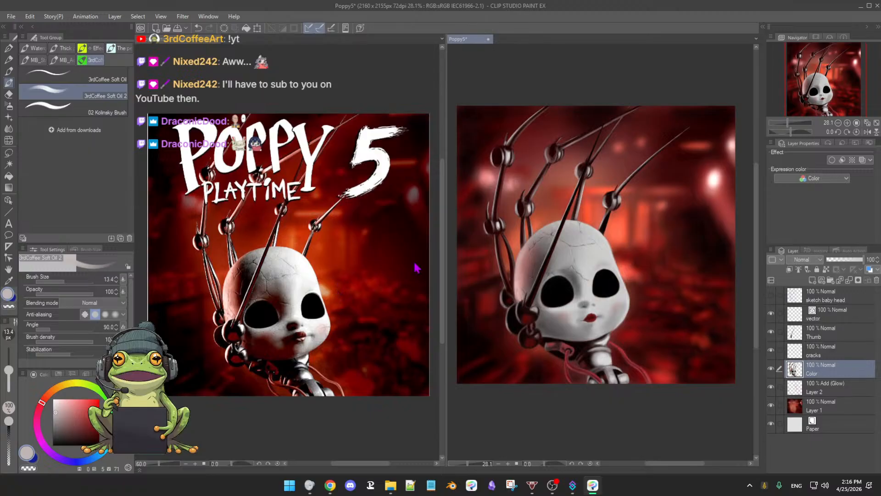
click(771, 332)
click(771, 333)
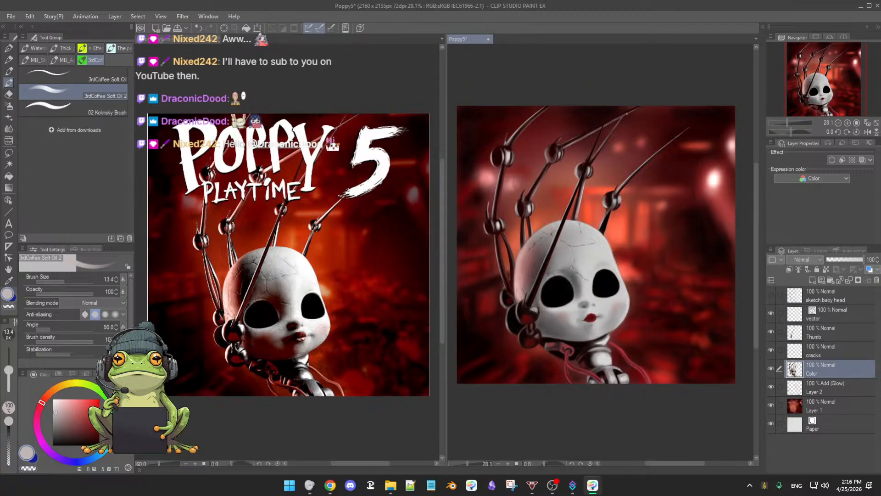
Step: Touch up the red cable connector beneath the doll's jaw with sampled red (hue 355, value 71) at brush size 27.8
scroll(601, 244, up, 3)
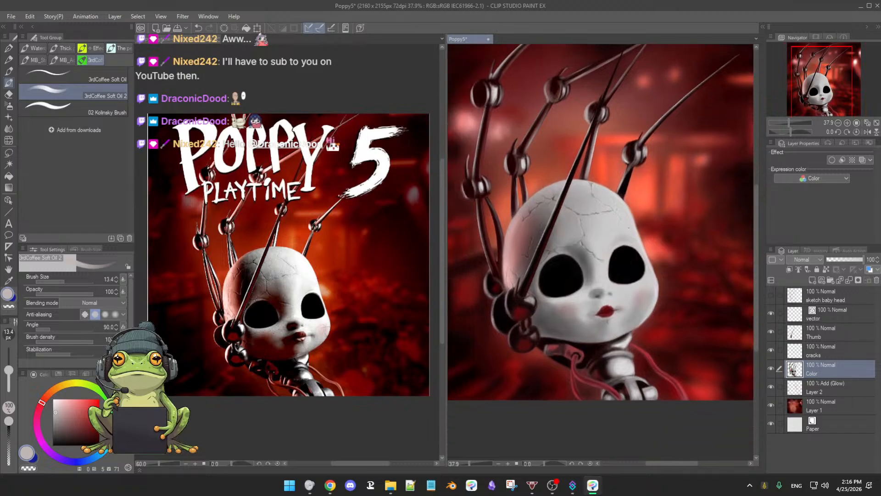
drag(617, 253, 619, 233)
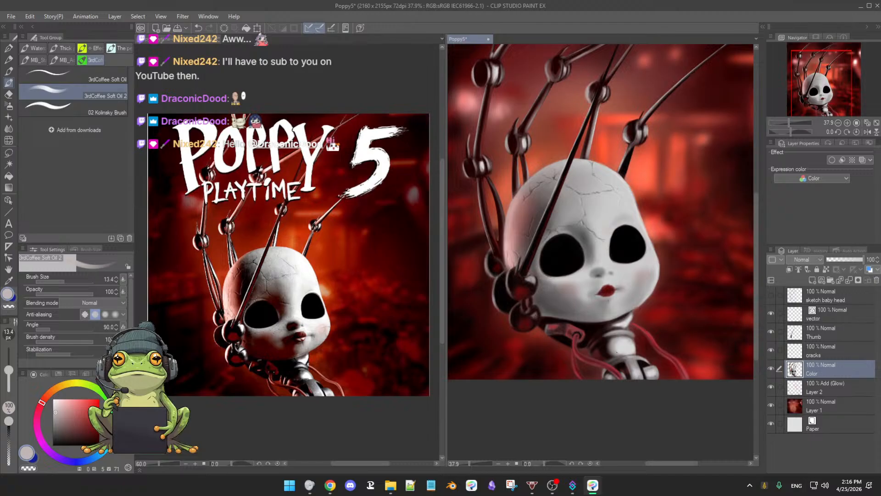
drag(618, 356, 615, 336)
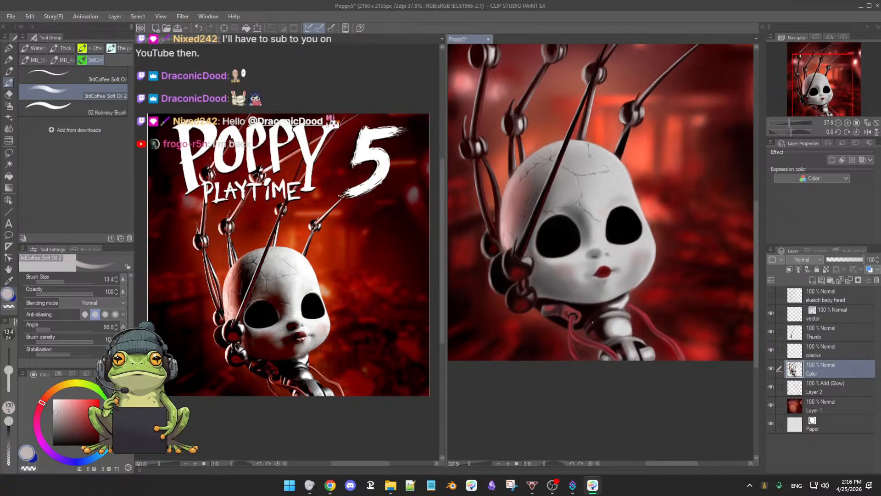
scroll(609, 322, up, 5)
alt+click(498, 324)
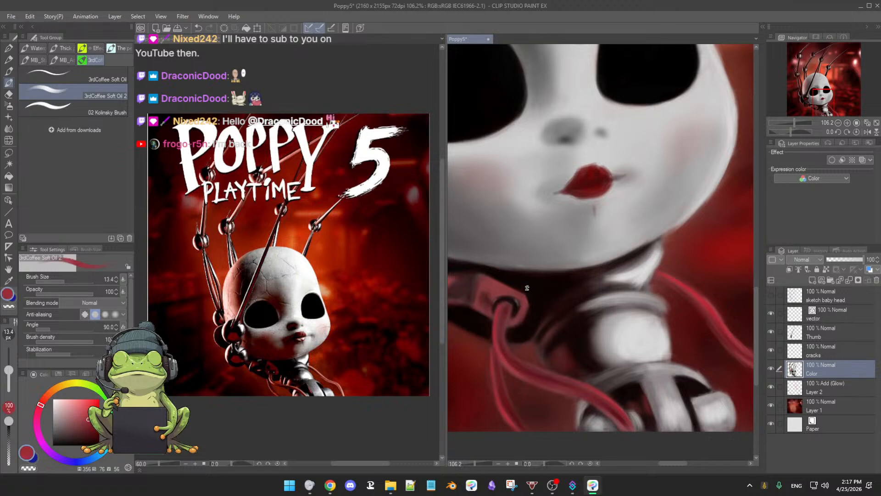
drag(618, 340, 573, 301)
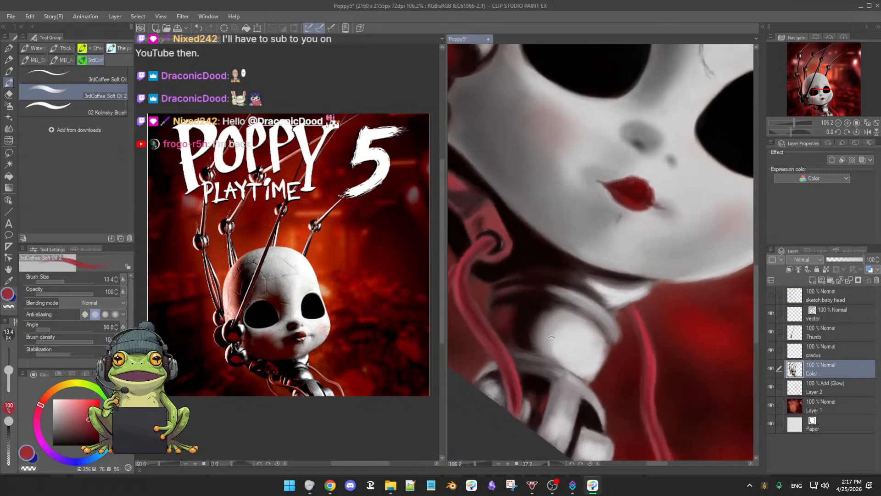
scroll(573, 301, down, 3)
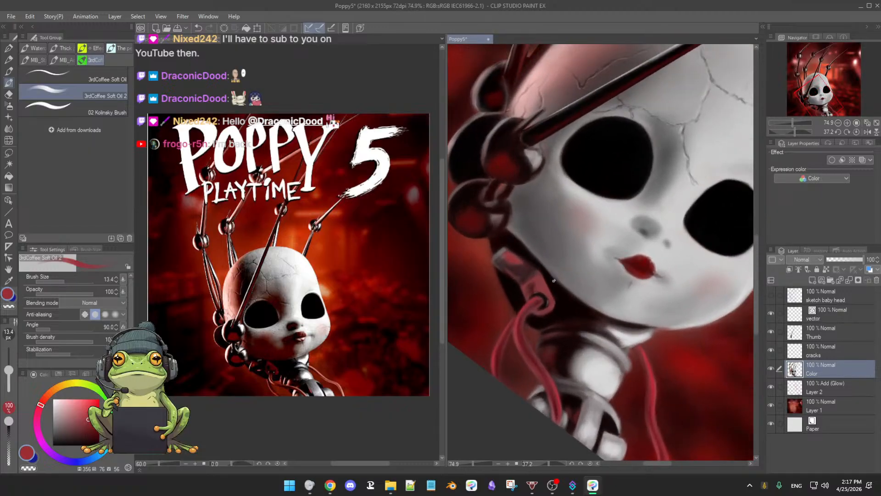
drag(543, 292, 541, 293)
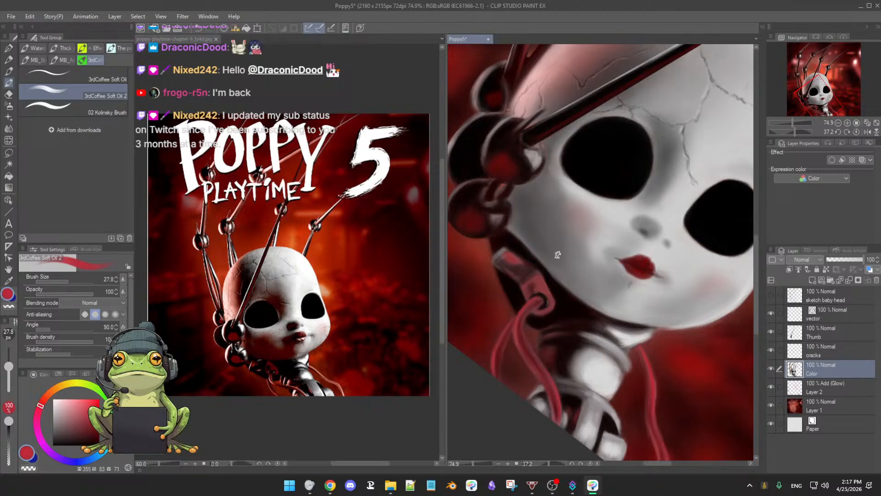
alt+click(528, 269)
alt+click(494, 257)
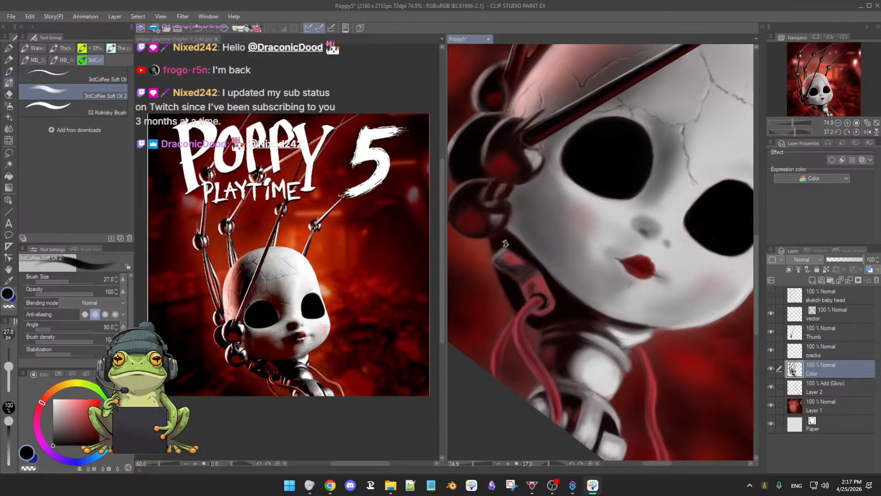
Step: Darken the middle of the cable connector with near-black red (hue 0, saturation 75, value 2) at brush size 29.6
alt+click(517, 269)
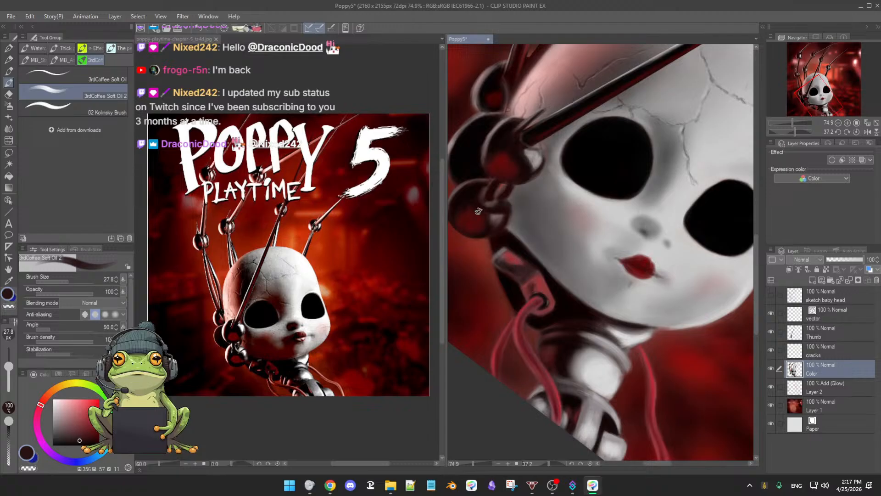
alt+click(526, 267)
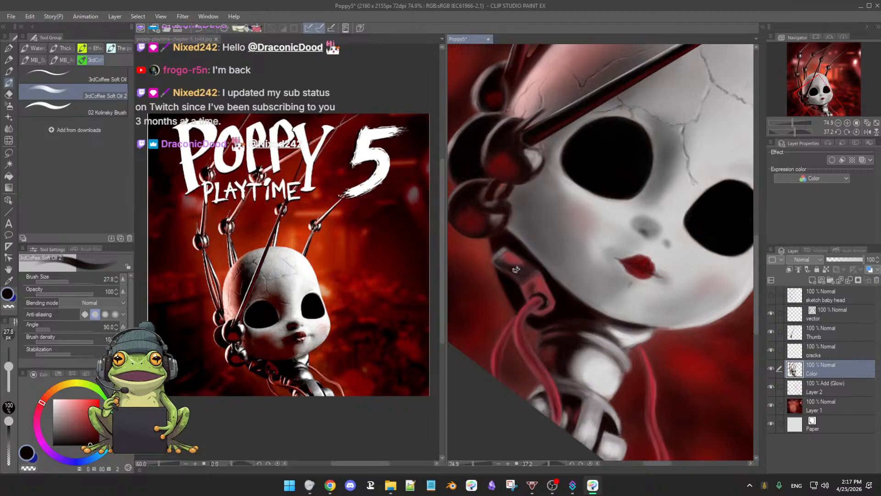
key(bracketleft)
alt+click(511, 286)
drag(515, 271, 504, 263)
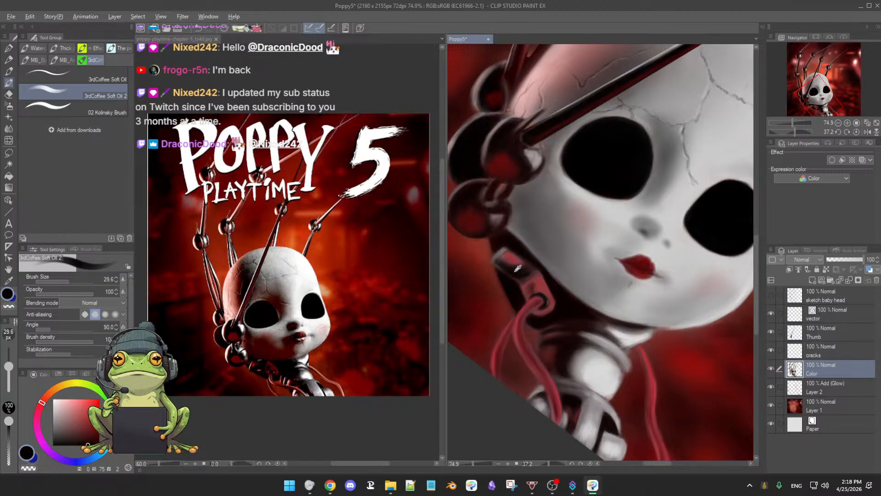
Step: Refine the connector's upper end with sampled muted red (hue 358, saturation 68, value 55) at brush size 17.8
alt+click(515, 271)
drag(503, 262, 499, 263)
alt+click(509, 254)
key(bracketleft)
key(bracketleft)
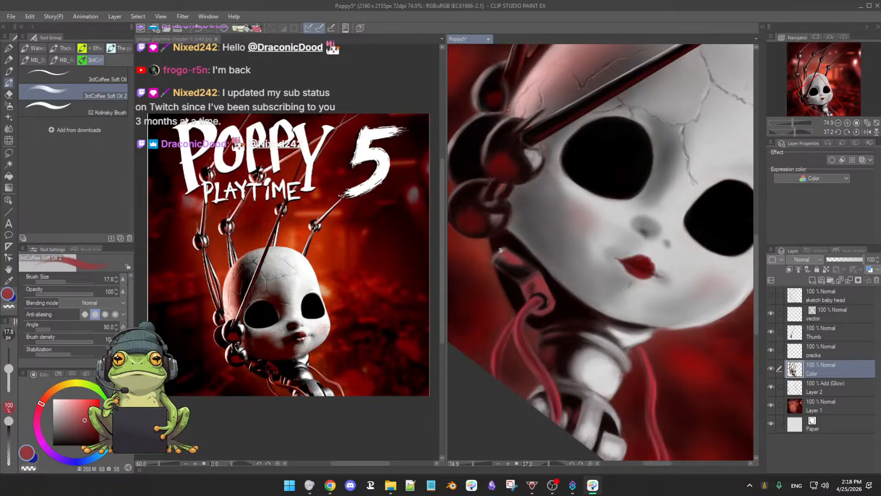
Step: Deepen the shadow between the connector's two red sections with near-black (hue 347, saturation 60, value 6) at brush size 36.7
alt+click(511, 269)
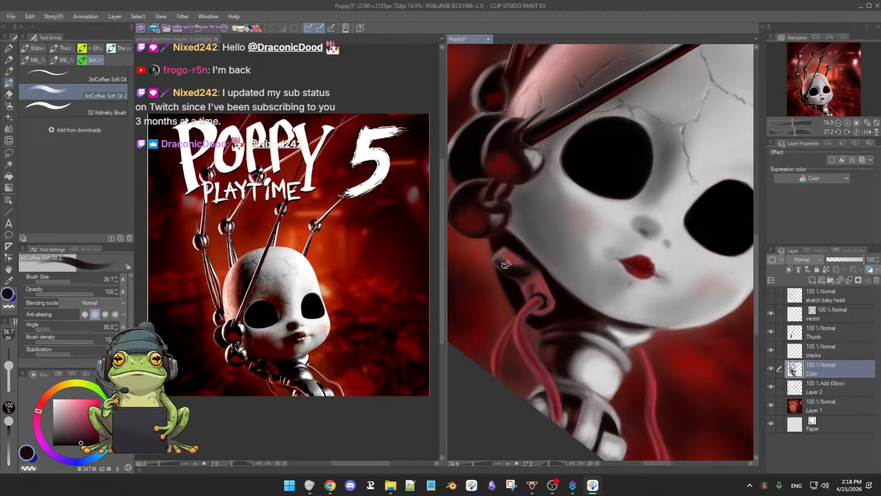
key(bracketright)
key(bracketright)
key(bracketright)
alt+click(531, 275)
Step: Shape the connector's lower section around the cable socket at brush size 23.5, alternating sampled reds and near-black (hue 348, saturation 56, value 4)
key(bracketleft)
key(bracketleft)
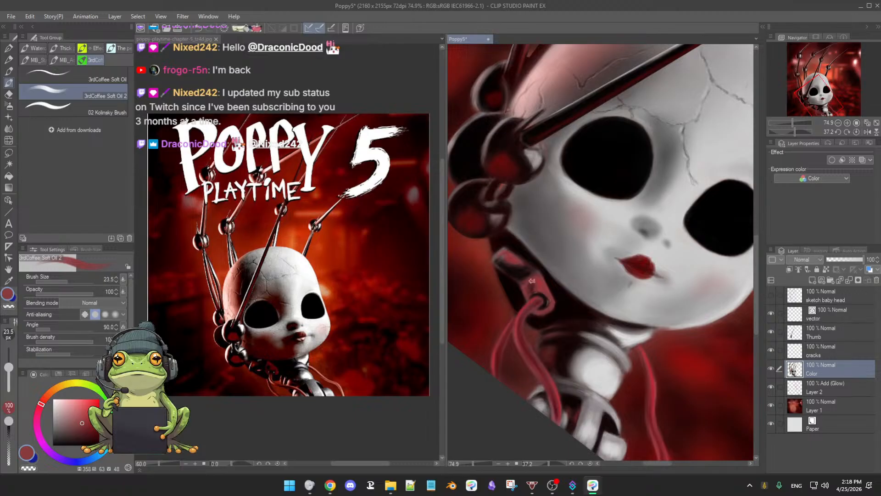
alt+click(538, 315)
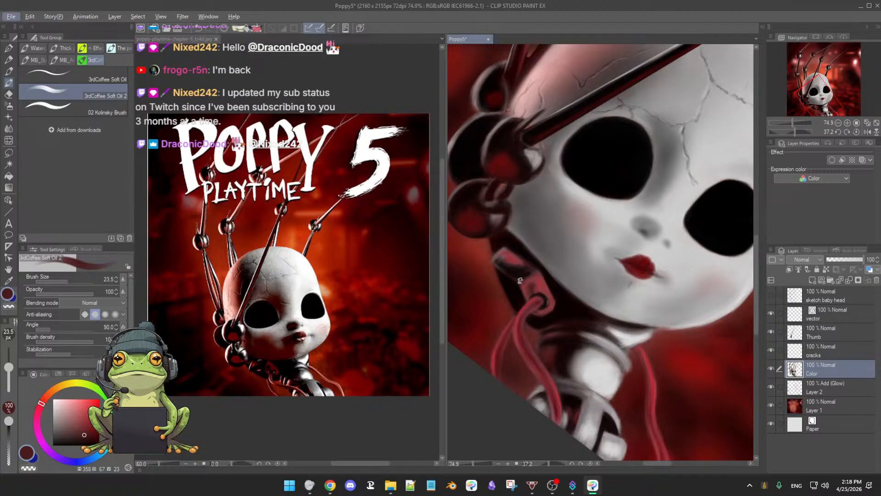
alt+click(525, 290)
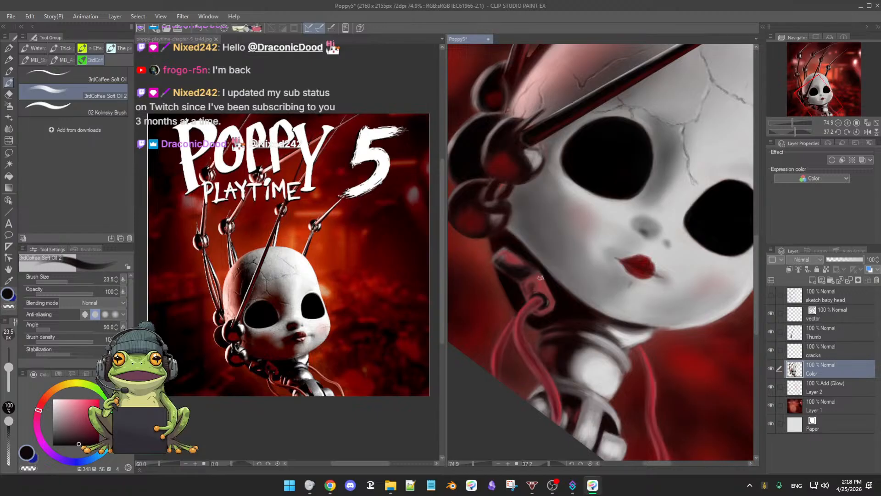
alt+click(531, 275)
alt+click(524, 280)
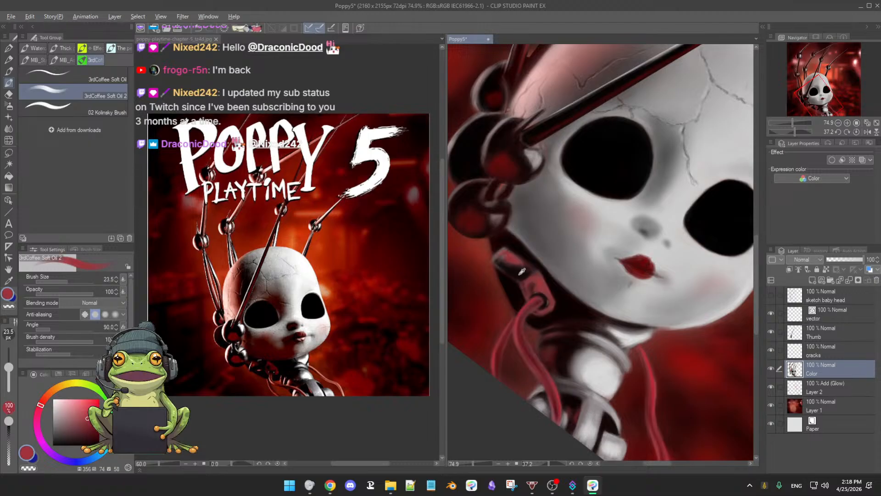
Step: Sharpen the dark gap and edges of the connector with near-black red (hue 0, saturation 62, value 5) at brush size 25.9
alt+click(522, 272)
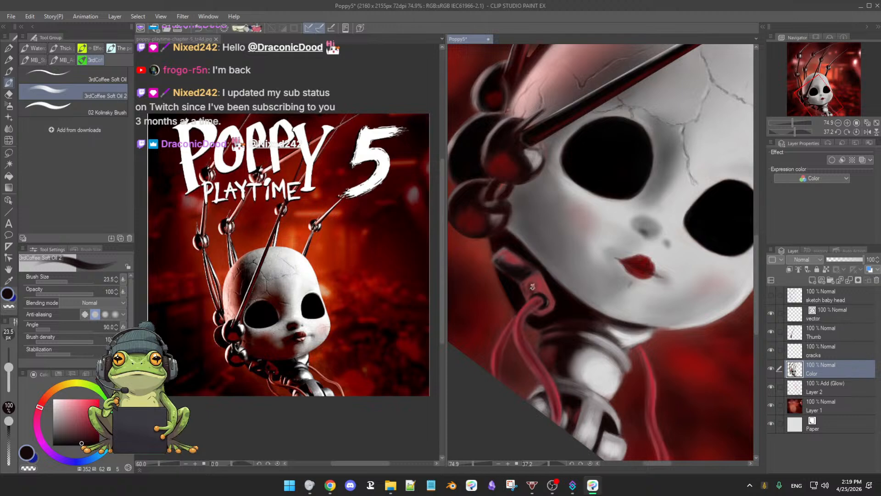
alt+click(517, 269)
drag(515, 267, 529, 278)
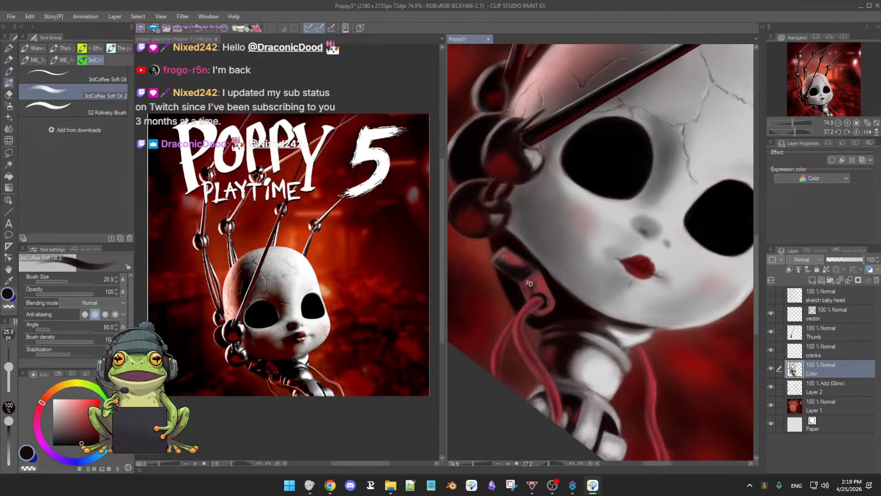
alt+click(515, 269)
drag(596, 351, 544, 242)
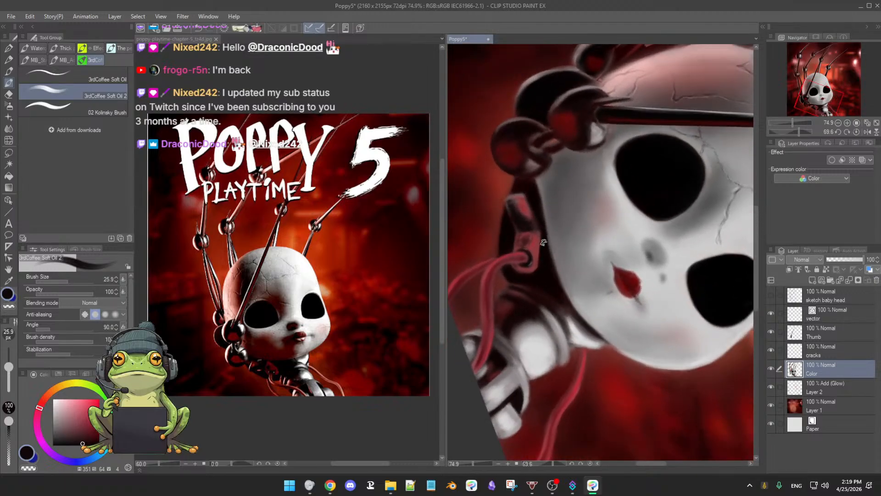
key(b)
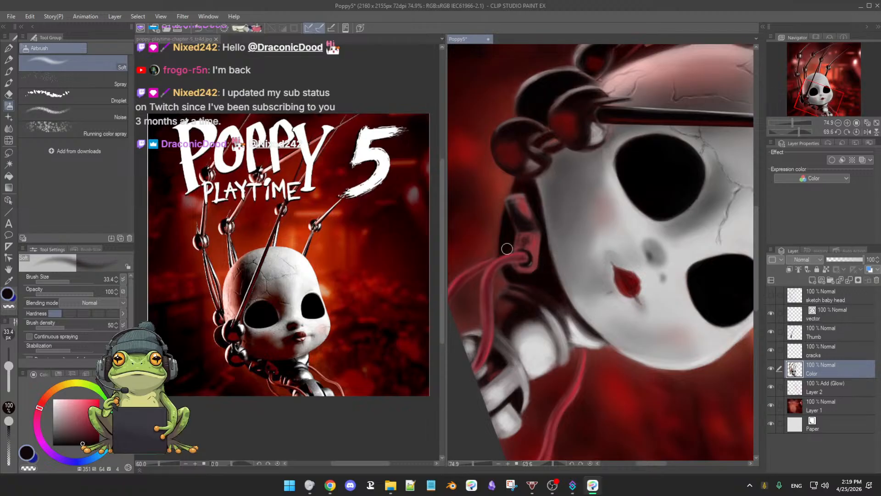
key(b)
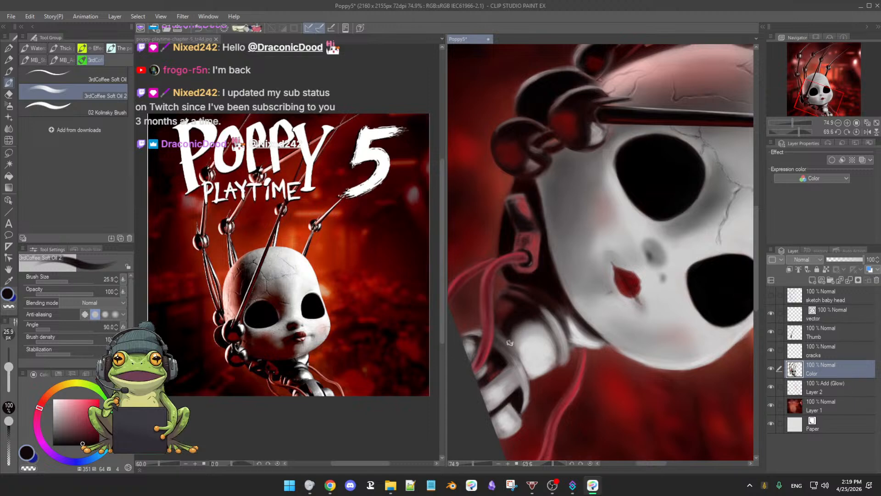
Step: Deepen the connector's dark gap and edges with near-black reds (hue 0, saturation 57, value 3; hue 352, value 5) at brush size 25.9
key(r)
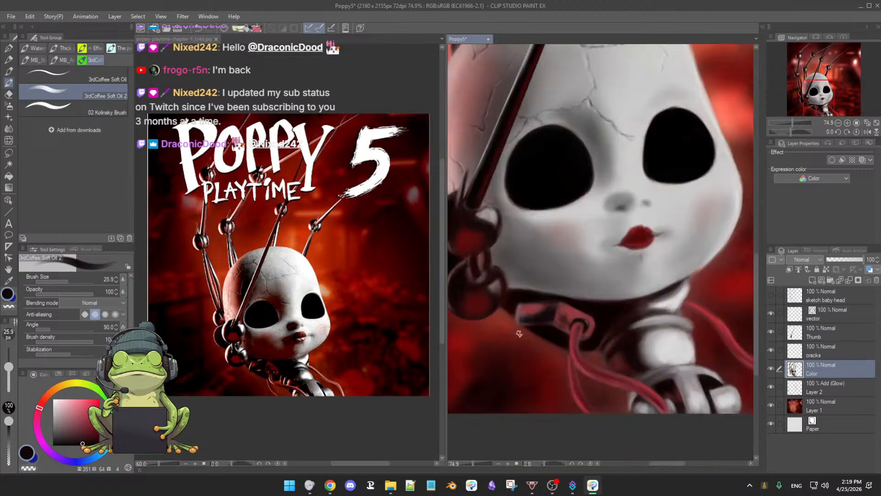
alt+click(542, 311)
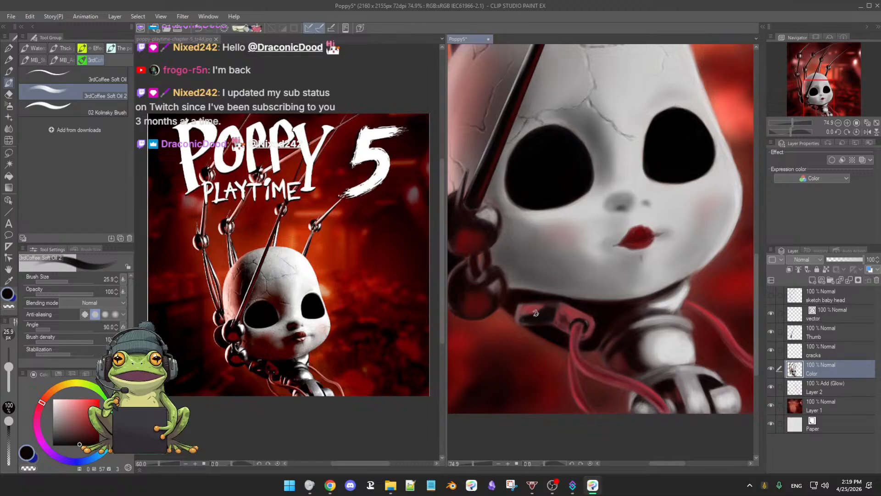
mouse_move(572, 312)
mouse_down()
mouse_move(561, 317)
mouse_move(573, 315)
mouse_up()
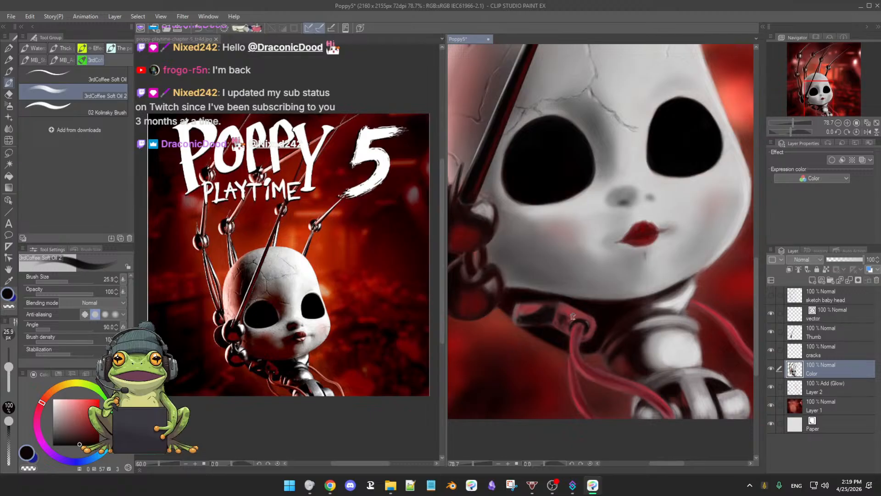
alt+click(548, 309)
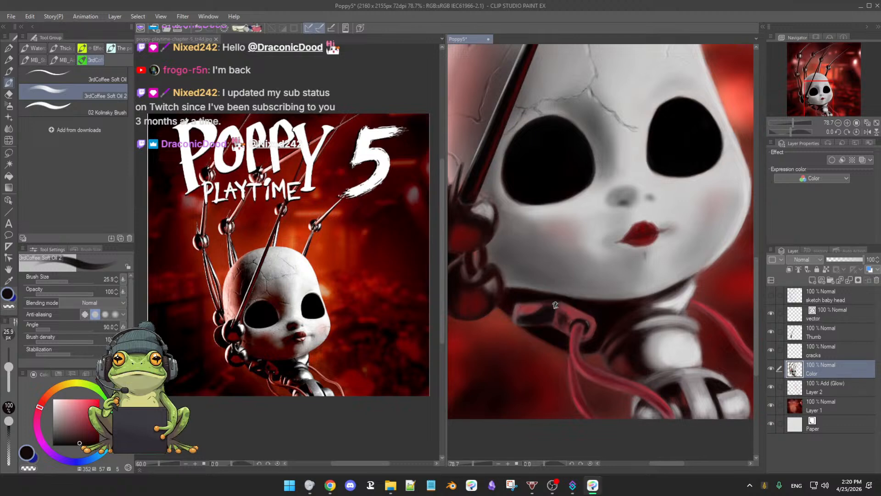
alt+click(566, 306)
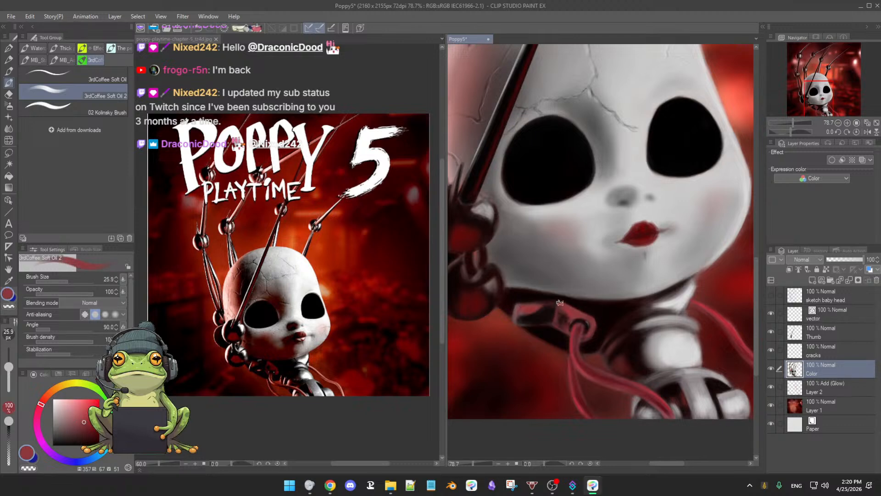
Step: Shade the cable socket's rim with sampled red (hue 357, saturation 67, value 51) and dark red (hue 359, saturation 63, value 27), reducing the brush to 19.0
alt+click(588, 318)
ctrl+alt+drag(595, 325, 591, 324)
alt+click(592, 334)
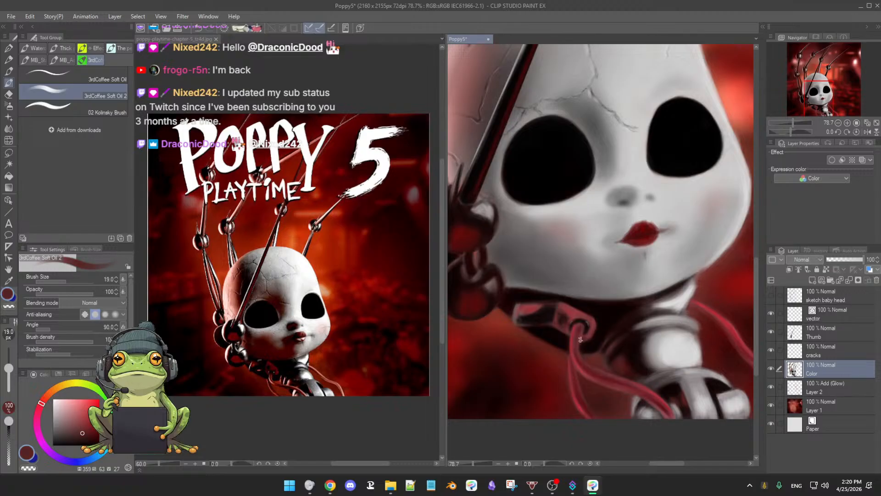
mouse_move(607, 324)
ctrl+mouse_down()
mouse_move(590, 324)
mouse_move(608, 344)
mouse_move(623, 341)
ctrl+mouse_up()
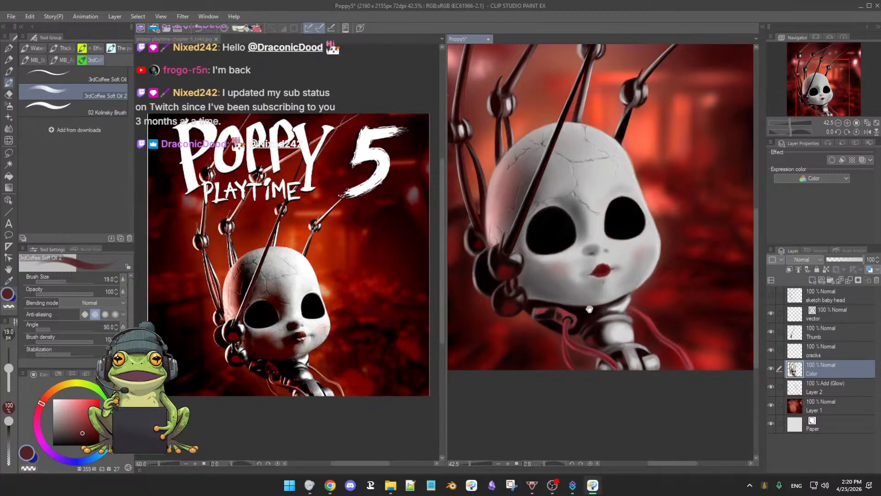
Step: Refine the shadow and jaw edge beside the neck with near-black and sampled grays (values 58 and 66) at brush size 22.9
ctrl+drag(590, 309, 571, 305)
alt+click(560, 303)
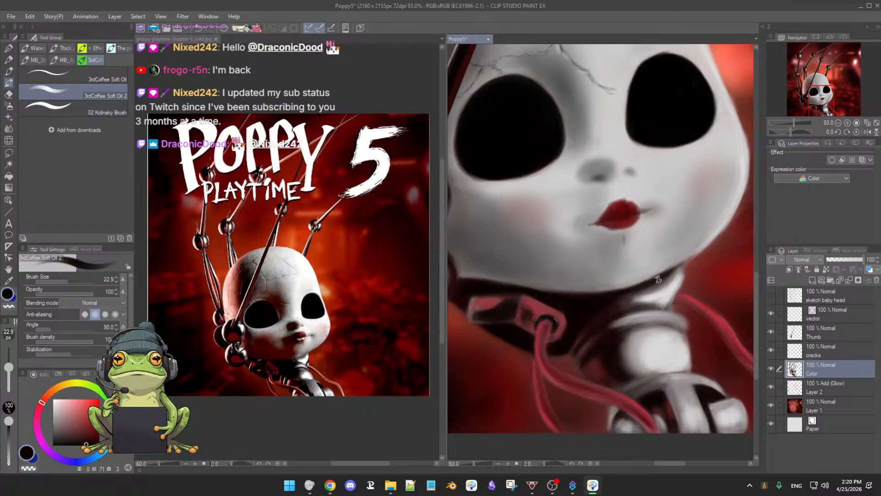
alt+click(695, 245)
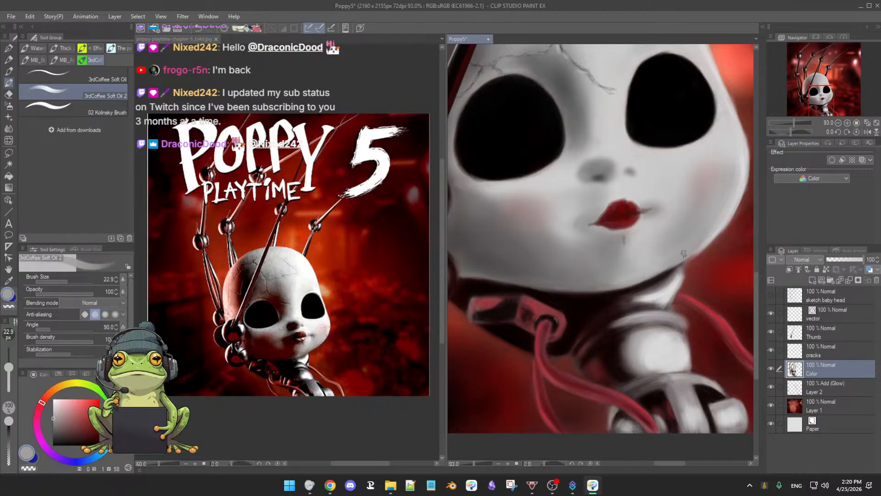
alt+click(696, 249)
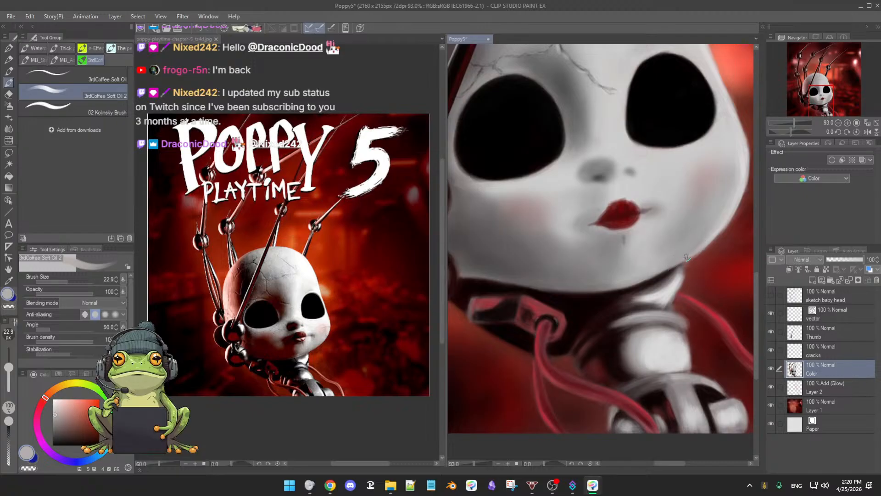
ctrl+alt+drag(707, 219, 726, 219)
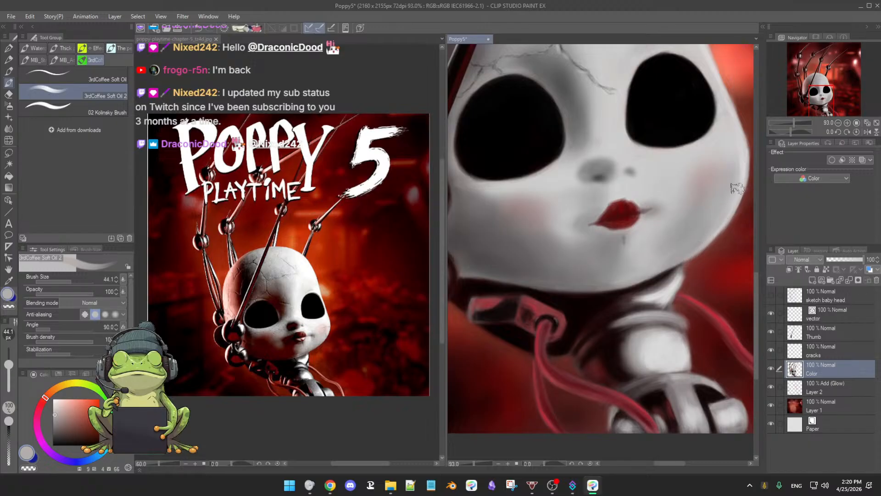
Step: Soften the cheek and jaw edge using the Soft airbrush in light gray (hue 9, saturation 4, value 66), reducing its size to 26.6
key(b)
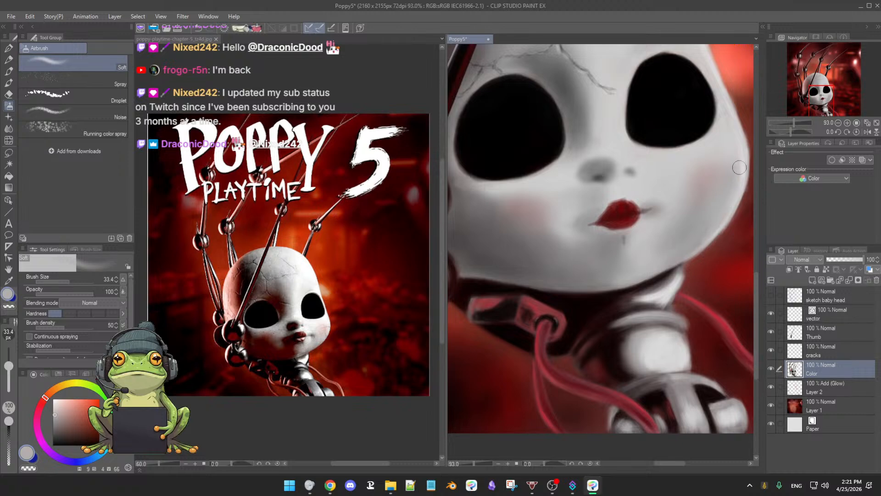
key(bracketleft)
key(bracketleft)
key(bracketleft)
key(bracketright)
key(bracketright)
scroll(671, 272, down, 2)
mouse_move(689, 293)
mouse_down()
mouse_move(681, 291)
mouse_move(712, 297)
mouse_up()
Step: Shape the pale neck piece under the jaw with sampled grays (values 81 and 56) using the Soft airbrush at size 13.7
alt+click(655, 275)
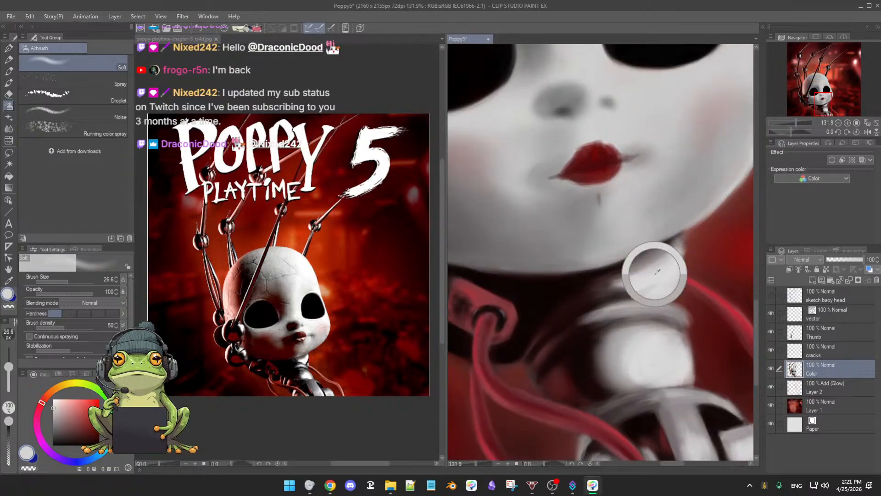
key(bracketleft)
key(bracketleft)
key(bracketleft)
key(bracketleft)
key(bracketright)
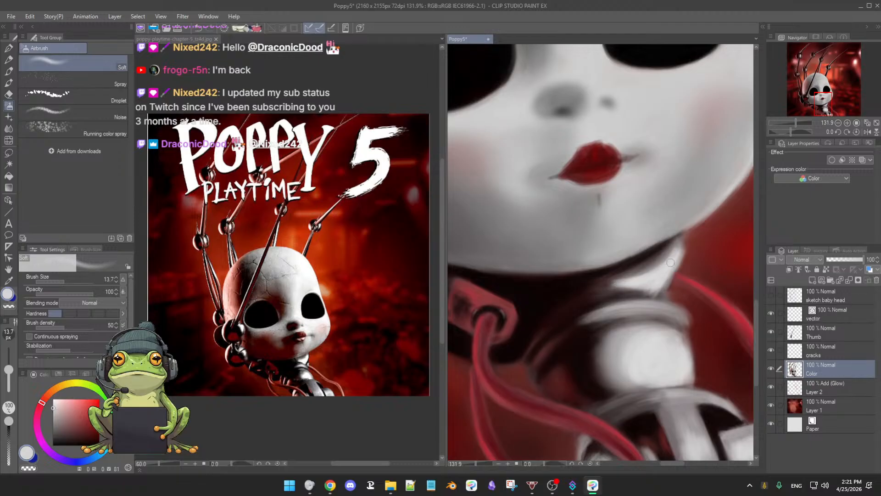
alt+click(674, 248)
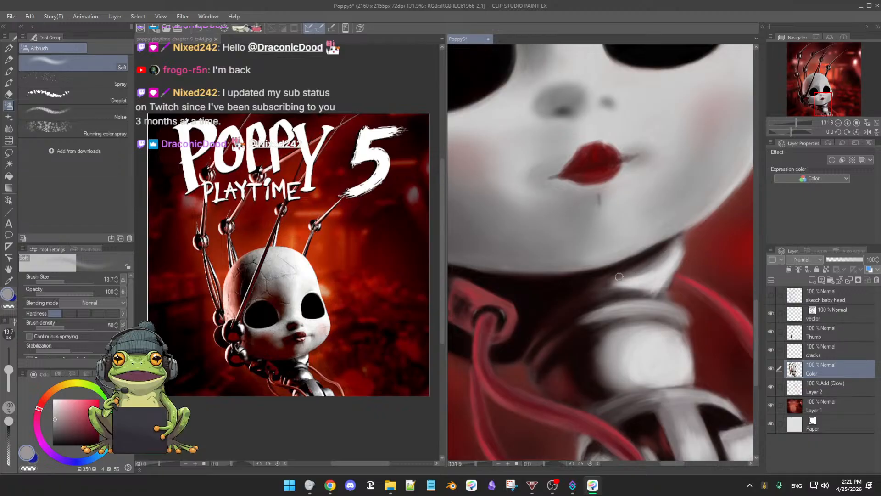
Step: Define the jaw's underside with near-black (hue 0, saturation 41, value 7) and sampled jaw gray (hue 12, saturation 3, value 60) at airbrush size 13.7
alt+click(640, 258)
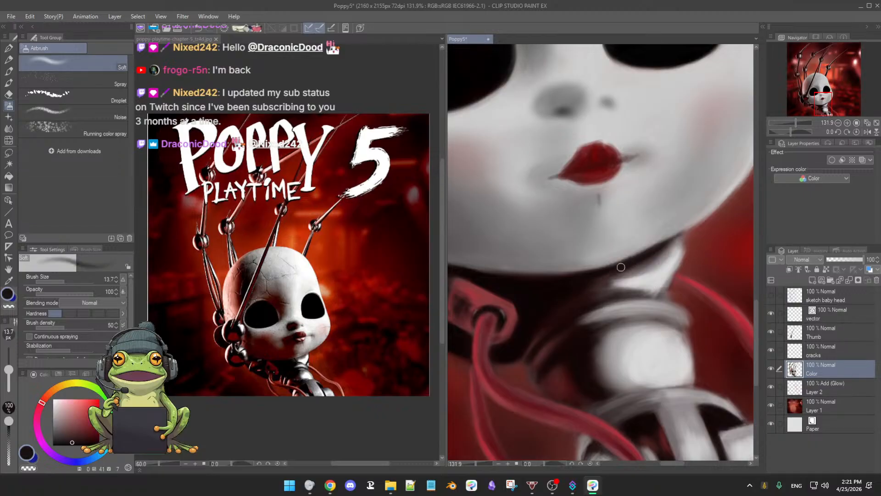
alt+click(558, 285)
mouse_move(577, 283)
mouse_down()
mouse_move(621, 266)
mouse_move(572, 288)
mouse_move(602, 274)
mouse_move(576, 287)
mouse_move(595, 276)
mouse_up()
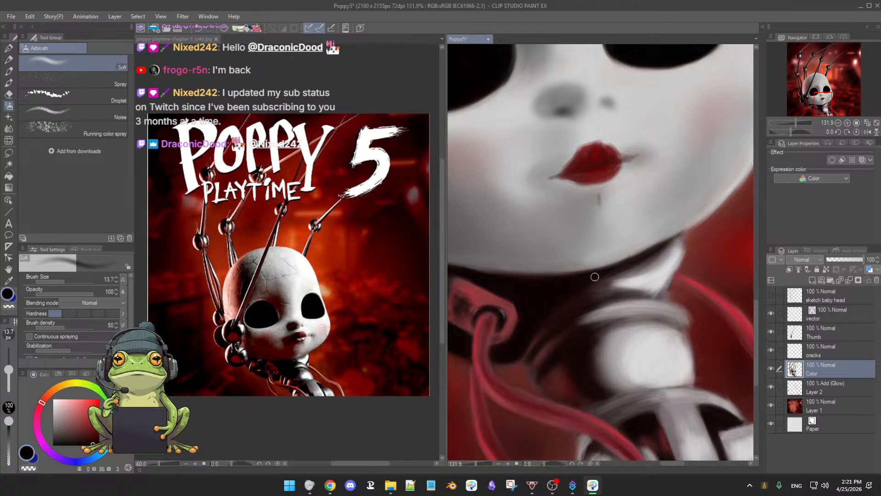
alt+click(631, 250)
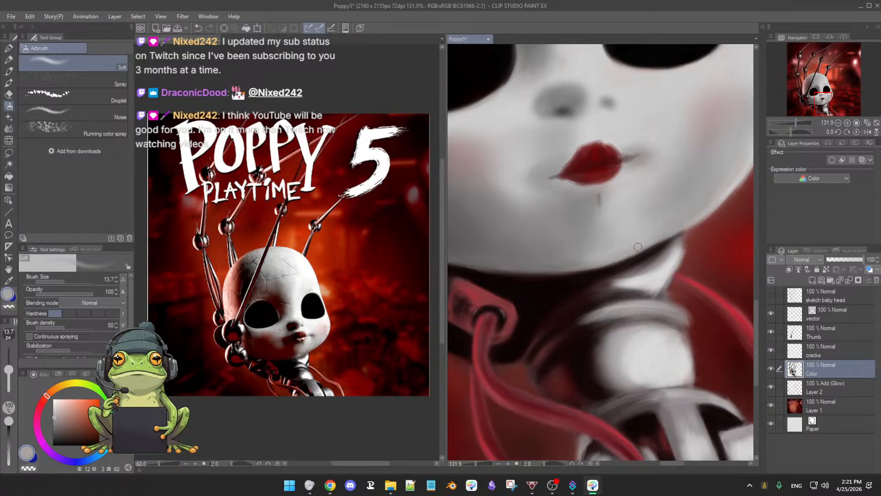
Step: Deepen the shadow between the jaw and the neck piece with near-black reds (saturations 86 and 100, value 3), ending at airbrush size 13.4
alt+click(551, 289)
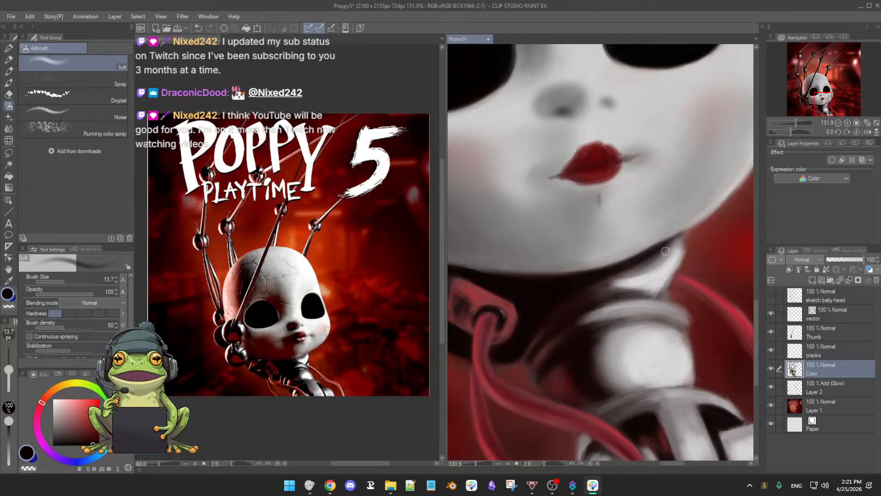
scroll(665, 253, up, 1)
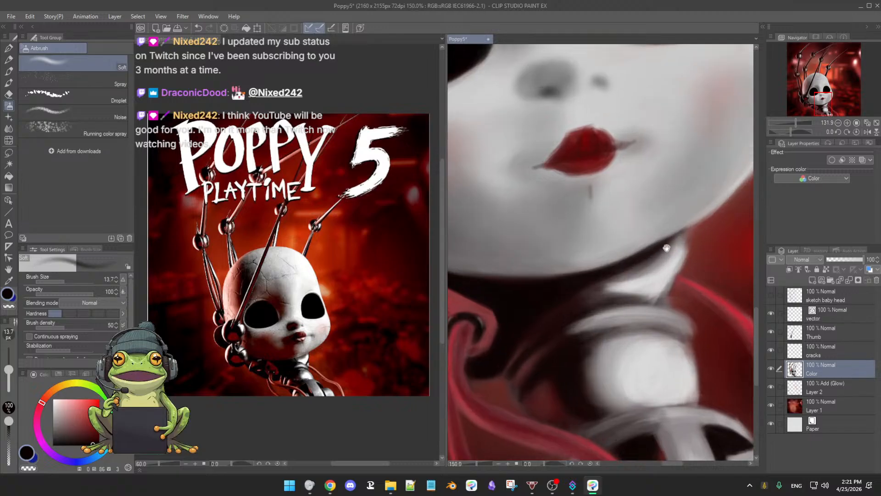
alt+click(544, 289)
drag(631, 264, 628, 268)
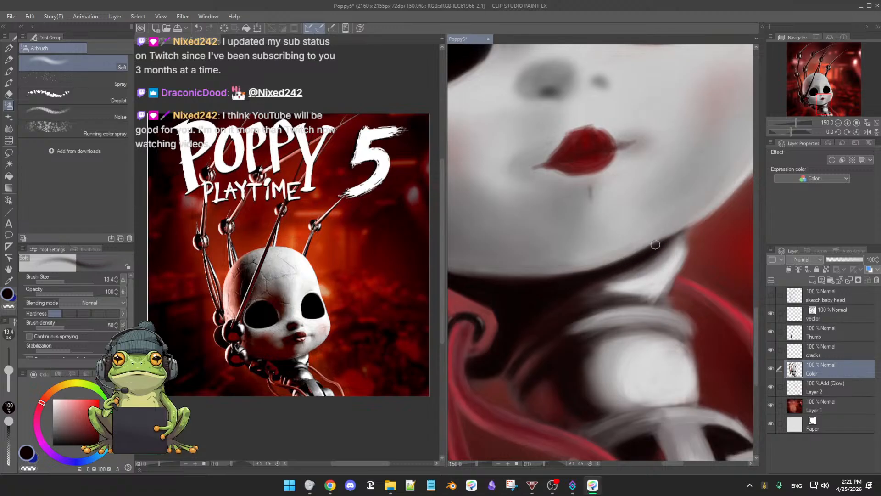
Step: Polish the neck piece's highlight and lower edge with sampled light grays (values 80 to 82) and dark gray (value 24) at airbrush size 13.4
alt+click(635, 281)
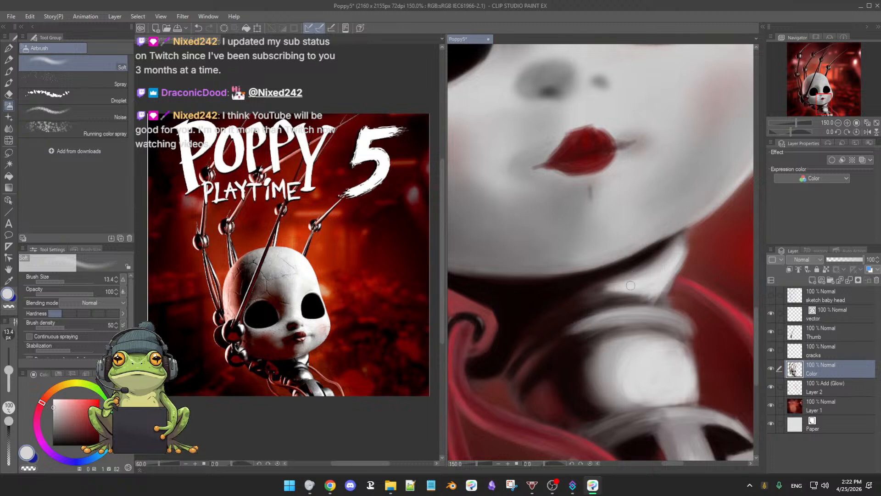
alt+click(664, 280)
drag(669, 280, 667, 287)
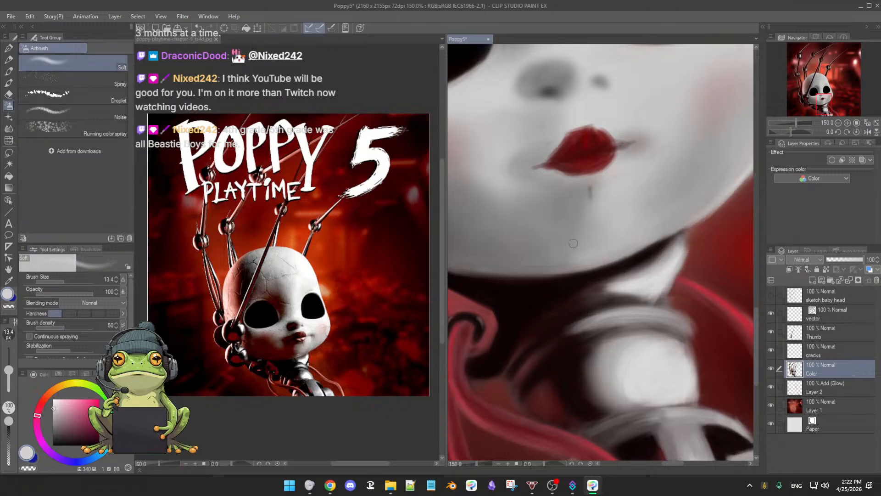
alt+click(678, 259)
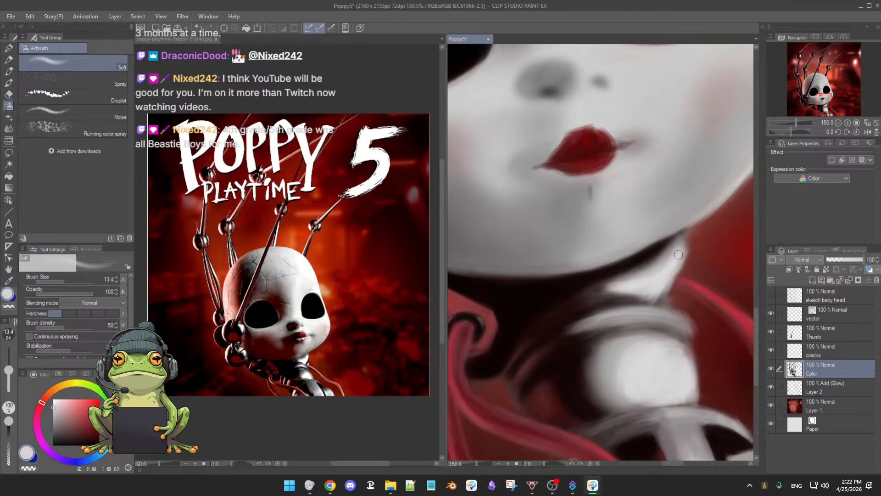
alt+click(635, 298)
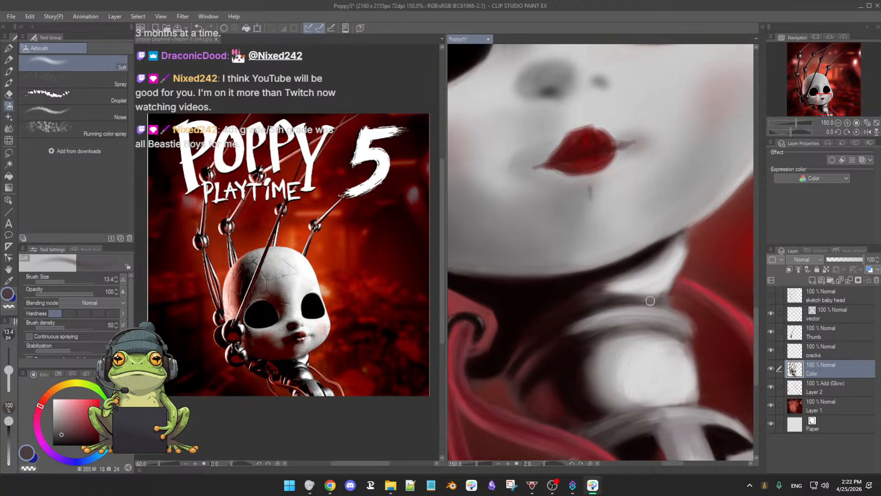
alt+click(613, 294)
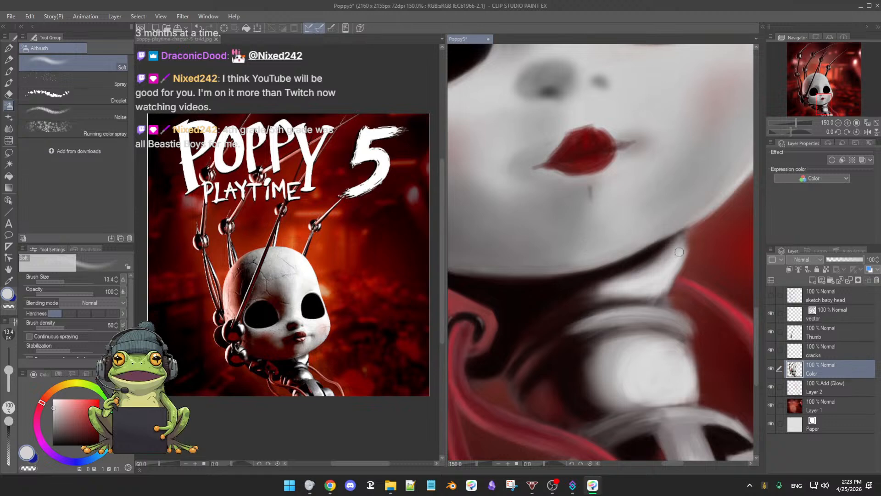
Step: Clean up the neck piece's outer edge with the 3rdCoffee Soft Eraser at size 18.3, returning to the Soft airbrush
key(e)
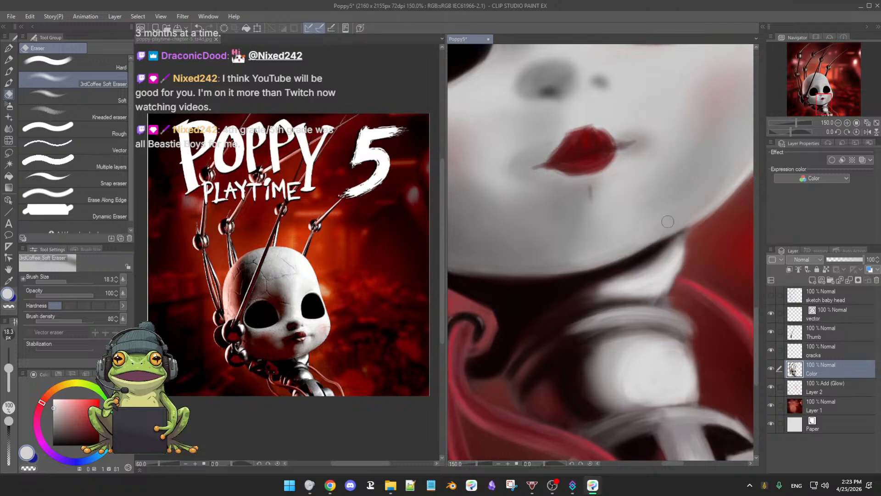
key(b)
drag(673, 273, 659, 280)
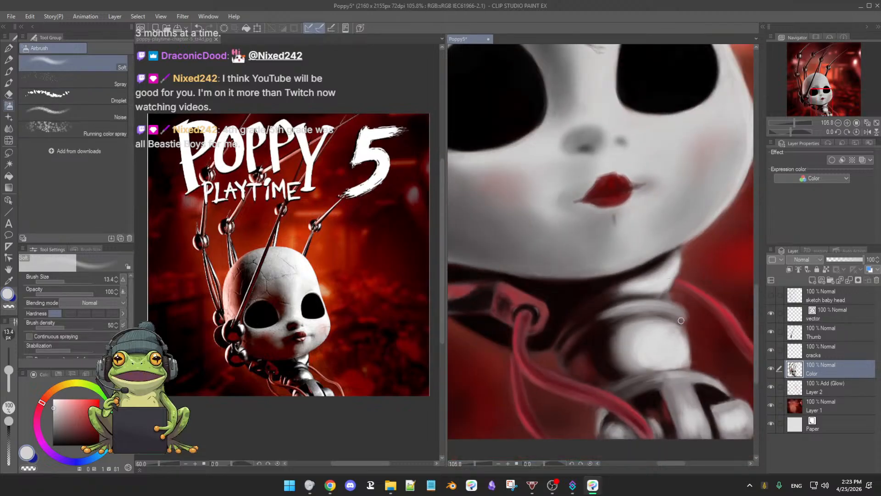
Step: Smooth the highlight on the neck's ball joint with sampled grays (values 66 and 82), enlarging the airbrush from 13.4 to 22.4
mouse_move(675, 322)
mouse_down()
mouse_move(663, 310)
mouse_move(674, 324)
mouse_up()
alt+click(598, 322)
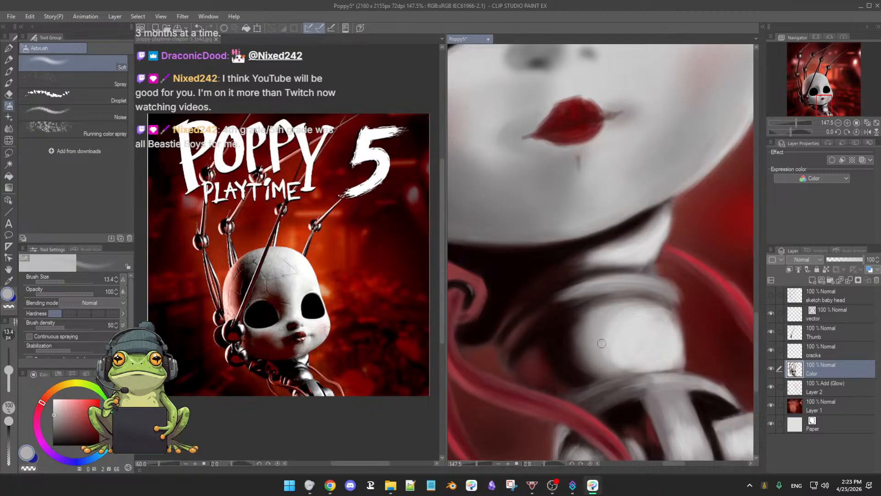
alt+click(620, 336)
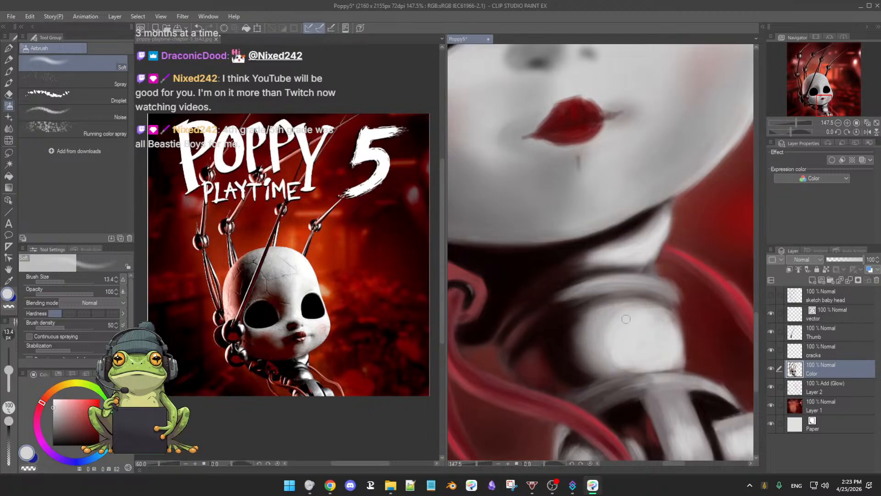
drag(646, 327, 648, 327)
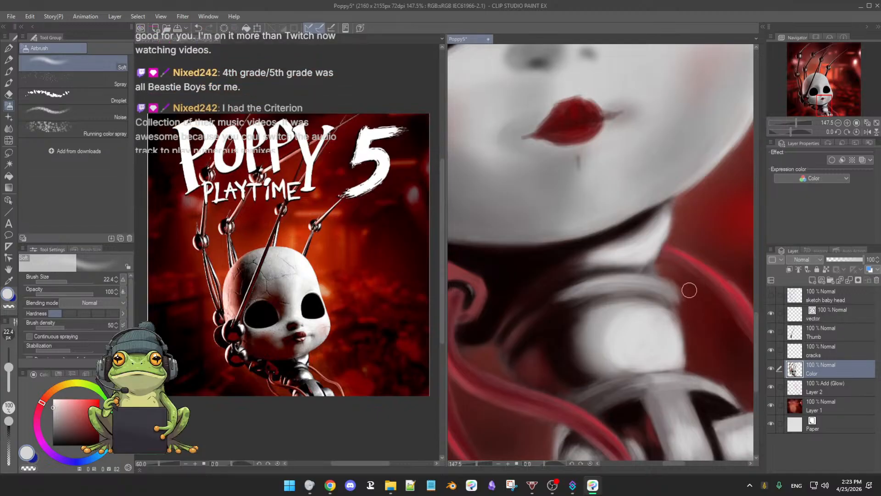
Step: Clean the neck collar's outer edge with the soft eraser and brighten the ball joint's rim in light gray (value 81) at airbrush sizes 14.6 to 16.3
key(e)
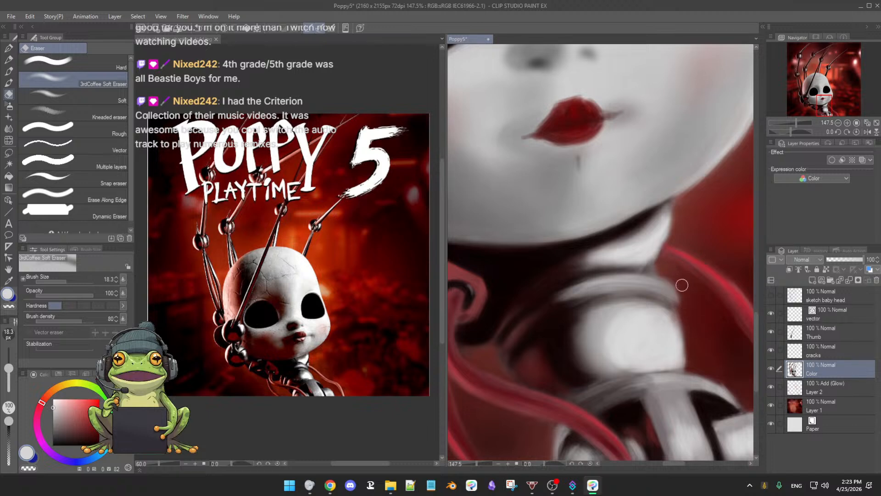
key(b)
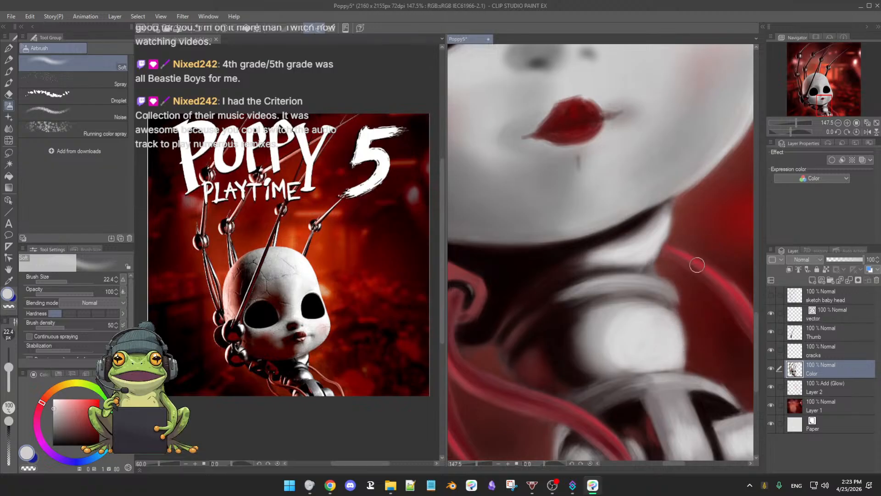
alt+click(664, 342)
key(bracketleft)
key(bracketleft)
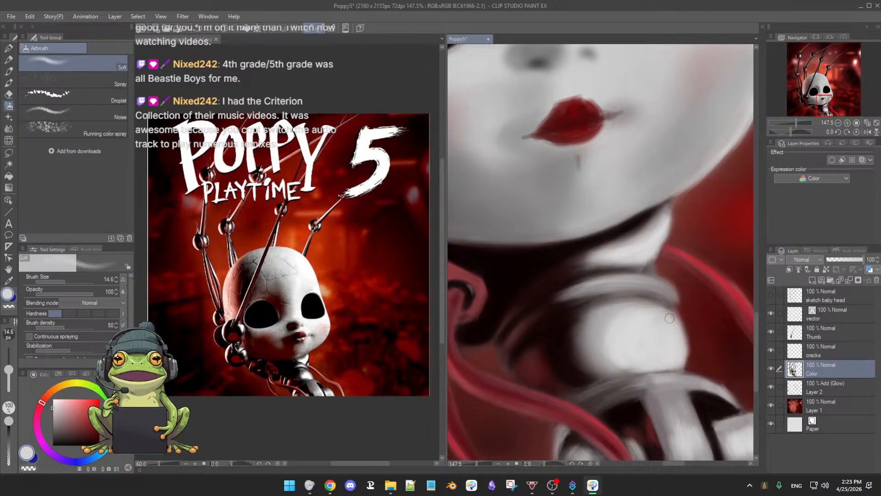
key(bracketright)
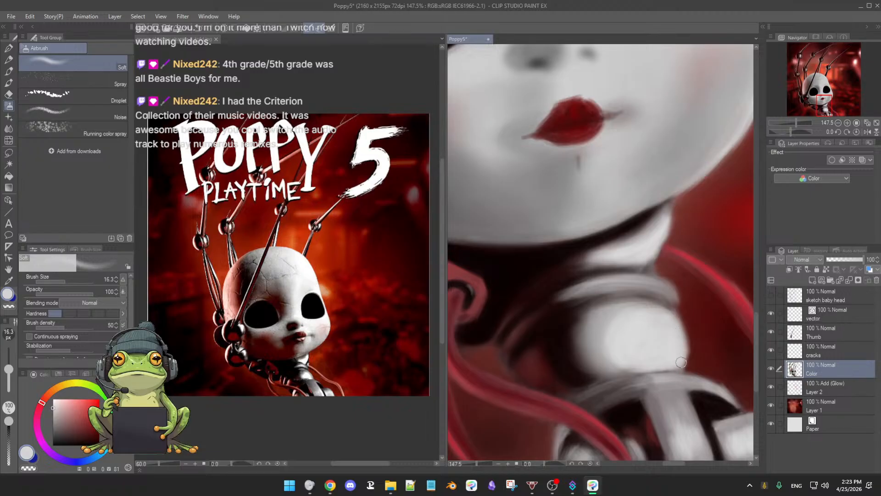
Step: Shade the lower mechanical joint's center strip and the small rounded piece beneath the cable with sampled grays (values 40 to 58) at airbrush size 16.3
drag(701, 407, 657, 314)
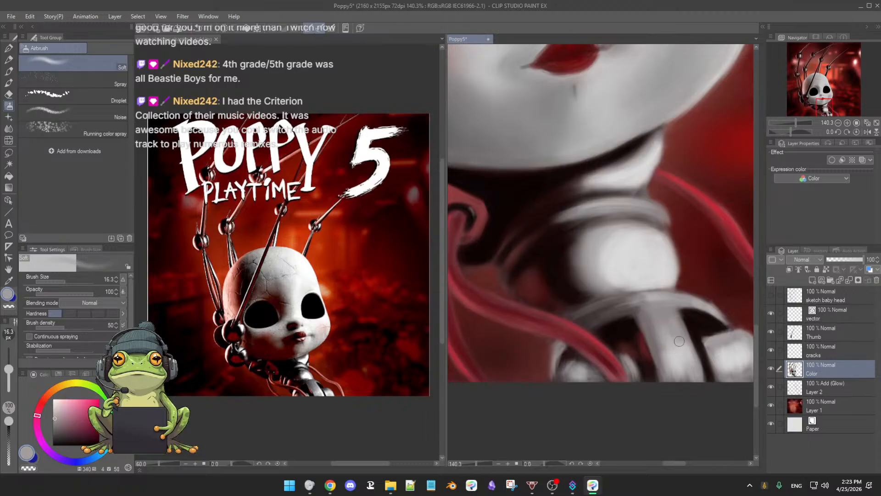
alt+click(661, 334)
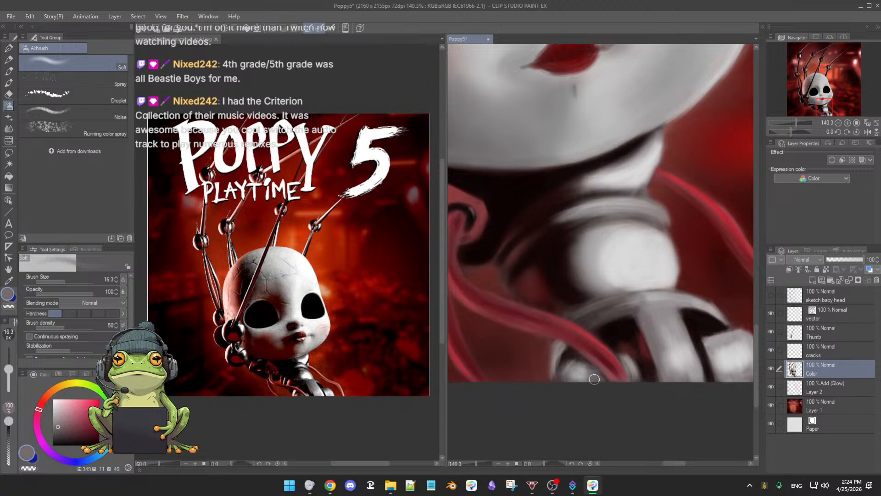
alt+click(578, 362)
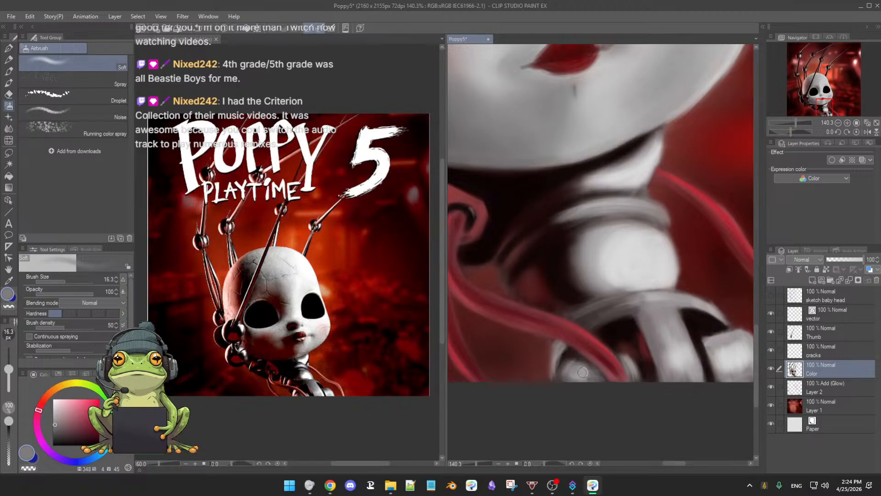
alt+click(580, 367)
mouse_move(580, 366)
mouse_down()
mouse_move(592, 375)
mouse_move(583, 377)
mouse_up()
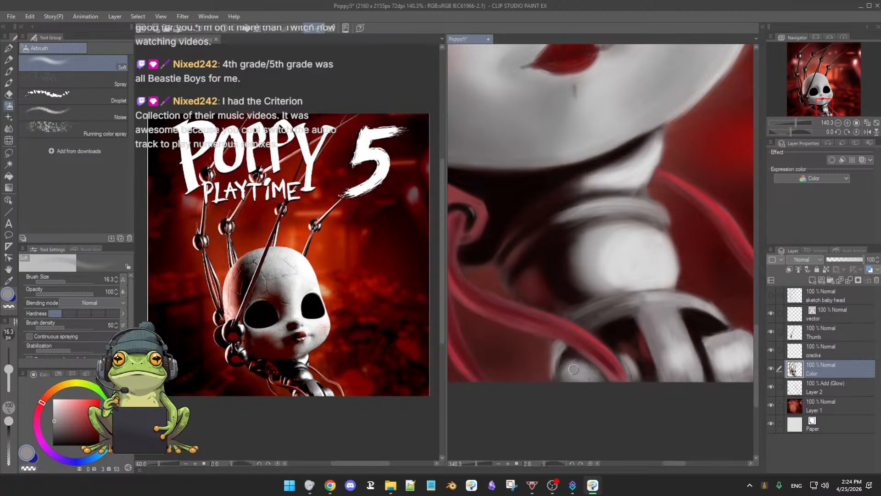
Step: Touch up the lower joint's outer cylinder and center strip with sampled grays (values 81, 59 and 45) at airbrush size 16.3
scroll(712, 371, down, 4)
drag(684, 387, 590, 393)
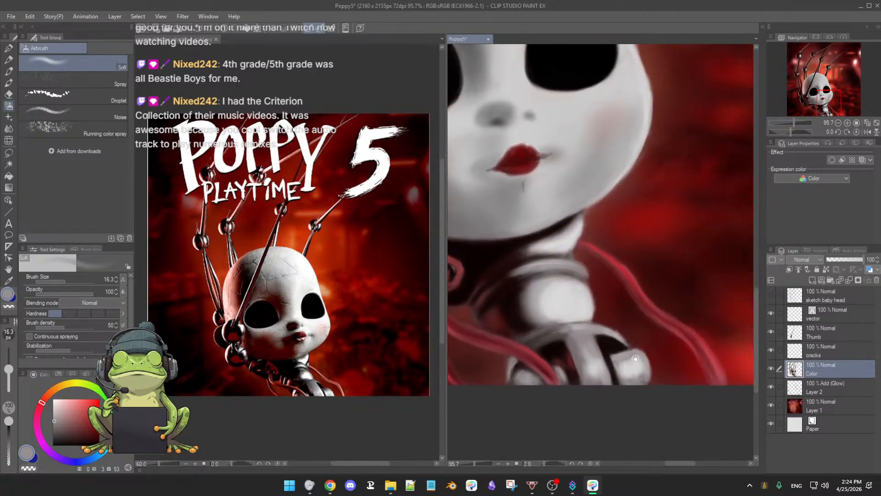
alt+click(620, 370)
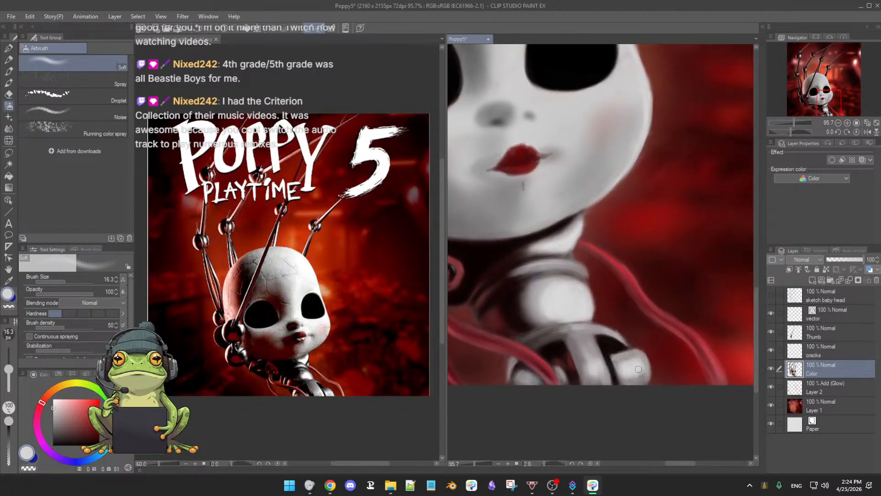
alt+click(626, 353)
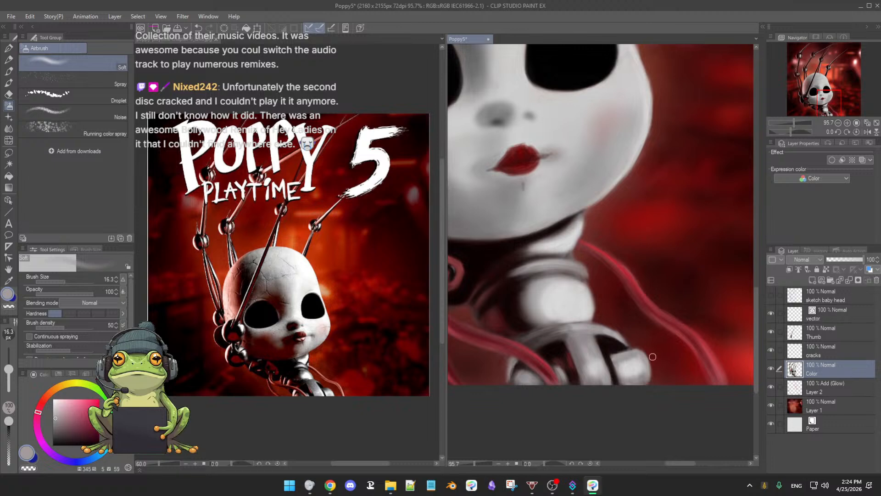
alt+click(579, 355)
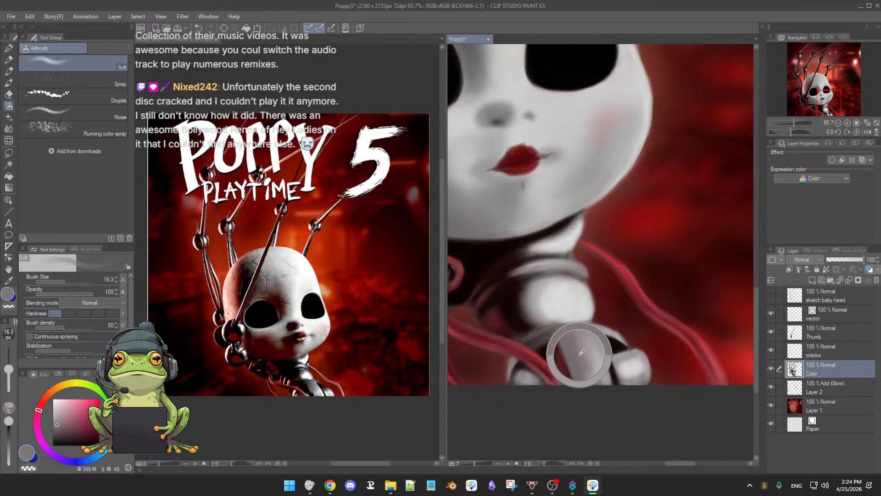
Step: Soften the neck ball joint's upper shading with the airbrush enlarged to 25.9, and darken the area beneath the ball at size 19.6
alt+click(544, 287)
ctrl+alt+drag(543, 284, 547, 289)
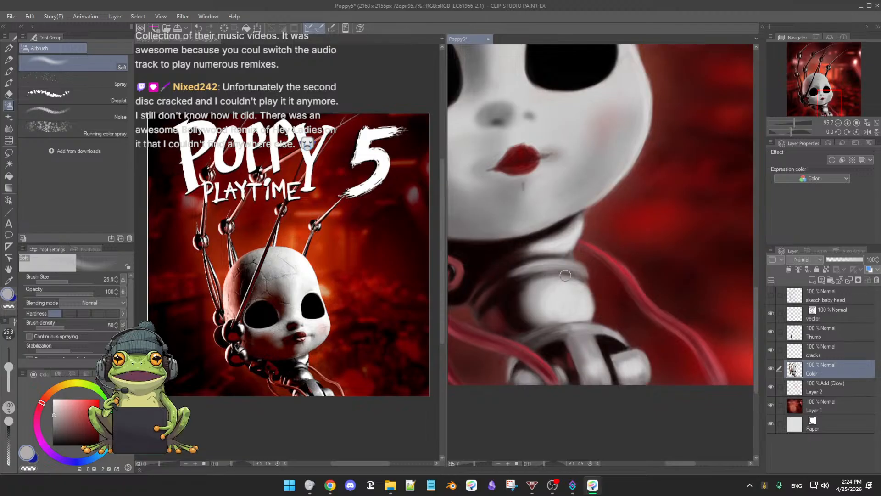
alt+click(538, 340)
key(bracketleft)
key(bracketleft)
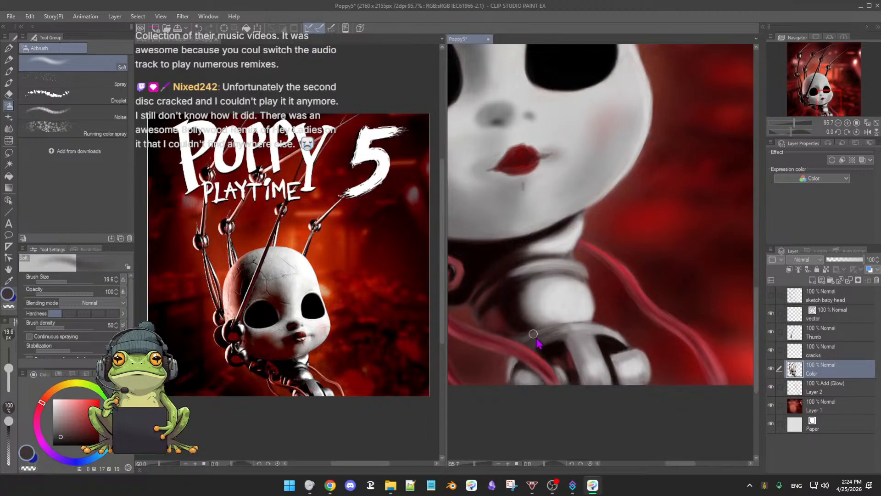
alt+click(533, 339)
alt+click(521, 326)
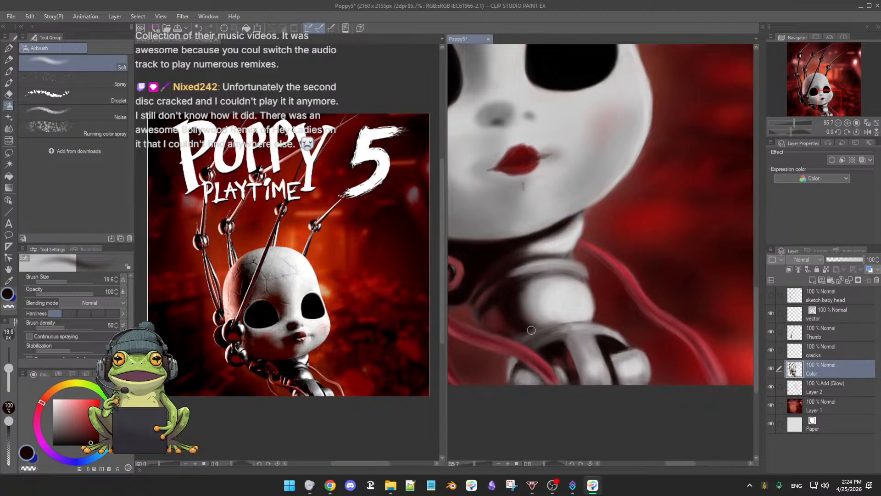
Step: Blend the ball joint's shadowed edge into its highlight with sampled dark grays (values 20 and 34) at airbrush size 19.6
alt+click(506, 302)
alt+click(545, 331)
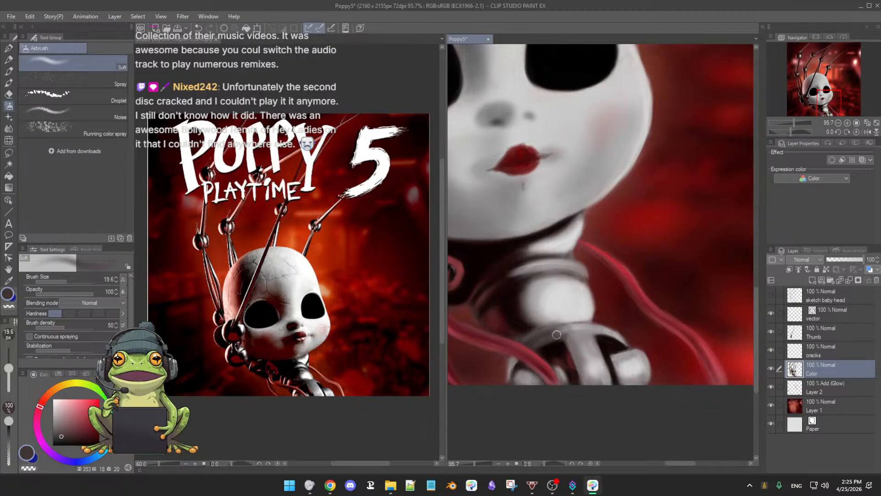
alt+click(524, 295)
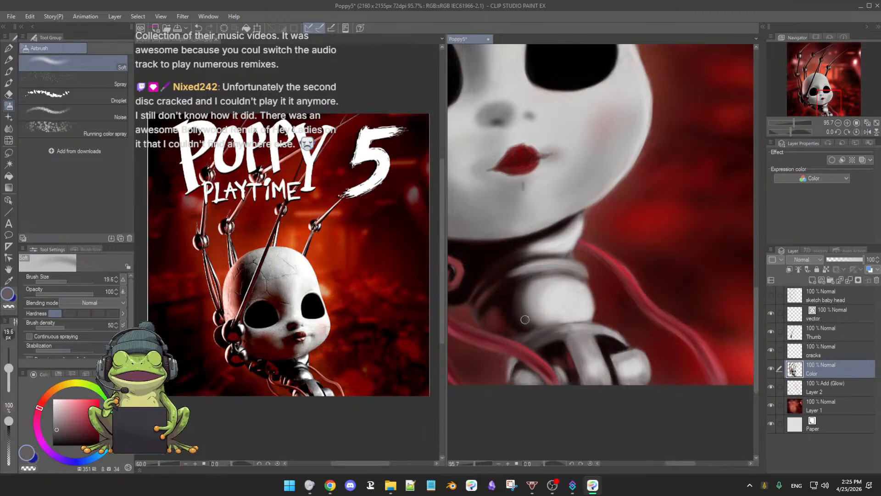
scroll(588, 347, down, 2)
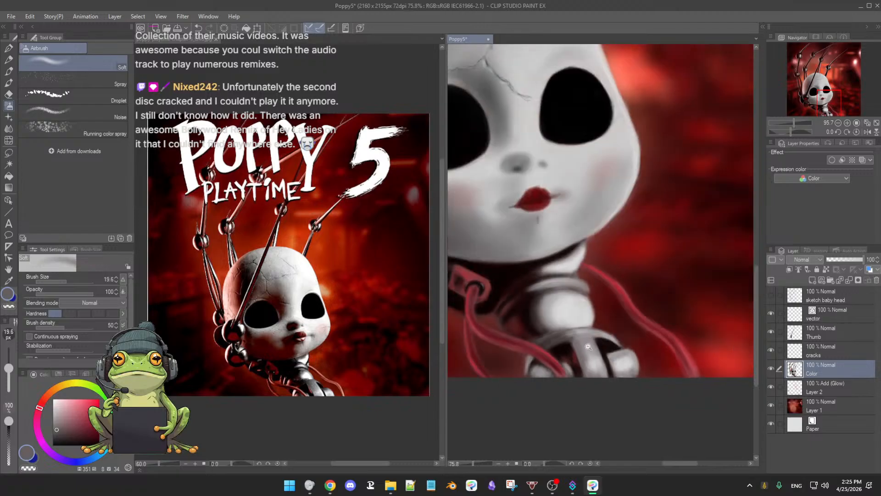
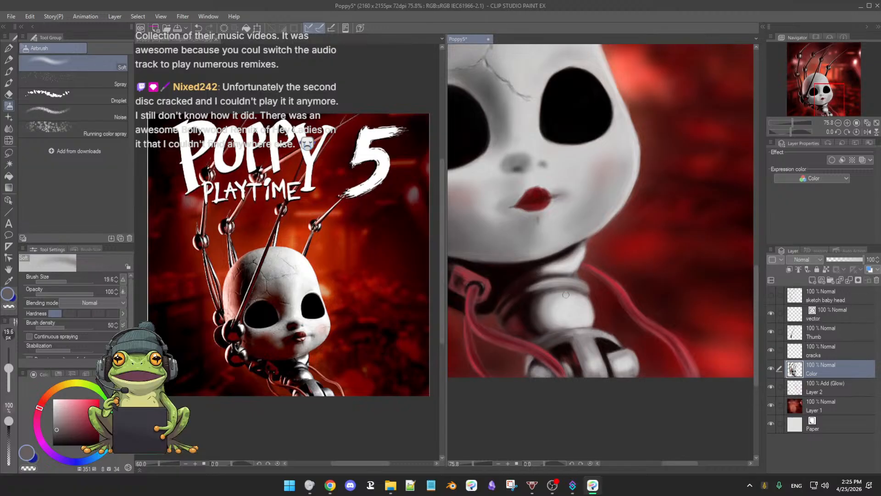
Step: Blend the outer edge of the neck ball joint, away from the cable connector, with the value 34 gray at airbrush size 19.6
drag(602, 304, 586, 314)
mouse_move(586, 314)
mouse_down()
mouse_move(575, 319)
mouse_move(590, 317)
mouse_up()
drag(578, 235, 619, 328)
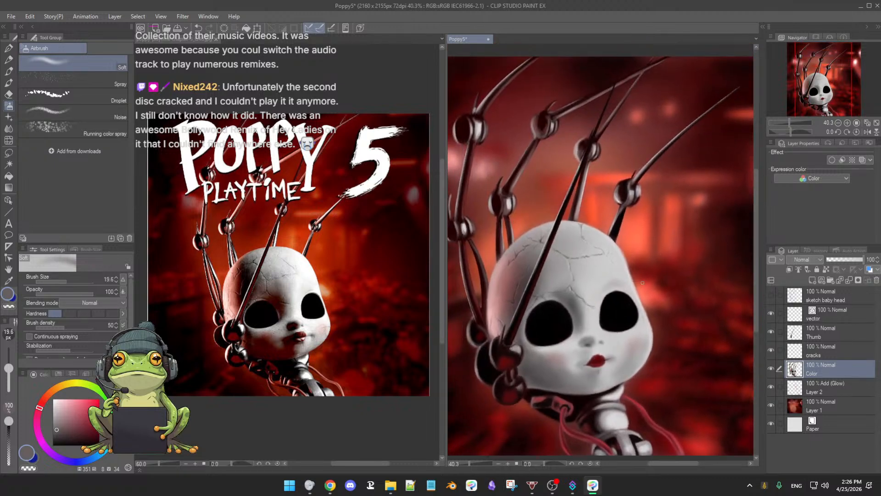
Step: Darken the lower segment of the rightmost finger behind the head with sampled near-black (value 2) at airbrush size 19.6
mouse_move(620, 290)
mouse_down()
mouse_move(612, 283)
mouse_move(622, 291)
mouse_up()
drag(626, 250, 617, 264)
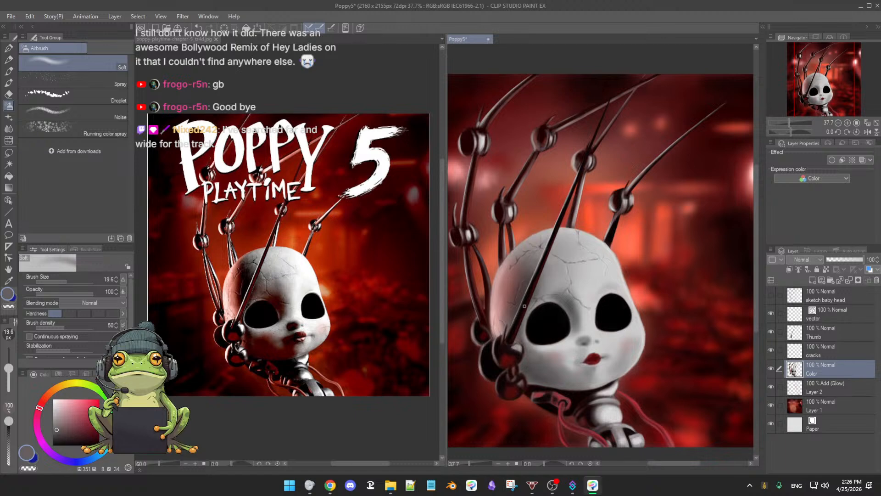
mouse_move(550, 272)
mouse_down()
mouse_move(597, 259)
mouse_move(558, 282)
mouse_up()
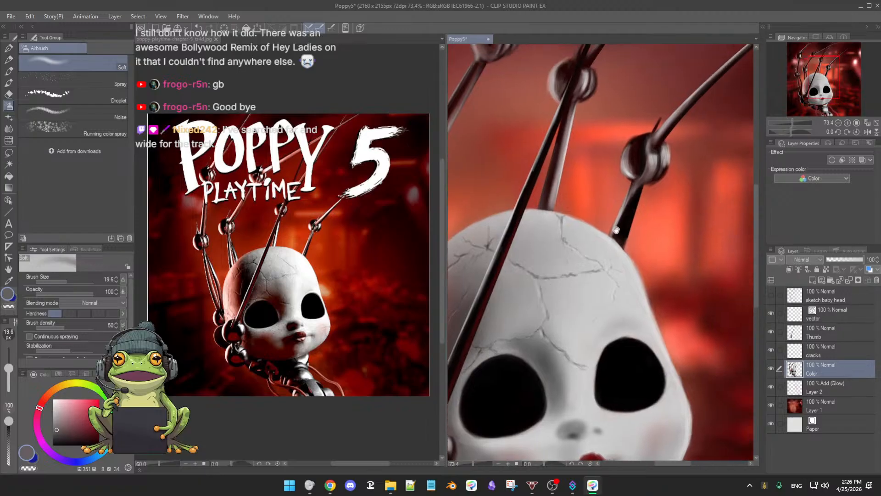
alt+click(630, 210)
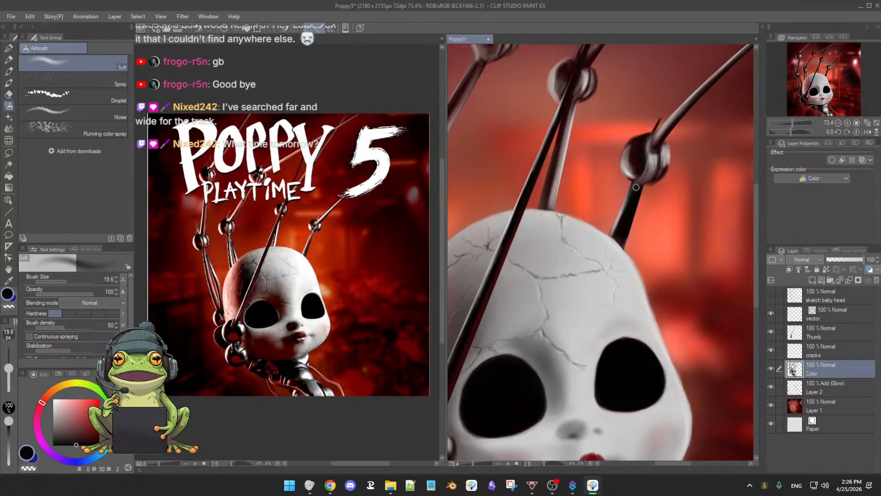
scroll(647, 177, down, 1)
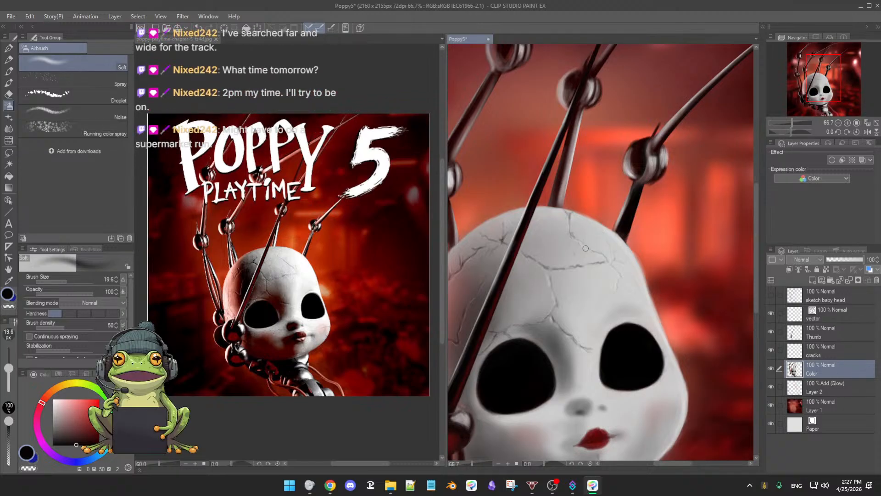
Step: Save the Poppy5 painting
scroll(586, 248, down, 3)
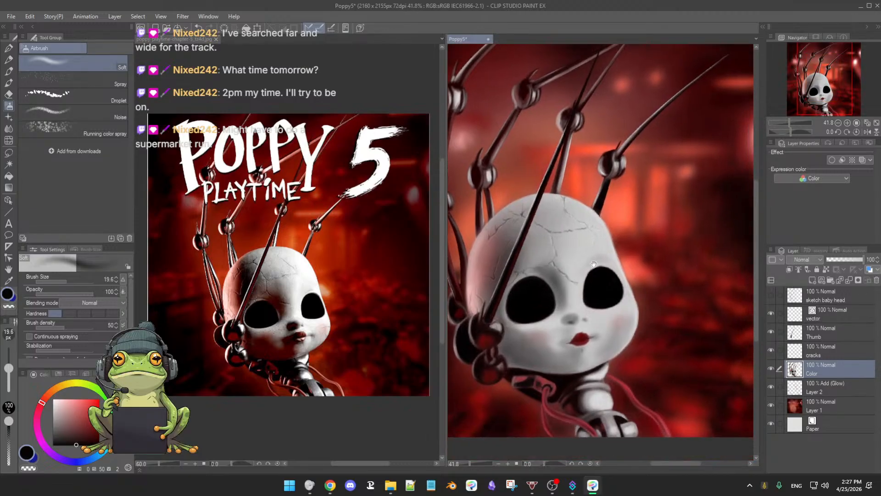
scroll(599, 268, down, 1)
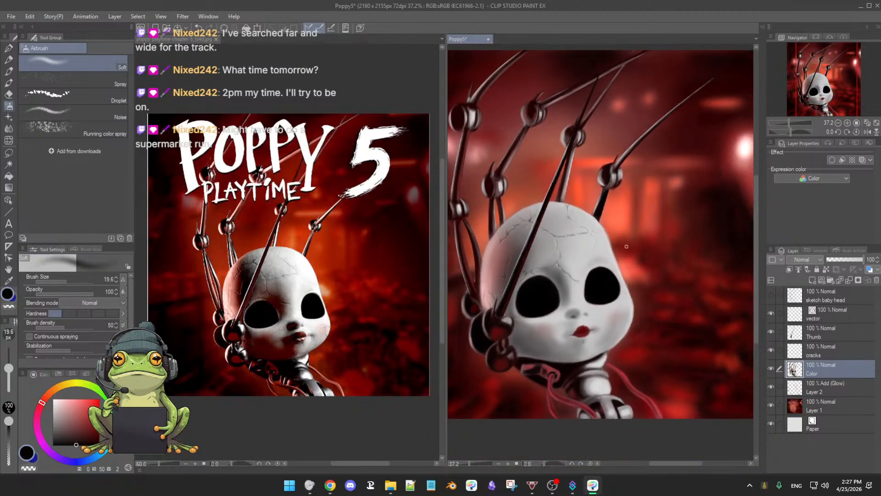
key(ctrl+s)
Step: Examine the whole painting beside the Chapter 5 reference, checking the fingers, head, neck and overall composition
scroll(623, 269, down, 2)
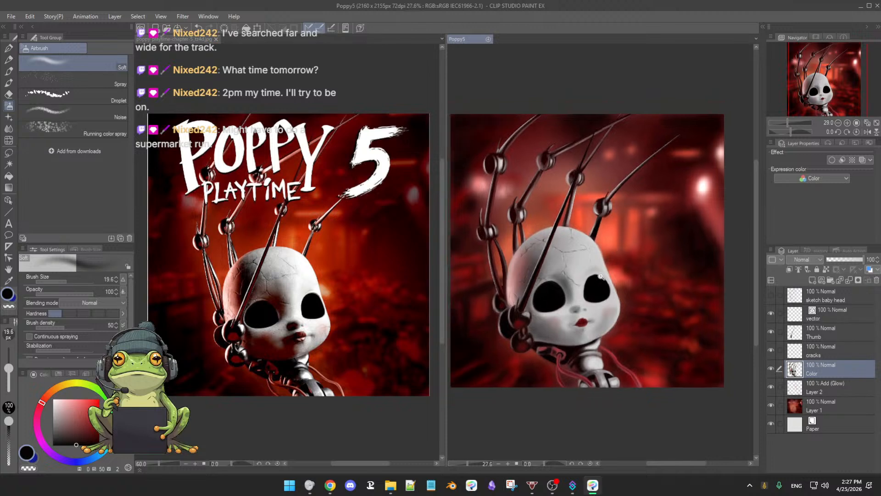
scroll(615, 266, down, 1)
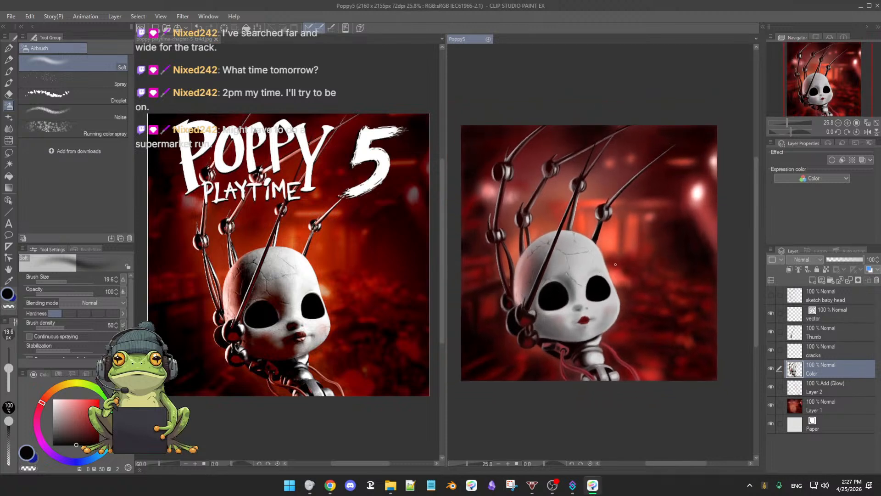
click(614, 262)
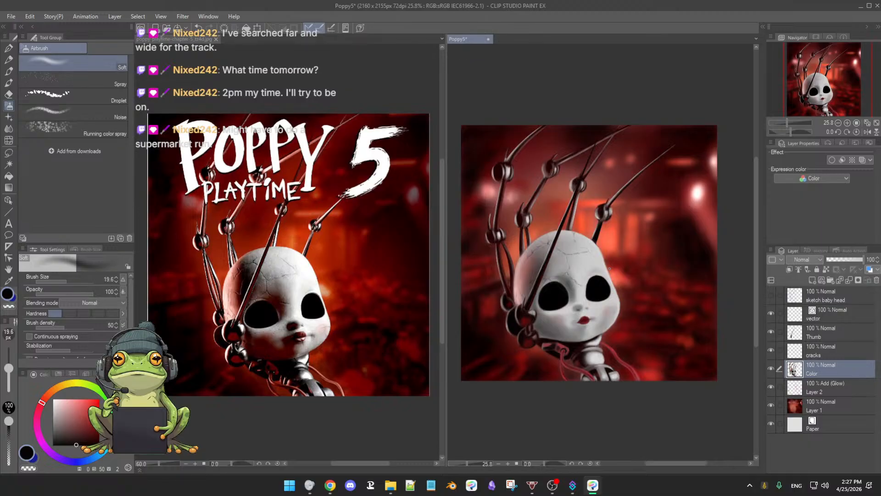
scroll(605, 279, up, 1)
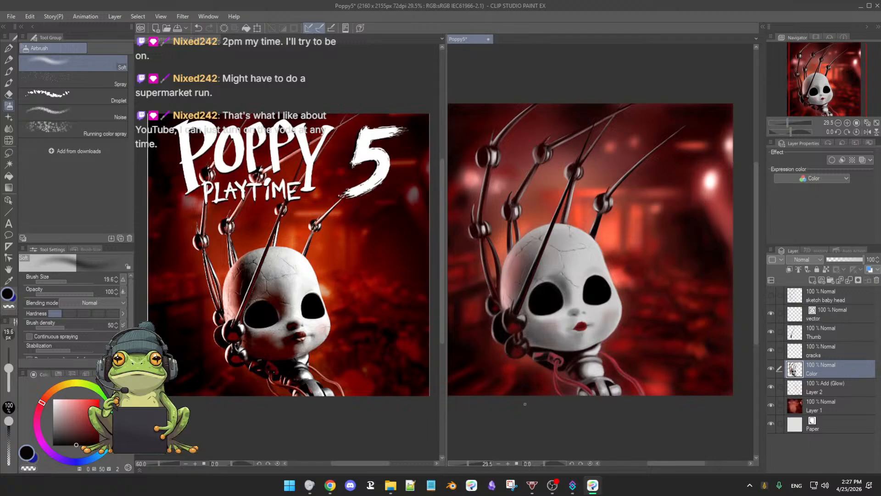
drag(525, 412, 525, 415)
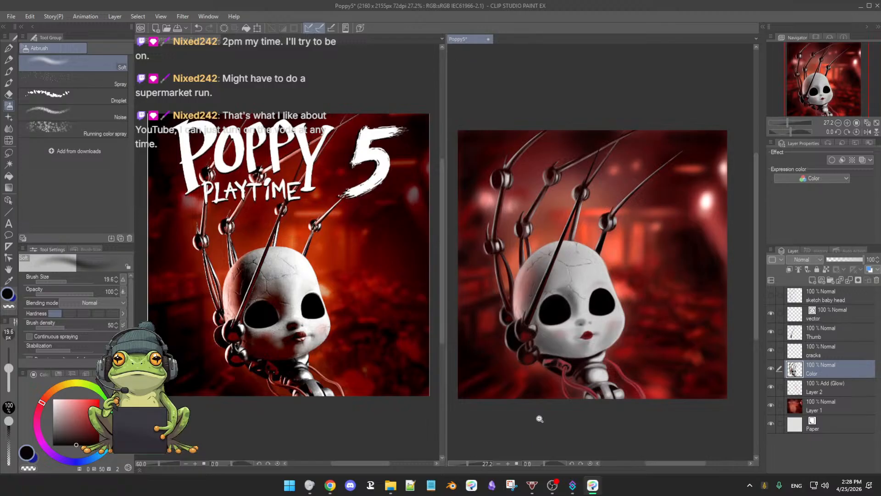
drag(540, 418, 537, 418)
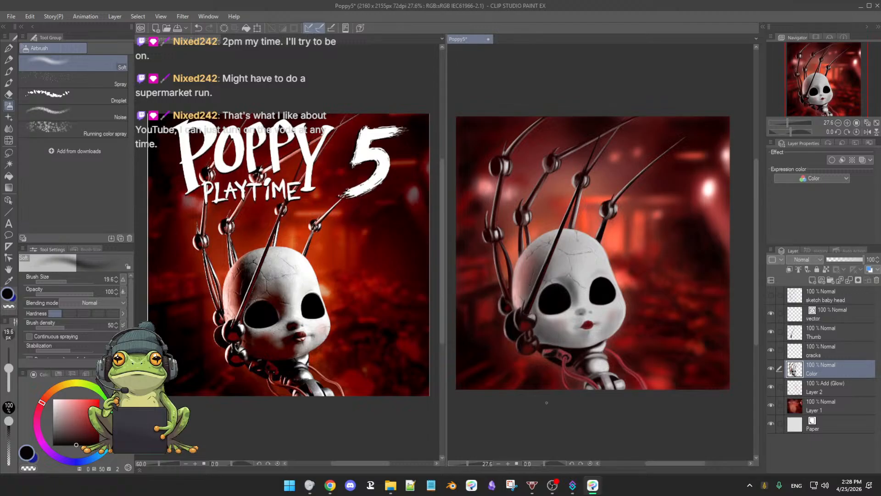
scroll(548, 406, up, 3)
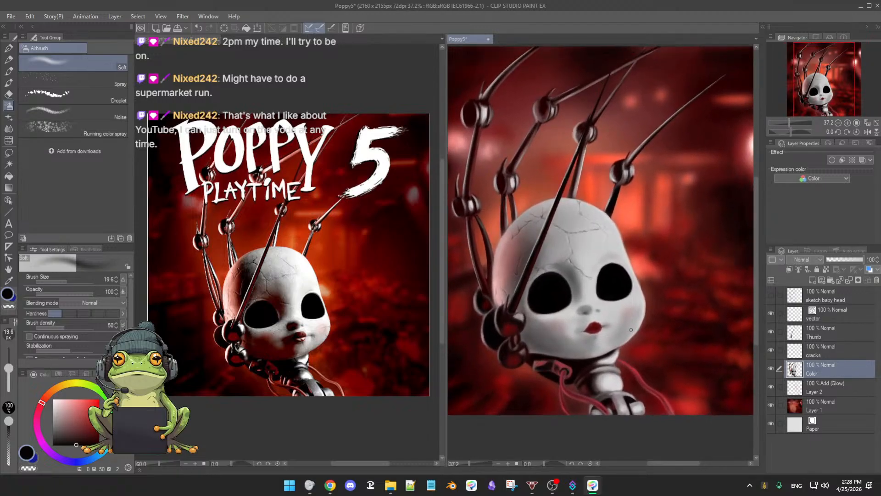
drag(638, 290, 606, 357)
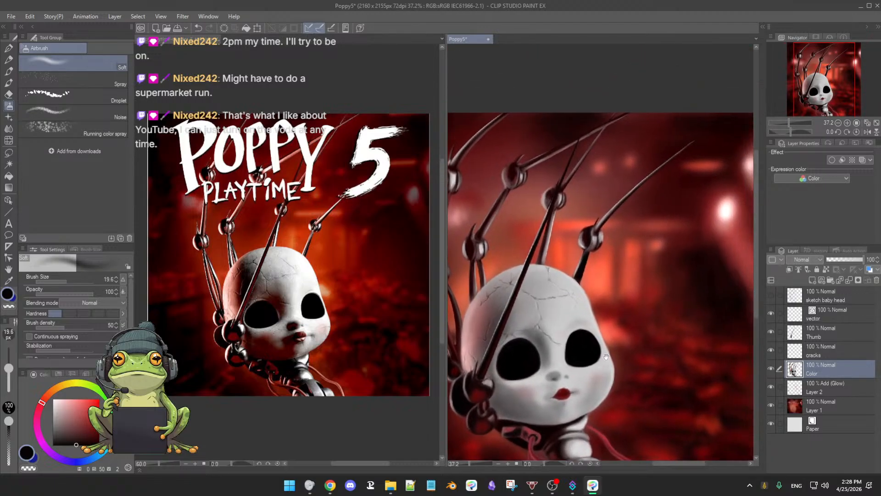
scroll(606, 357, down, 2)
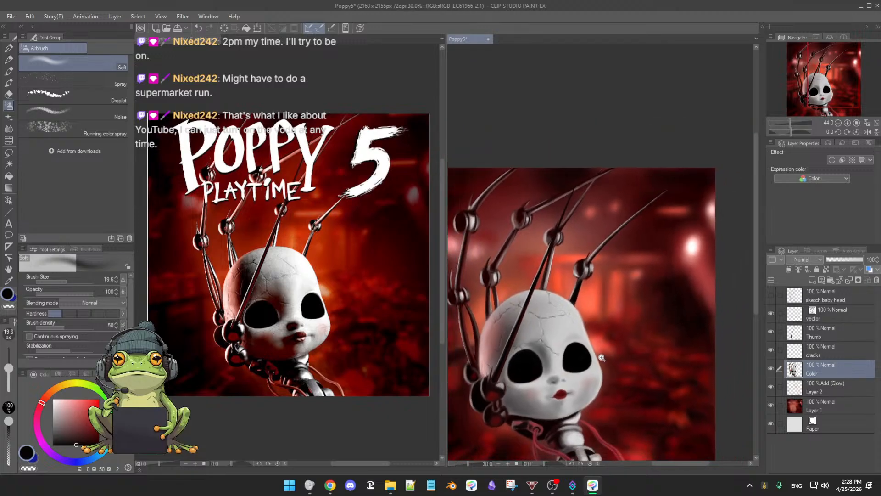
scroll(597, 340, down, 1)
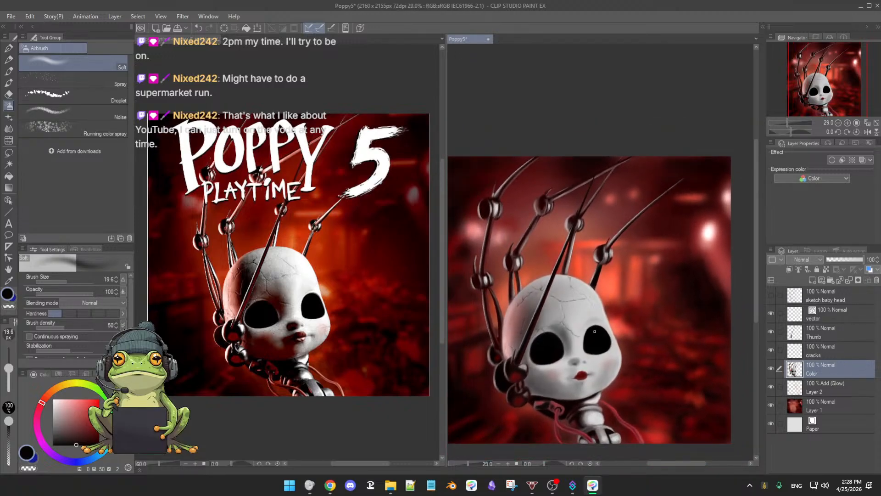
scroll(593, 335, down, 1)
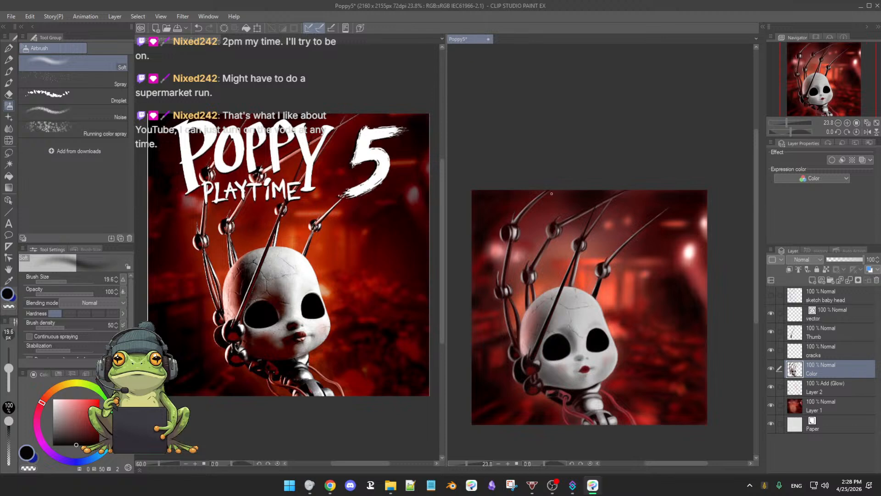
drag(568, 283, 592, 289)
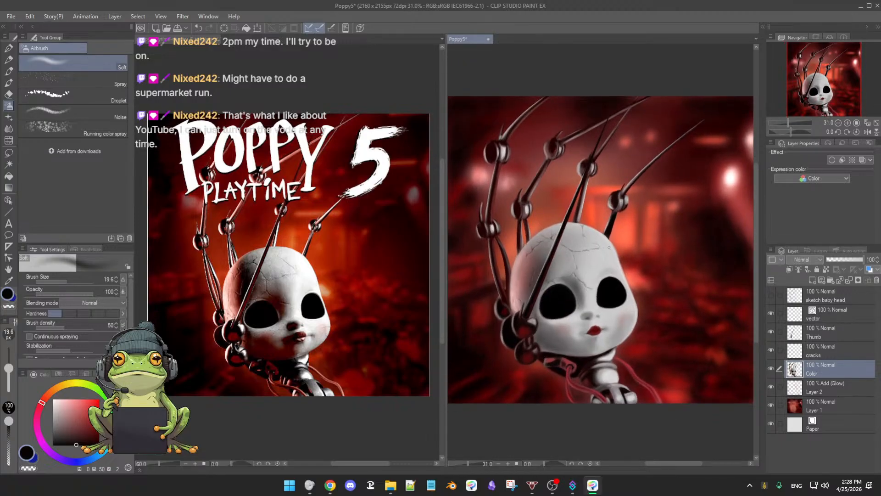
mouse_move(581, 307)
mouse_down()
mouse_move(588, 295)
mouse_move(588, 306)
mouse_up()
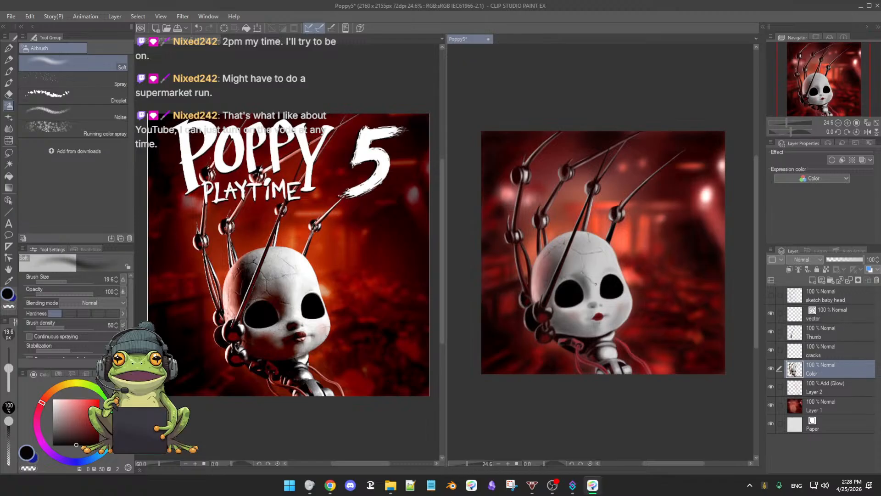
scroll(596, 284, up, 2)
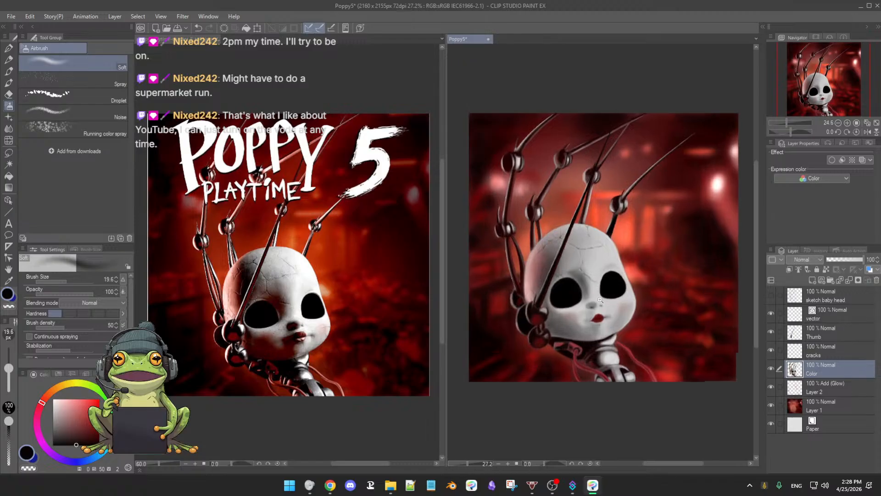
scroll(601, 299, up, 1)
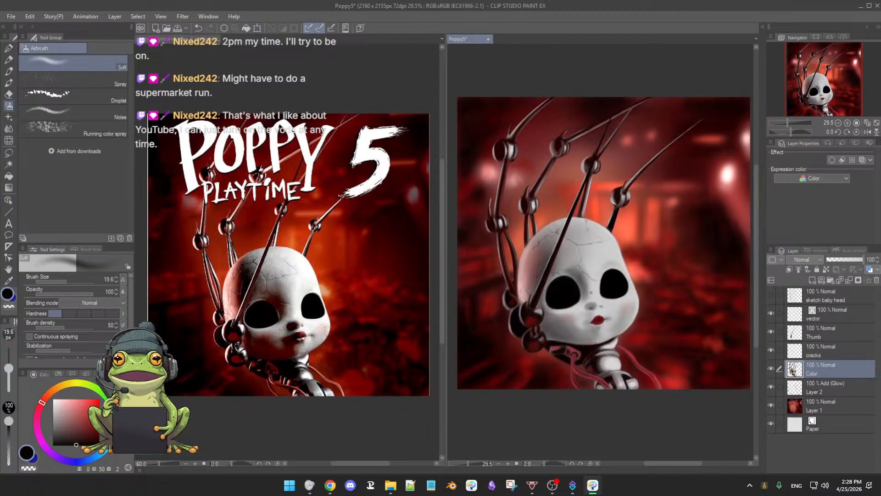
Step: Touch up the second finger's upper ball joint with the 3rdCoffee Soft Oil 2 brush at size 44.1, using sampled tones (values 10 and 37)
scroll(591, 292, up, 5)
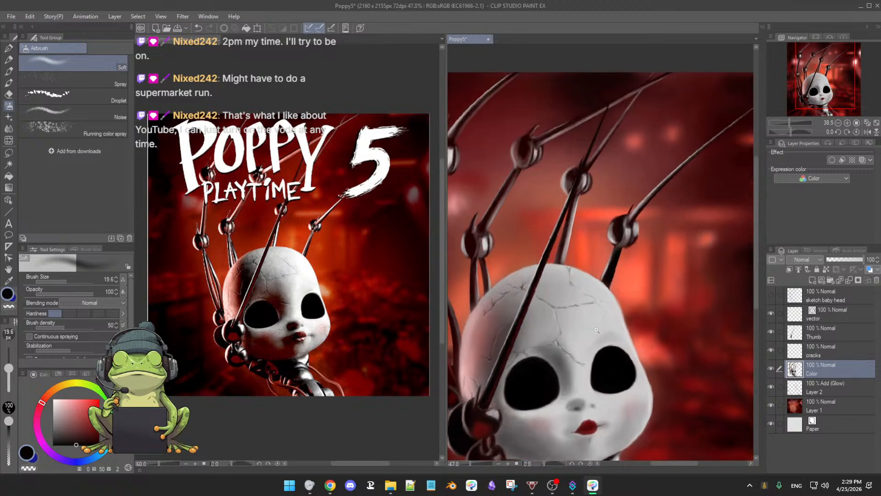
scroll(596, 330, up, 4)
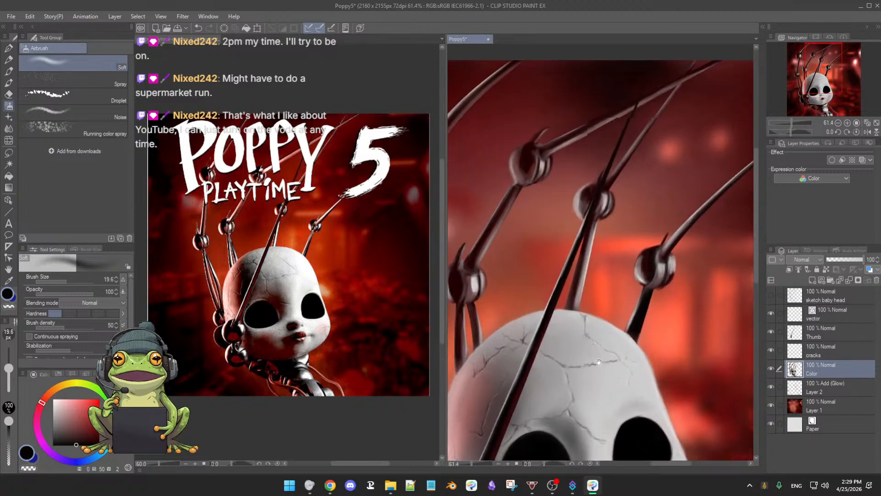
drag(599, 362, 630, 384)
key(alt)
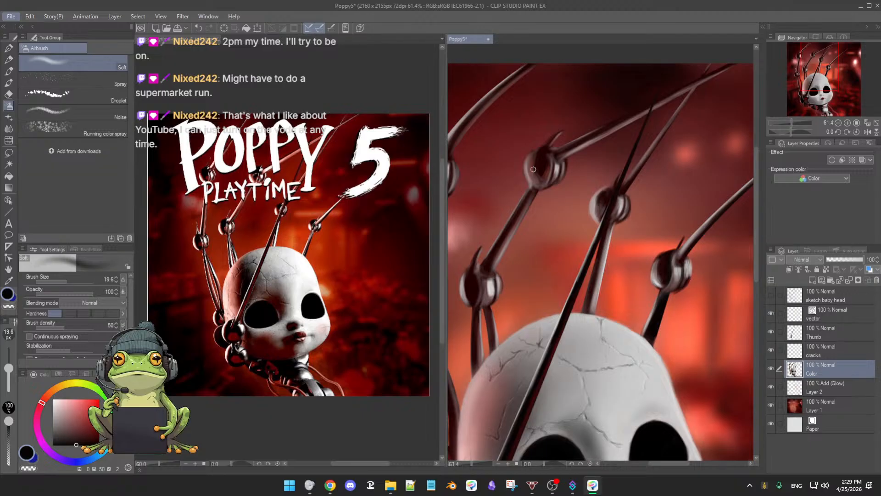
key(e)
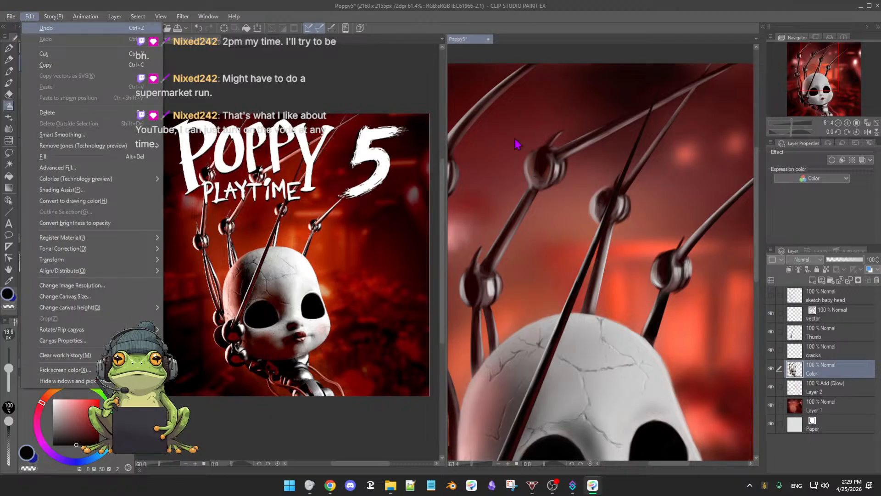
key(Escape)
key(Escape)
key(b)
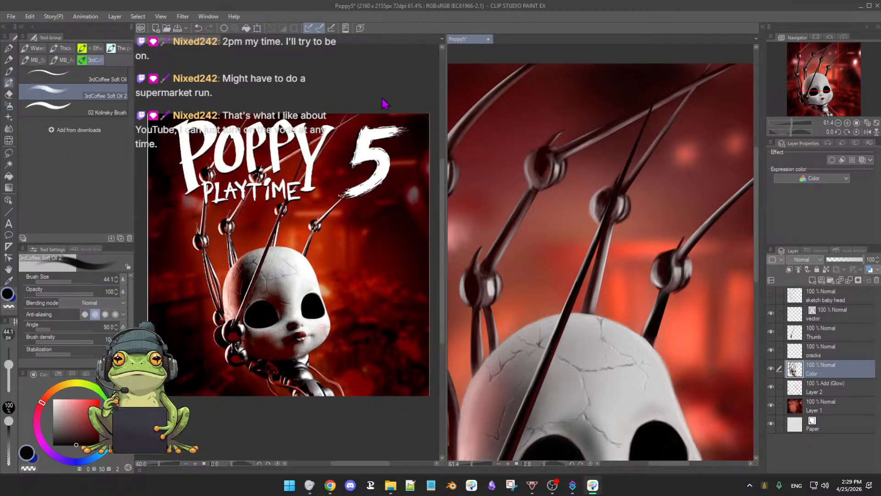
alt+click(535, 161)
alt+click(531, 170)
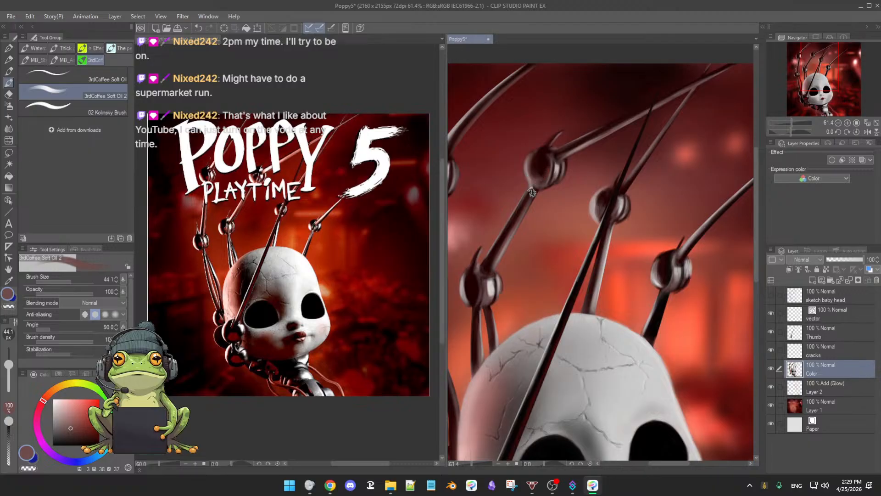
Step: Refine the connection just beneath the second finger's upper ball joint with sampled dark red (value 11) at brush size 15.1
alt+click(531, 193)
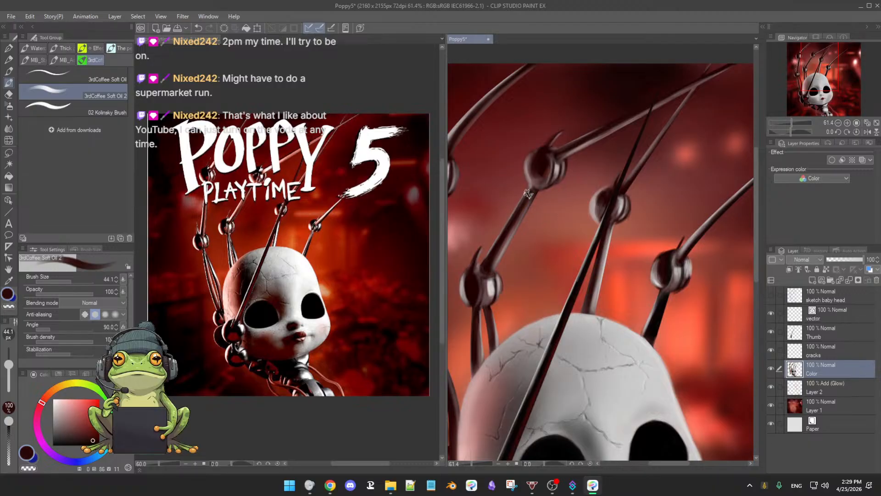
key(bracketleft)
key(bracketleft)
key(bracketleft)
key(bracketleft)
key(bracketleft)
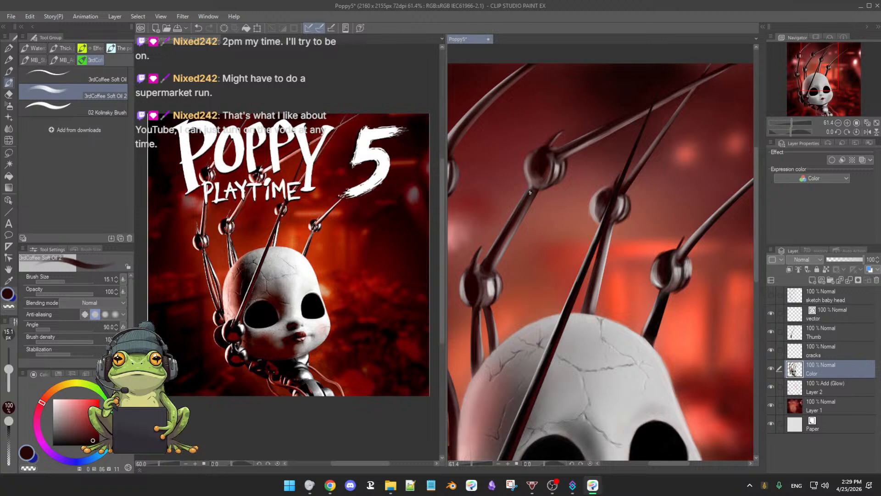
alt+click(531, 193)
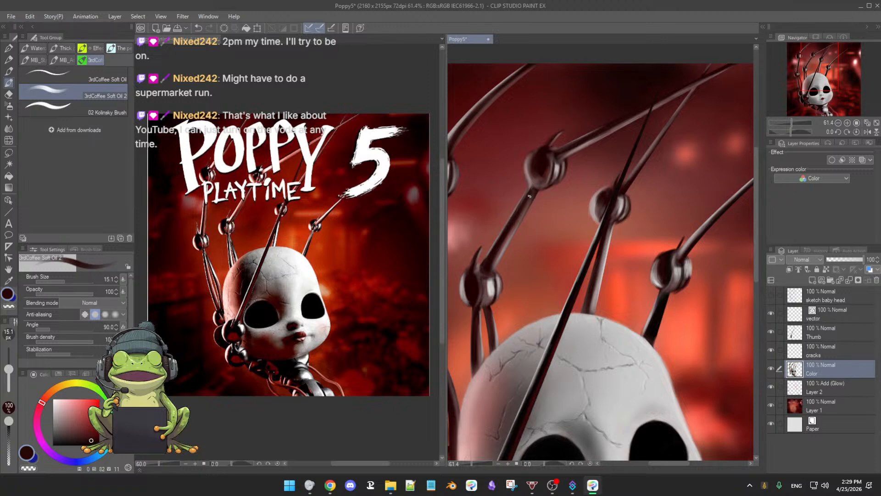
Step: Deepen the ball joint's dark center with sampled dark red (value 5), enlarge the brush to 21.4, and check the painting mirrored
alt+click(540, 171)
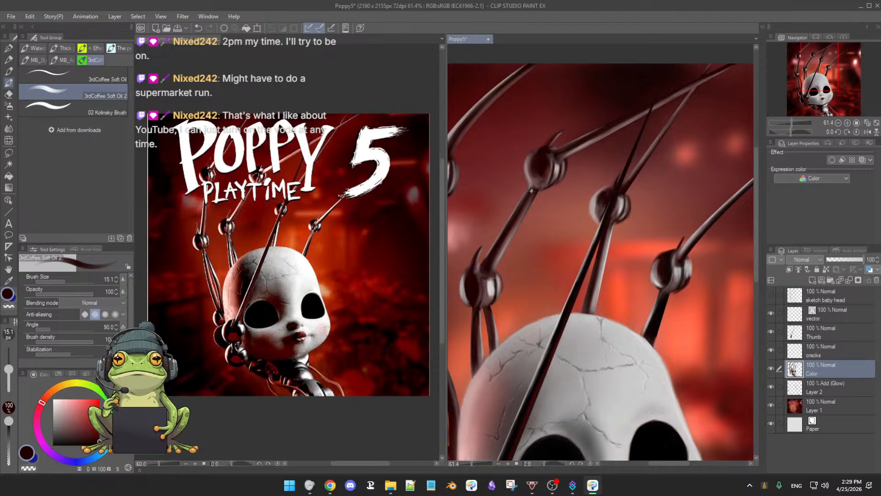
ctrl+alt+drag(541, 170, 544, 170)
key(h)
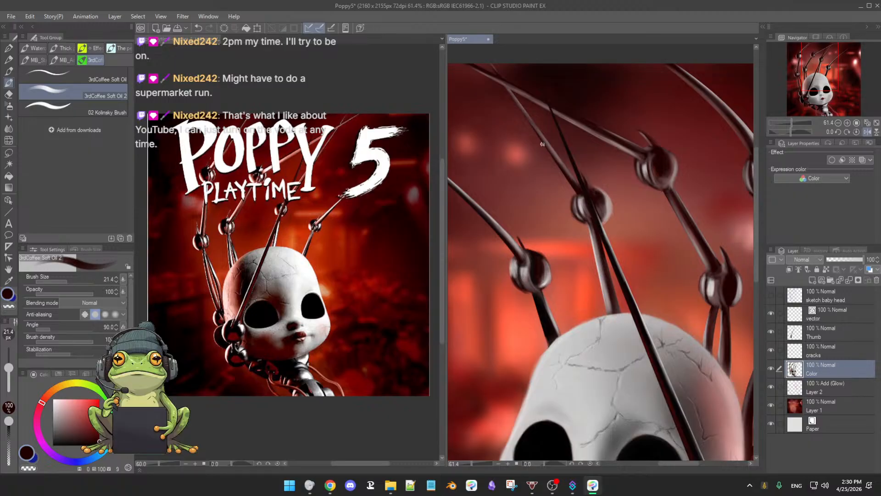
key(h)
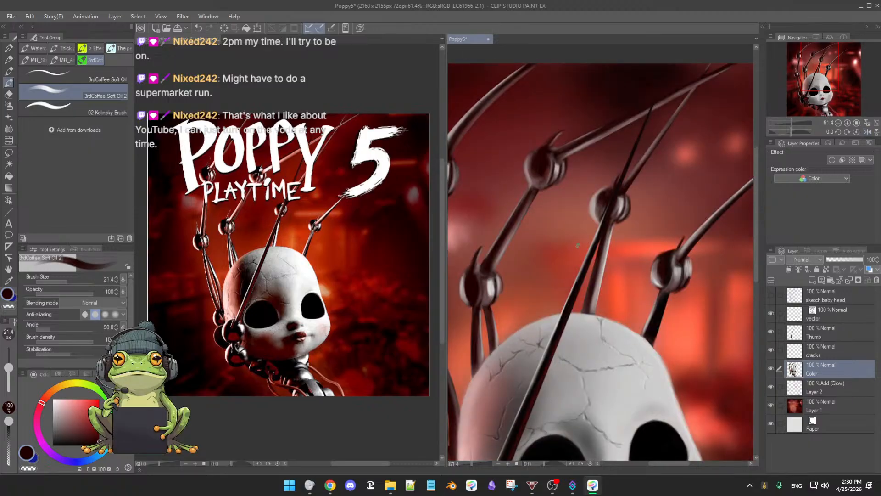
Step: Examine the whole painting beside the Chapter 5 reference, checking the fingers, cracked head, face, neck and overall values at several magnifications
scroll(579, 258, down, 3)
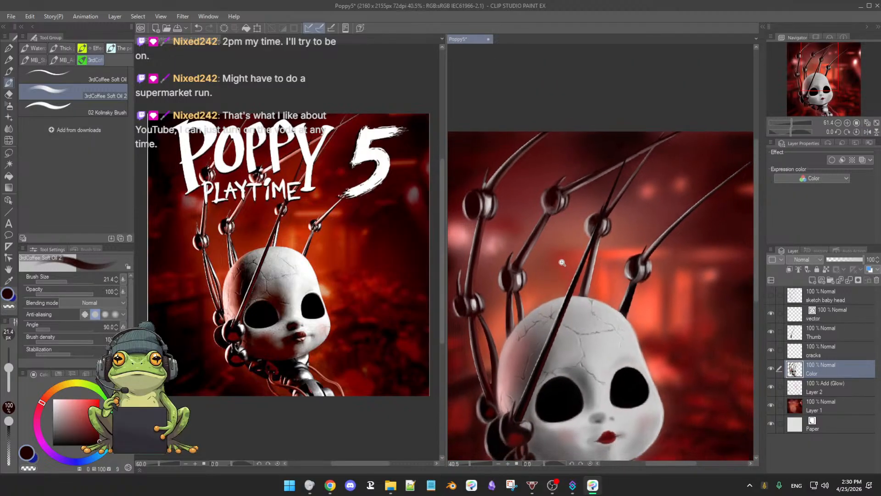
drag(568, 290, 565, 248)
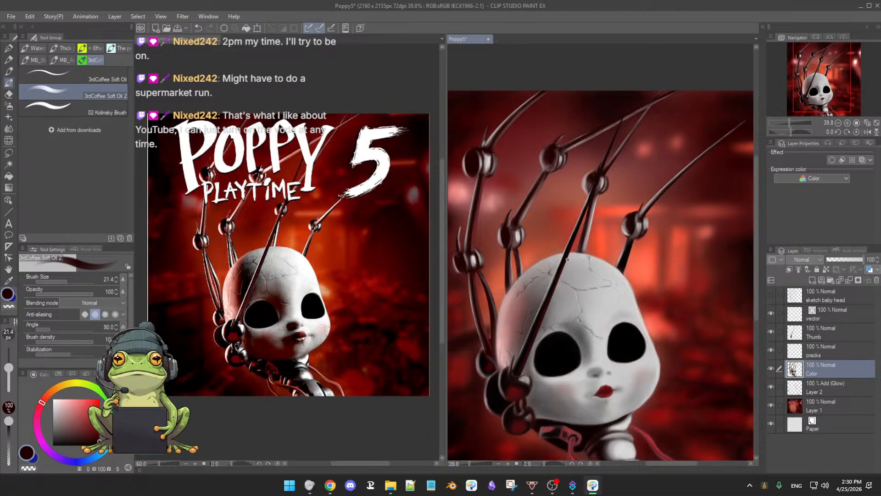
scroll(567, 273, down, 1)
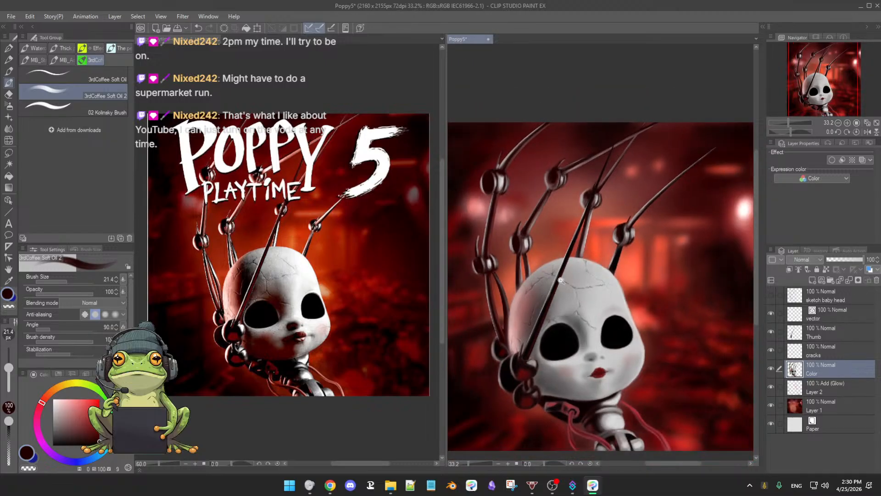
drag(566, 273, 559, 252)
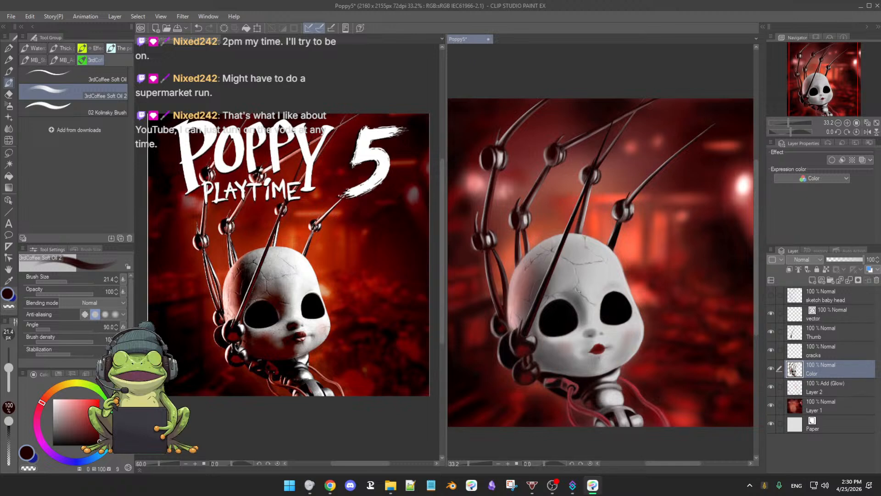
scroll(573, 299, up, 2)
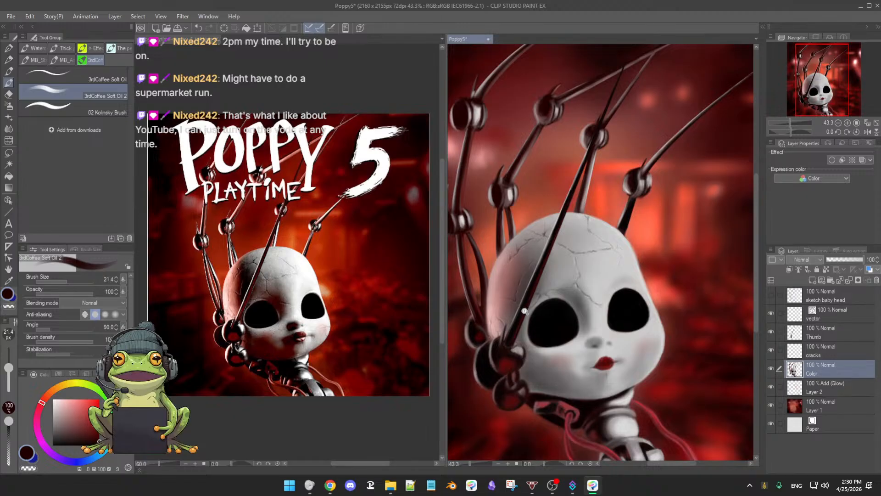
scroll(532, 301, up, 2)
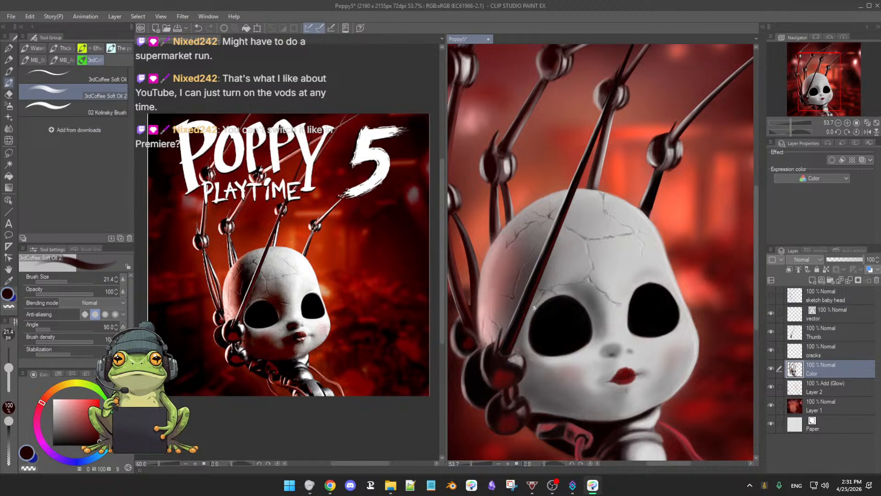
scroll(532, 320, down, 2)
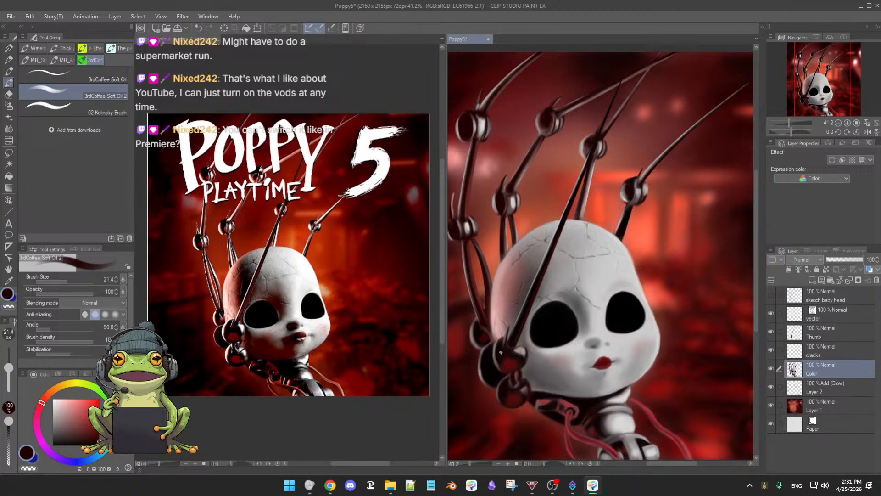
scroll(500, 356, up, 2)
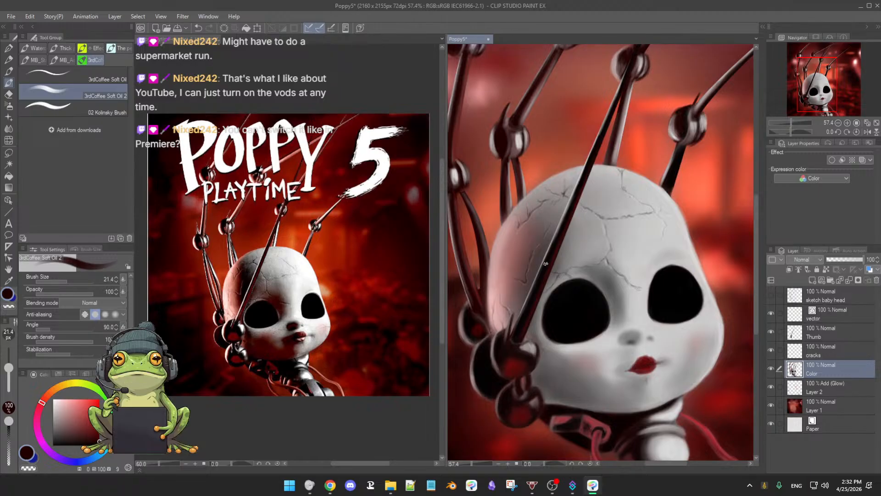
scroll(541, 269, down, 2)
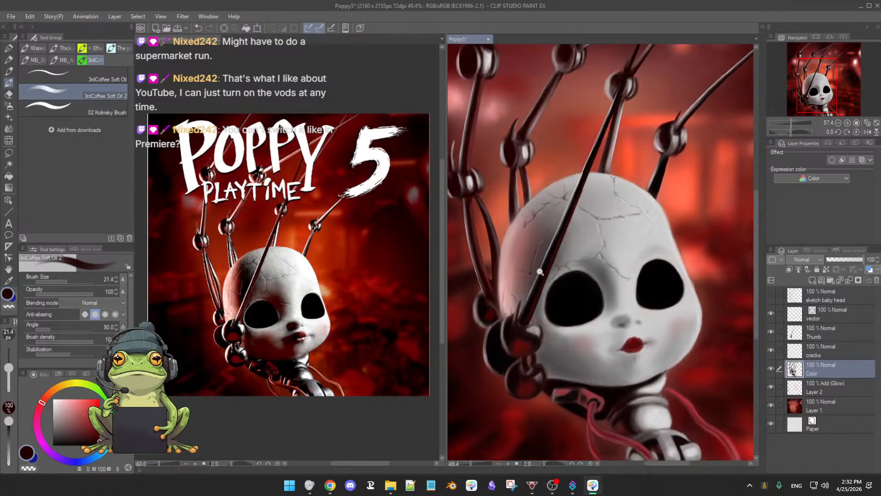
scroll(541, 271, up, 3)
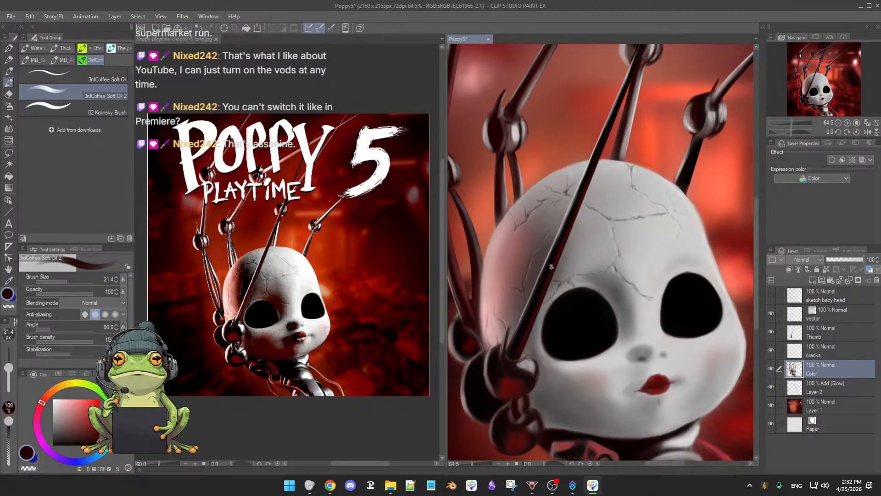
scroll(544, 264, down, 3)
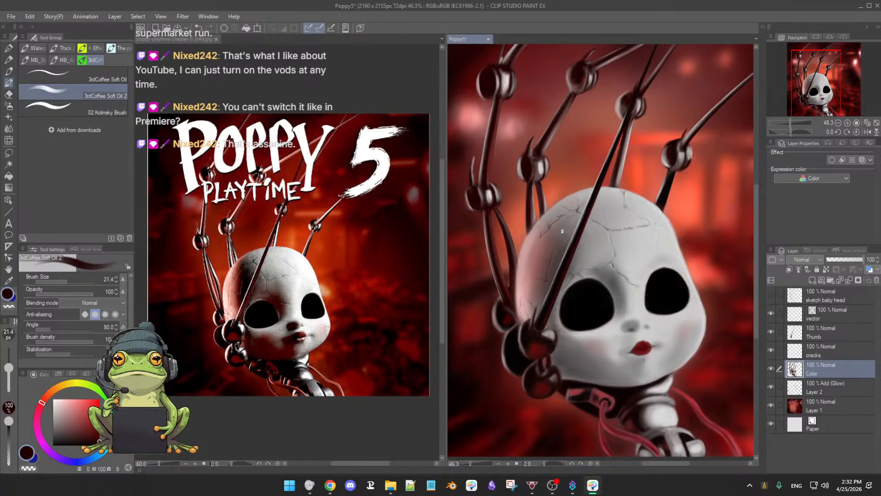
scroll(570, 254, up, 2)
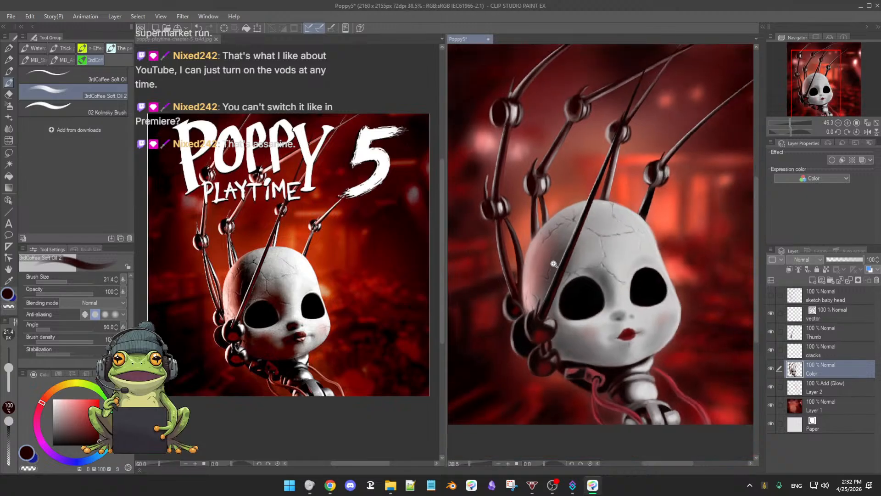
drag(567, 253, 554, 282)
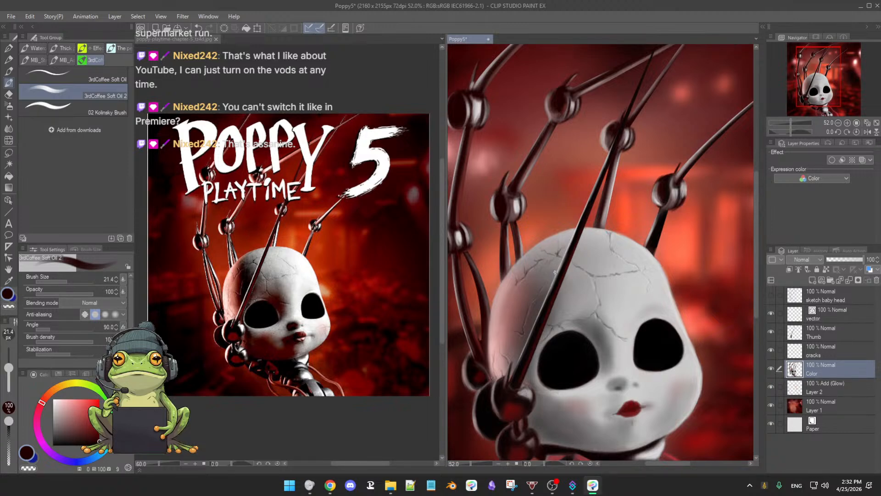
scroll(573, 291, up, 2)
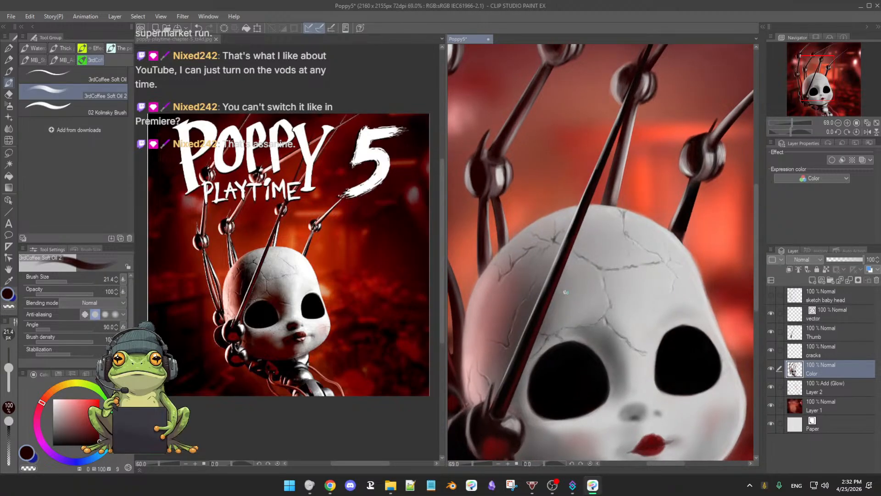
scroll(565, 292, down, 2)
scroll(565, 298, down, 1)
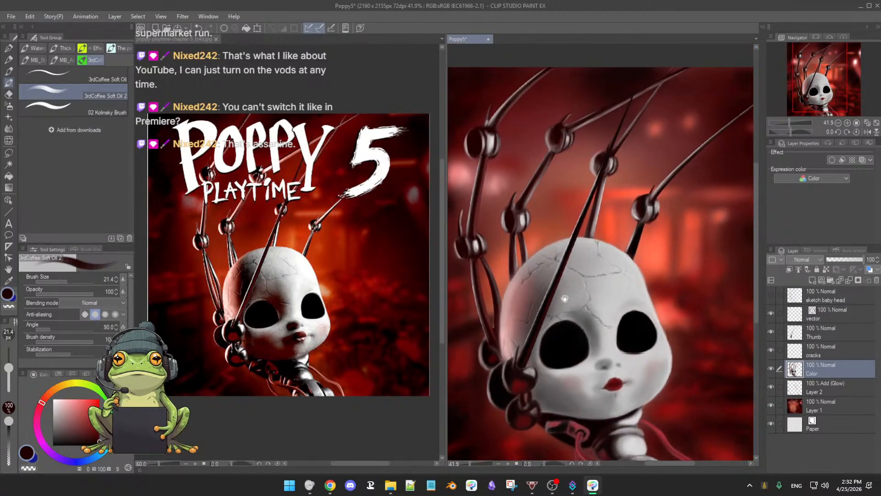
scroll(564, 298, down, 2)
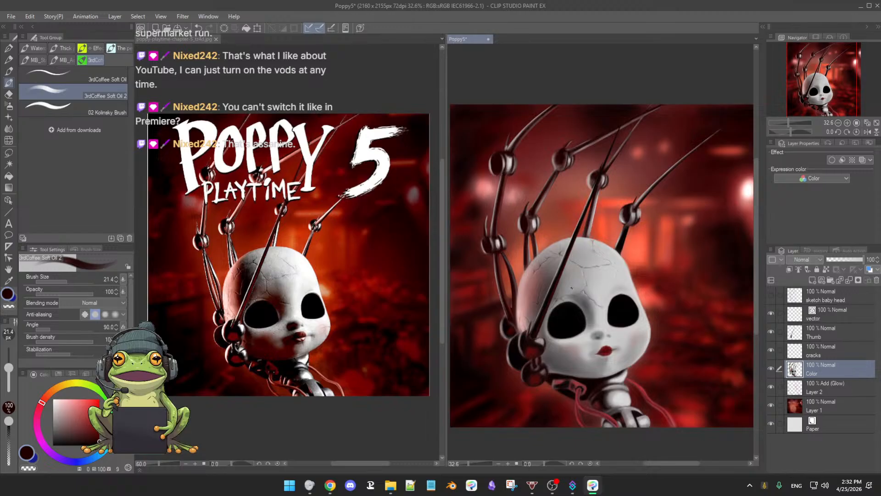
drag(585, 311, 604, 294)
scroll(610, 295, down, 1)
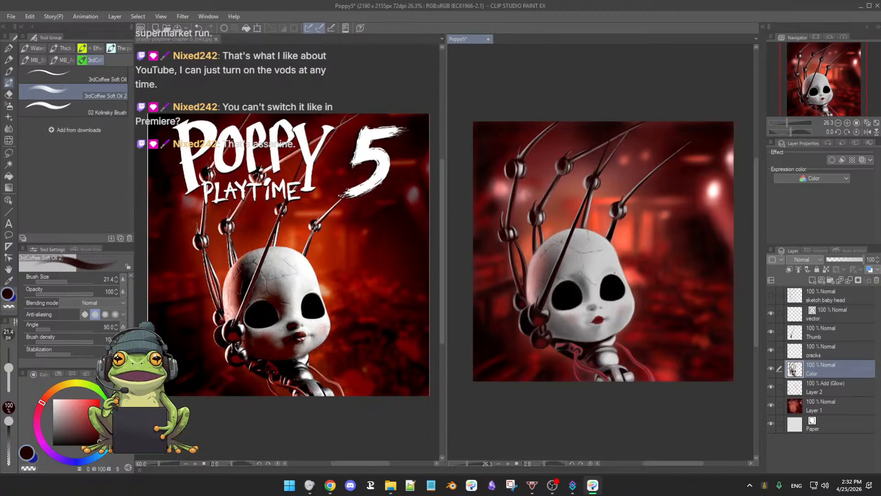
Step: Smooth the skin between the eyes above the nose with a sampled light grey (value 77), enlarging the brush to 23.1
scroll(608, 281, up, 4)
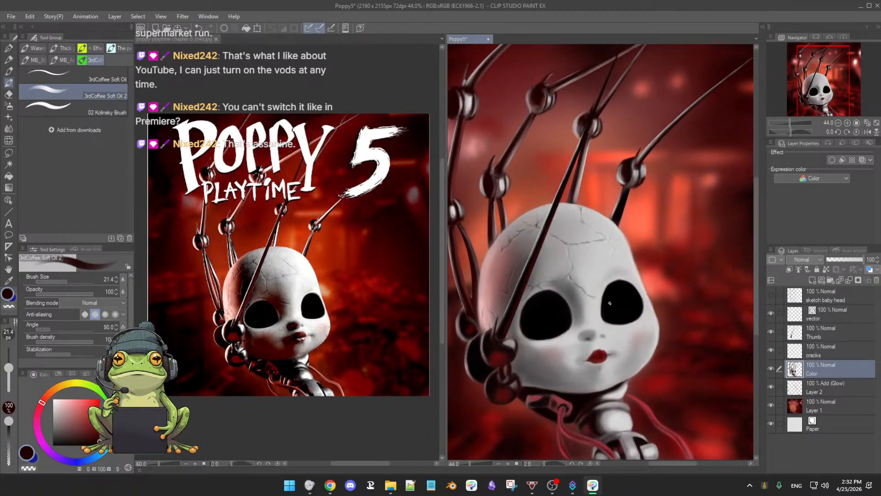
scroll(611, 303, up, 3)
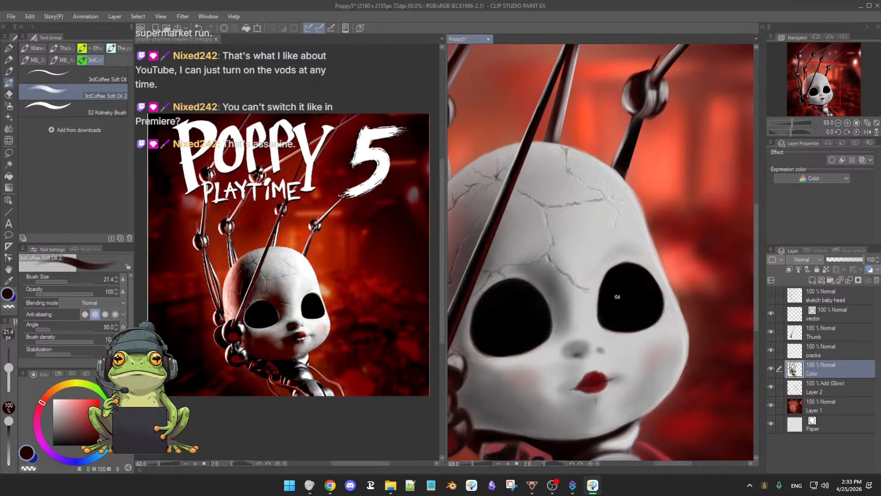
alt+click(593, 305)
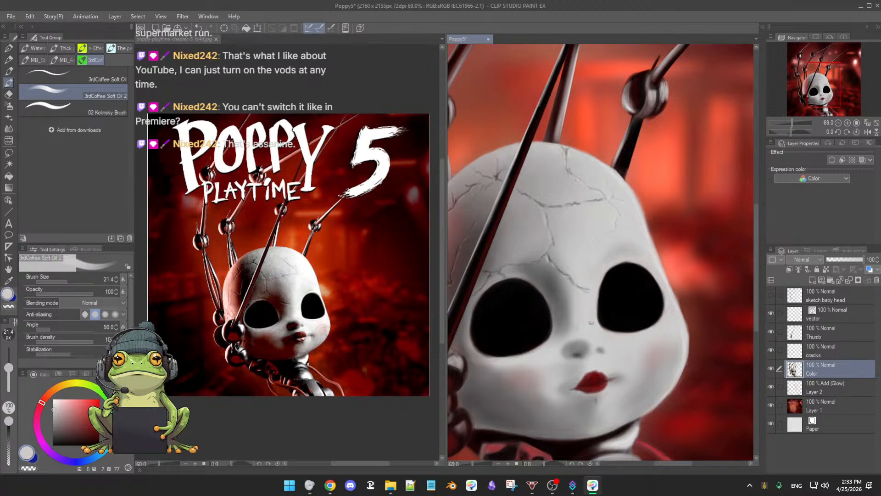
drag(595, 317, 597, 317)
drag(596, 322, 596, 312)
drag(621, 315, 649, 299)
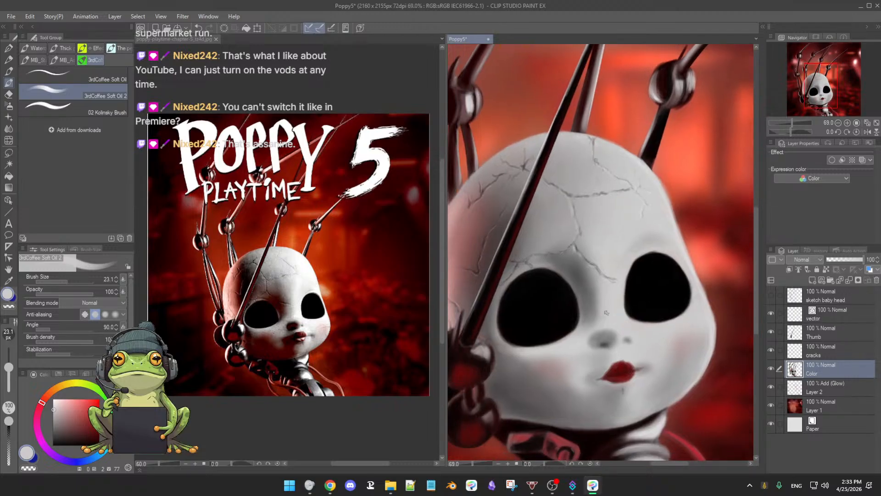
Step: Rework the lips with sampled red (value 35), adding a pale highlight (value 74) on the lower lip and reducing the brush to 18.2
scroll(612, 317, down, 1)
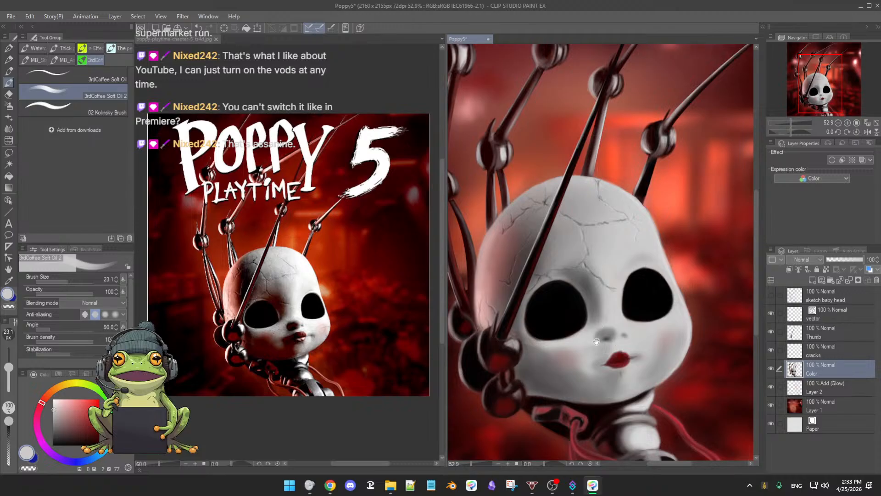
scroll(609, 321, down, 1)
alt+click(623, 314)
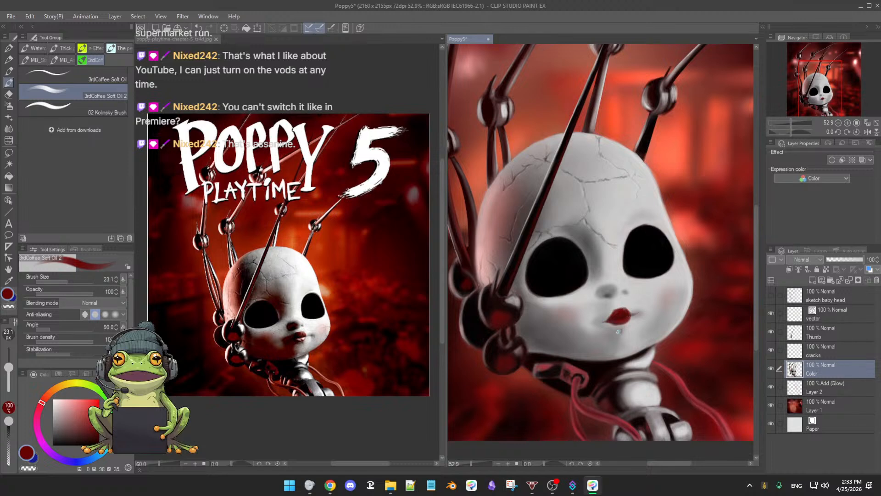
scroll(618, 329, up, 2)
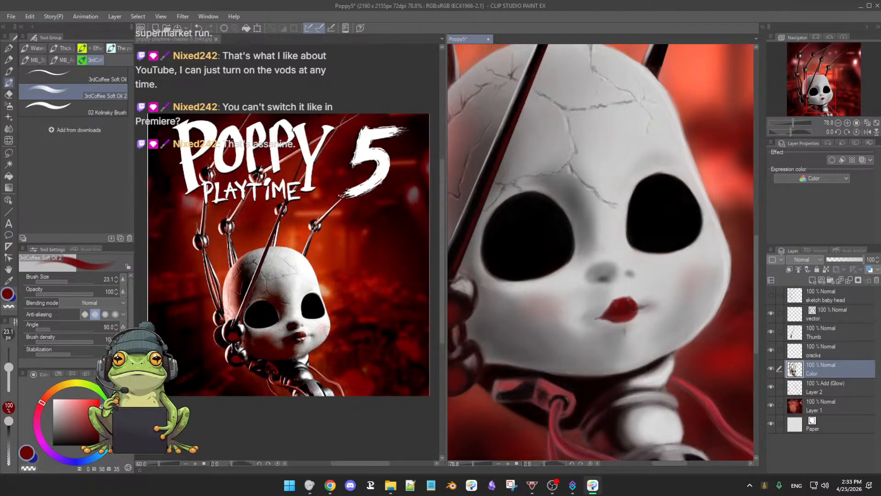
mouse_move(98, 429)
mouse_down()
mouse_move(96, 417)
mouse_move(57, 412)
mouse_up()
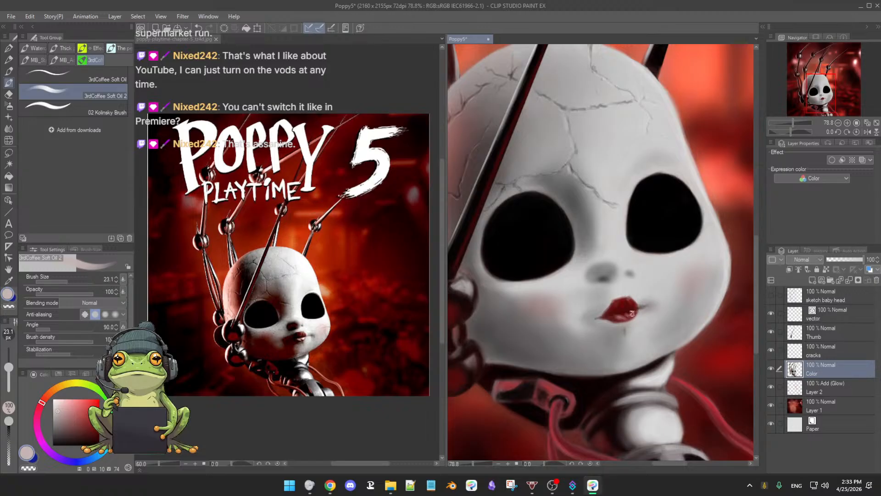
key([)
alt+click(615, 308)
drag(602, 317, 595, 318)
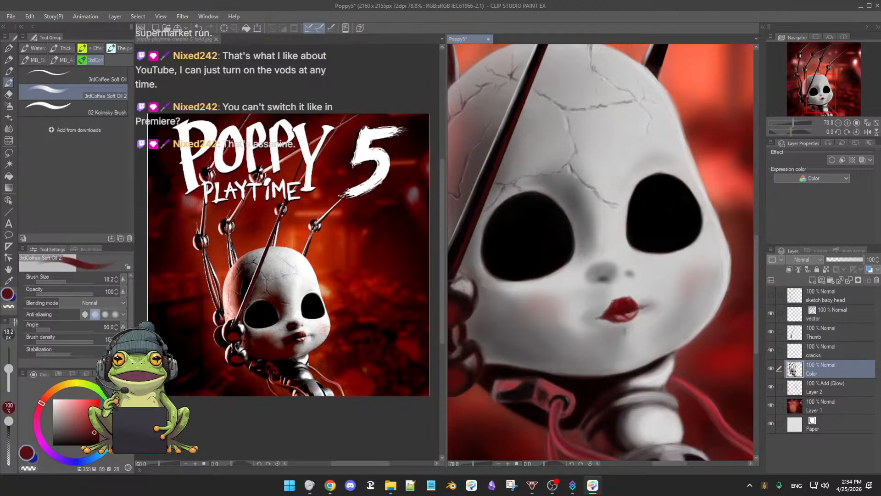
Step: Darken the lips with deeper reds (values 22 and 13), using the Soft airbrush at size 19.6 for soft shading
drag(95, 432, 97, 435)
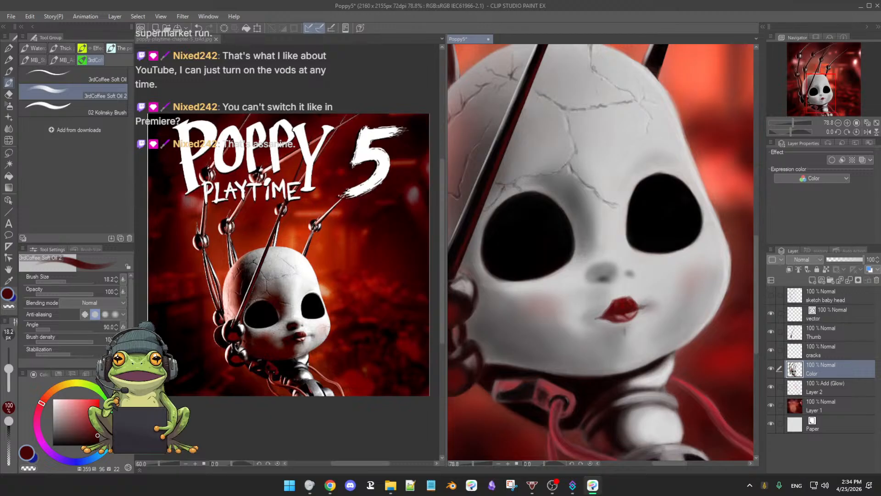
click(99, 438)
click(100, 439)
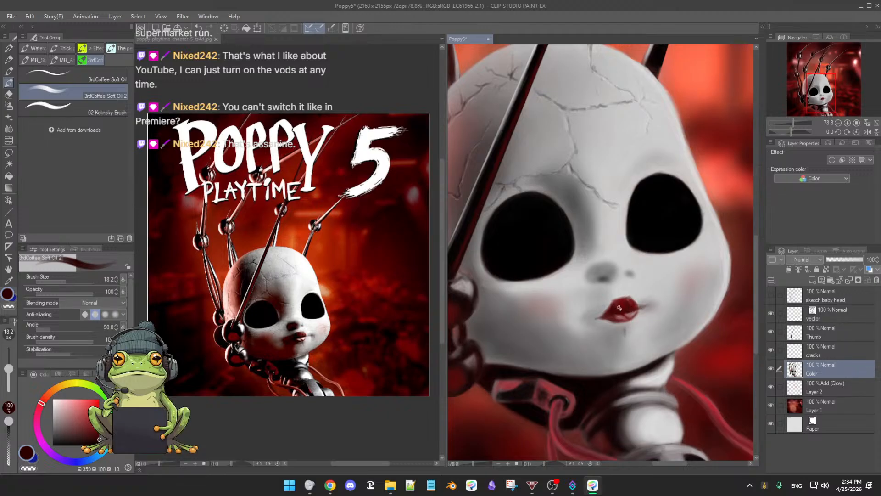
key(b)
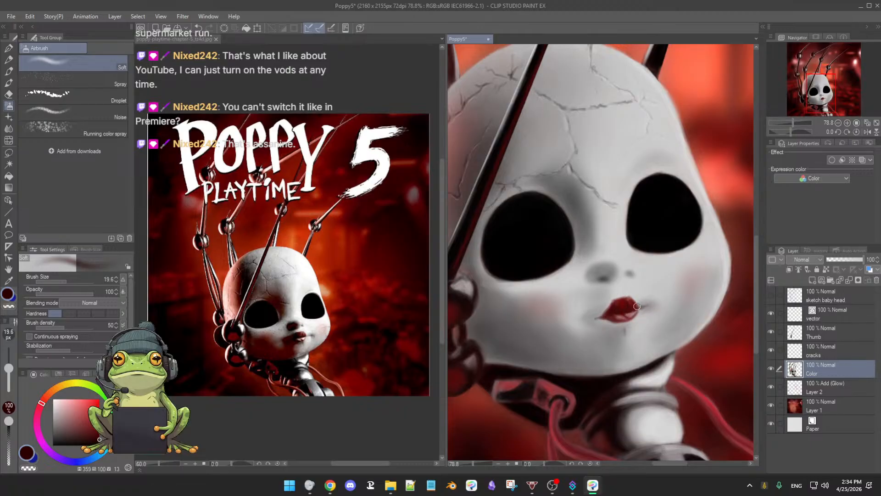
drag(648, 314, 645, 292)
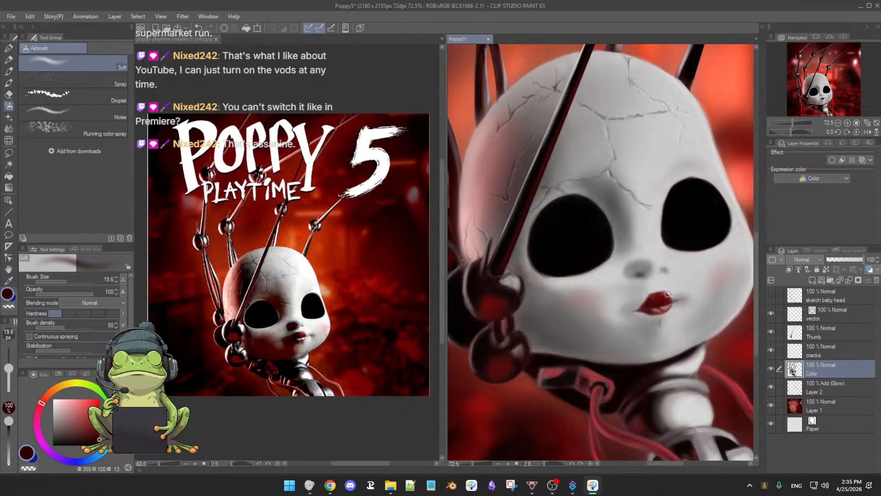
Step: Shade the skin around the mouth and chin with the Soft airbrush at size 36.5, darkening the sampled grey (value 55) to value 21
alt+click(630, 306)
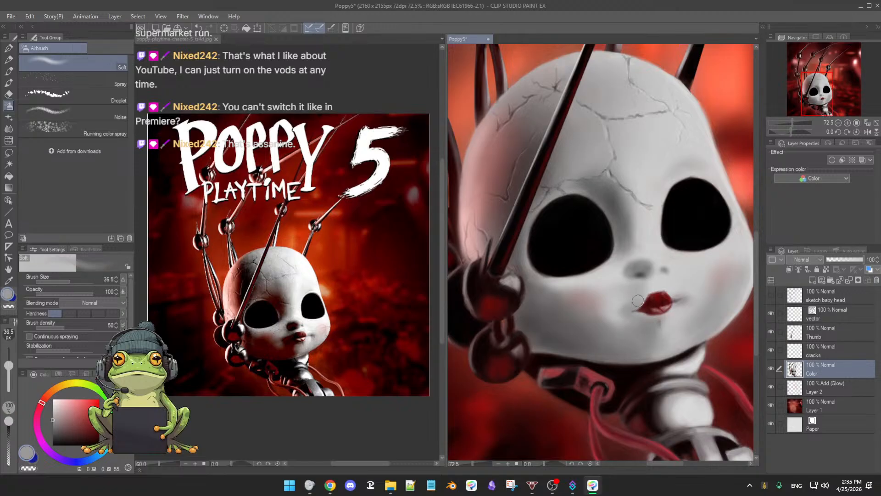
drag(53, 420, 53, 427)
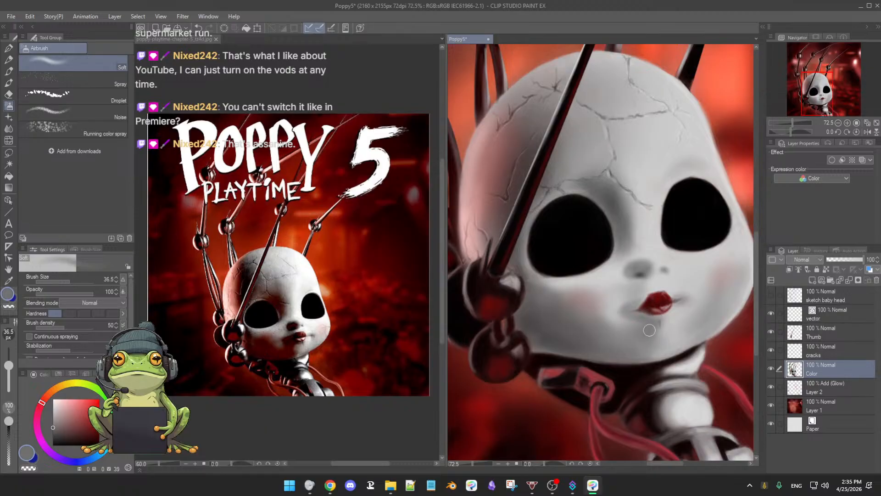
click(53, 436)
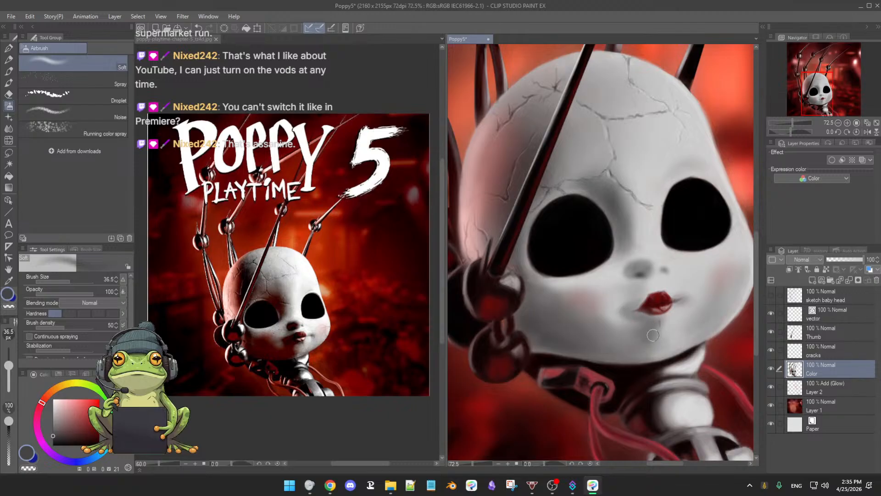
Step: Undo the last stroke, then shade the lower cheek and jaw beside the finger joints in dark grey (value 21), setting the airbrush to 40.4
key(ctrl+z)
key(])
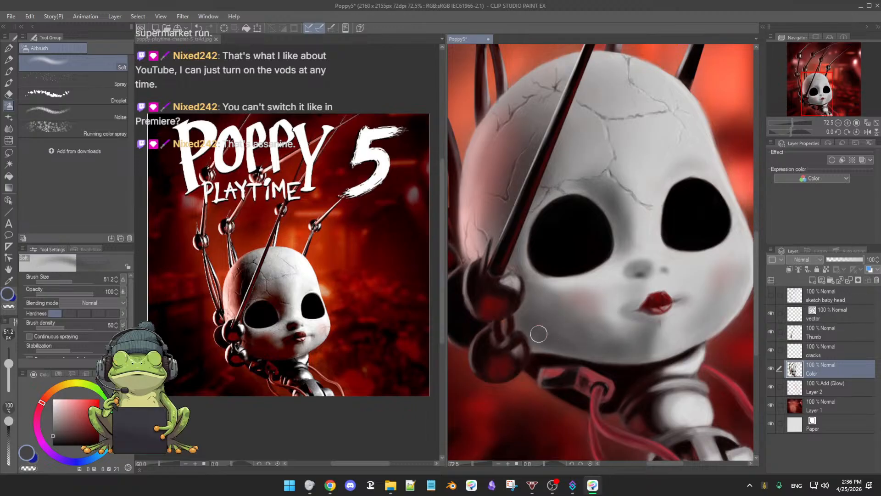
ctrl+alt+drag(552, 336, 547, 332)
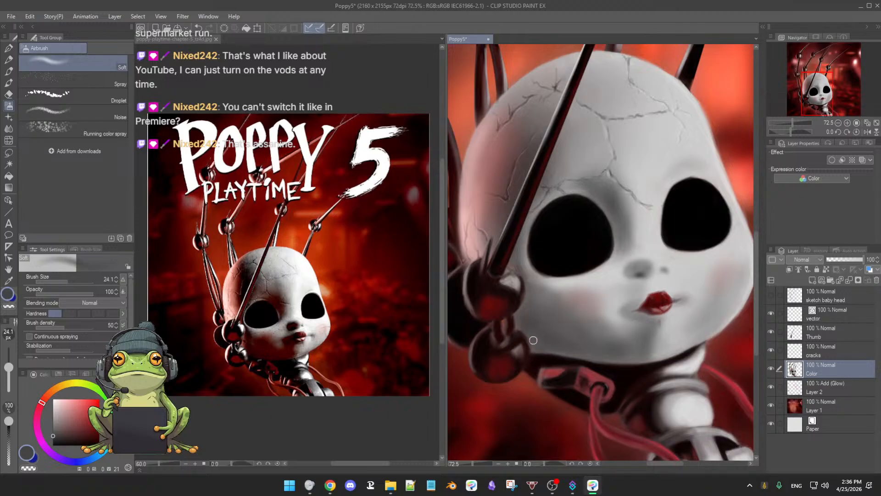
shift+drag(684, 354, 554, 275)
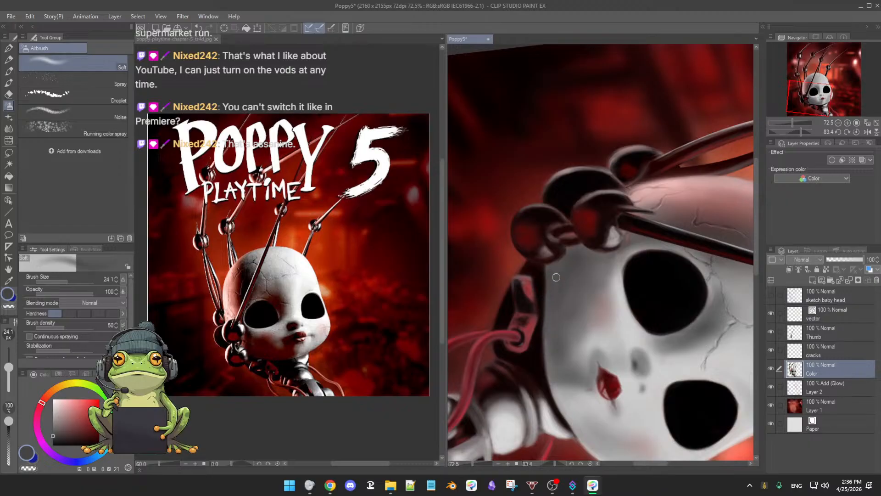
key(])
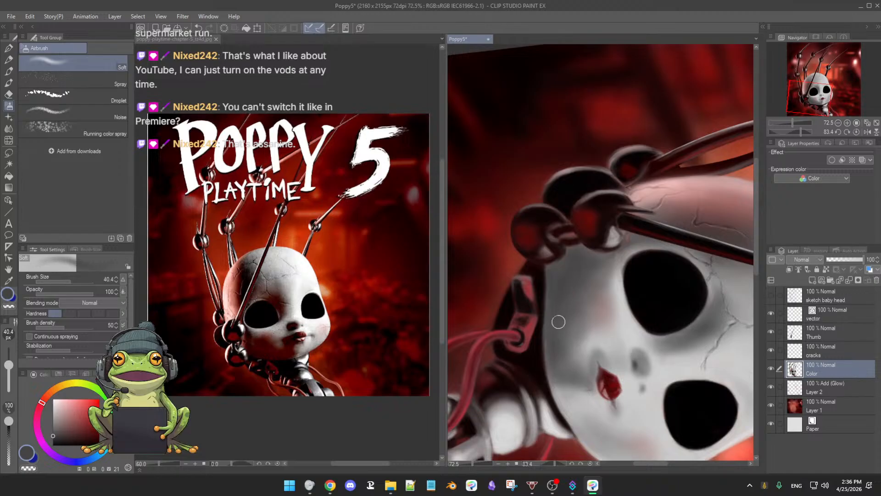
Step: Blend the cheek below the eye and toward the mouth with lighter sampled greys (values 51, 58 and 67)
alt+click(617, 268)
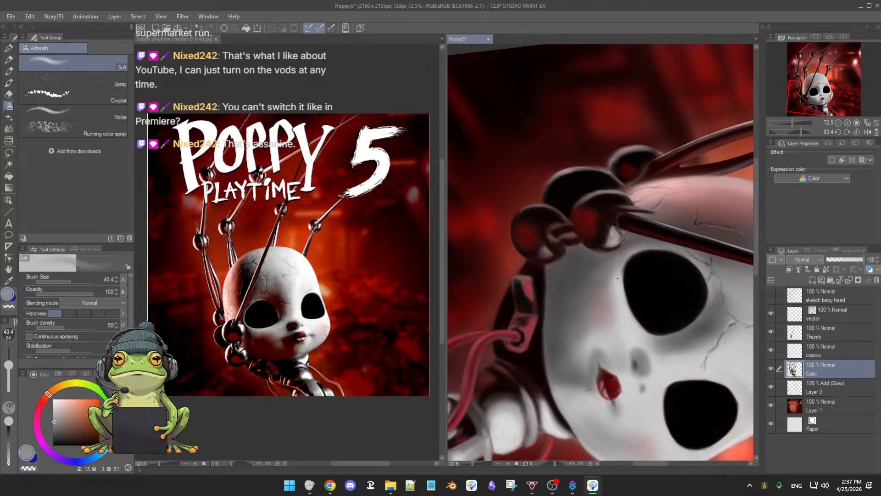
alt+click(617, 278)
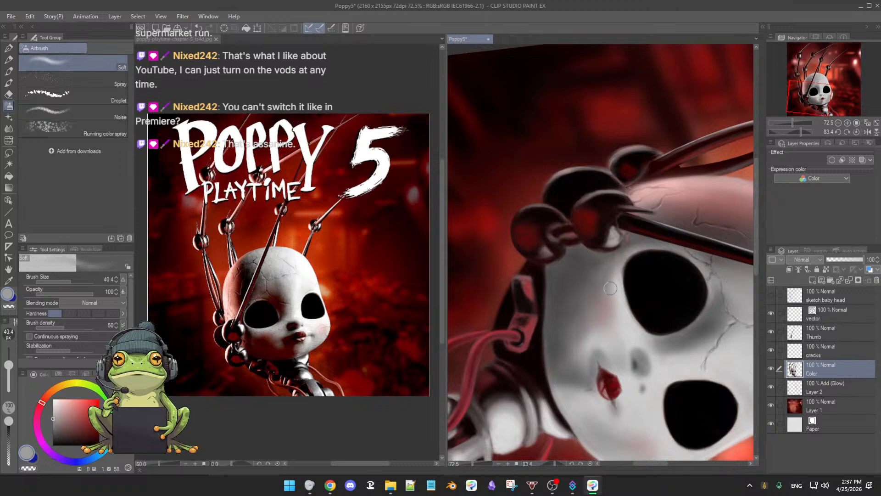
alt+click(617, 320)
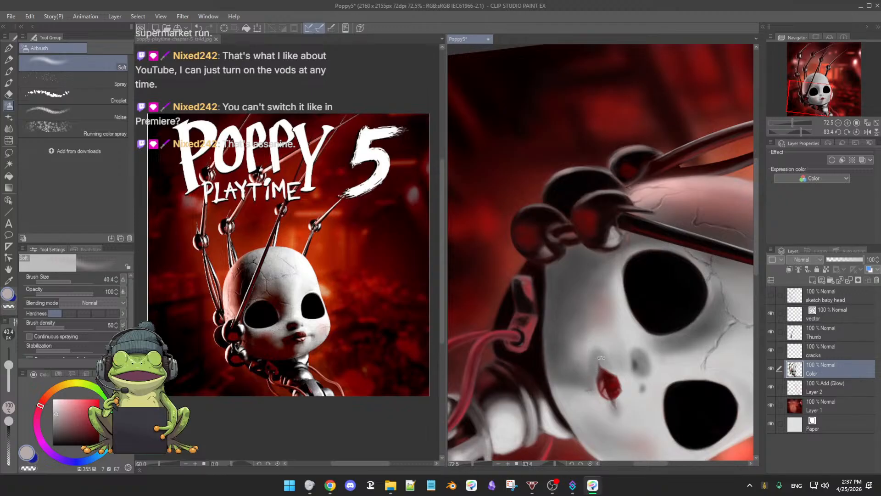
key(r)
scroll(490, 332, down, 2)
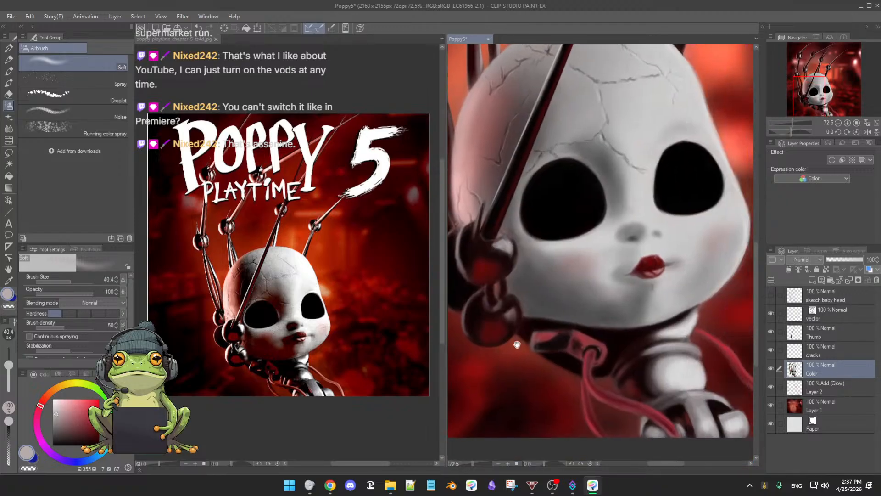
scroll(544, 340, down, 1)
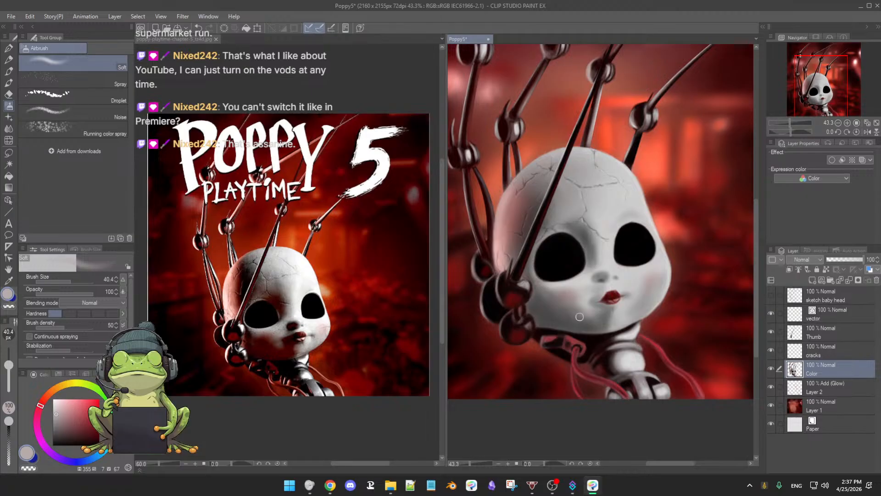
Step: Shade the chin with a sampled dark grey (value 27), enlarging the Soft airbrush to 44.4
scroll(558, 336, up, 2)
scroll(593, 345, down, 3)
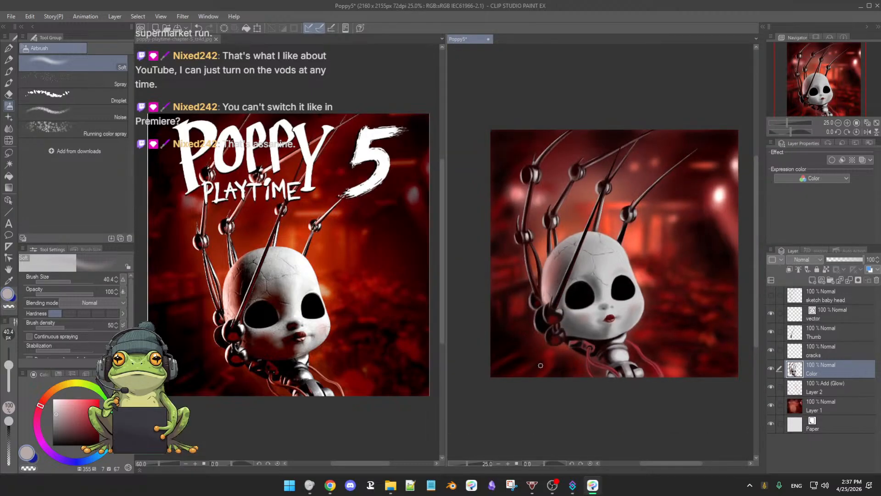
scroll(559, 357, up, 6)
scroll(611, 340, down, 3)
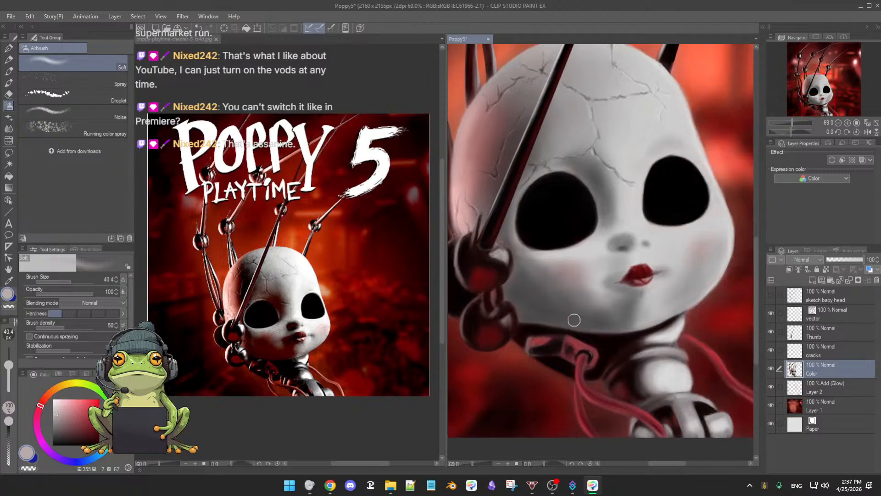
alt+click(603, 319)
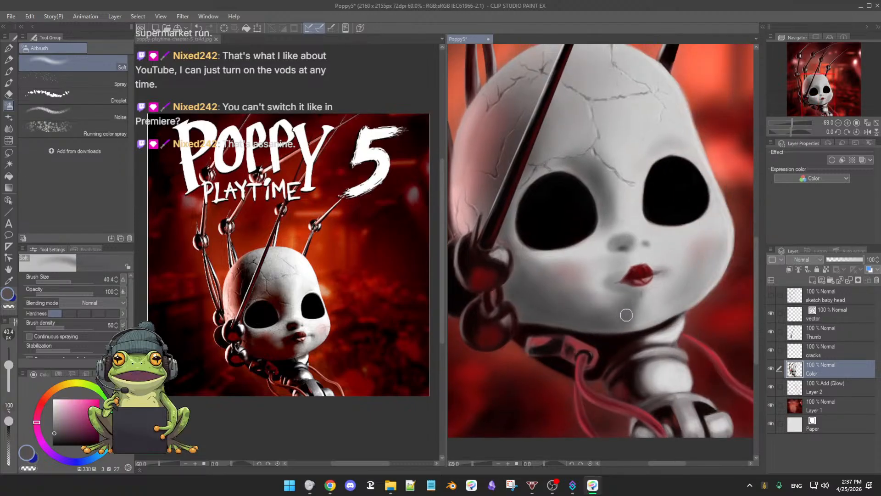
key(bracketright)
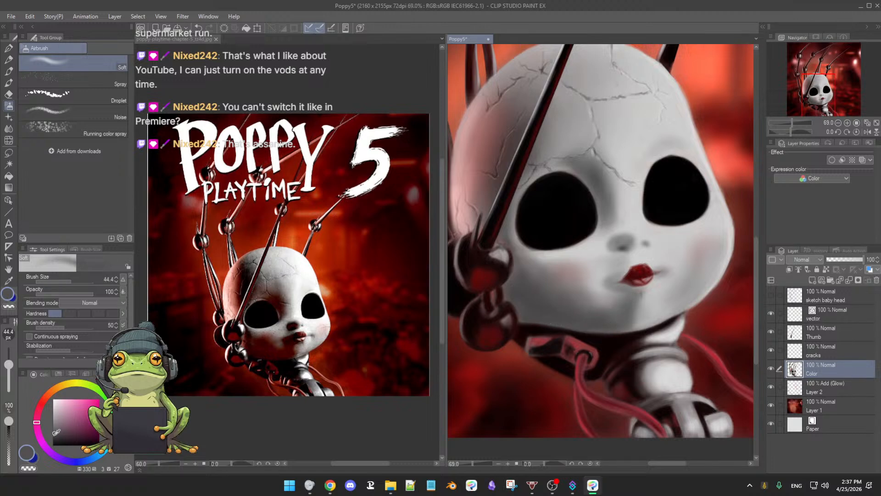
Step: Tint the shadowed lower cheek beside the finger joints with a very dark red (value 16), enlarging the Soft airbrush to 61.1
drag(56, 432, 54, 439)
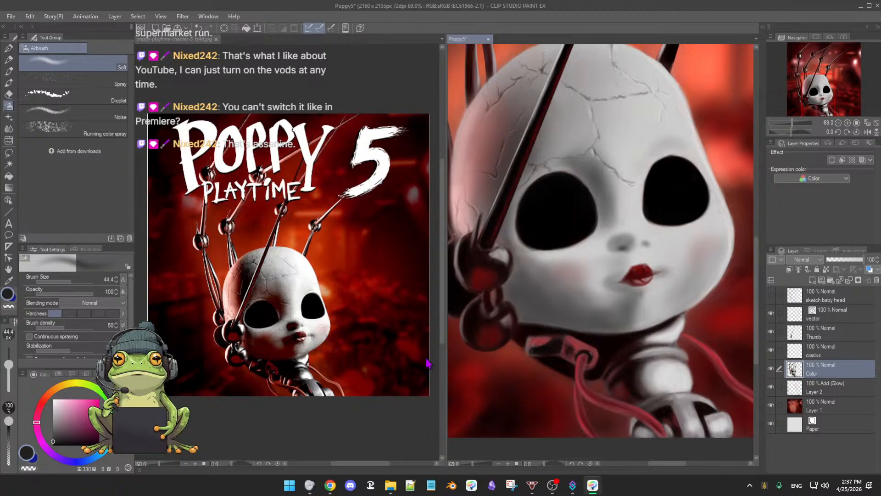
alt+click(547, 388)
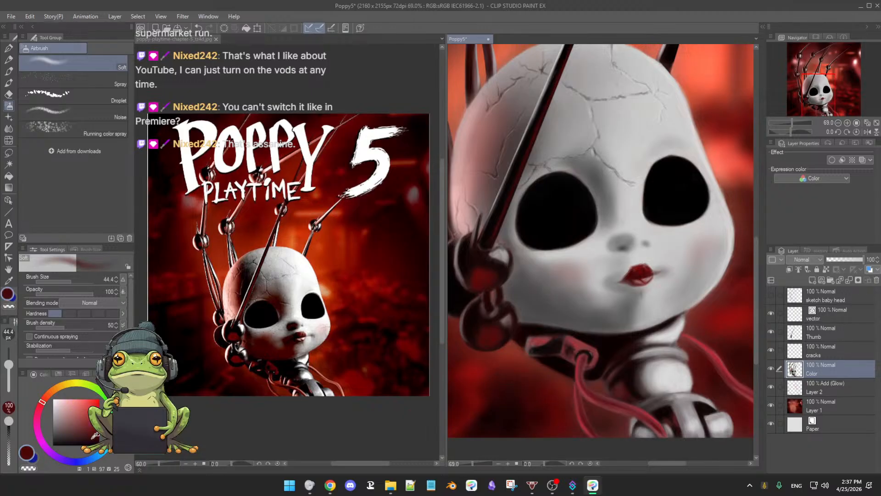
drag(97, 436, 96, 438)
key([)
drag(552, 302, 555, 290)
key(ctrl+z)
key(])
key(])
key(])
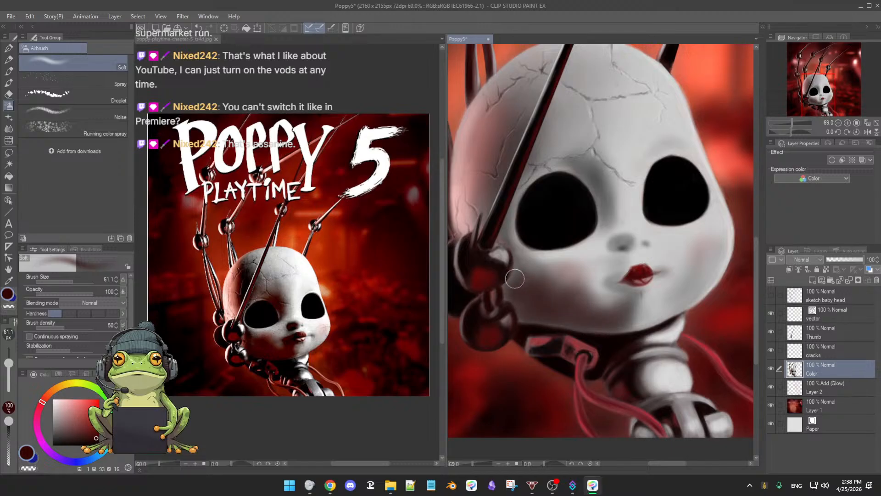
Step: Extend the shadow along the jaw toward the chin with a sampled dark reddish brown (value 15), then reduce the airbrush to 28.9
scroll(570, 304, down, 3)
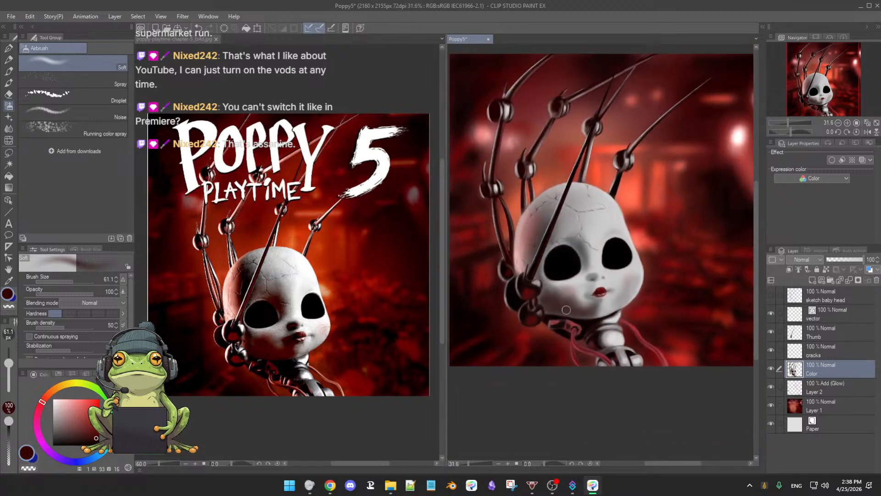
scroll(582, 306, up, 3)
alt+click(526, 291)
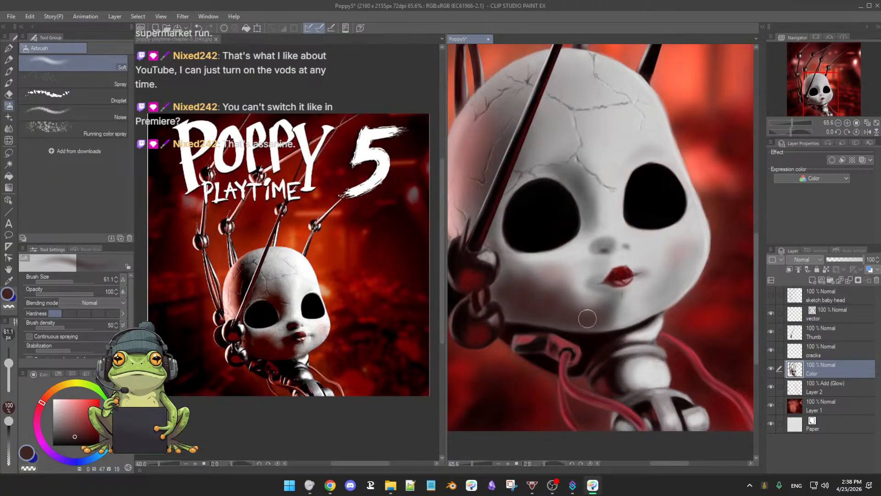
drag(591, 312, 581, 311)
drag(643, 282, 617, 300)
drag(545, 324, 631, 260)
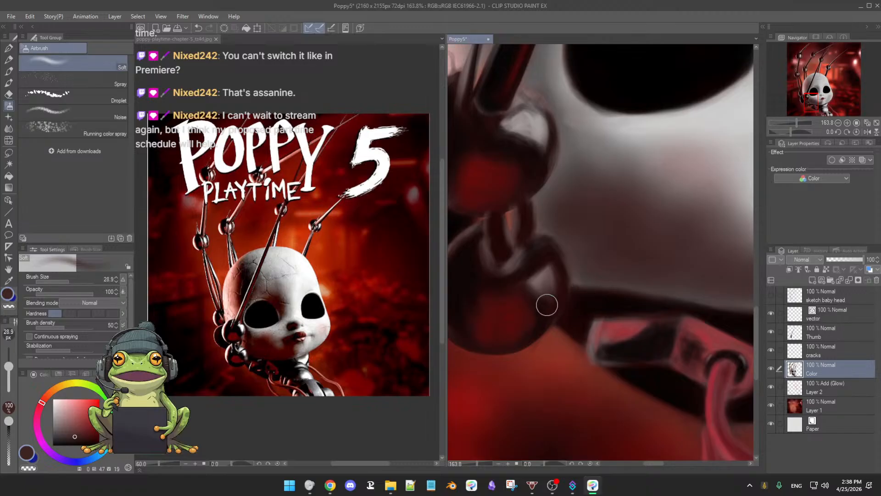
Step: Refine the cheek and jaw edge around the lower ball joint, using the Soft airbrush at sizes between 14.9 and 7.2
drag(552, 308, 555, 309)
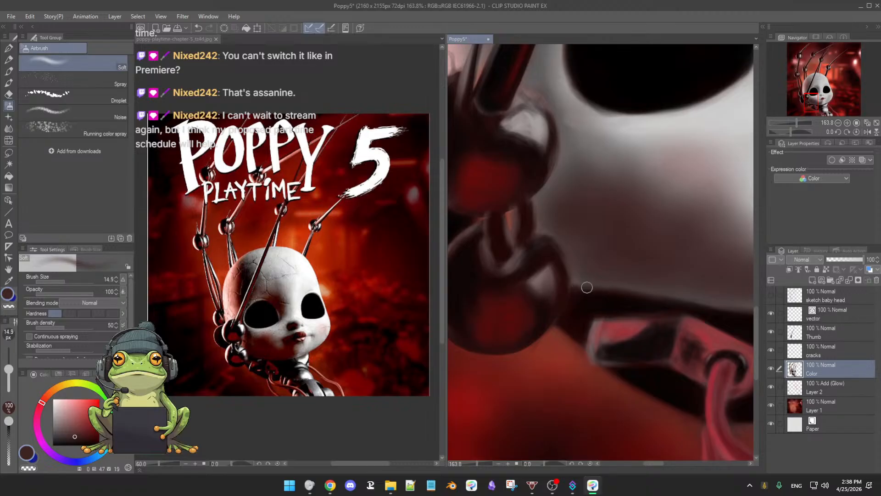
drag(588, 285, 581, 277)
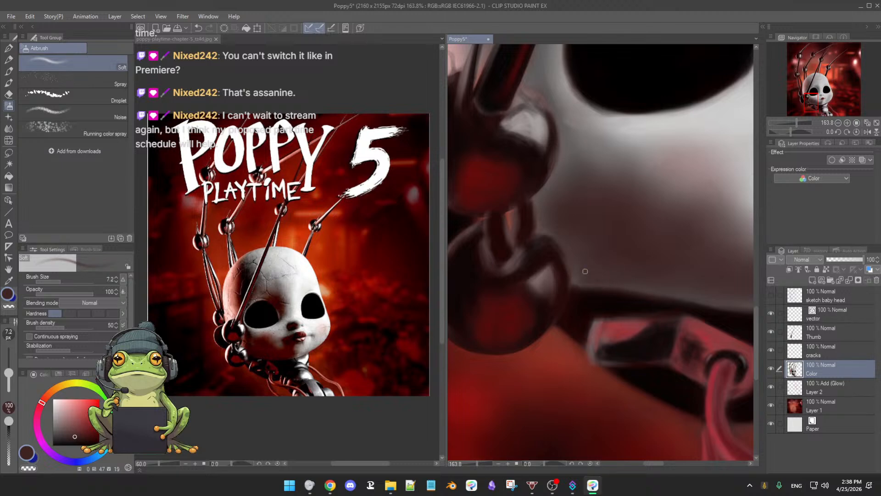
drag(588, 276, 590, 277)
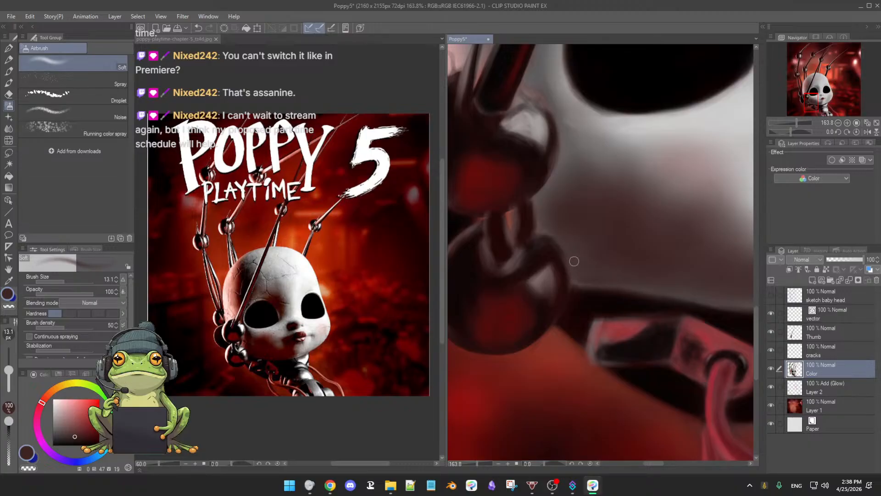
mouse_move(571, 233)
mouse_down()
mouse_move(580, 233)
mouse_move(556, 218)
mouse_move(561, 226)
mouse_up()
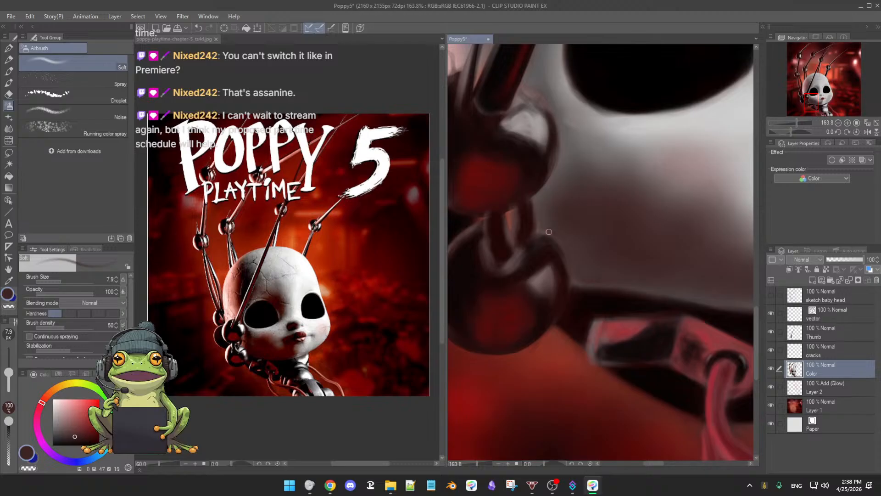
Step: Smooth the jawline above the neck connector with sampled dark tones (values 20 and 2), enlarging the airbrush to 13.2
alt+click(625, 263)
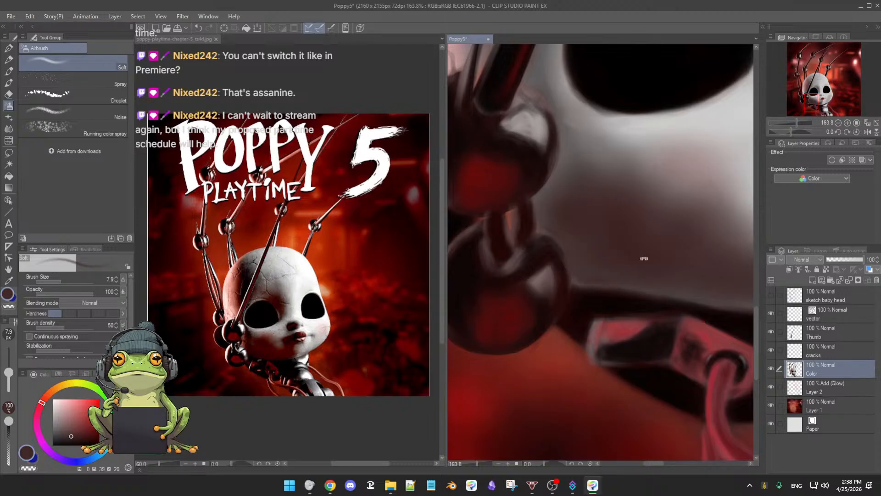
mouse_move(643, 258)
mouse_down()
mouse_move(633, 250)
mouse_move(653, 256)
mouse_up()
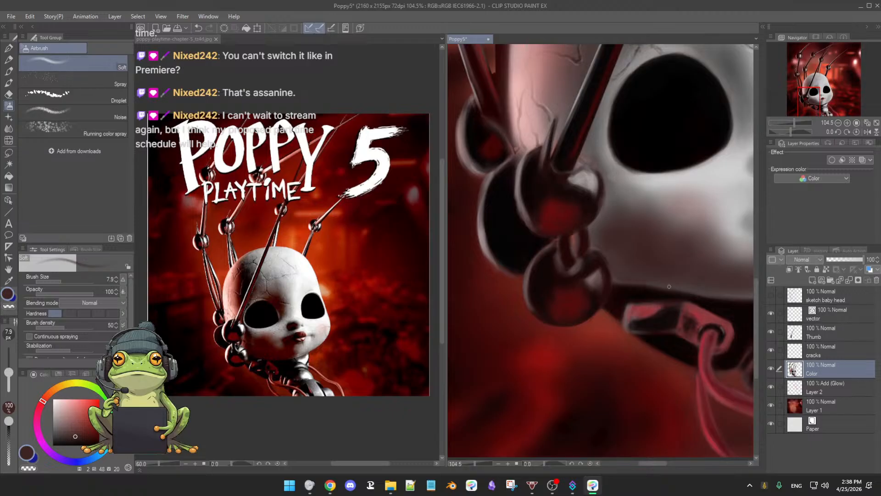
scroll(682, 283, up, 2)
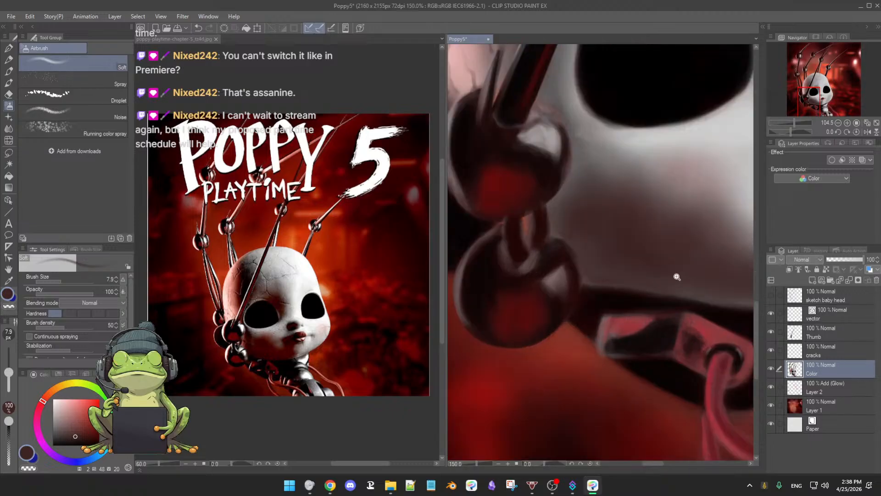
ctrl+alt+drag(647, 282, 563, 260)
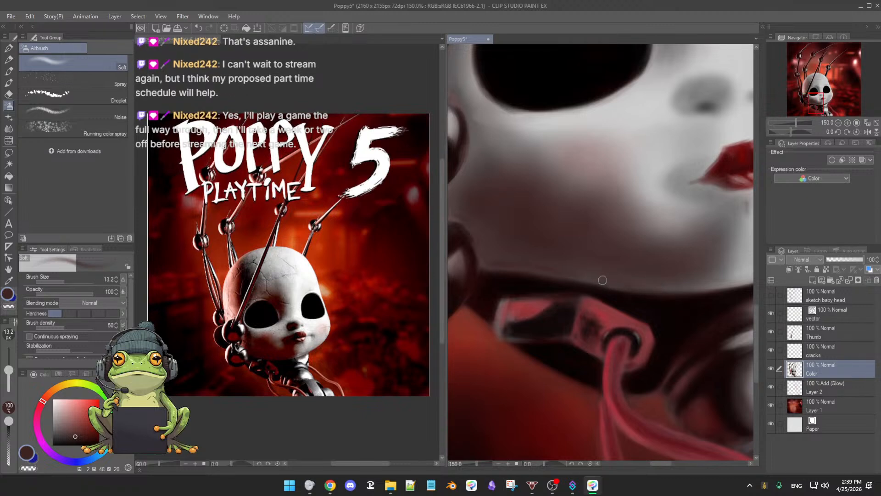
alt+click(493, 278)
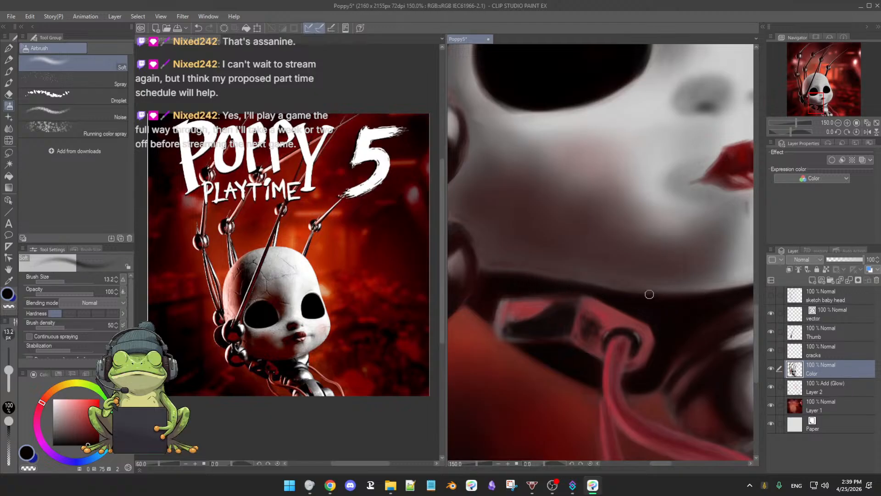
scroll(644, 295, down, 3)
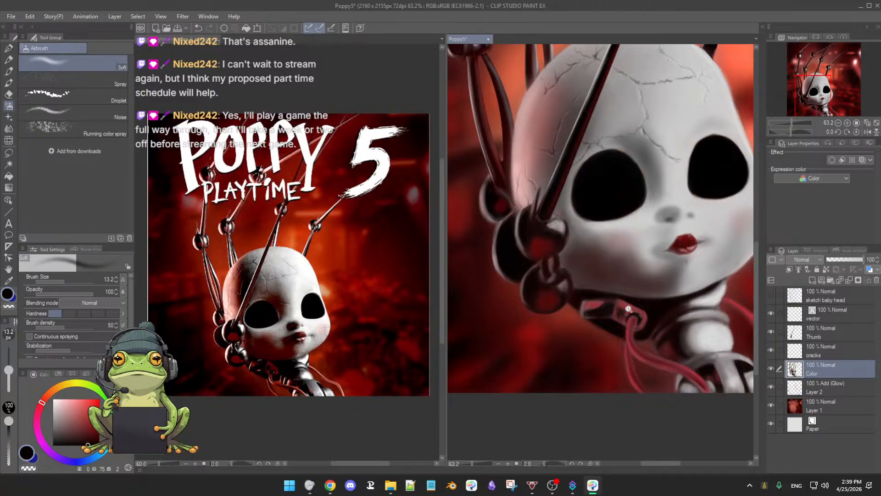
Step: Clean up the jawline edge with the 3rdCoffee Soft Oil 2 brush at size 18.2, alternating sampled dark skin and near-black tones (values 21, 3 and 20)
scroll(628, 308, up, 5)
key(b)
scroll(573, 267, down, 2)
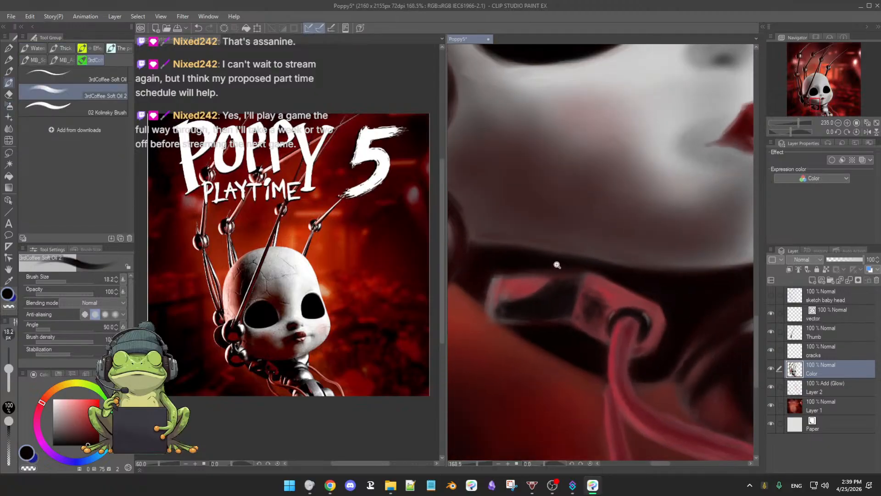
alt+click(486, 227)
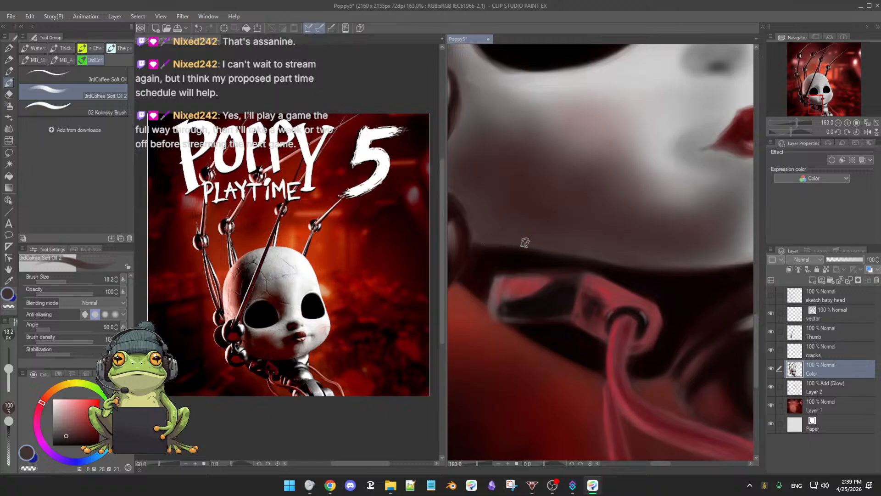
alt+click(506, 256)
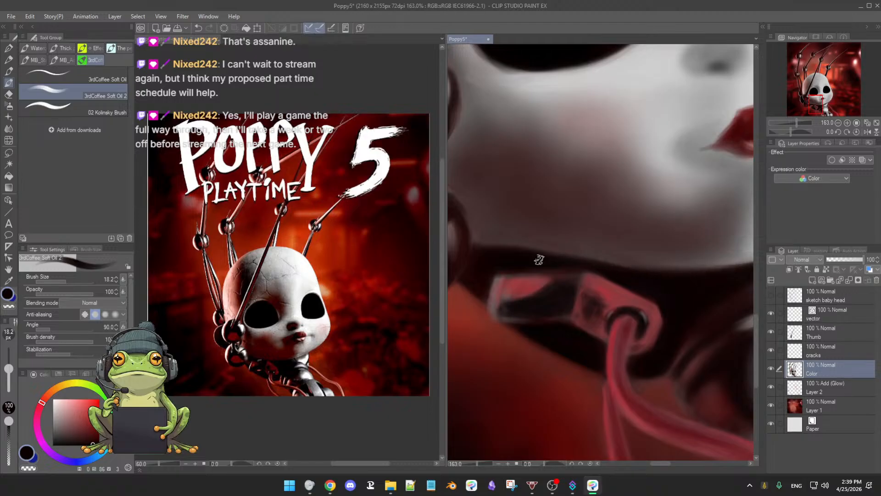
alt+click(483, 235)
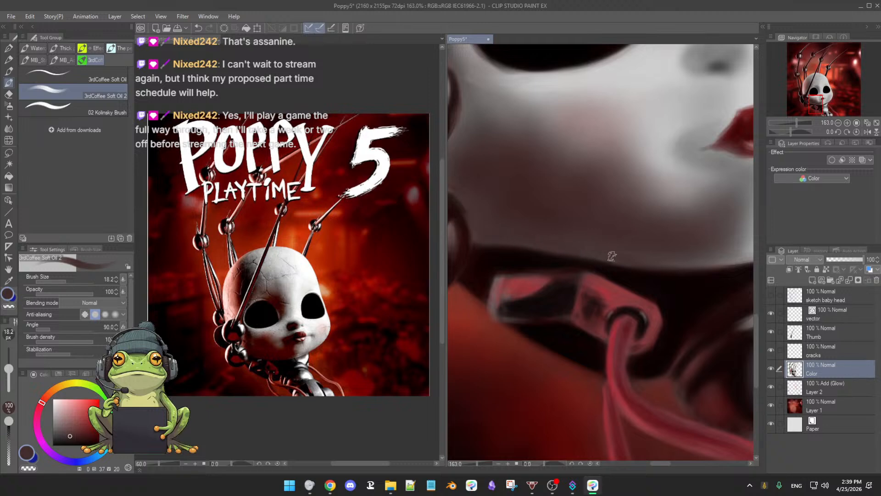
drag(676, 274, 614, 291)
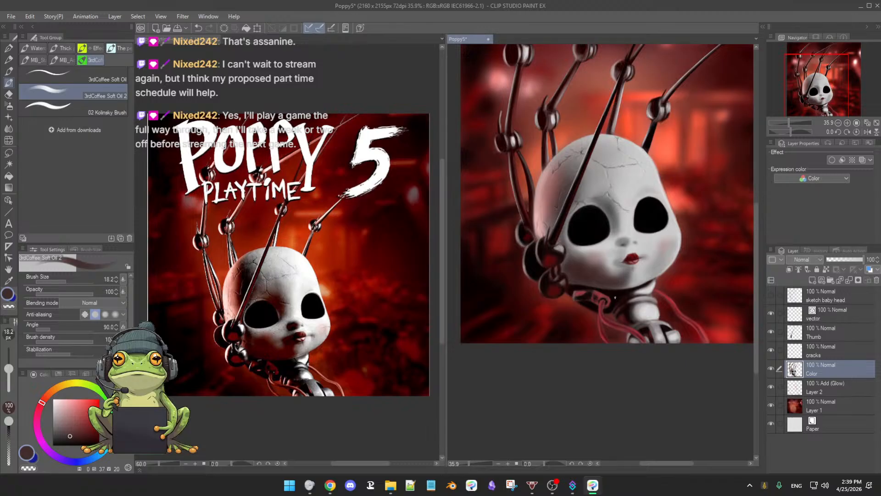
Step: Soften the cheek with sampled greys, then add sampled deep red blush to both cheeks using the Soft airbrush at size 52.9
drag(614, 285, 627, 285)
alt+click(565, 242)
drag(562, 243, 566, 245)
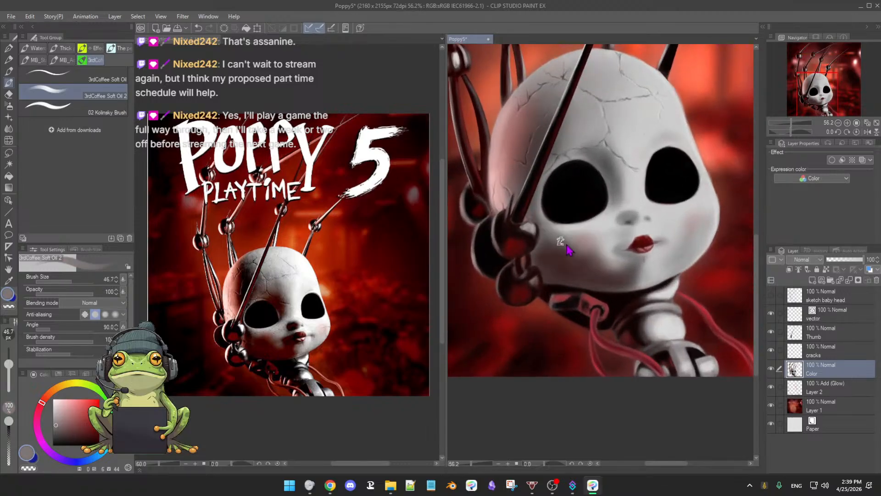
key(b)
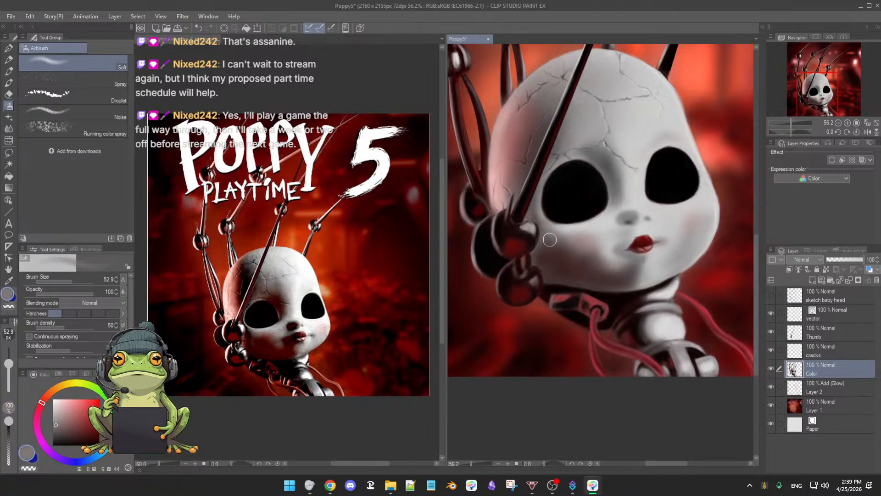
alt+click(563, 231)
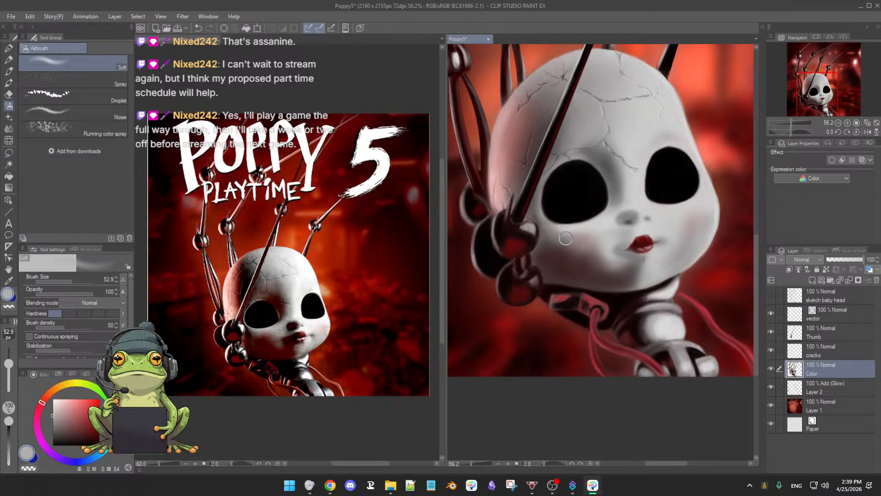
alt+click(726, 277)
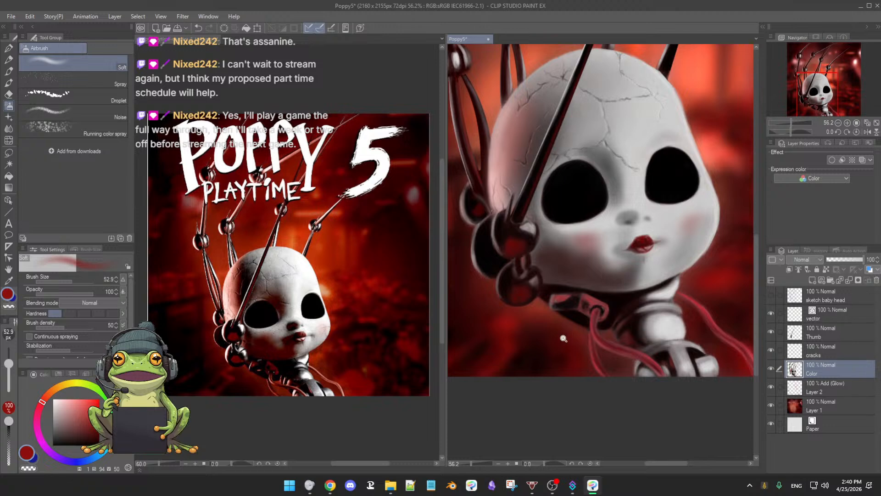
Step: Shade the lower cheek beside the ball joints with a sampled dark reddish brown (value 20), reducing the Soft airbrush to 34.4
scroll(564, 339, up, 2)
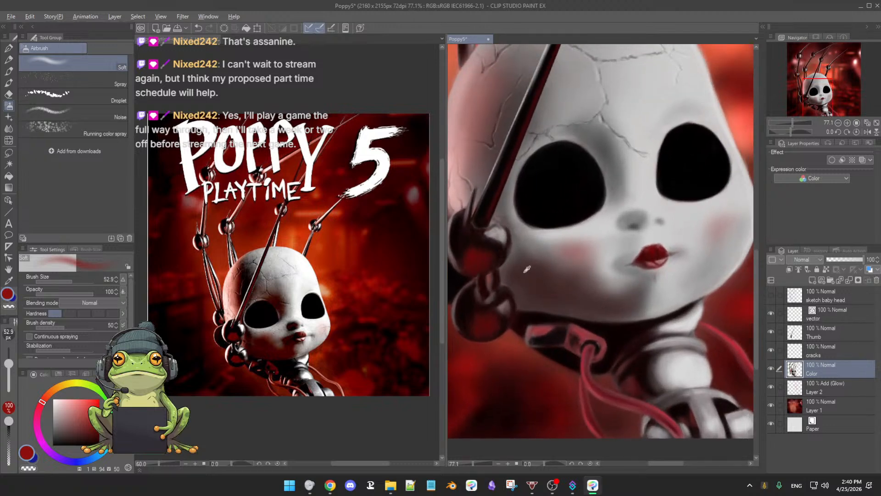
alt+click(525, 271)
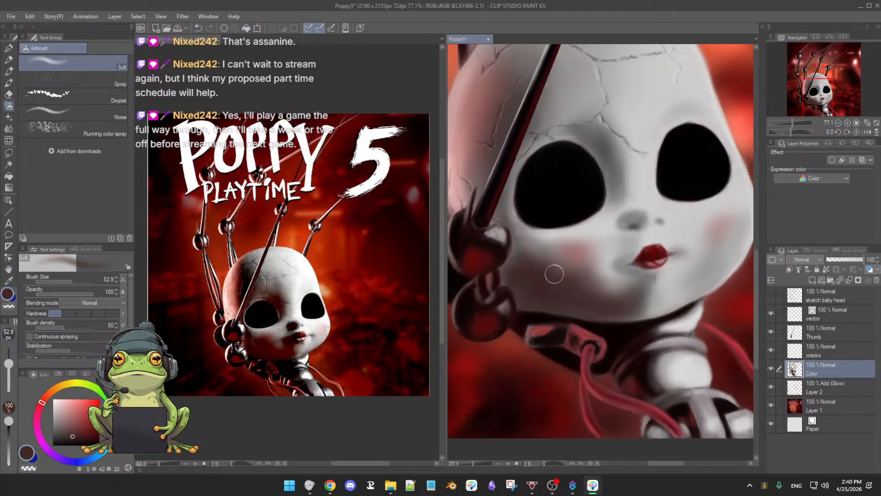
mouse_move(554, 274)
mouse_down()
mouse_move(529, 286)
mouse_move(574, 304)
mouse_move(614, 303)
mouse_move(595, 304)
mouse_up()
scroll(622, 305, down, 4)
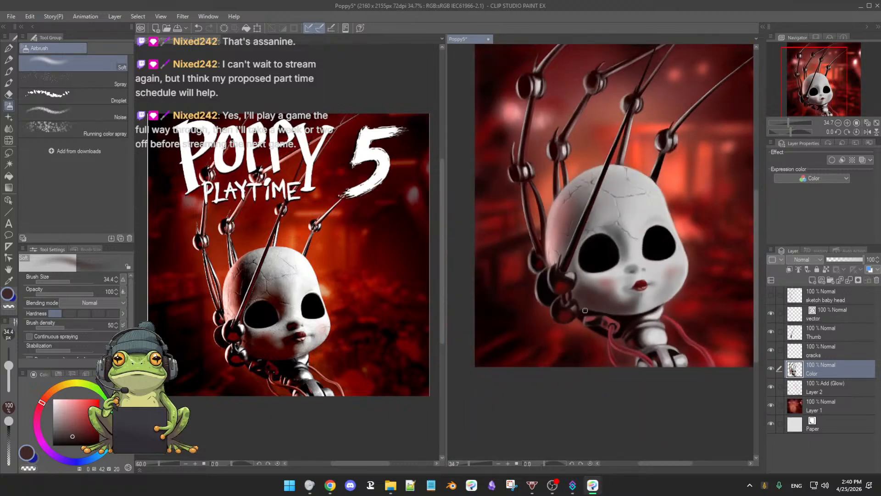
Step: Darken the side of the head behind the diagonal rod with the dark reddish brown, using the Soft airbrush at size 34.4
scroll(612, 303, up, 2)
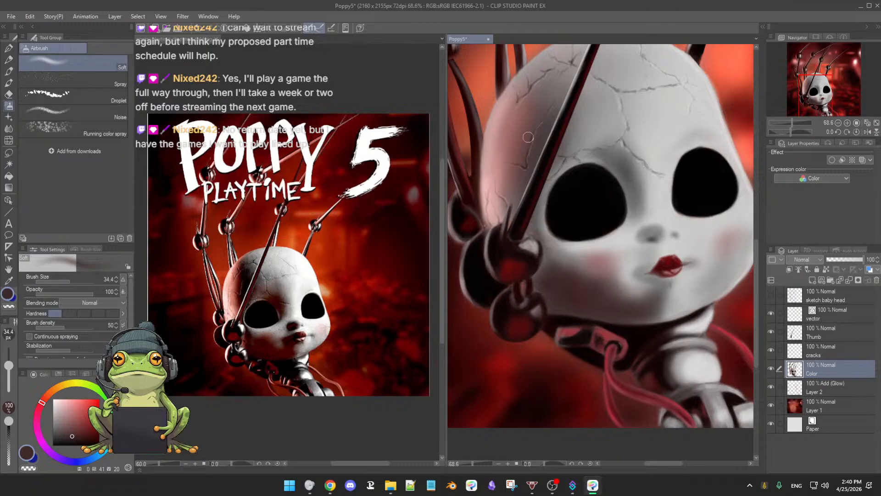
scroll(526, 162, up, 1)
drag(526, 158, 532, 181)
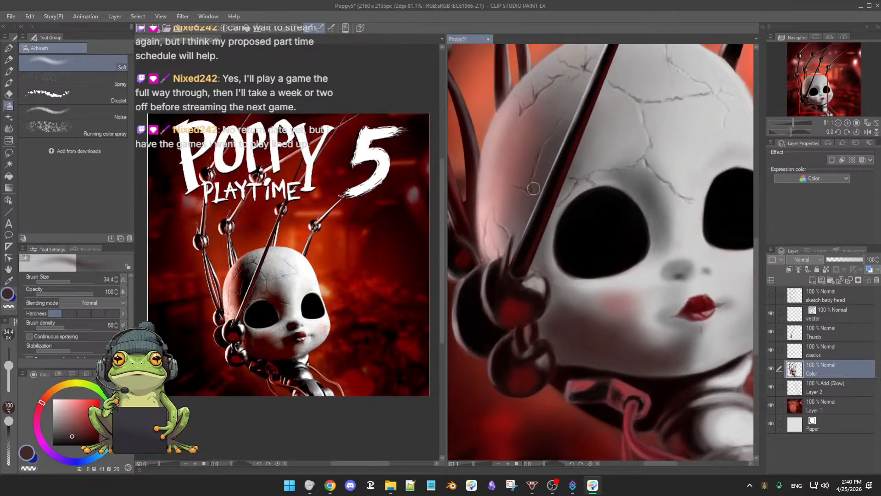
Step: Deepen the temple shadow along the diagonal rod with sampled near-black (value 1), enlarging the Soft airbrush to 45.1 and 57.3
alt+click(473, 307)
drag(506, 258, 510, 258)
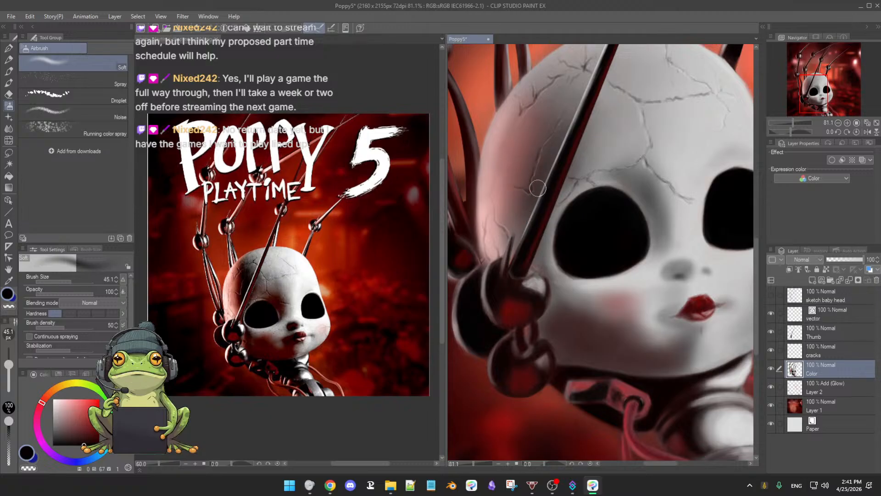
key(bracketright)
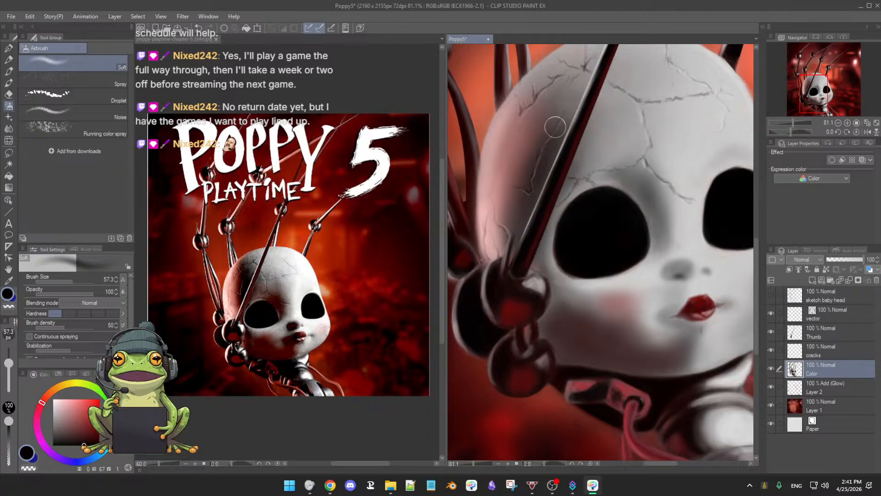
mouse_move(571, 112)
mouse_down()
mouse_move(510, 224)
mouse_move(513, 196)
mouse_move(526, 201)
mouse_move(511, 241)
mouse_up()
scroll(589, 209, down, 3)
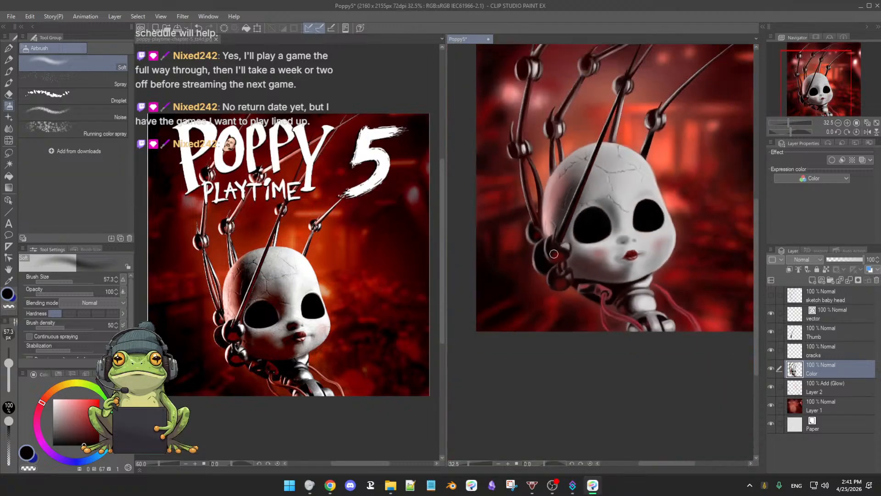
Step: Tint the temple shadow beside the rod with dark red sampled from the ball joint (value 30), using the Soft airbrush at size 57.3
scroll(592, 250, up, 2)
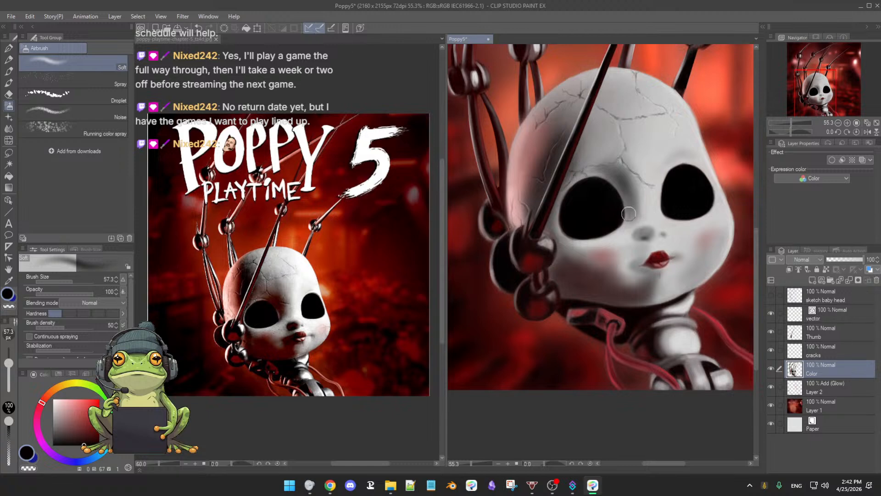
alt+click(540, 262)
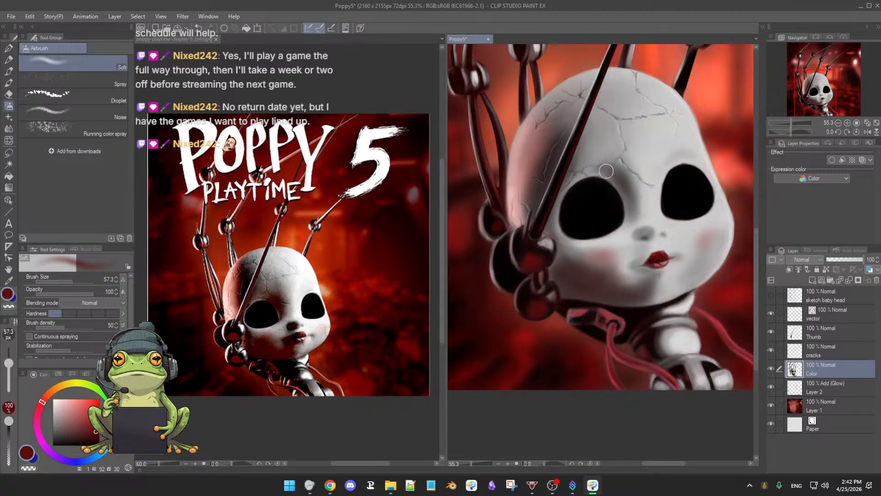
drag(552, 187, 551, 188)
scroll(551, 189, down, 4)
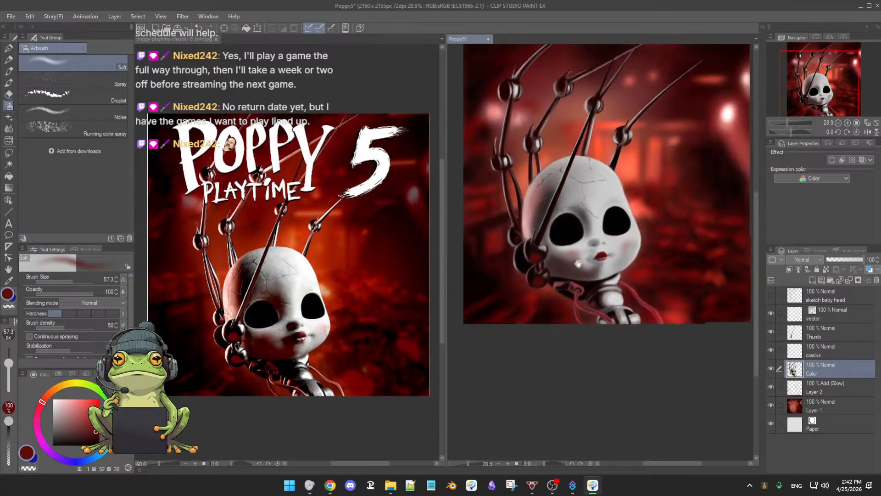
drag(586, 274, 595, 298)
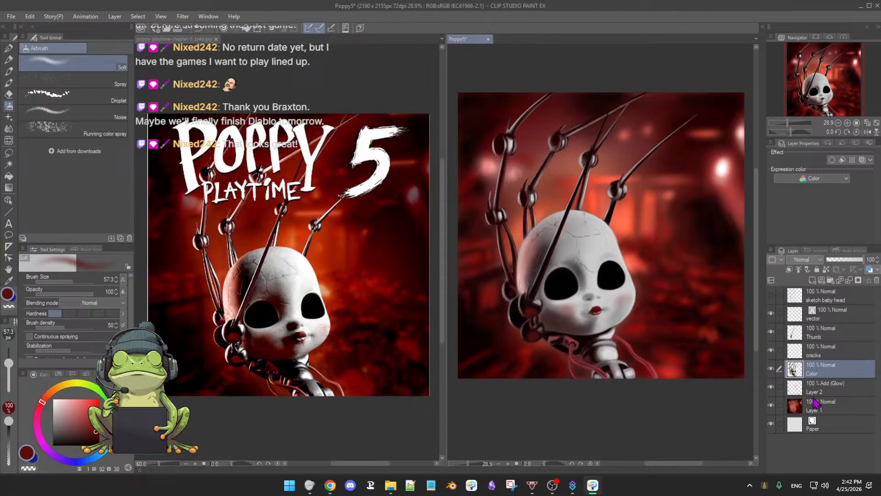
Step: Compare the painting with the Layer 2 glow and the Thumb layer each hidden and shown again
click(771, 387)
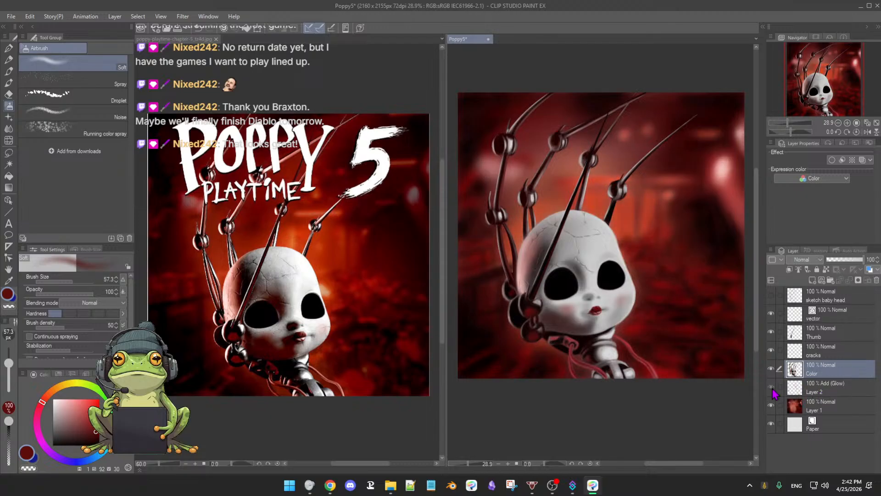
click(771, 389)
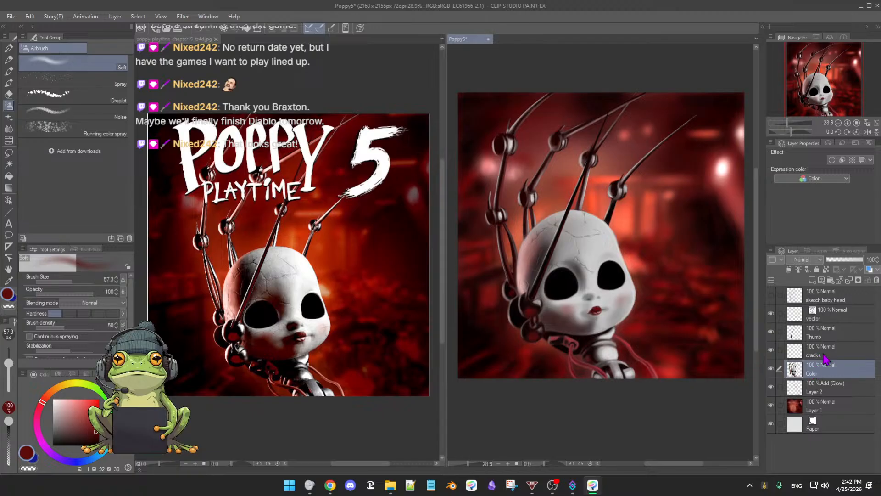
click(772, 333)
click(771, 332)
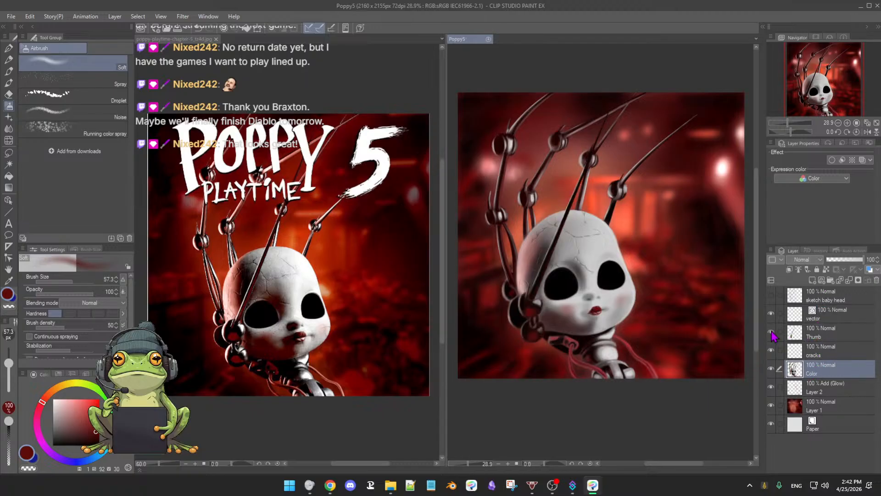
Step: Sign the artist's initials below the lower ball joint on the Thumb layer, using the 3rdCoffee Soft Oil 2 brush at size 28.1 in near-white
click(829, 337)
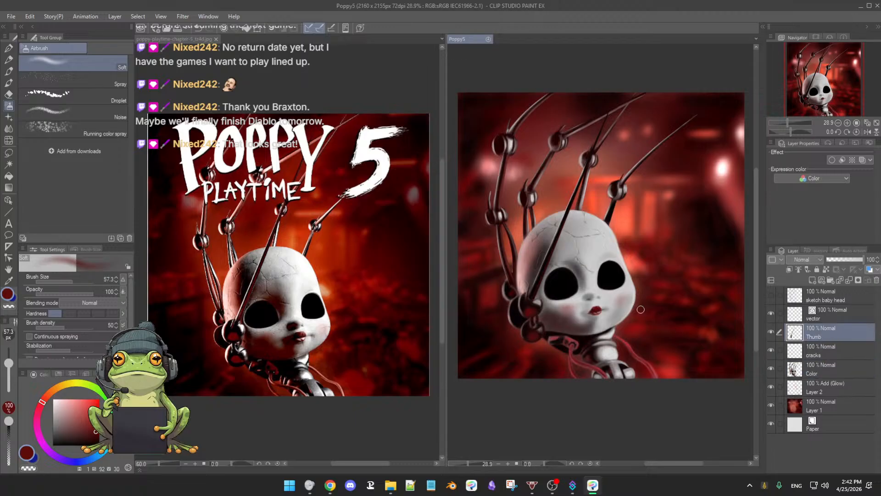
alt+click(598, 247)
drag(623, 337, 622, 337)
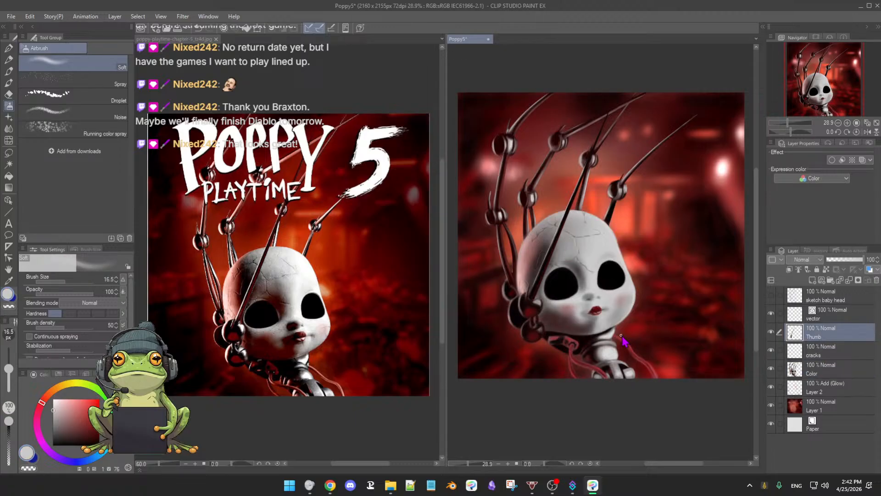
key(b)
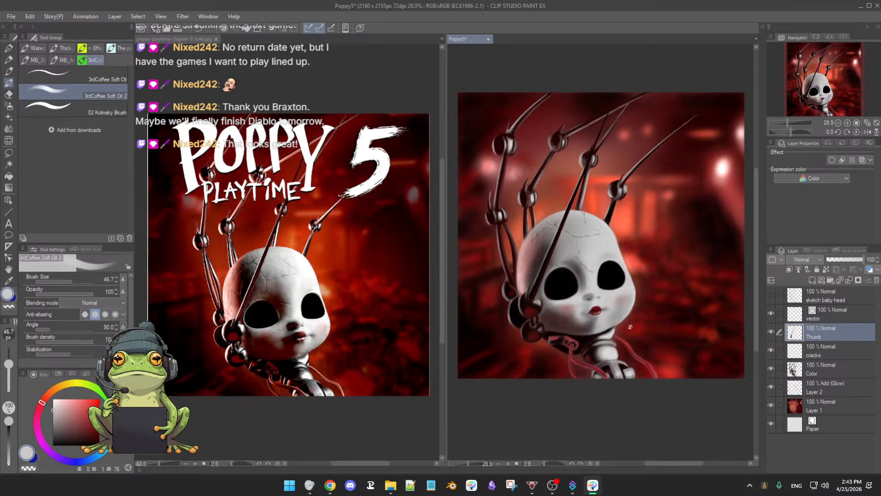
scroll(641, 337, up, 2)
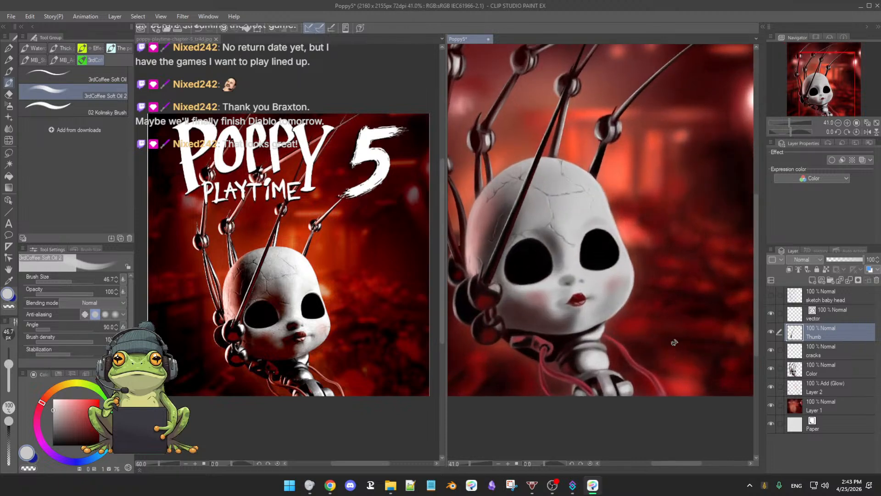
mouse_move(681, 357)
mouse_down()
mouse_move(669, 351)
mouse_move(666, 320)
mouse_up()
key(ctrl+z)
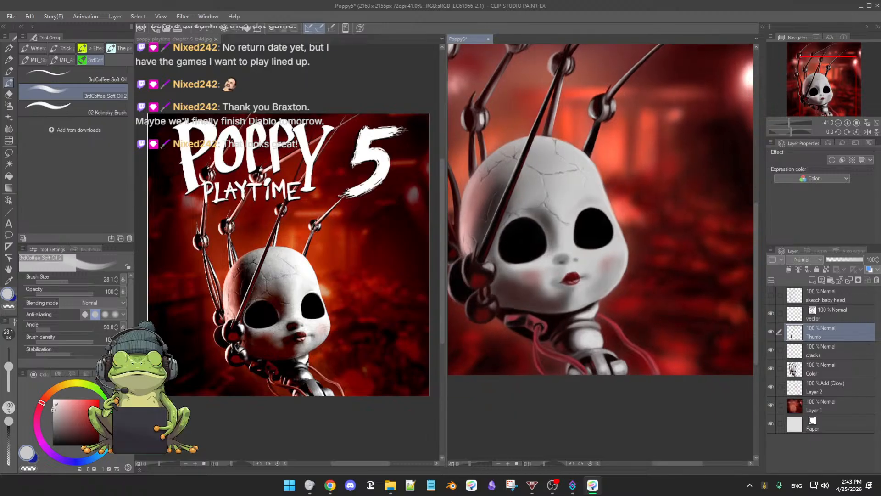
drag(54, 407, 55, 402)
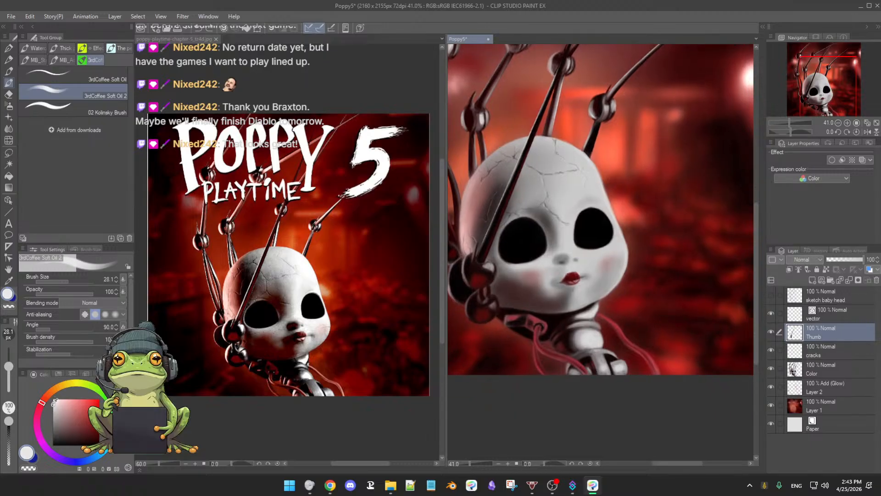
mouse_move(515, 345)
mouse_down()
mouse_move(554, 337)
mouse_move(519, 339)
mouse_move(547, 335)
mouse_move(557, 323)
mouse_up()
key(ctrl+z)
key(ctrl+z)
key(ctrl+z)
key(ctrl+z)
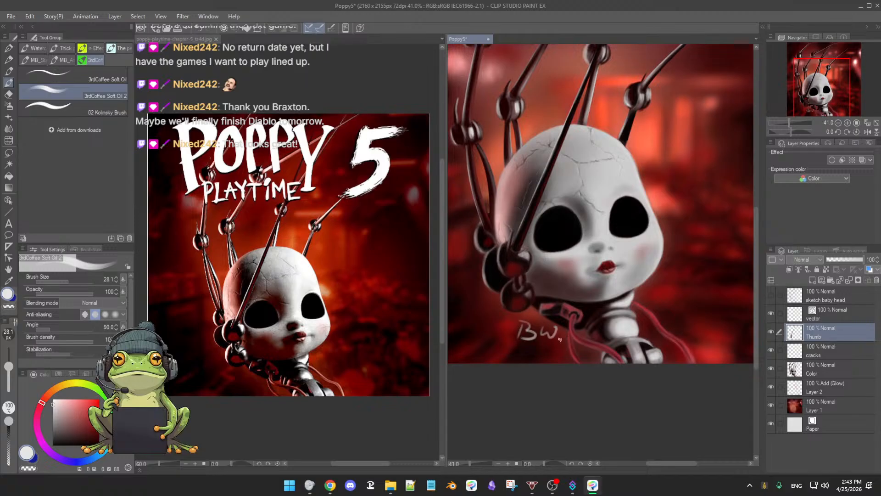
Step: Save the signed Poppy5 painting and switch to another application
scroll(560, 340, down, 3)
drag(602, 361, 581, 365)
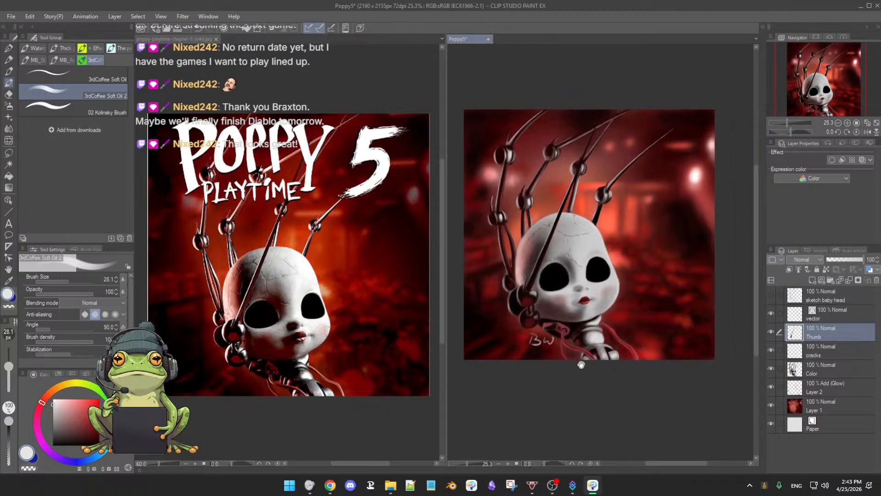
drag(610, 340, 607, 354)
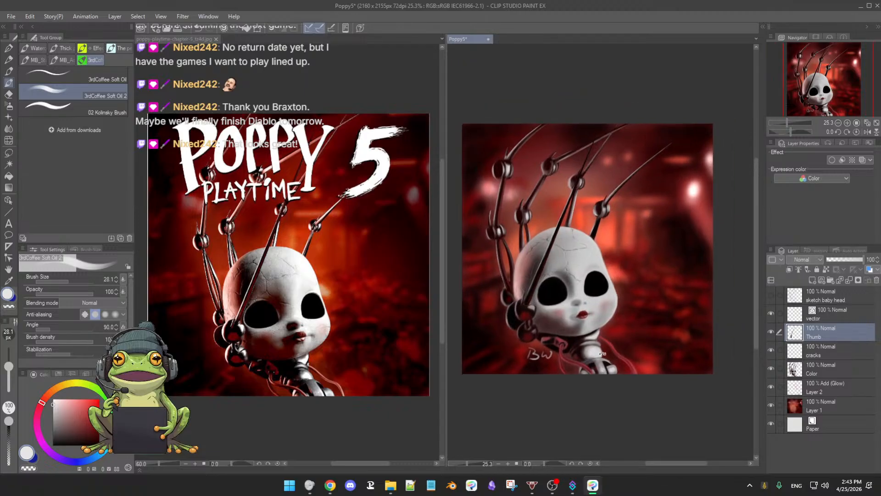
key(ctrl+s)
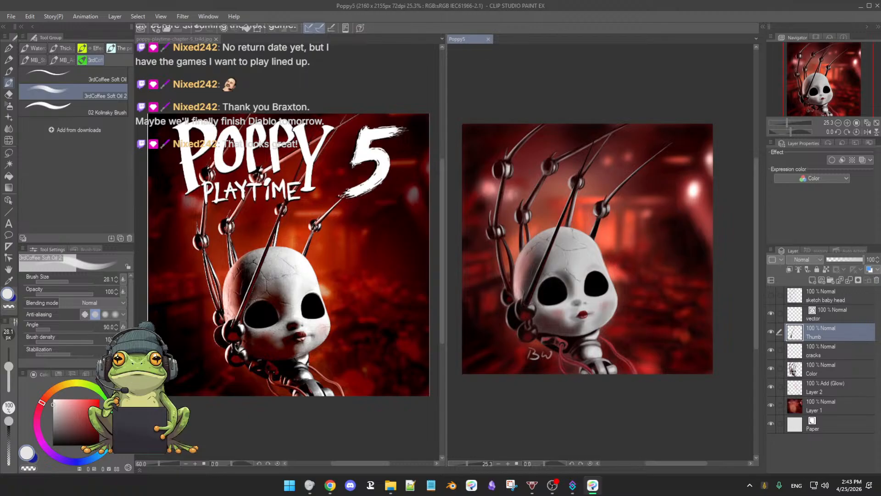
key(alt+Tab)
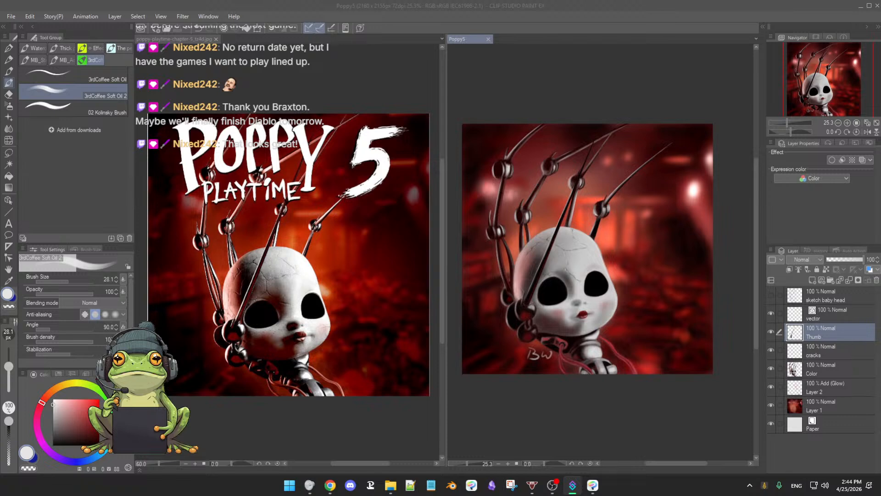